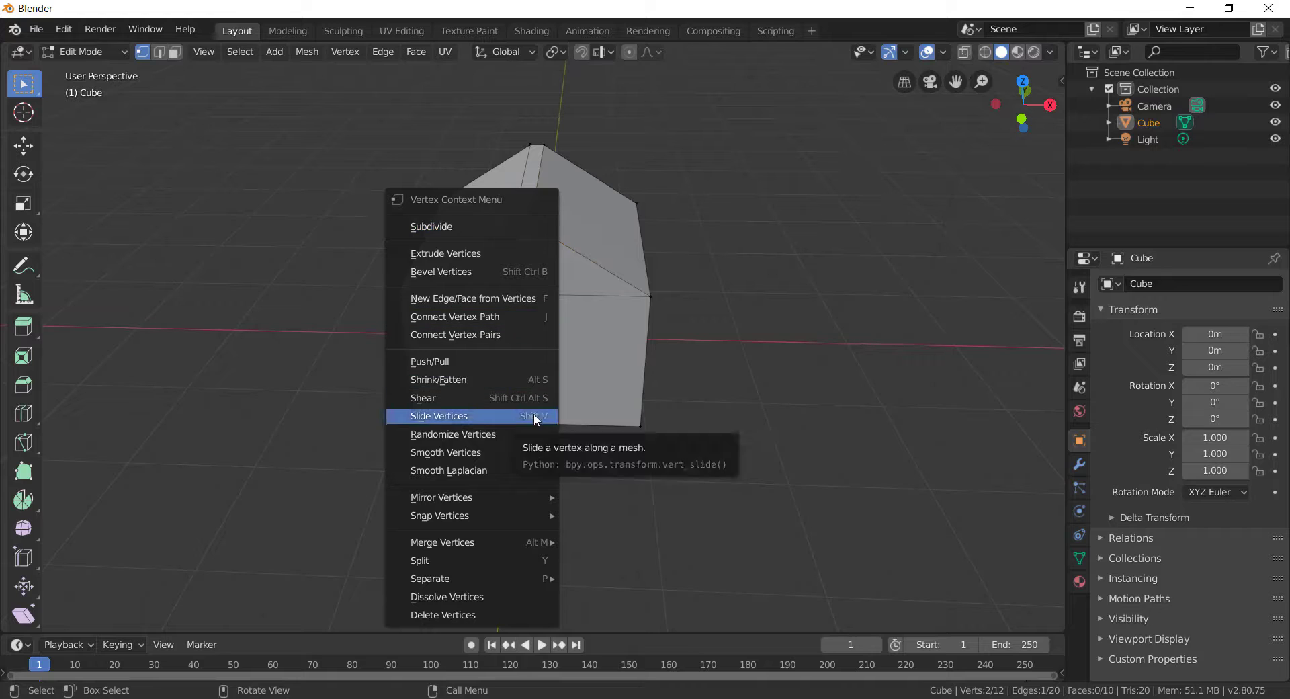
Step: Merge the two ridge vertices at each end of the roof into one, using At Last for the first pair
{"action": "mouse_move", "coordinate": [498, 512]}
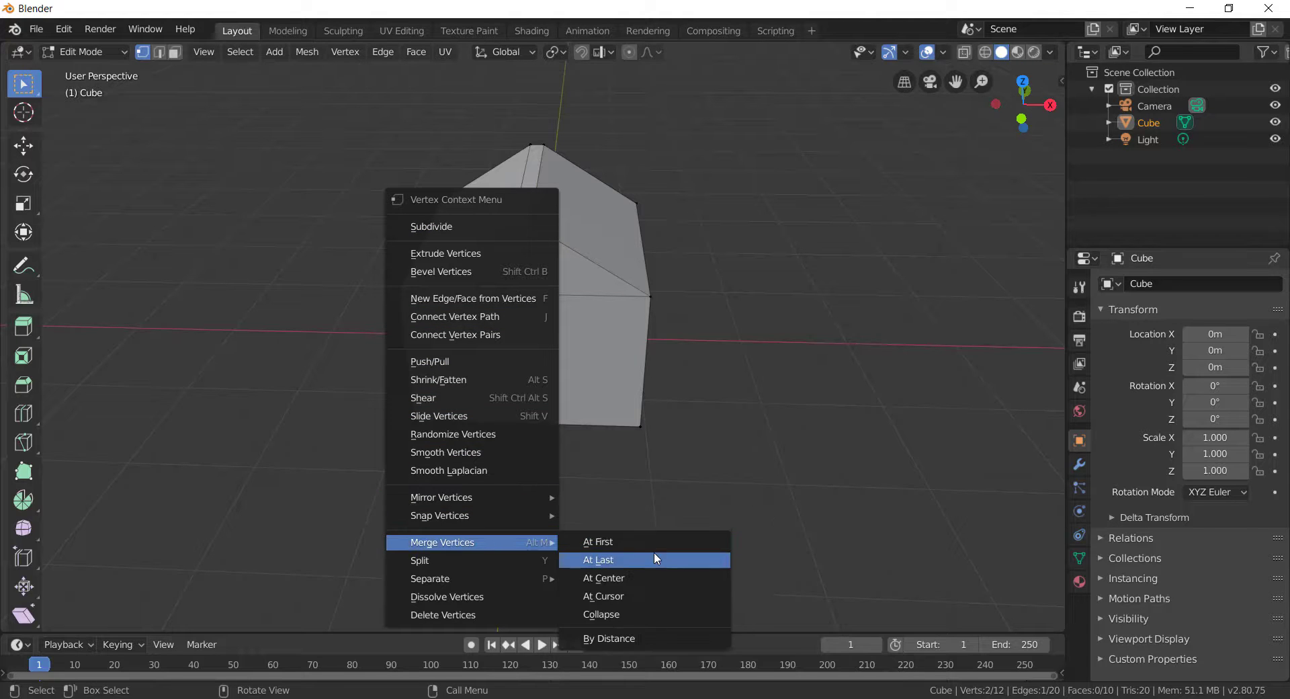
{"action": "left_click", "coordinate": [654, 558]}
{"action": "middle_click_drag", "start_coordinate": [533, 222], "coordinate": [549, 200]}
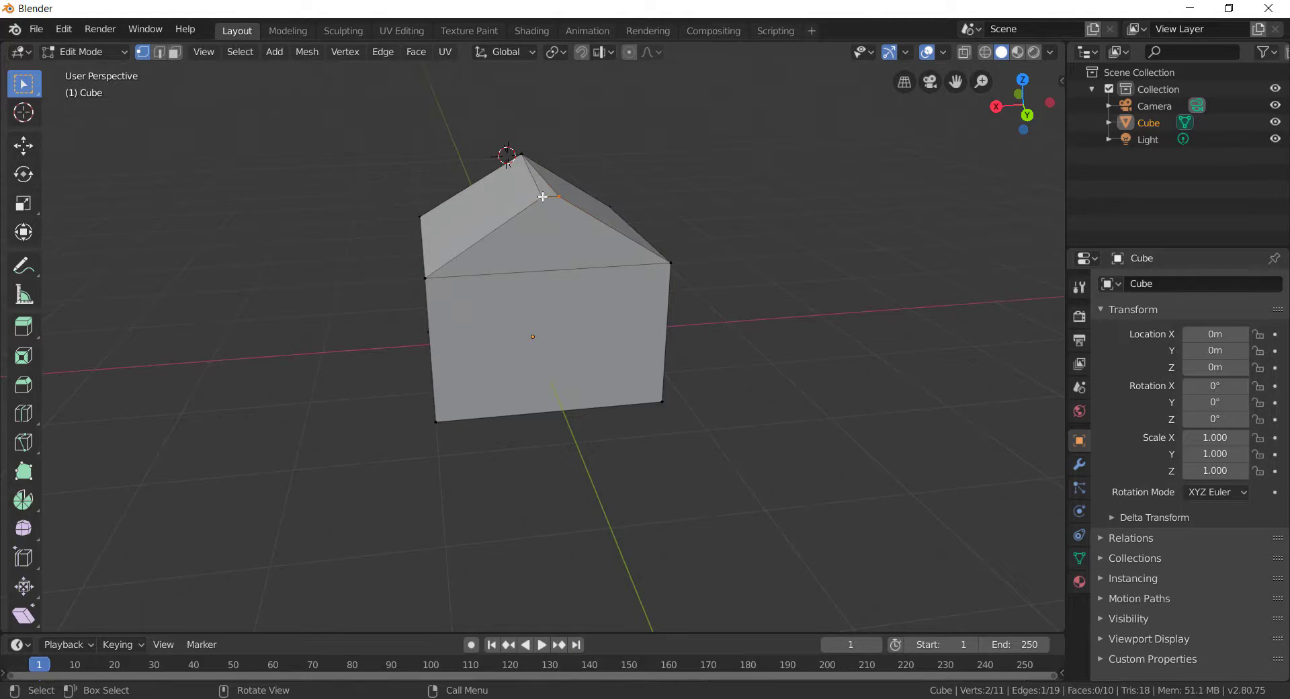
{"action": "right_click", "coordinate": [543, 196]}
{"action": "left_click", "coordinate": [655, 397]}
{"action": "middle_click_drag", "start_coordinate": [696, 361], "coordinate": [745, 363]}
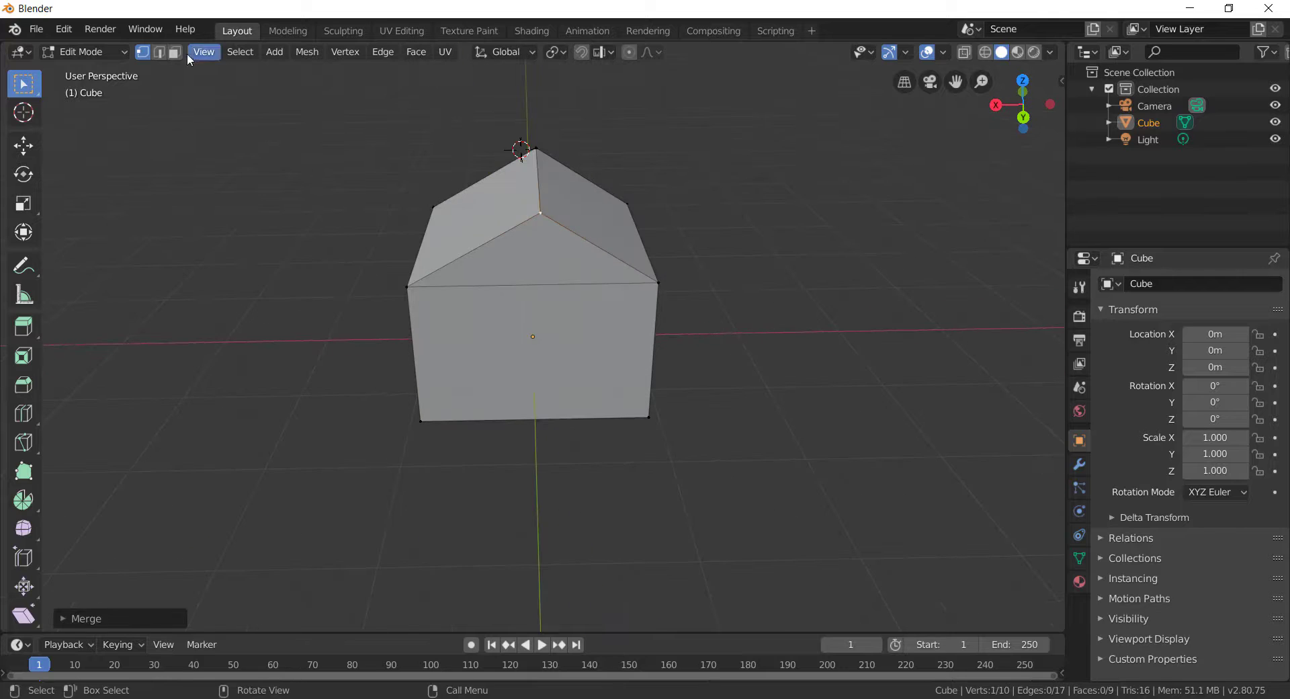
Step: Select the two sloped roof faces in face select mode
{"action": "key", "text": "3"}
{"action": "left_click", "coordinate": [481, 221]}
{"action": "left_click", "coordinate": [613, 236], "text": "shift"}
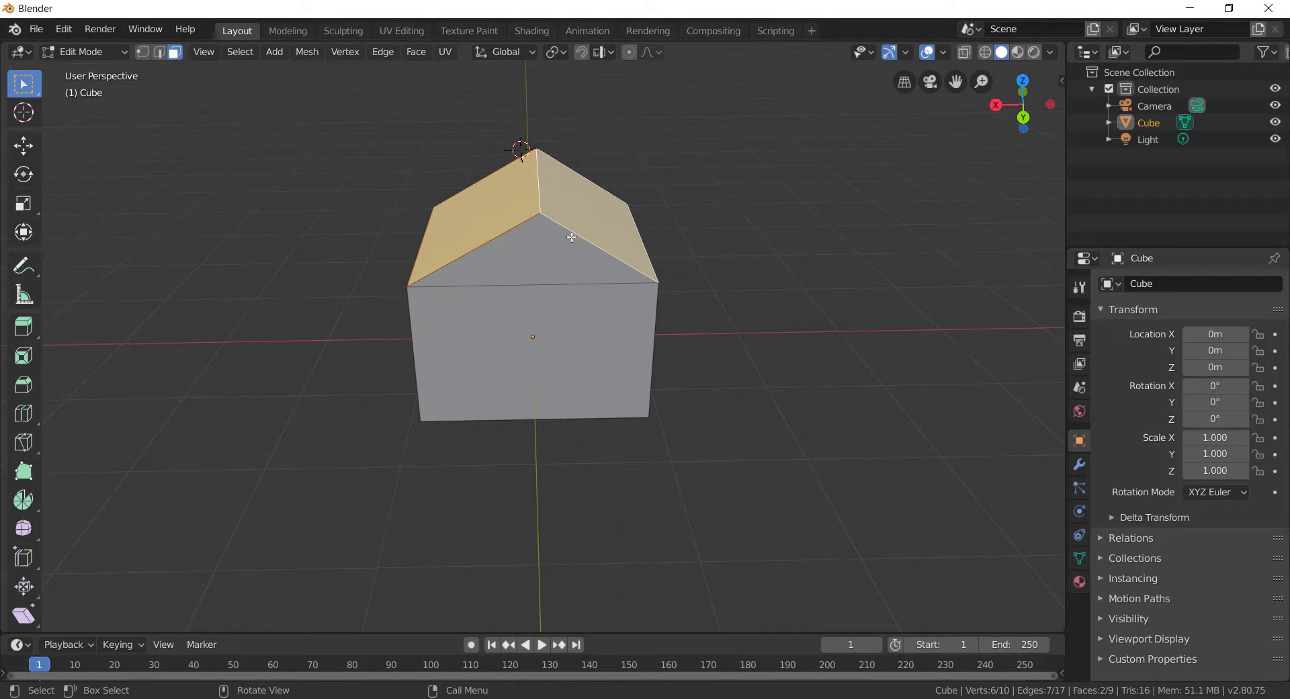
{"action": "key", "text": "z"}
{"action": "right_click", "coordinate": [564, 206]}
{"action": "key", "text": "g"}
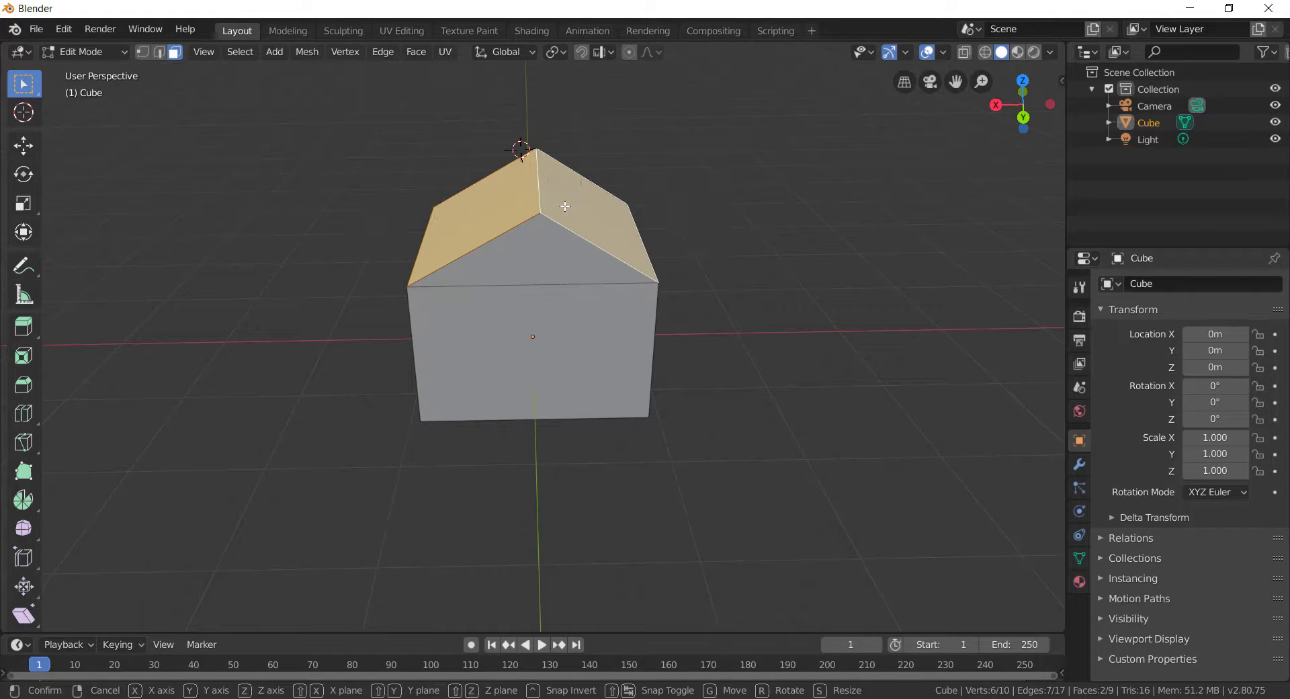
{"action": "key", "text": "z"}
{"action": "left_click", "coordinate": [570, 212]}
{"action": "middle_click_drag", "start_coordinate": [569, 212], "coordinate": [827, 213]}
{"action": "key", "text": "ctrl+z"}
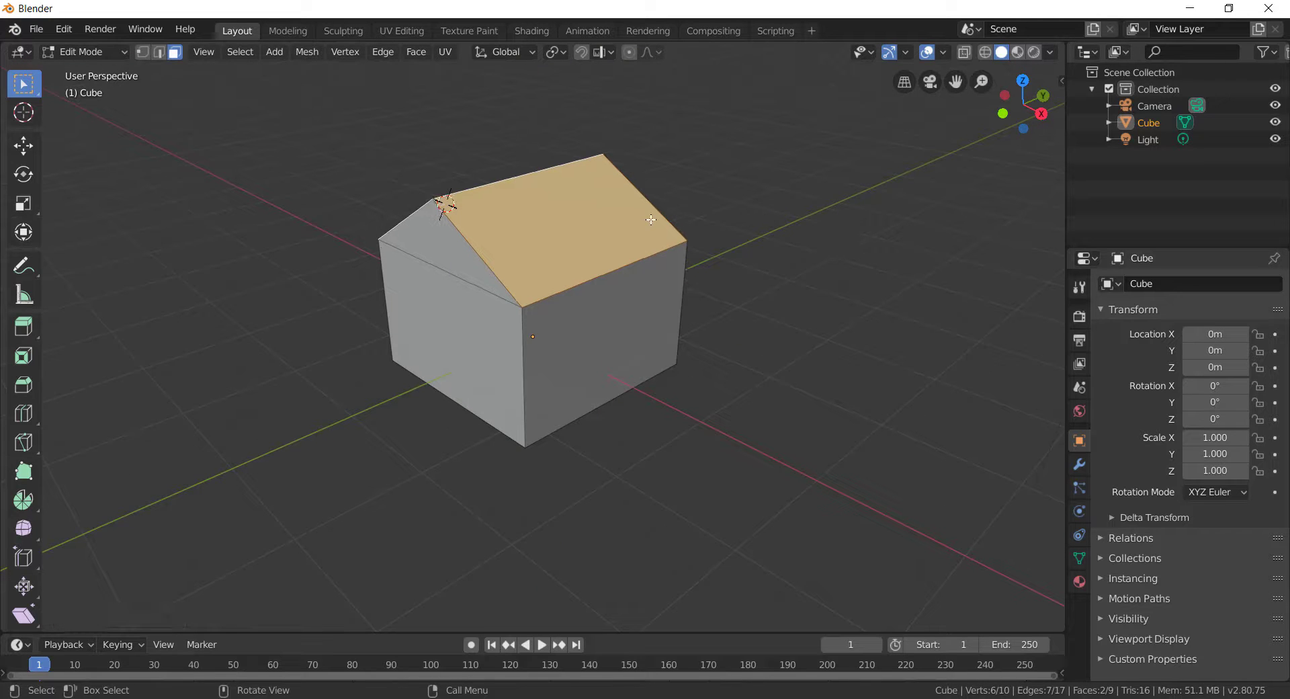
Step: Duplicate the two roof faces and raise the copy about 0.13 m along Z
{"action": "key", "text": "e"}
{"action": "key", "text": "z"}
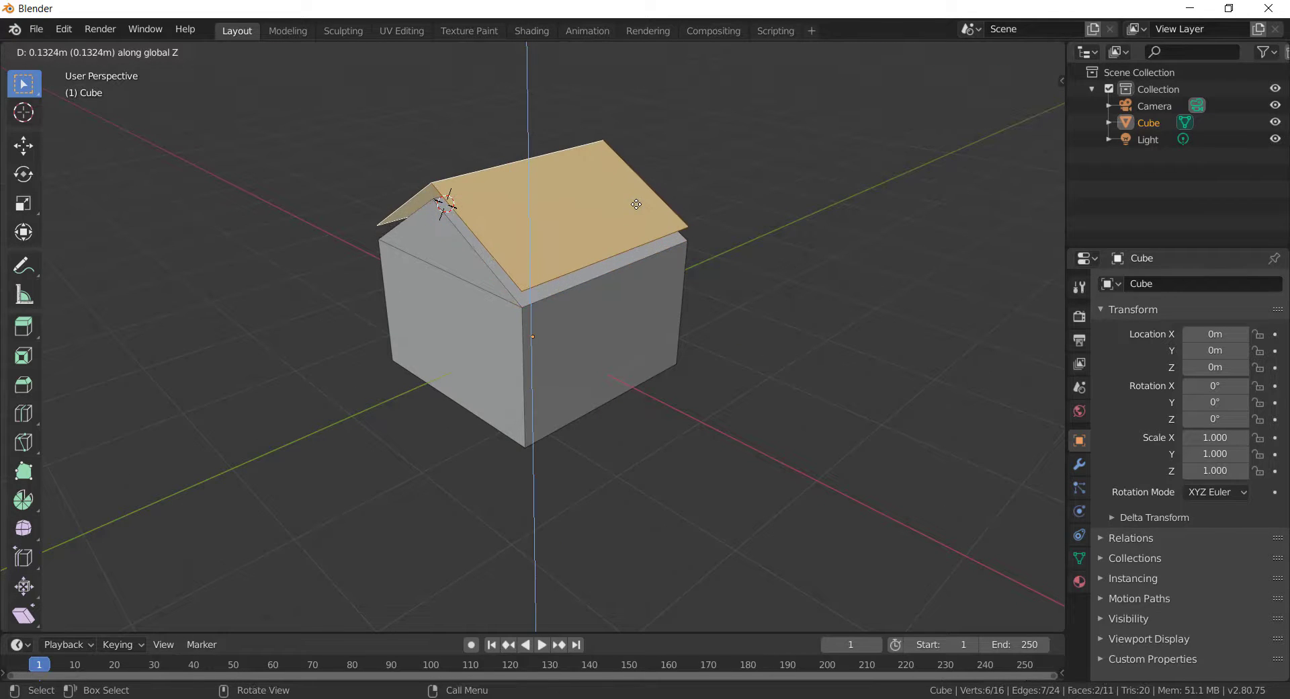
{"action": "left_click", "coordinate": [633, 207]}
{"action": "middle_click_drag", "start_coordinate": [633, 207], "coordinate": [696, 196]}
Step: Add a Solidify modifier to the house mesh and set its thickness to 0.8 m
{"action": "left_click", "coordinate": [1079, 464]}
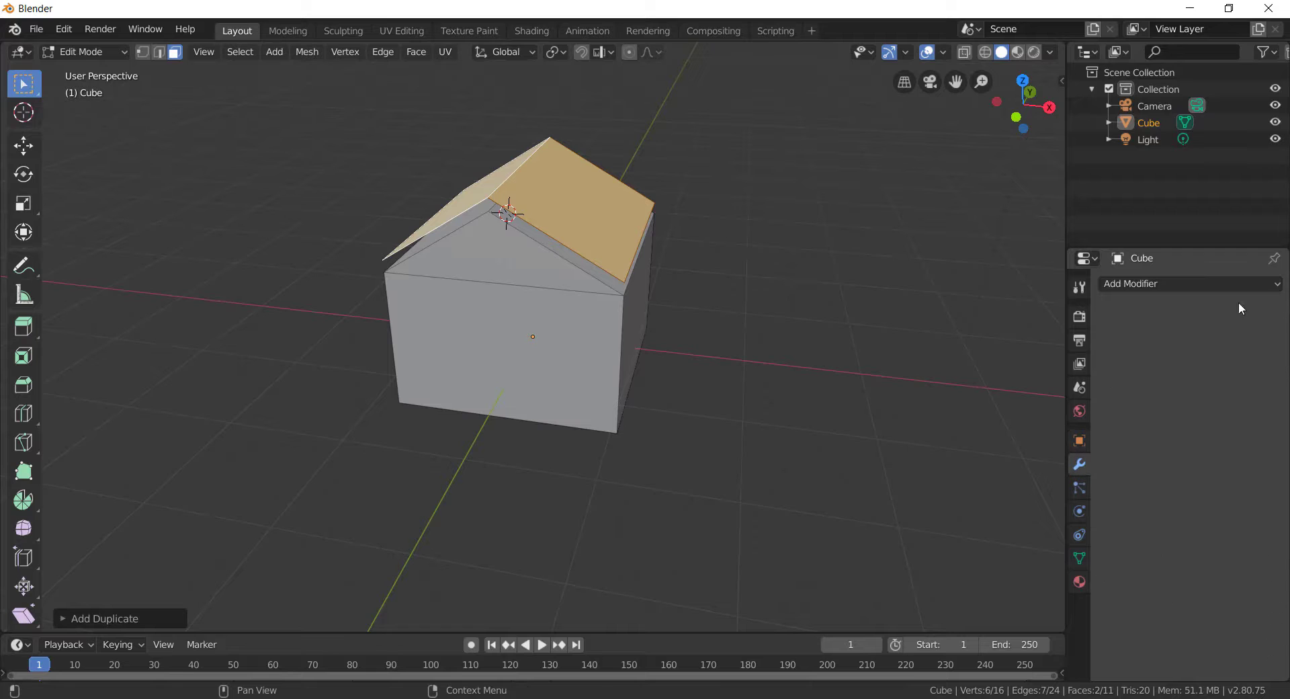
{"action": "left_click", "coordinate": [1236, 284]}
{"action": "left_click", "coordinate": [943, 541]}
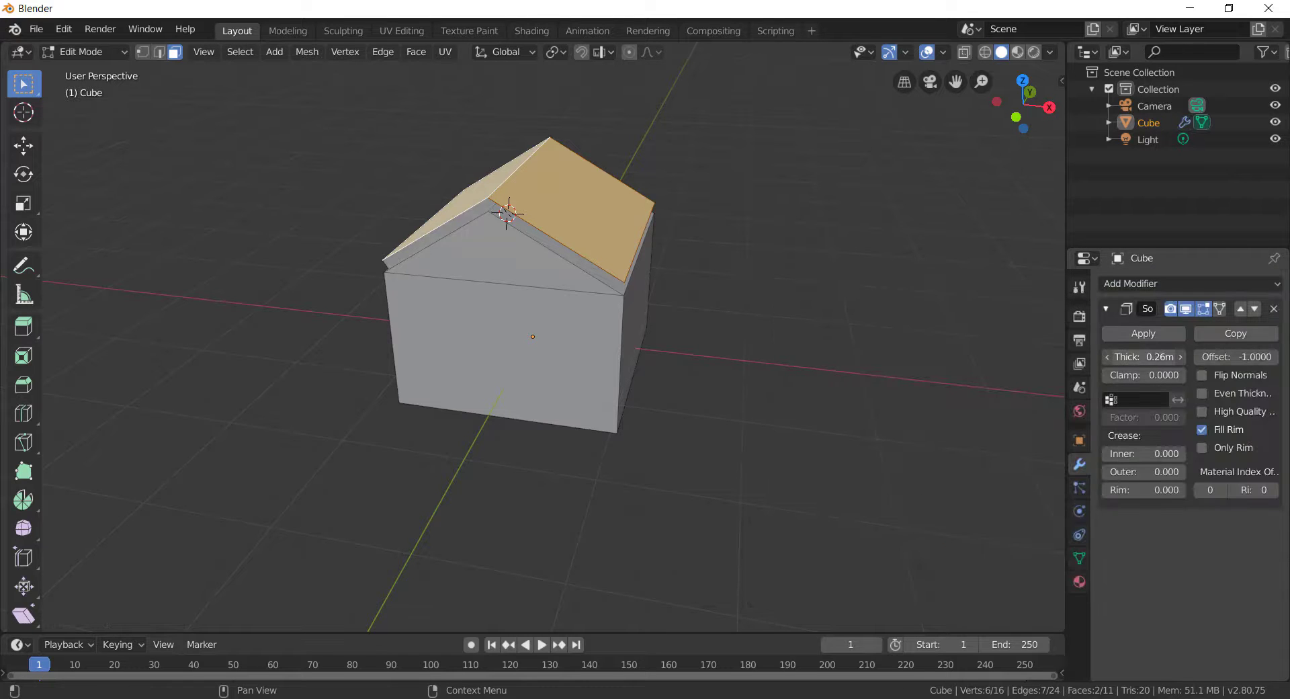
{"action": "left_click_drag", "start_coordinate": [1161, 357], "coordinate": [1198, 356]}
Step: Scale the duplicated roof faces up slightly and set the Solidify thickness to 0.09 m
{"action": "middle_click_drag", "start_coordinate": [772, 325], "coordinate": [587, 255]}
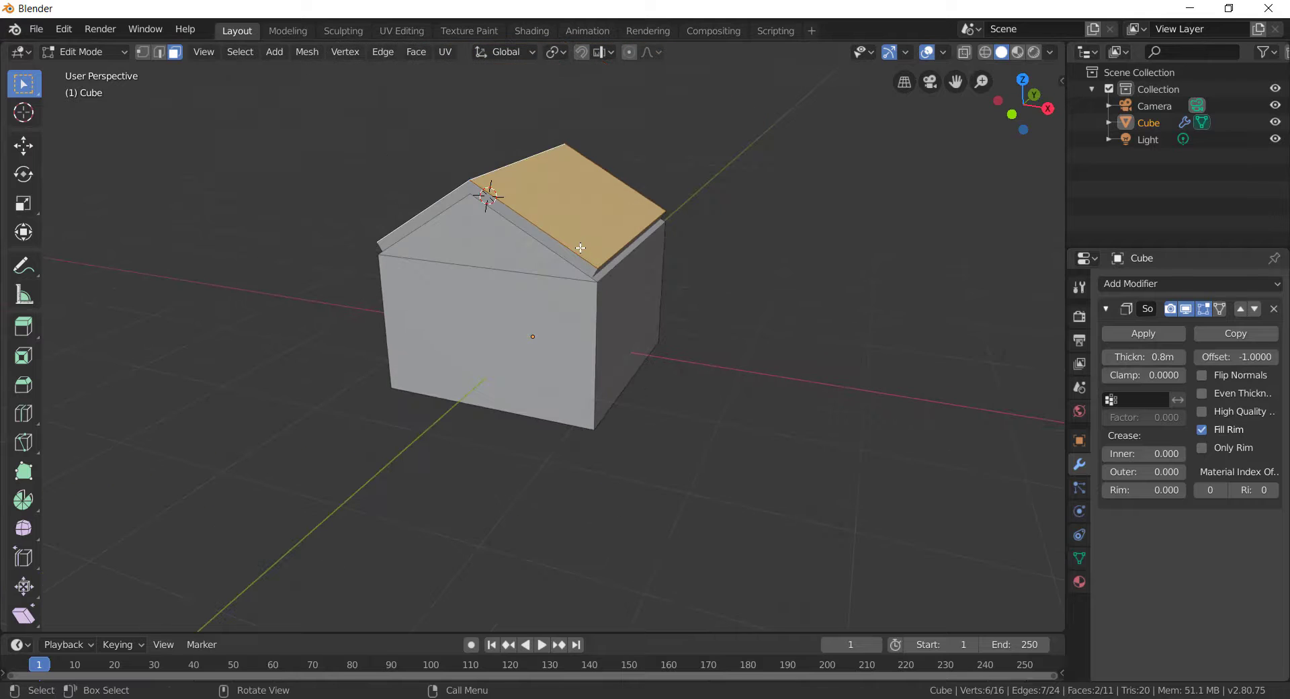
{"action": "key", "text": "s"}
{"action": "left_click", "coordinate": [590, 253]}
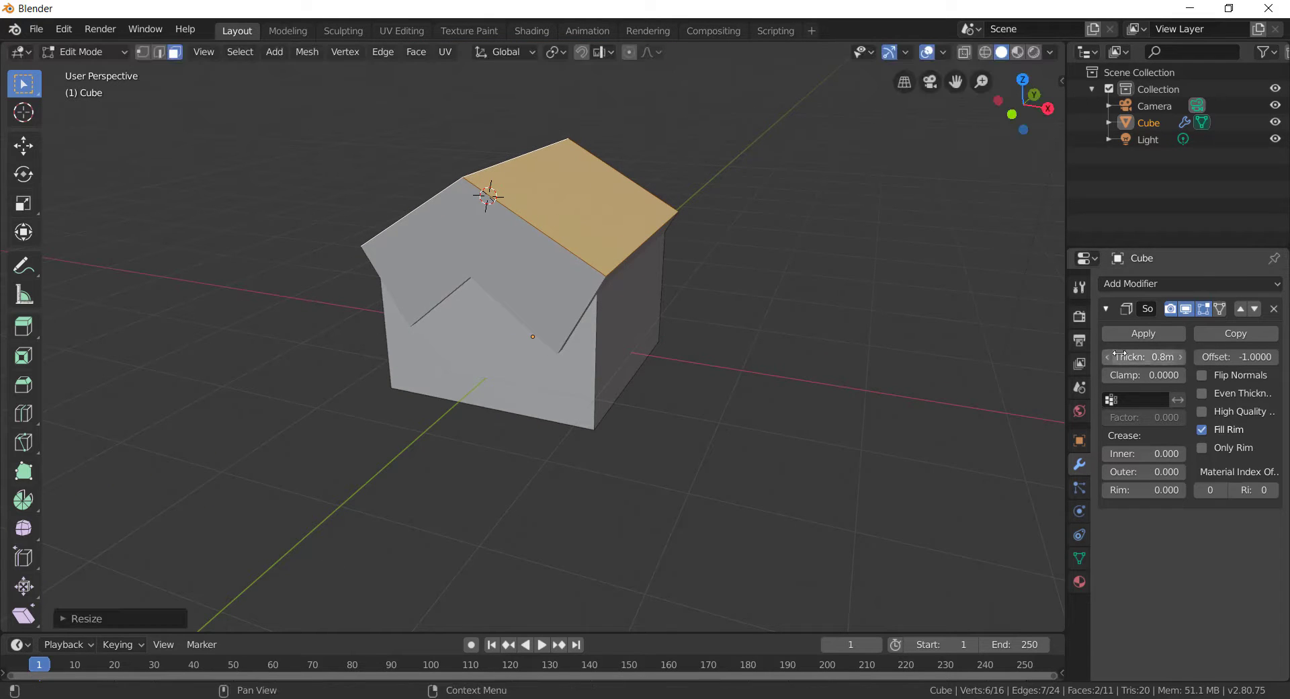
{"action": "left_click_drag", "start_coordinate": [1146, 357], "coordinate": [1140, 356]}
Step: Scale and reposition the duplicated roof faces over the house, including a separate scale along Y, and deselect them
{"action": "middle_click_drag", "start_coordinate": [732, 275], "coordinate": [751, 301]}
{"action": "key", "text": "s"}
{"action": "left_click", "coordinate": [745, 281]}
{"action": "key", "text": "g"}
{"action": "left_click", "coordinate": [785, 273]}
{"action": "key", "text": "s"}
{"action": "key", "text": "y"}
{"action": "left_click", "coordinate": [660, 290]}
{"action": "left_click", "coordinate": [824, 331]}
Step: Return to Object Mode, add a plane mesh and isolate it in local view
{"action": "key", "text": "Tab"}
{"action": "key", "text": "shift+a"}
{"action": "mouse_move", "coordinate": [739, 113]}
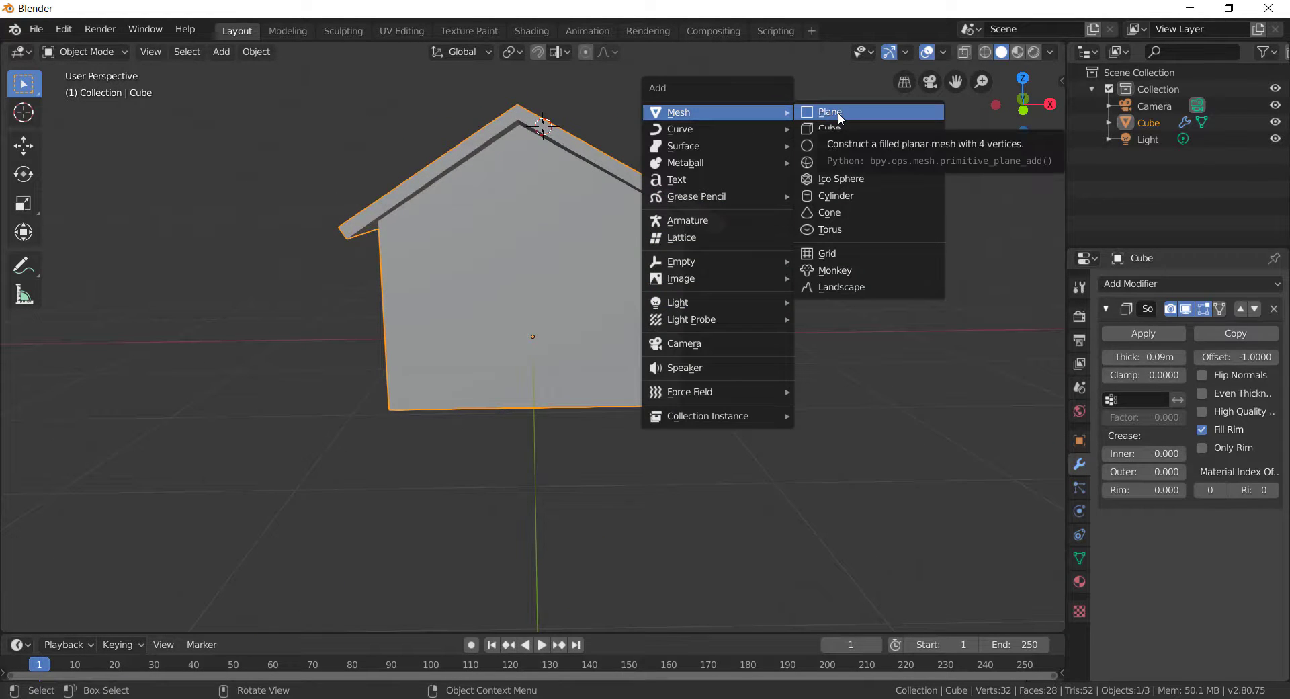
{"action": "left_click", "coordinate": [837, 111]}
{"action": "middle_click_drag", "start_coordinate": [837, 113], "coordinate": [753, 227]}
{"action": "key", "text": "KP_Divide"}
{"action": "scroll", "coordinate": [760, 225], "scroll_direction": "down", "scroll_amount": 3}
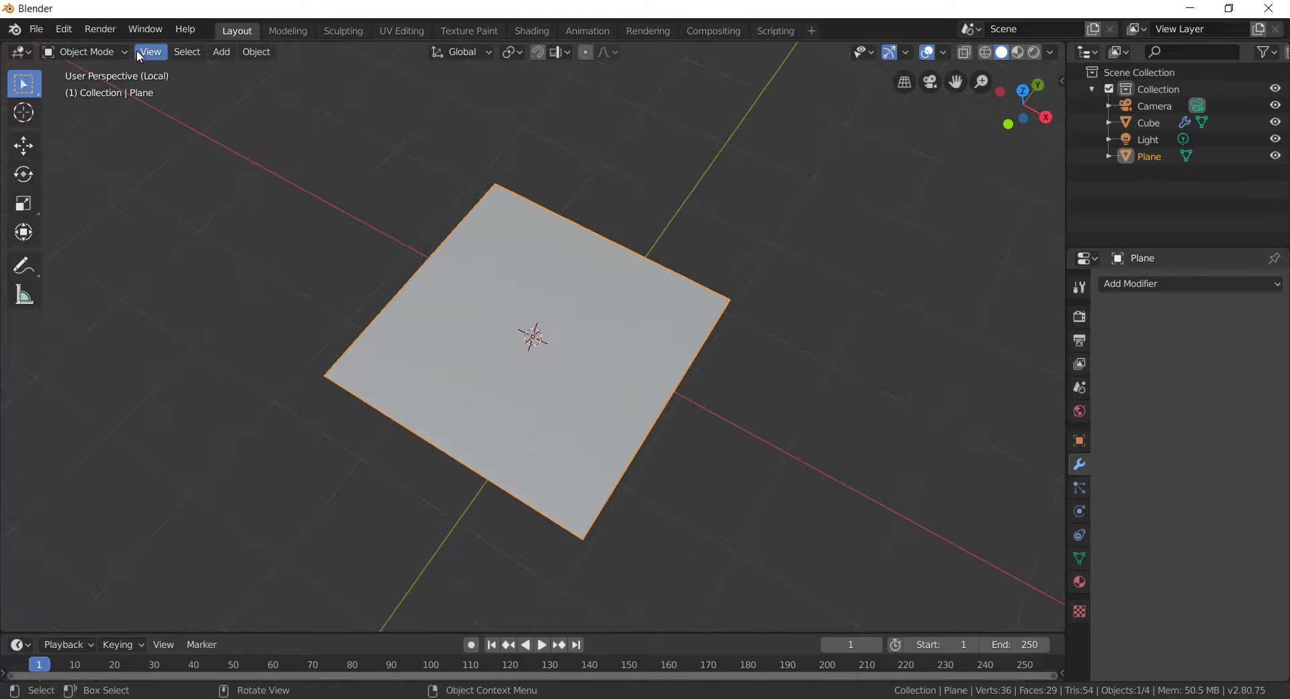
Step: Try to resize the plane by scaling one of its edges, first along Y and once more without an axis constraint
{"action": "key", "text": "Tab"}
{"action": "left_click", "coordinate": [159, 52]}
{"action": "left_click", "coordinate": [592, 233]}
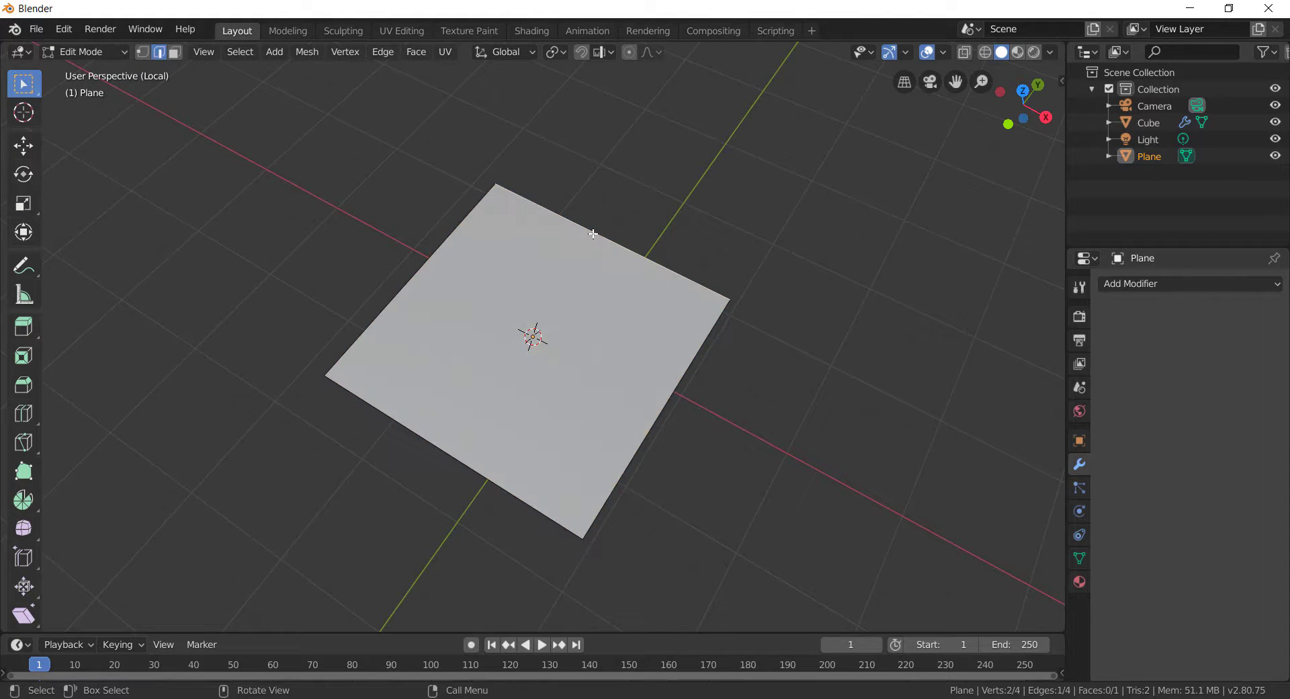
{"action": "key", "text": "s"}
{"action": "key", "text": "y"}
{"action": "left_click", "coordinate": [680, 146]}
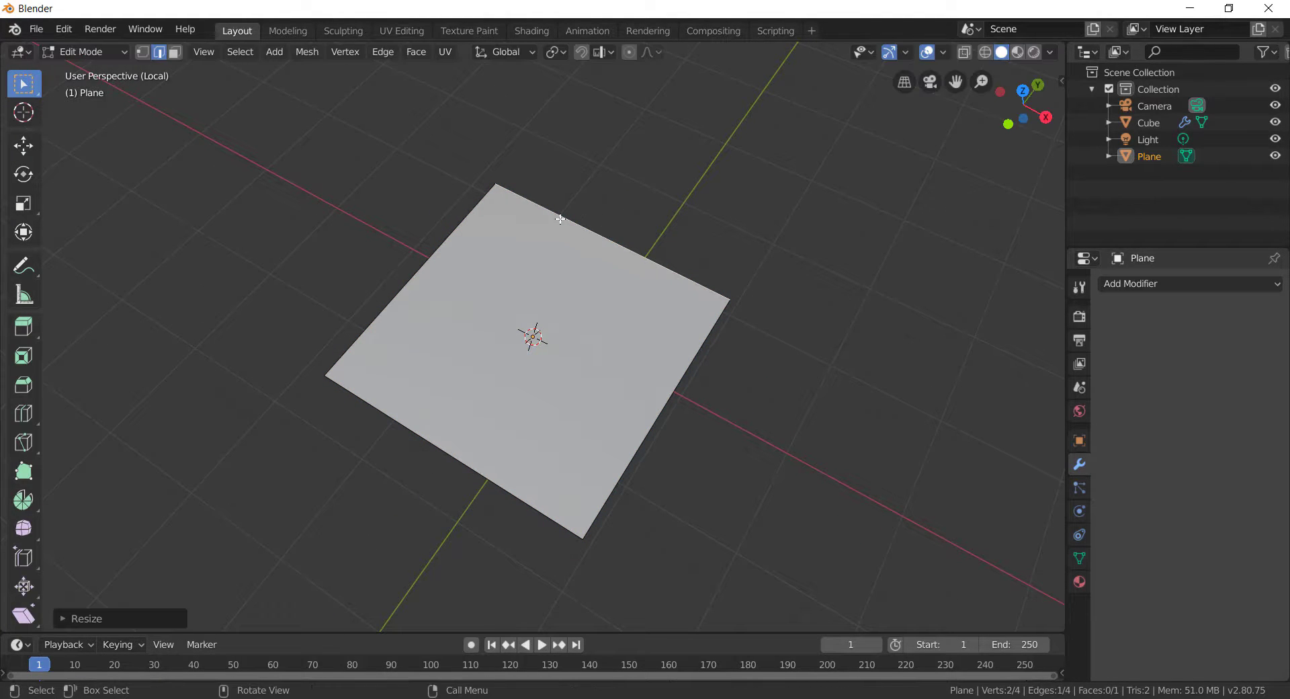
{"action": "middle_click_drag", "start_coordinate": [557, 211], "coordinate": [567, 160]}
{"action": "key", "text": "s"}
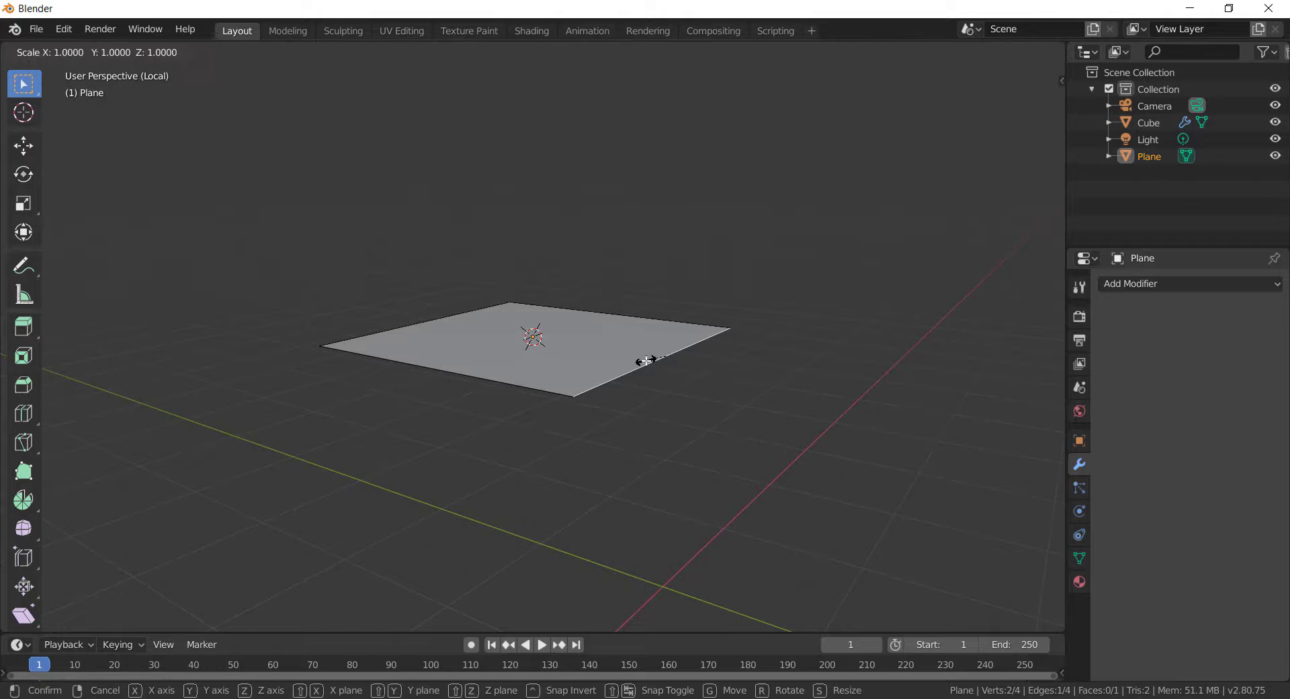
{"action": "right_click", "coordinate": [643, 368]}
Step: Move the plane's selected edge outward about 0.82 m along Y
{"action": "key", "text": "g"}
{"action": "key", "text": "y"}
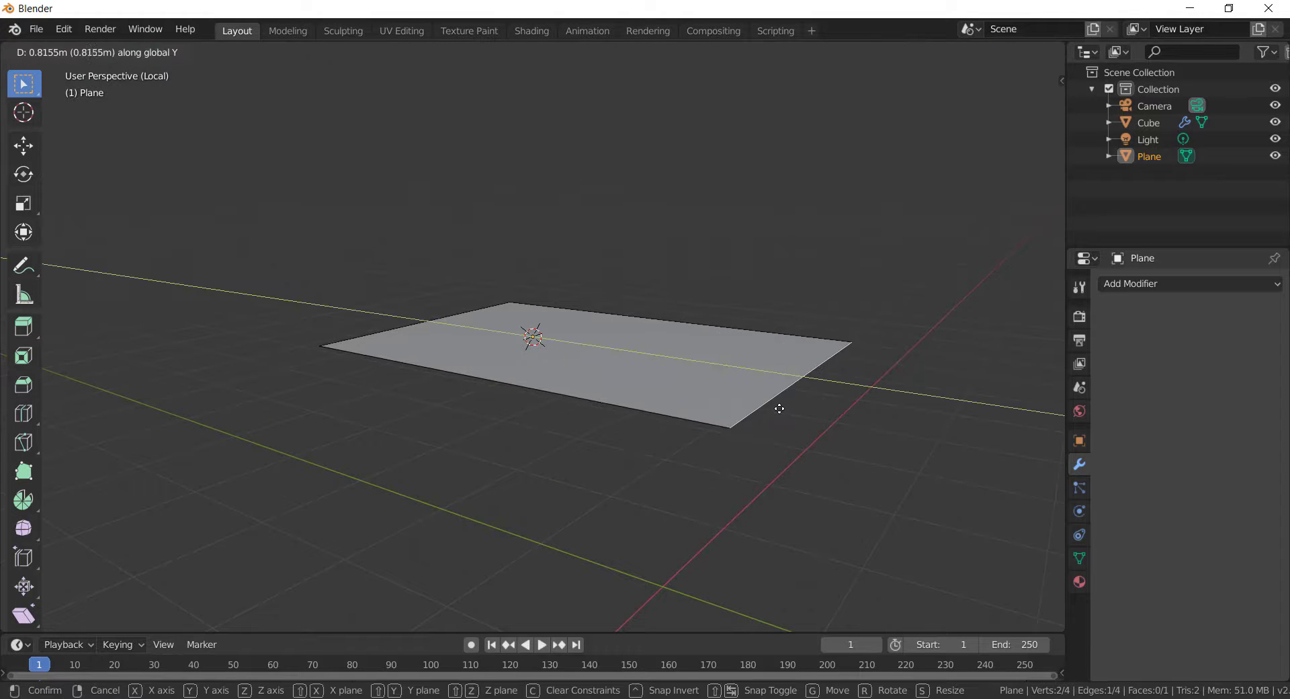
{"action": "left_click", "coordinate": [780, 409]}
{"action": "middle_click_drag", "start_coordinate": [788, 416], "coordinate": [999, 505]}
{"action": "middle_click_drag", "start_coordinate": [459, 278], "coordinate": [579, 294]}
Step: Divide the plane into a four-by-four grid with three evenly spaced loop cuts in each direction
{"action": "left_click", "coordinate": [491, 214]}
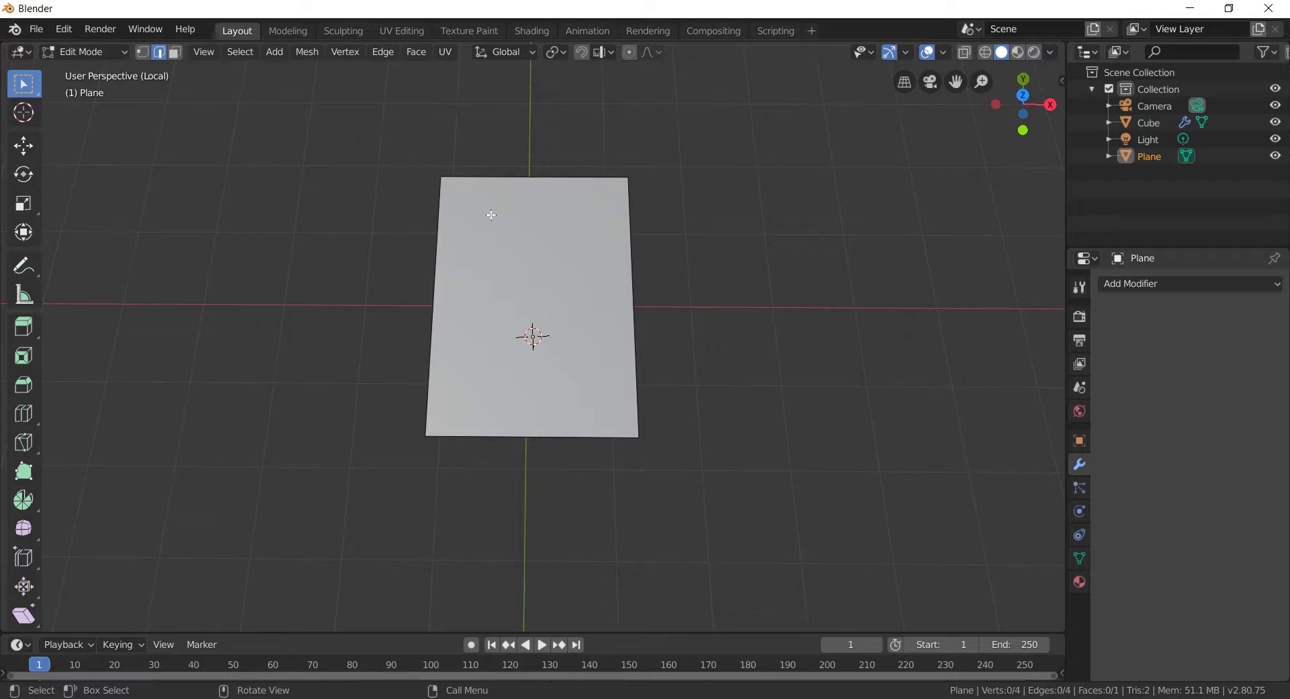
{"action": "key", "text": "ctrl+r"}
{"action": "scroll", "coordinate": [503, 177], "scroll_direction": "up", "scroll_amount": 1}
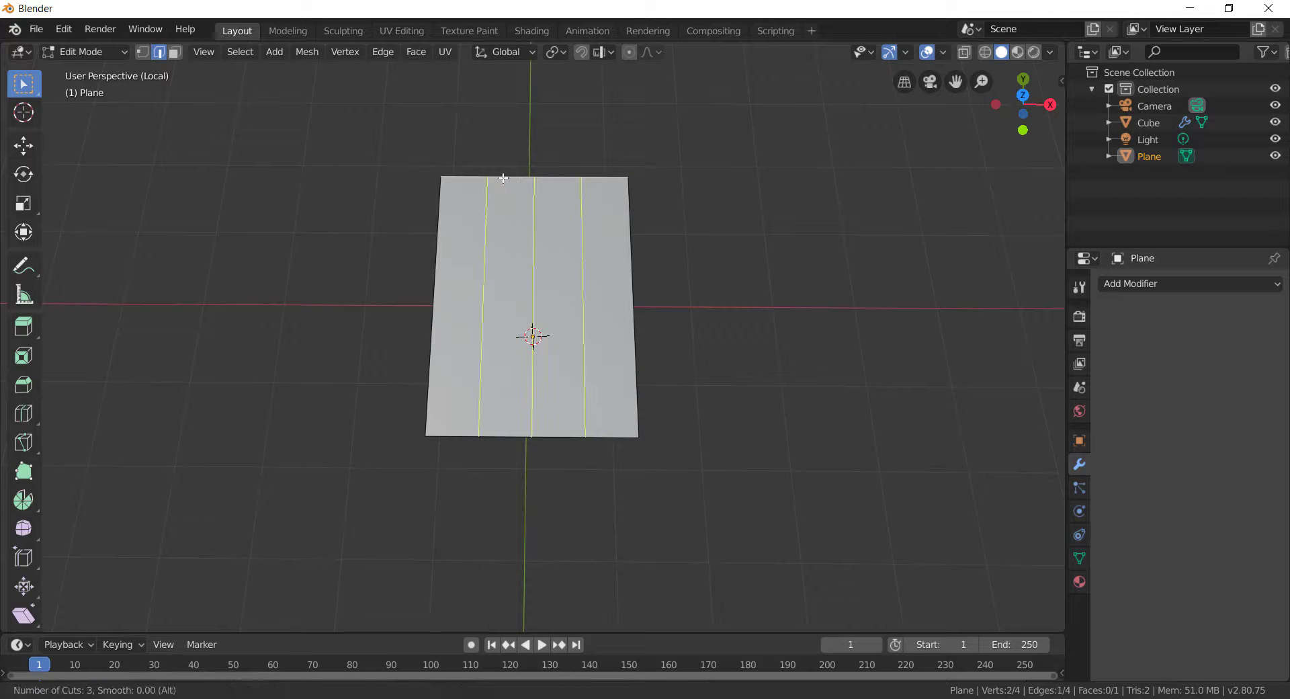
{"action": "left_click", "coordinate": [503, 178]}
{"action": "right_click", "coordinate": [490, 216]}
{"action": "key", "text": "ctrl+r"}
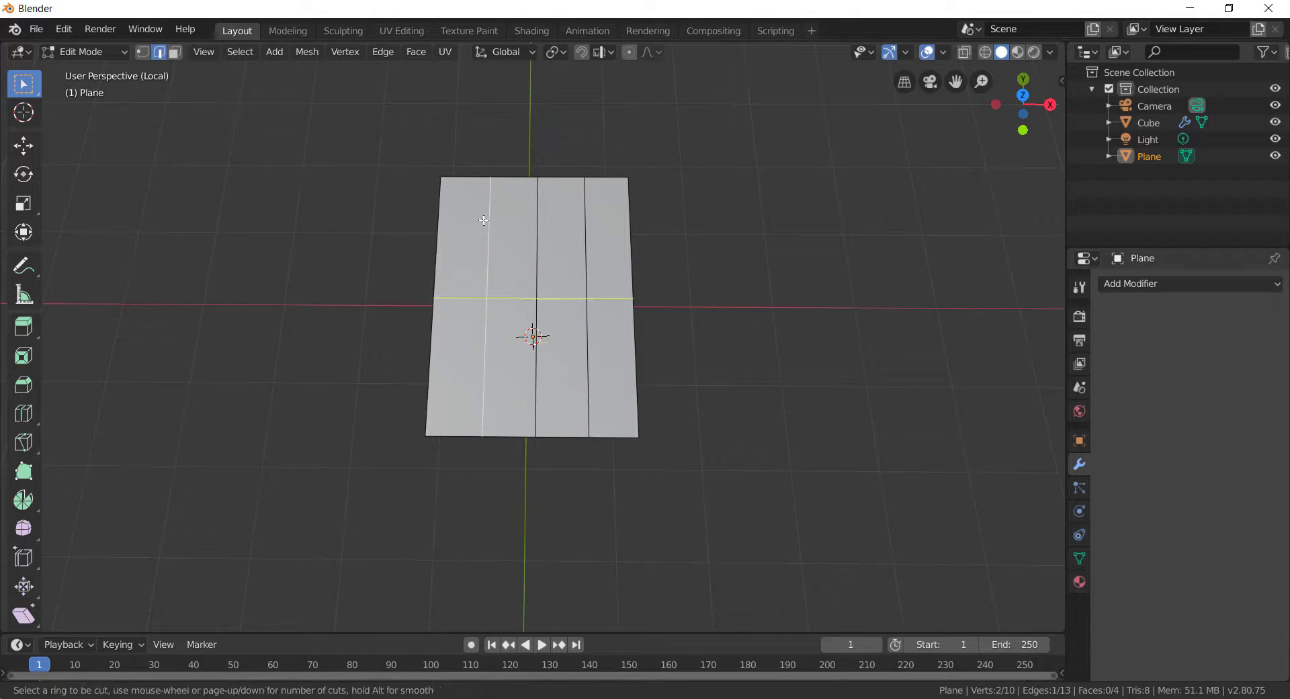
{"action": "scroll", "coordinate": [484, 221], "scroll_direction": "down", "scroll_amount": 1}
{"action": "left_click", "coordinate": [484, 221]}
{"action": "right_click", "coordinate": [498, 231]}
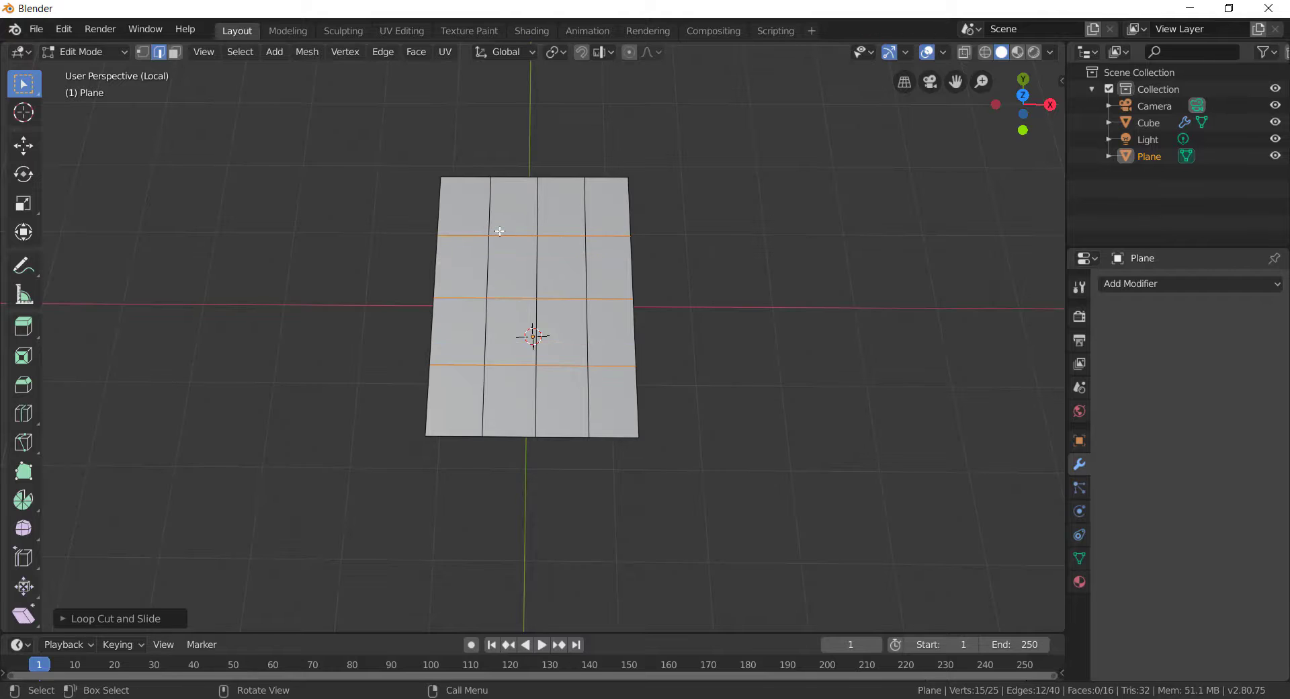
Step: Select the four central faces of the grid in face select mode, and clear the selection
{"action": "key", "text": "alt+a"}
{"action": "key", "text": "3"}
{"action": "left_click", "coordinate": [503, 254]}
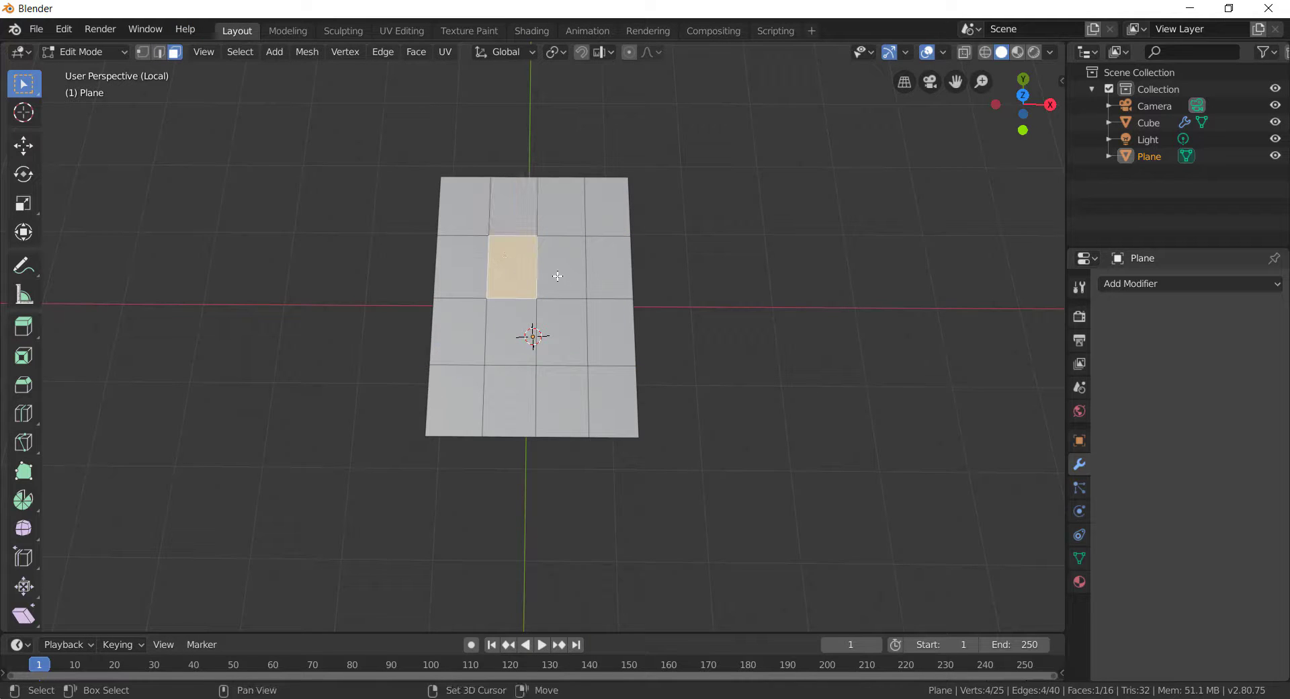
{"action": "left_click", "coordinate": [559, 277], "text": "shift"}
{"action": "left_click", "coordinate": [563, 327], "text": "shift"}
{"action": "left_click", "coordinate": [518, 332], "text": "shift"}
{"action": "key", "text": "alt+a"}
Step: Select the inner grid edges in edge select mode and try to bevel them
{"action": "middle_click_drag", "start_coordinate": [568, 253], "coordinate": [563, 219]}
{"action": "left_click", "coordinate": [522, 277]}
{"action": "left_click", "coordinate": [160, 53]}
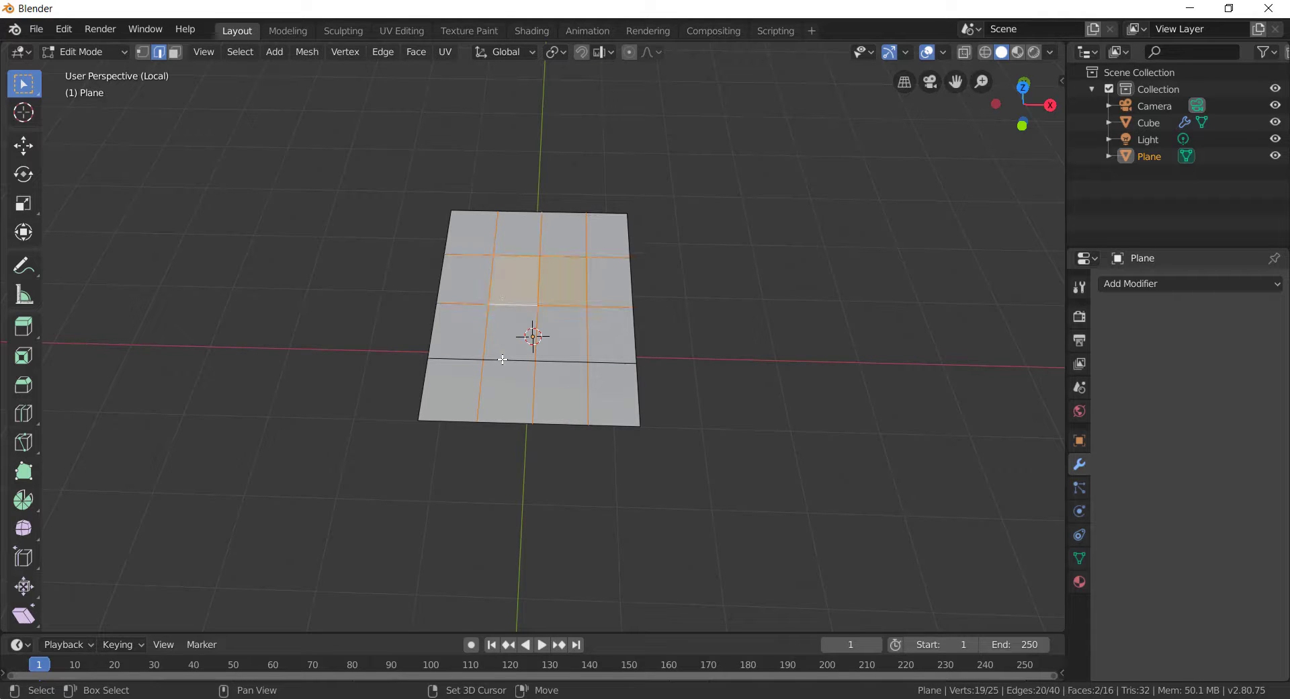
{"action": "left_click", "coordinate": [24, 385]}
{"action": "middle_click_drag", "start_coordinate": [683, 397], "coordinate": [695, 356]}
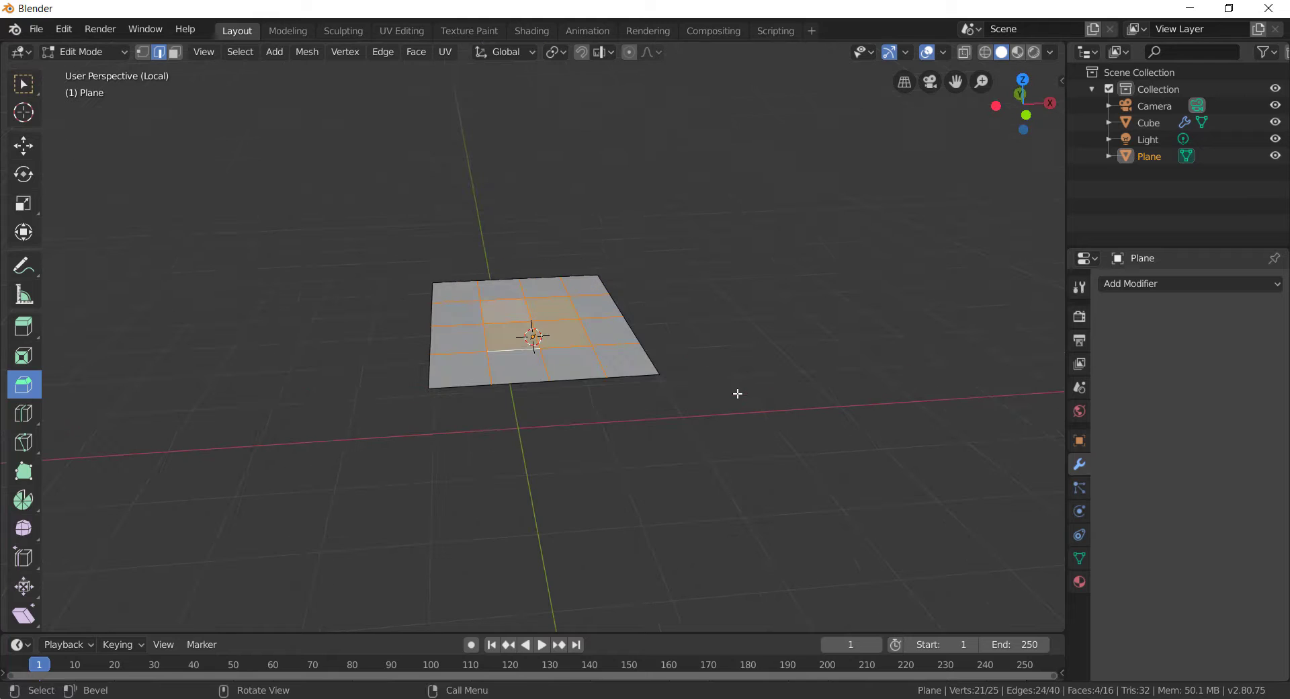
{"action": "left_click_drag", "start_coordinate": [737, 395], "coordinate": [501, 305]}
{"action": "scroll", "coordinate": [527, 343], "scroll_direction": "up", "scroll_amount": 6}
{"action": "middle_click_drag", "start_coordinate": [534, 355], "coordinate": [542, 378]}
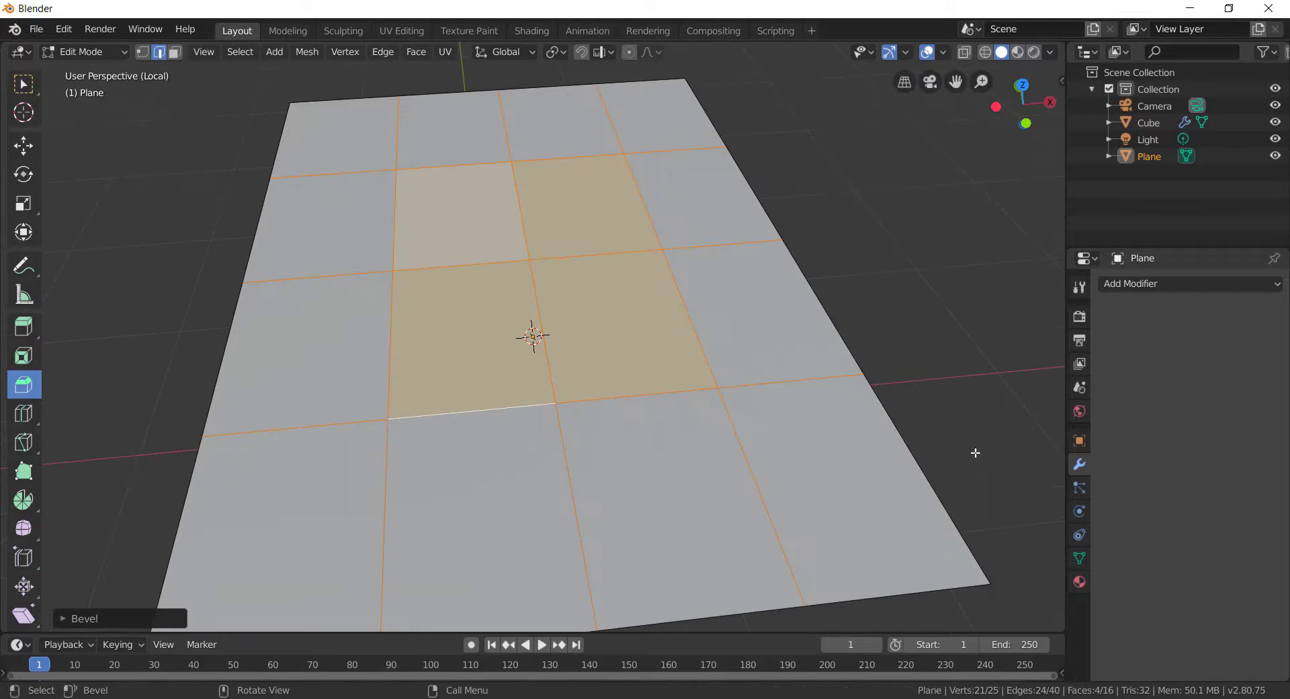
{"action": "left_click_drag", "start_coordinate": [974, 452], "coordinate": [578, 284]}
Step: Try extruding the inner grid edges upward from the plane, and undo the extrusion
{"action": "left_click", "coordinate": [24, 326]}
{"action": "left_click_drag", "start_coordinate": [895, 388], "coordinate": [901, 343]}
{"action": "left_click", "coordinate": [916, 350]}
{"action": "scroll", "coordinate": [919, 350], "scroll_direction": "down", "scroll_amount": 3}
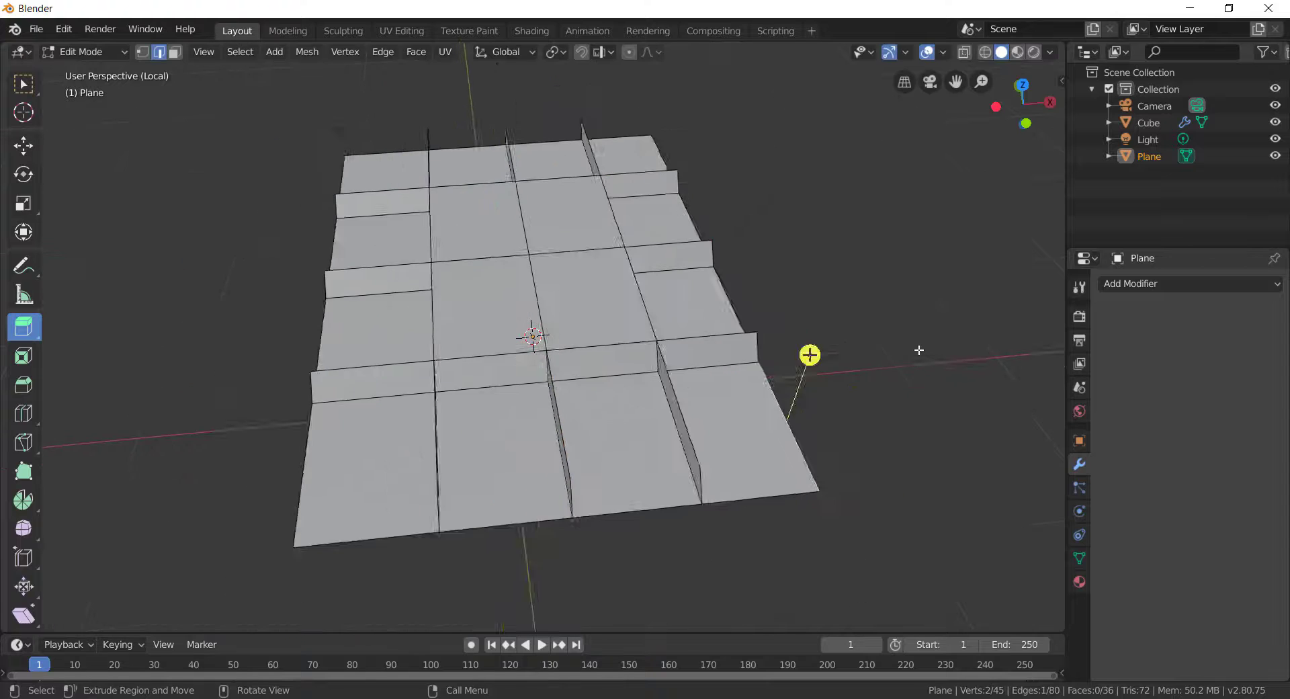
{"action": "middle_click_drag", "start_coordinate": [918, 351], "coordinate": [843, 383]}
{"action": "key", "text": "ctrl+z"}
{"action": "key", "text": "ctrl+z"}
{"action": "mouse_move", "coordinate": [773, 470]}
{"action": "middle_mouse_down"}
{"action": "mouse_move", "coordinate": [812, 469]}
{"action": "mouse_move", "coordinate": [772, 462]}
{"action": "middle_mouse_up"}
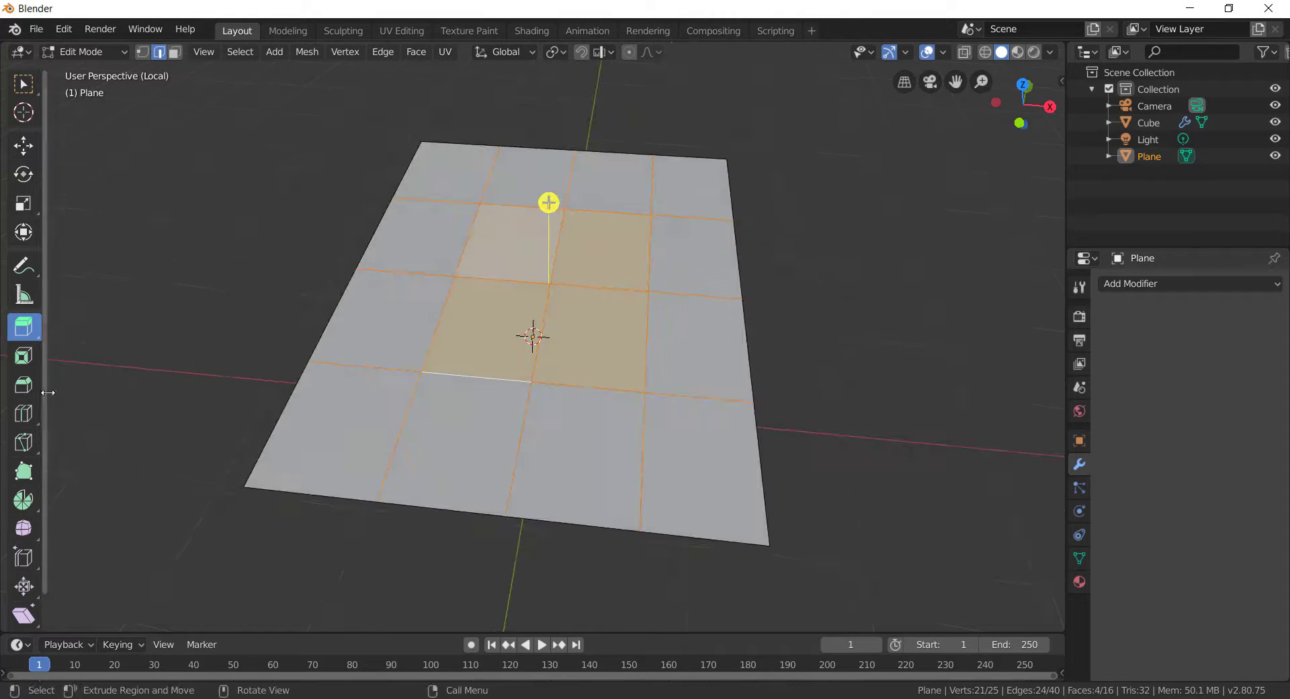
Step: Undo the selection and bevel attempts on the plane back to the crosswise loop cuts
{"action": "key", "text": "alt+a"}
{"action": "scroll", "coordinate": [679, 346], "scroll_direction": "down", "scroll_amount": 3}
{"action": "middle_click_drag", "start_coordinate": [690, 343], "coordinate": [694, 389]}
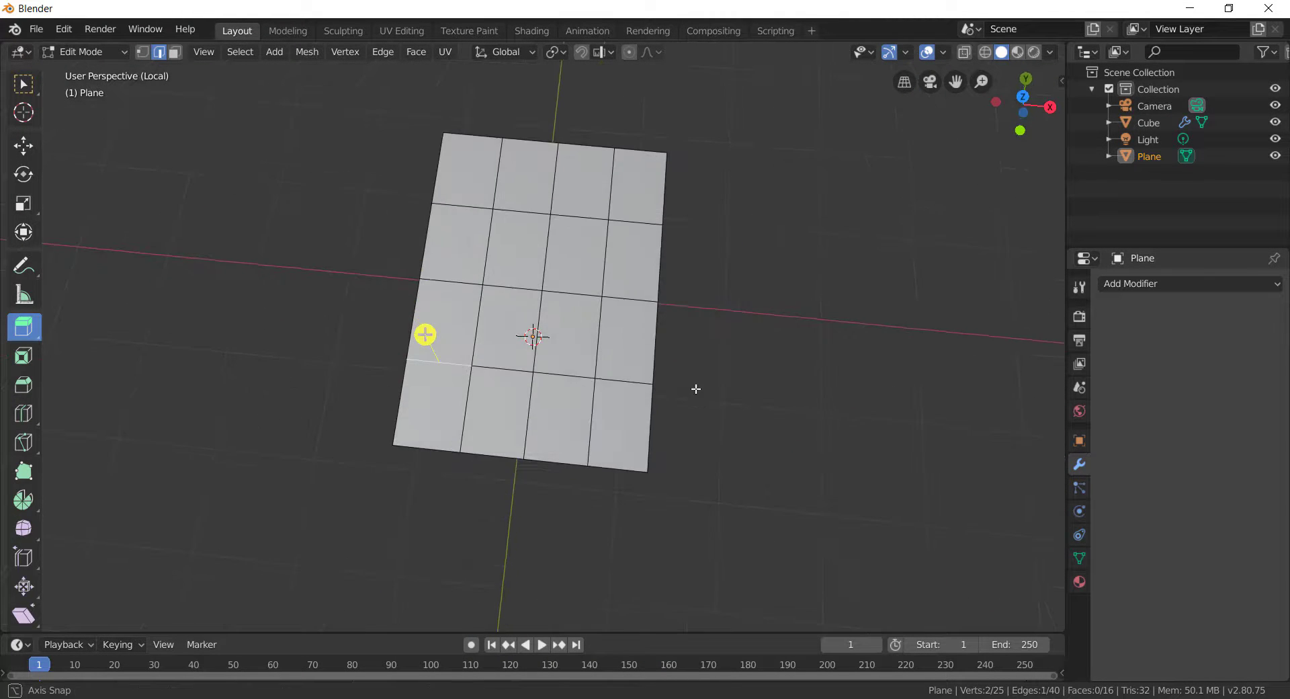
{"action": "key", "text": "ctrl+z"}
{"action": "key", "text": "ctrl+z"}
{"action": "key", "text": "ctrl+z"}
{"action": "key", "text": "ctrl+z"}
{"action": "key", "text": "ctrl+z"}
{"action": "key", "text": "ctrl+z"}
{"action": "key", "text": "ctrl+z"}
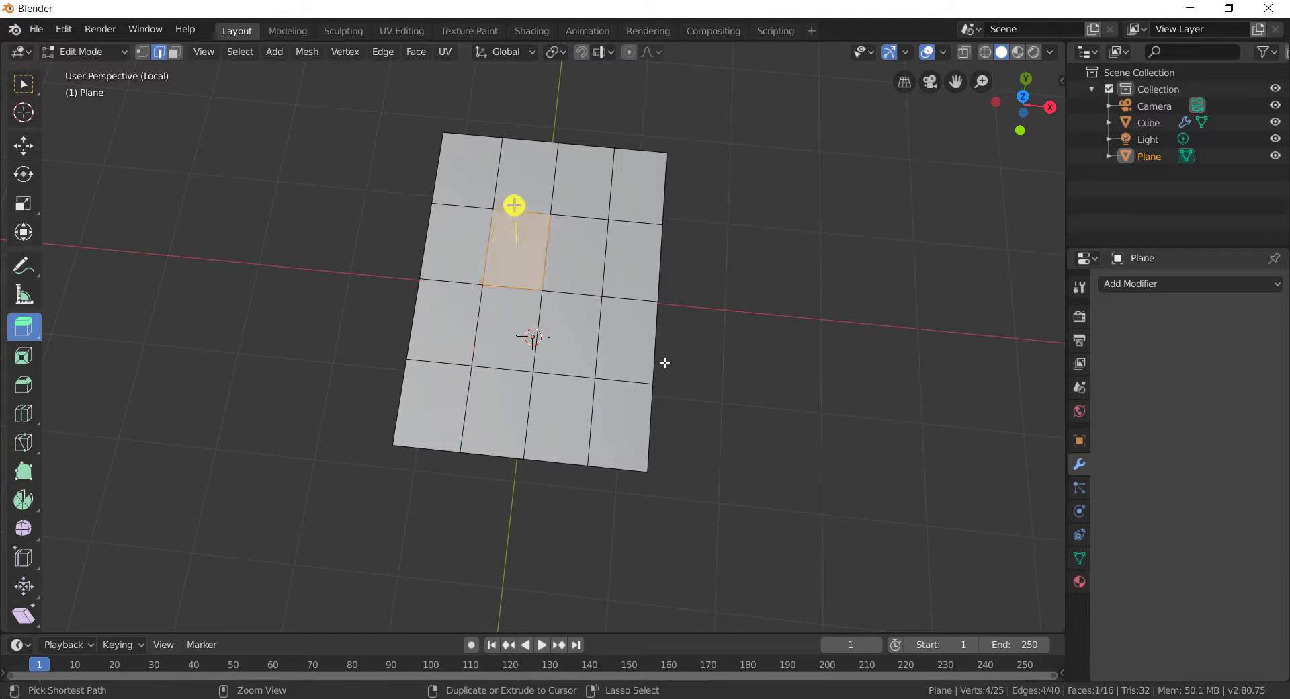
{"action": "key", "text": "ctrl+z"}
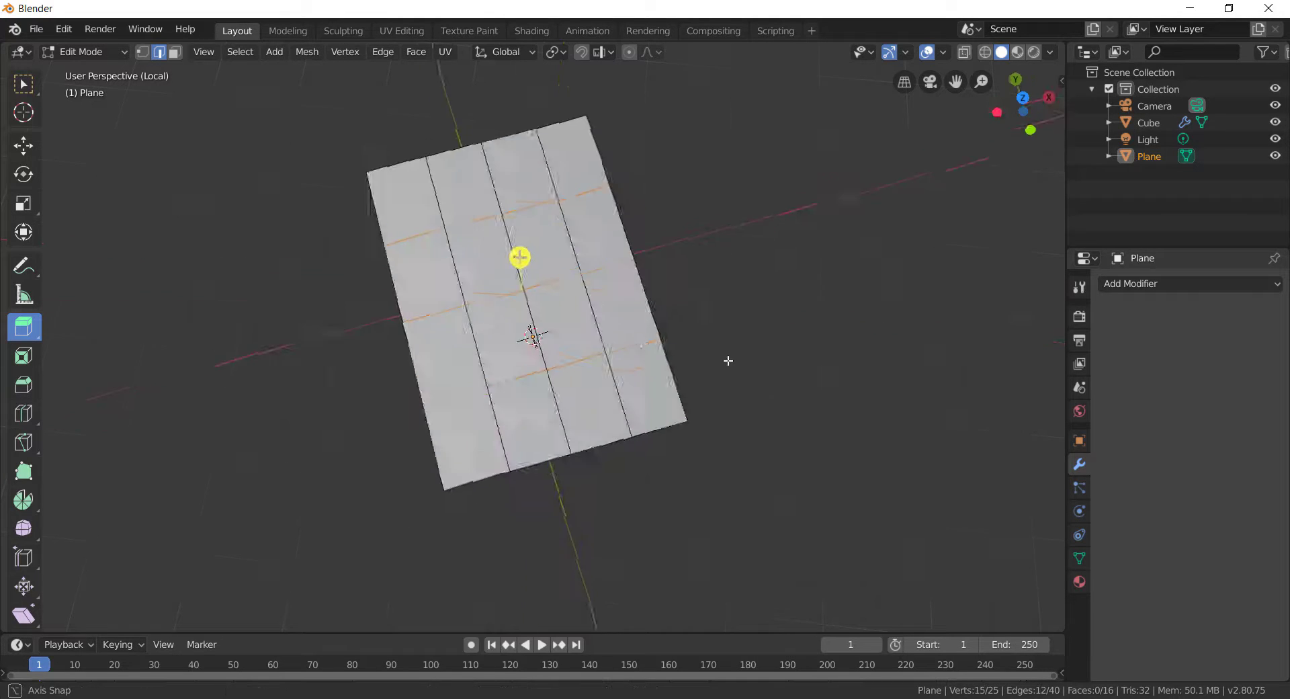
Step: Delete the subdivided plane, add a new plane mesh in its place and enter Edit Mode
{"action": "key", "text": "Tab"}
{"action": "key", "text": "Delete"}
{"action": "key", "text": "ctrl+a"}
{"action": "key", "text": "shift+a"}
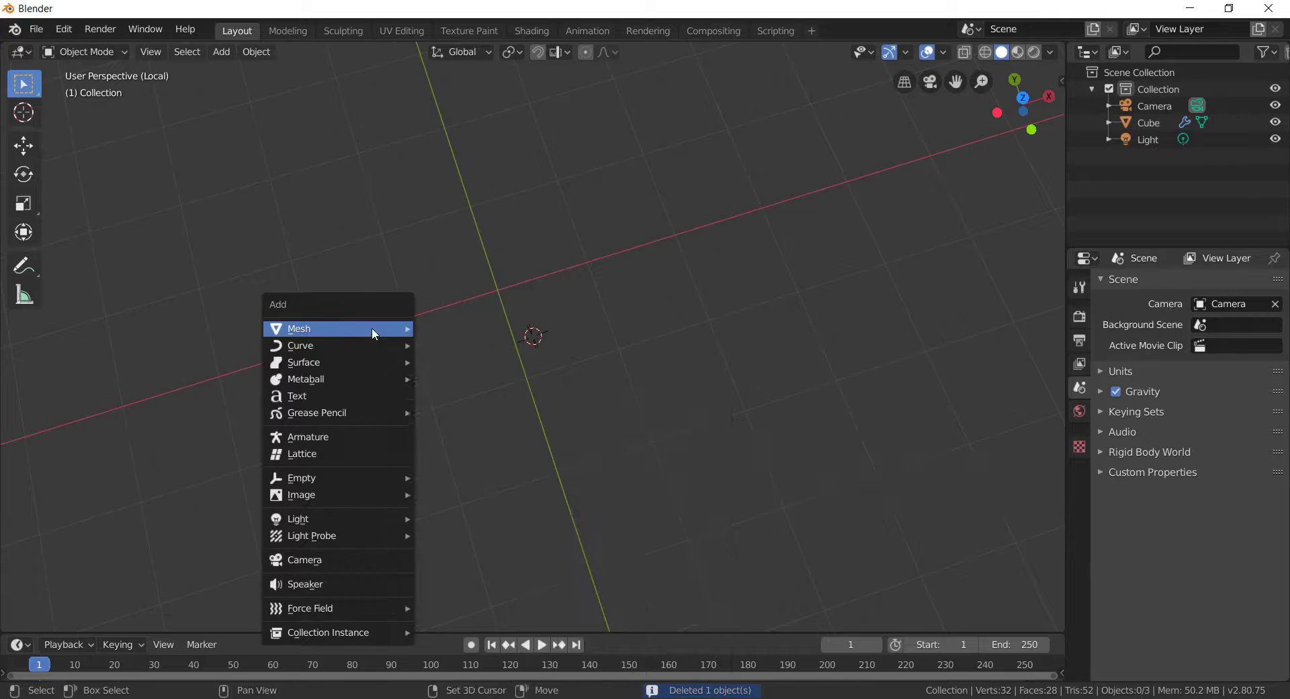
{"action": "mouse_move", "coordinate": [403, 328]}
{"action": "left_click", "coordinate": [458, 333]}
{"action": "key", "text": "Tab"}
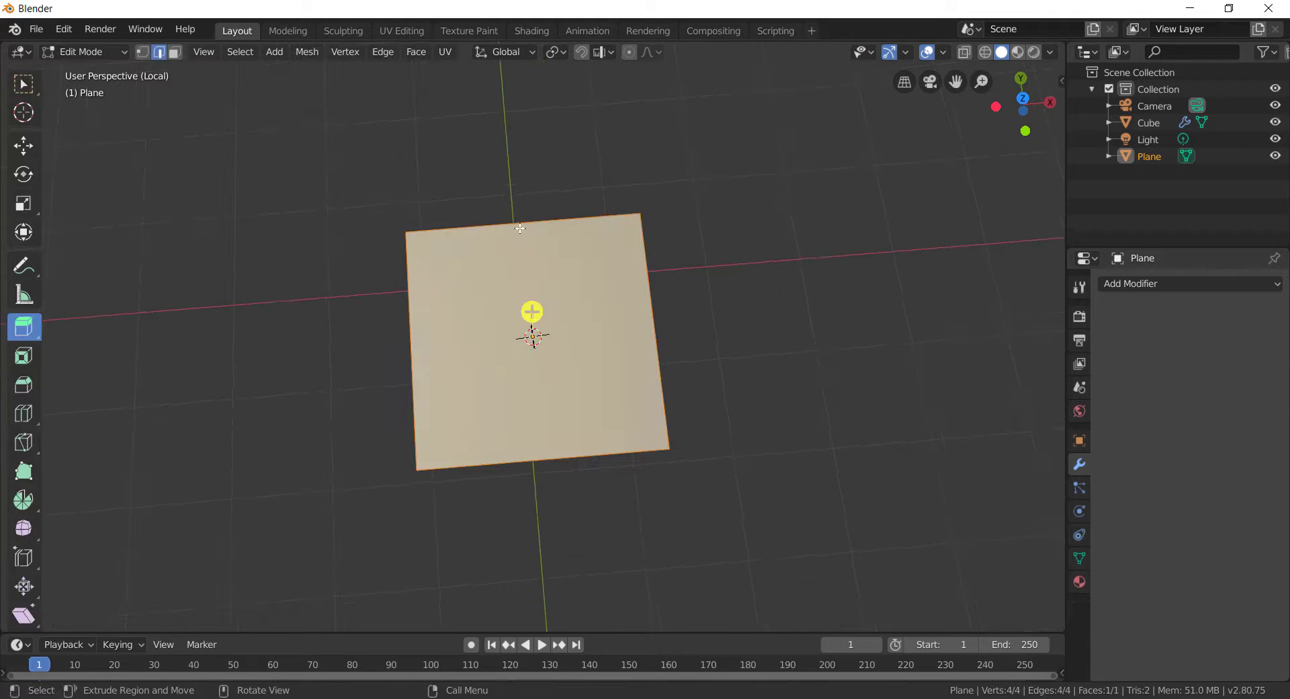
Step: Lengthen the new plane into a rectangle by moving its far edge outward along Y, and deselect the edge
{"action": "left_click", "coordinate": [470, 227]}
{"action": "left_click", "coordinate": [25, 84]}
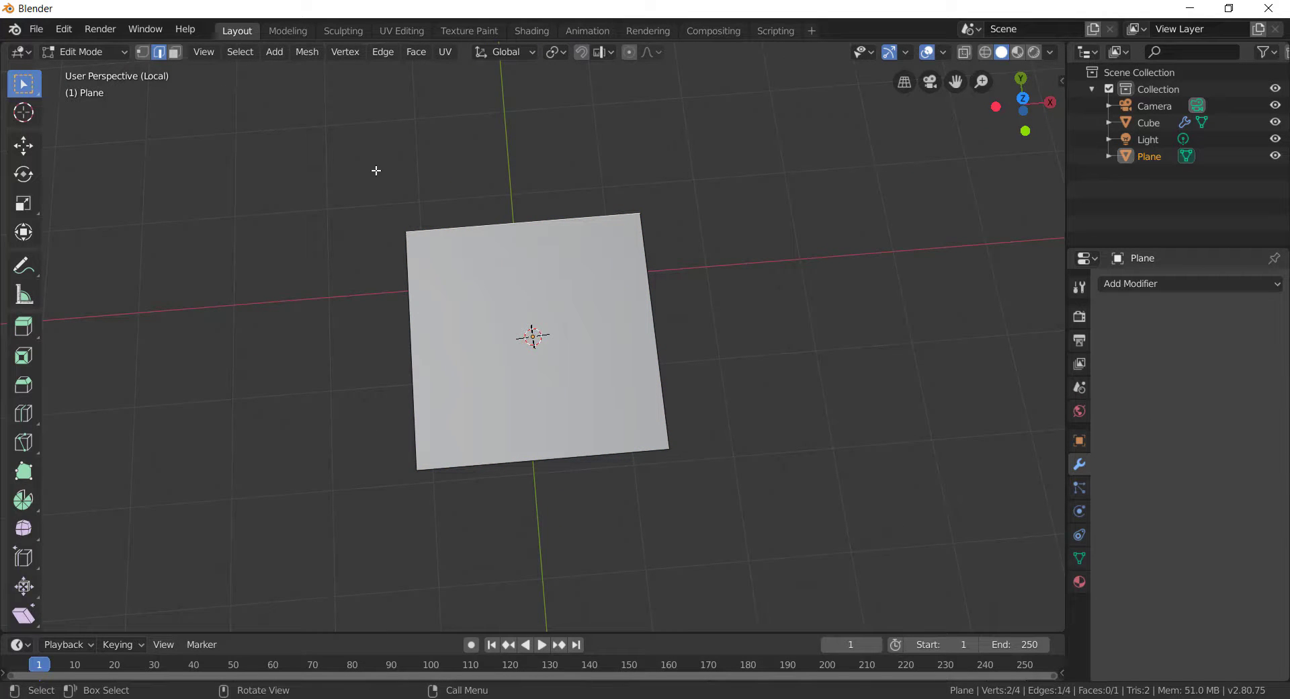
{"action": "key", "text": "g"}
{"action": "key", "text": "y"}
{"action": "left_click", "coordinate": [394, 116]}
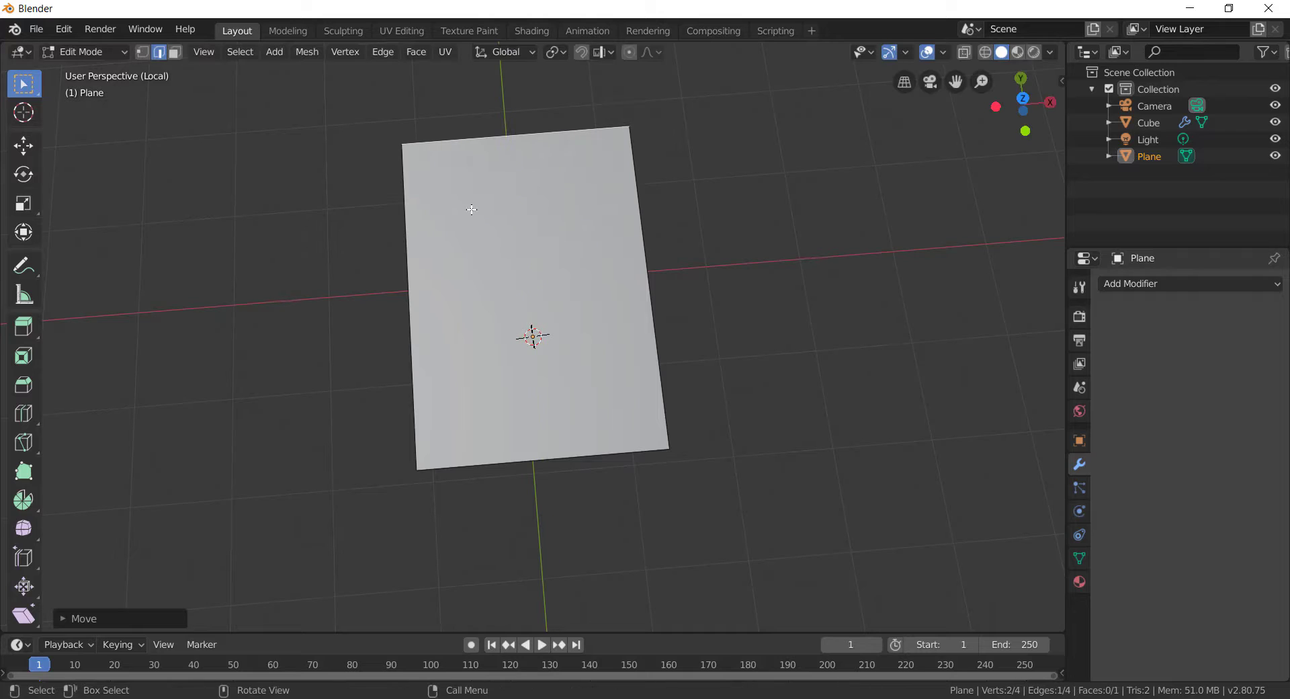
{"action": "left_click", "coordinate": [510, 224]}
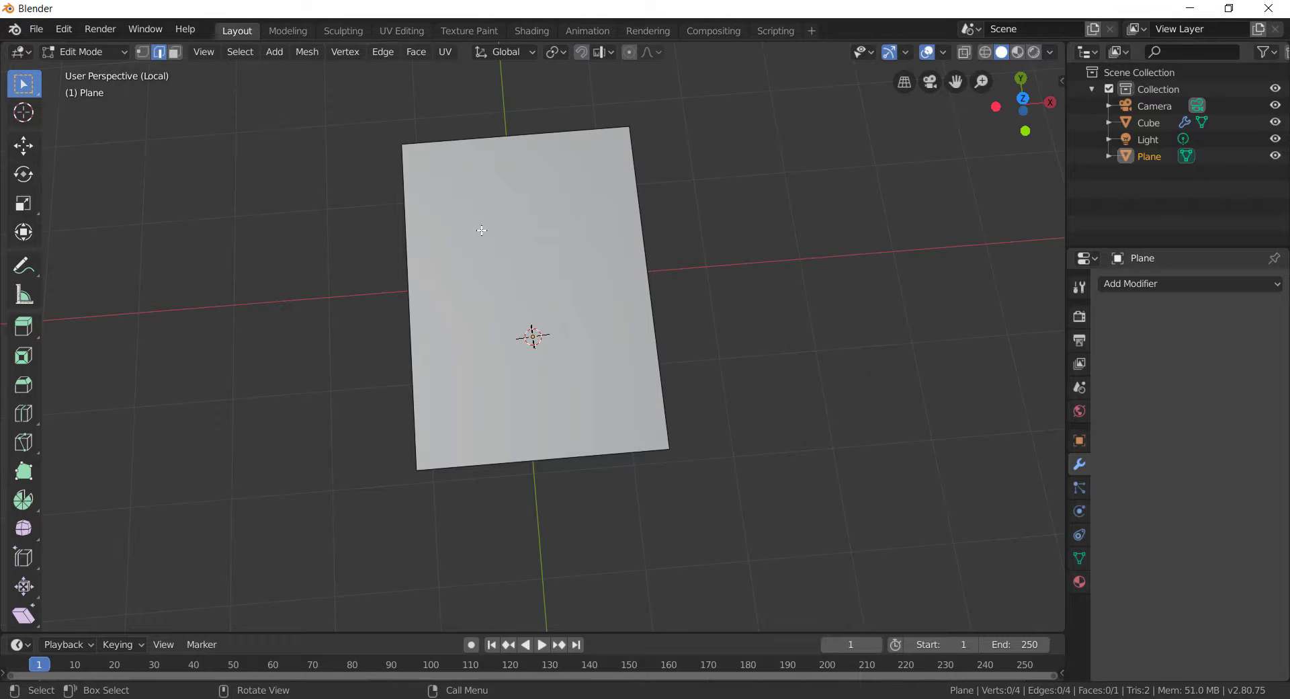
Step: Inset the plane's face inward to leave an even border around a smaller inner panel
{"action": "left_click", "coordinate": [178, 52]}
{"action": "left_click", "coordinate": [533, 262]}
{"action": "key", "text": "i"}
{"action": "left_click", "coordinate": [963, 352]}
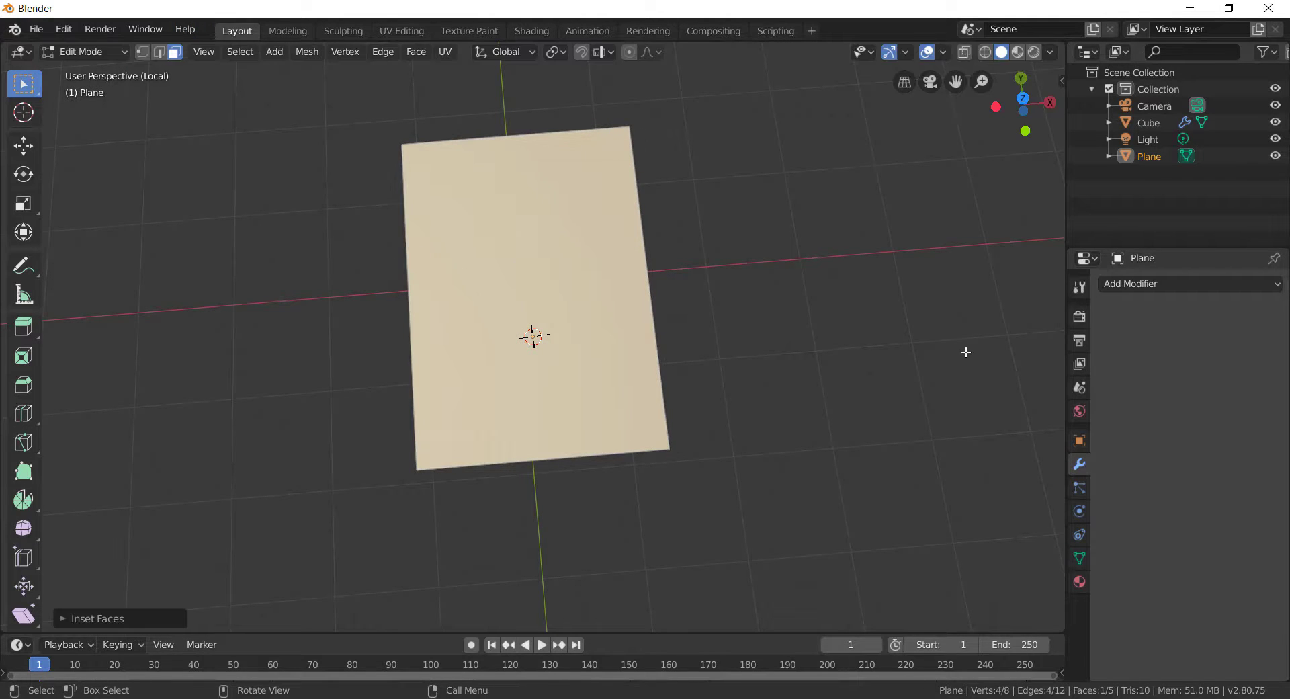
{"action": "key", "text": "i"}
{"action": "left_click", "coordinate": [918, 343]}
{"action": "left_click", "coordinate": [918, 342]}
{"action": "middle_click_drag", "start_coordinate": [614, 422], "coordinate": [605, 389]}
{"action": "left_click", "coordinate": [522, 422]}
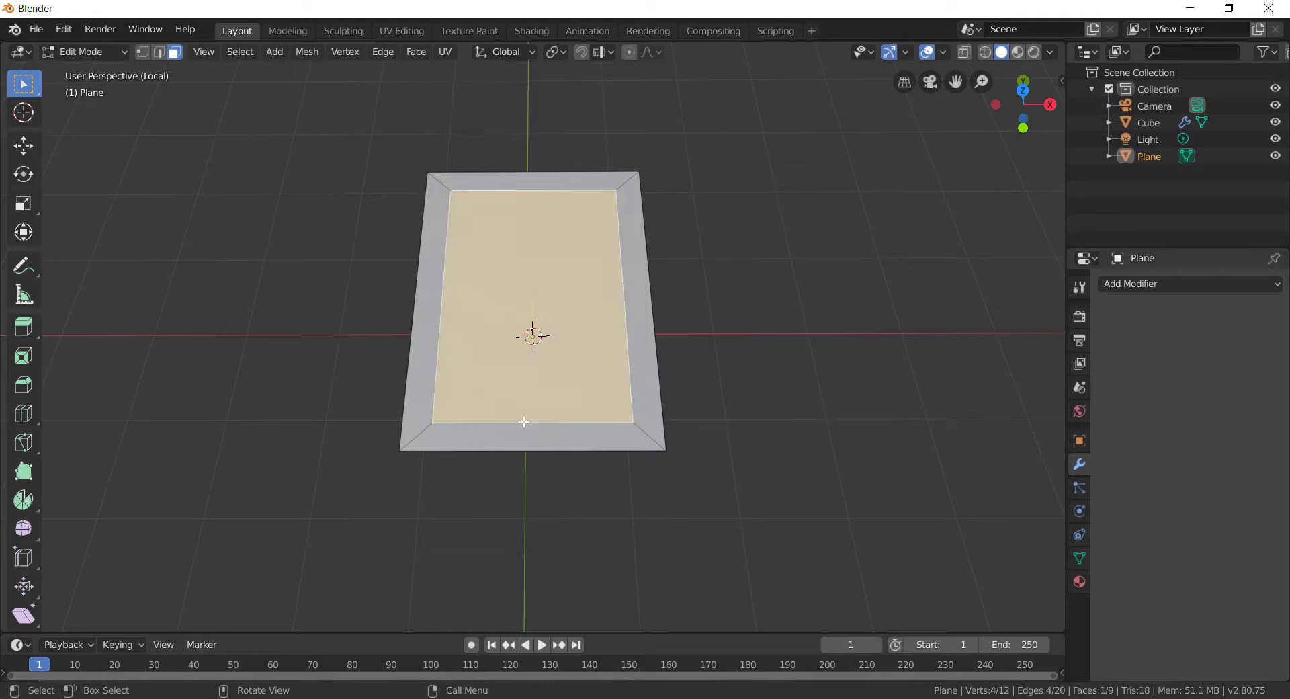
Step: Add one centred loop cut lengthwise and one crosswise through the plane, dividing the inner panel into four
{"action": "key", "text": "ctrl+r"}
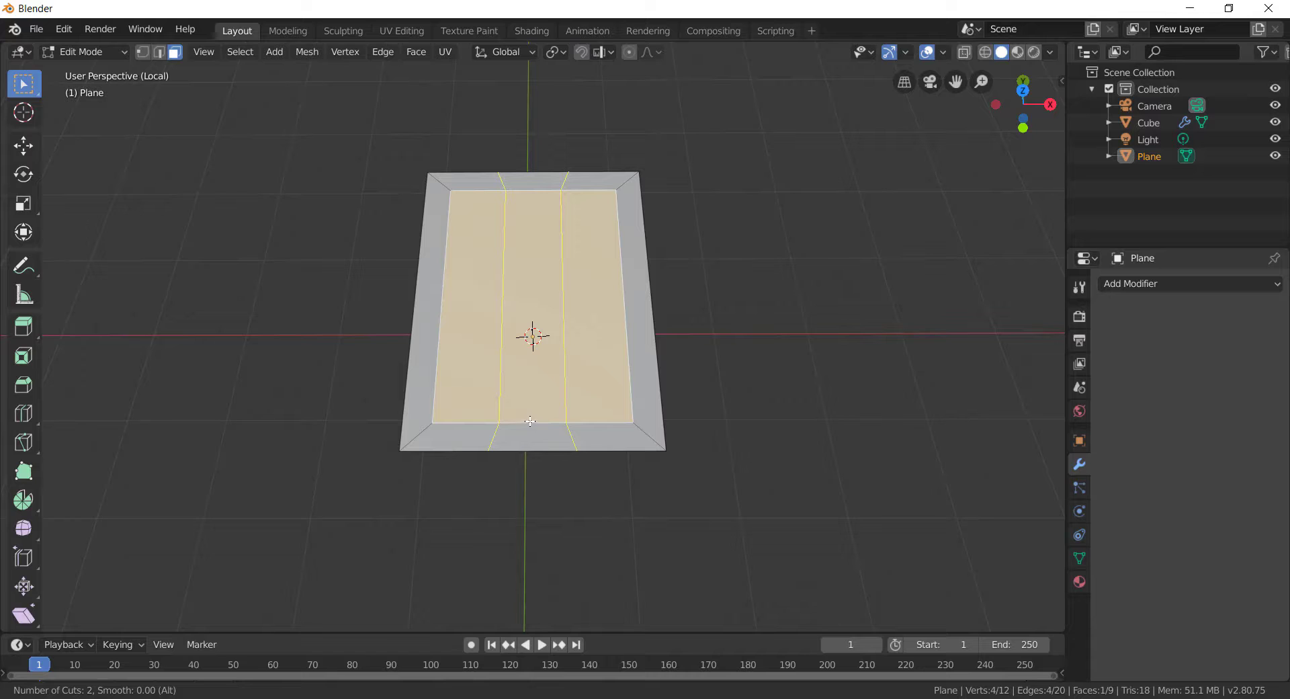
{"action": "scroll", "coordinate": [547, 422], "scroll_direction": "down", "scroll_amount": 1}
{"action": "left_click", "coordinate": [546, 420]}
{"action": "left_click", "coordinate": [531, 339]}
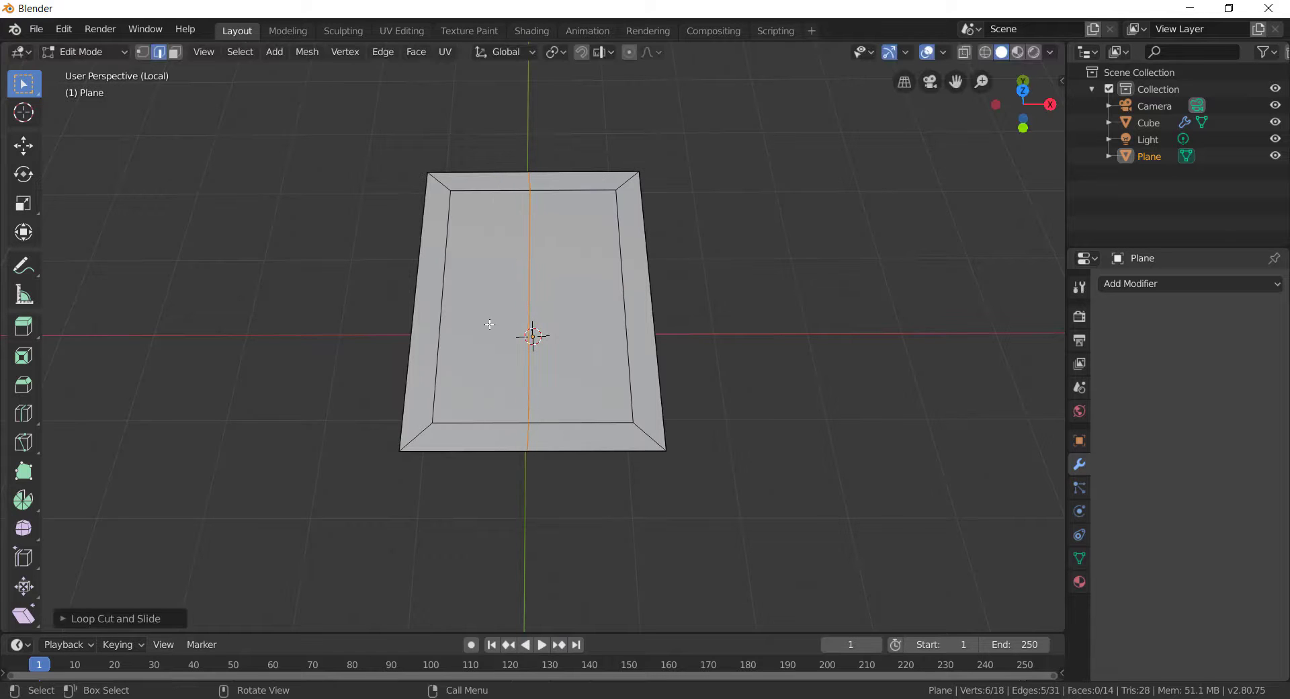
{"action": "key", "text": "ctrl+r"}
{"action": "left_click", "coordinate": [441, 296]}
{"action": "left_click", "coordinate": [445, 301]}
{"action": "left_click", "coordinate": [750, 327]}
{"action": "middle_click_drag", "start_coordinate": [750, 327], "coordinate": [683, 296]}
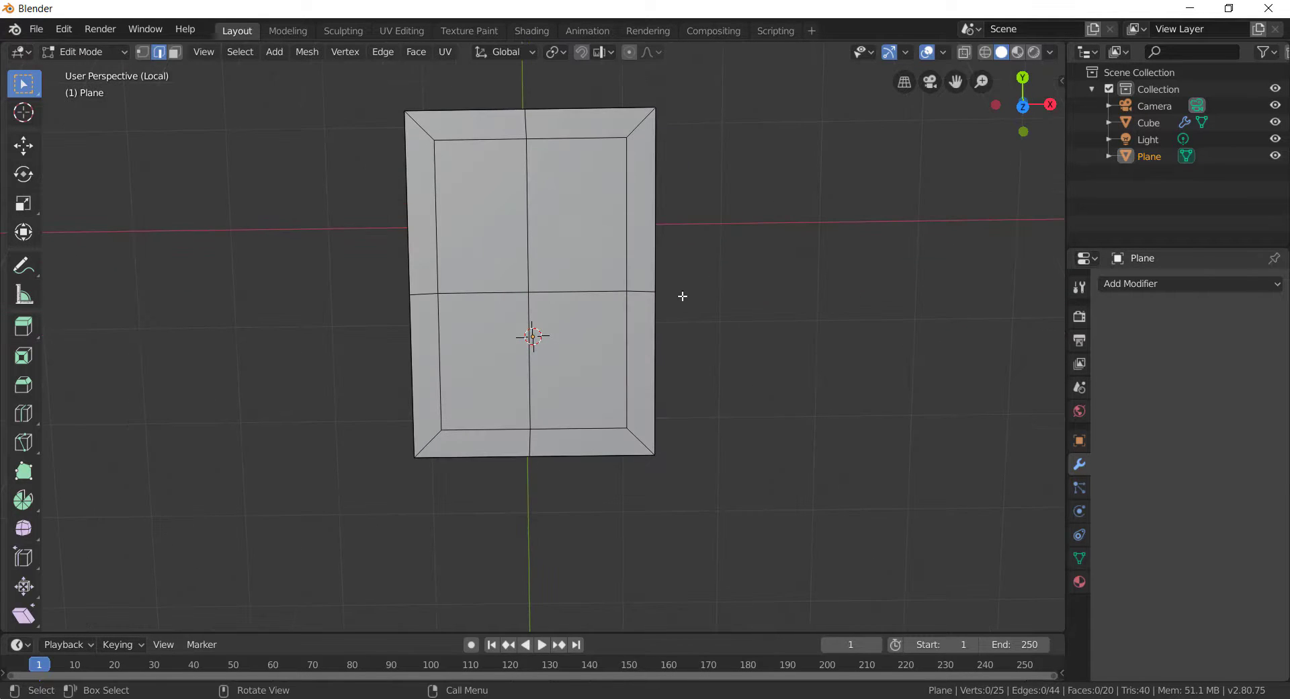
Step: Select the four inner panel faces and inset each one individually to form narrow frames around the panes
{"action": "left_click", "coordinate": [175, 52]}
{"action": "left_click", "coordinate": [582, 253]}
{"action": "left_click", "coordinate": [466, 253], "text": "shift"}
{"action": "left_click", "coordinate": [480, 363], "text": "shift"}
{"action": "left_click", "coordinate": [616, 377], "text": "shift"}
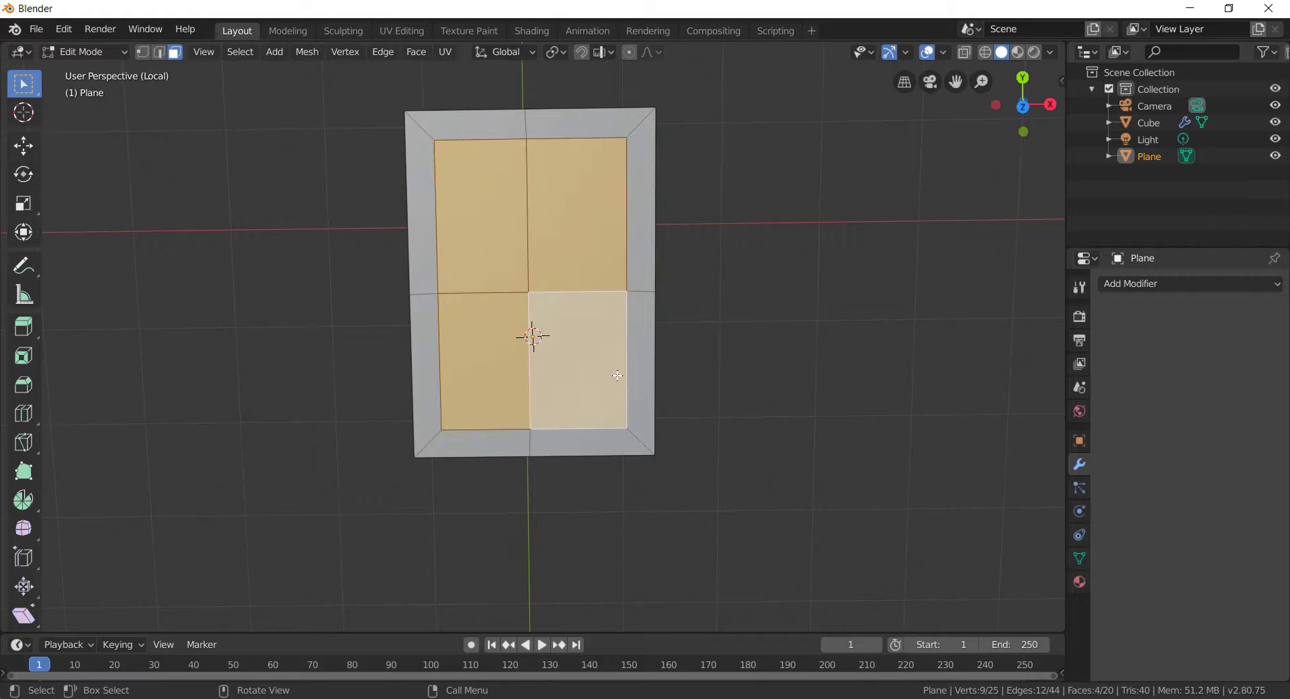
{"action": "key", "text": "i"}
{"action": "left_click", "coordinate": [537, 339]}
Step: Extrude the four pane faces down below the surrounding window frame
{"action": "middle_click_drag", "start_coordinate": [719, 354], "coordinate": [735, 286]}
{"action": "key", "text": "e"}
{"action": "left_click", "coordinate": [724, 299]}
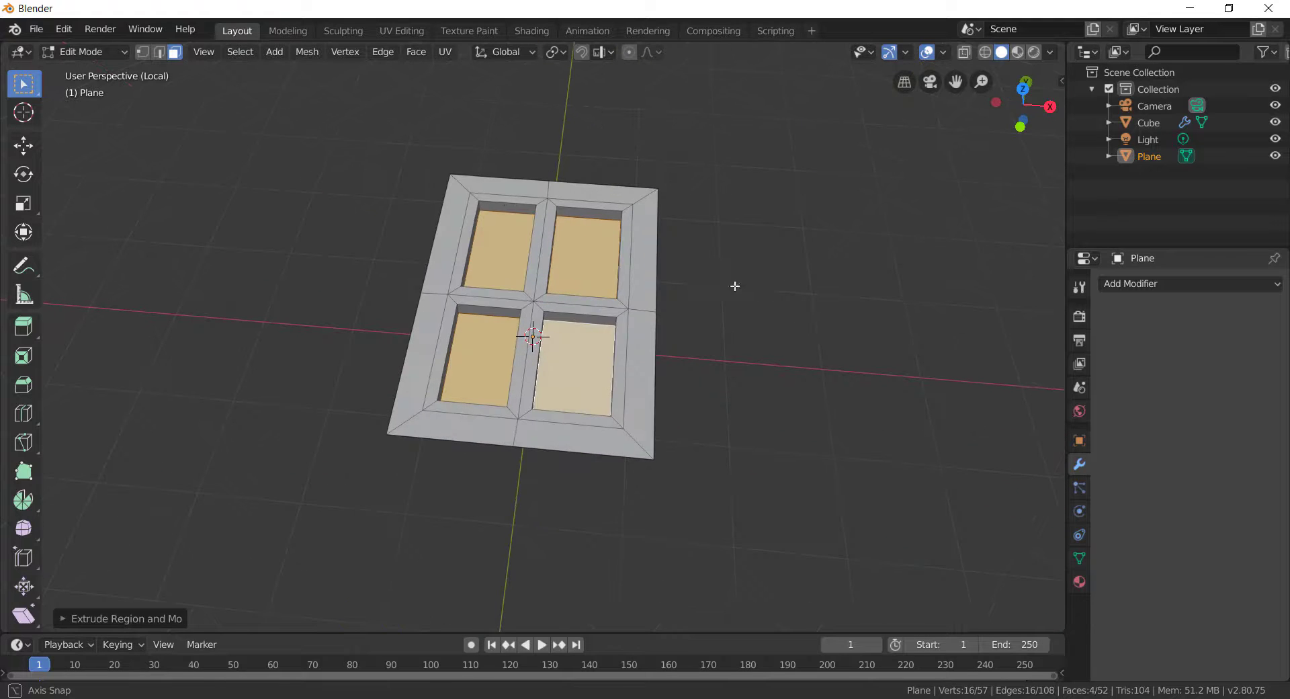
Step: Select the outer border face loop together with the narrow frame loops around all four panes
{"action": "left_click", "coordinate": [471, 185]}
{"action": "left_click", "coordinate": [495, 197], "text": "alt+shift"}
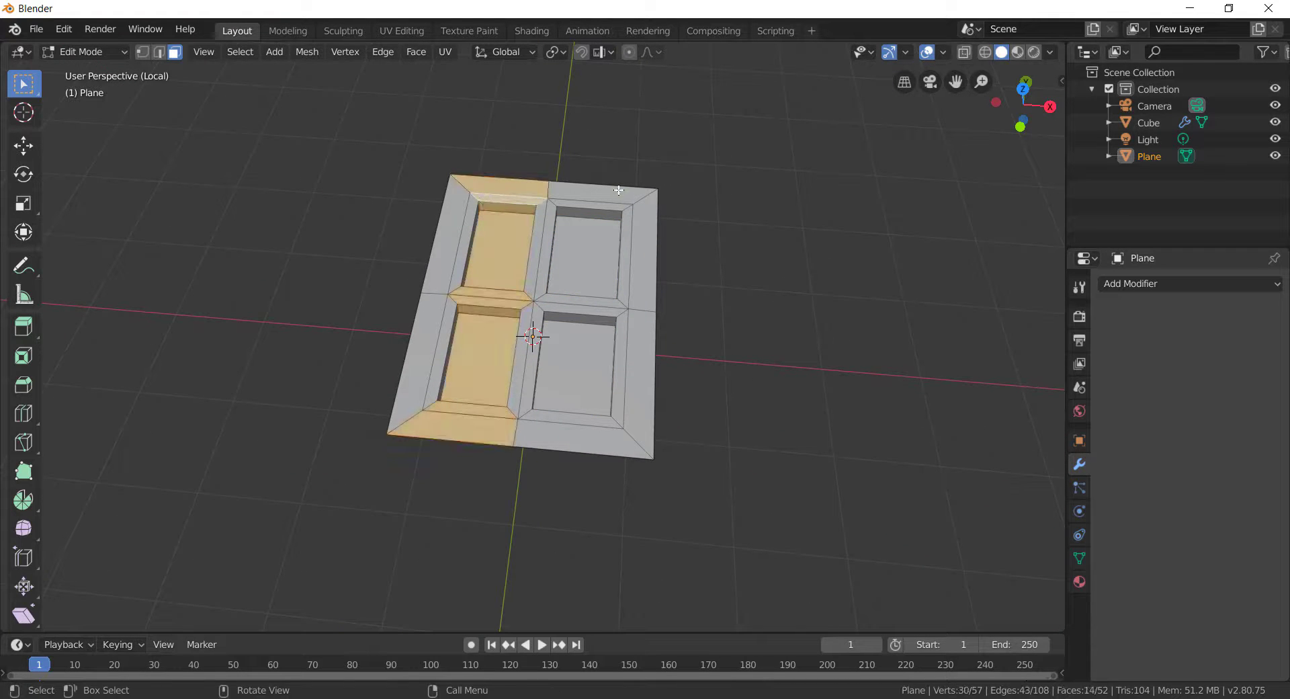
{"action": "left_click", "coordinate": [615, 190]}
{"action": "left_click", "coordinate": [556, 189], "text": "alt+shift"}
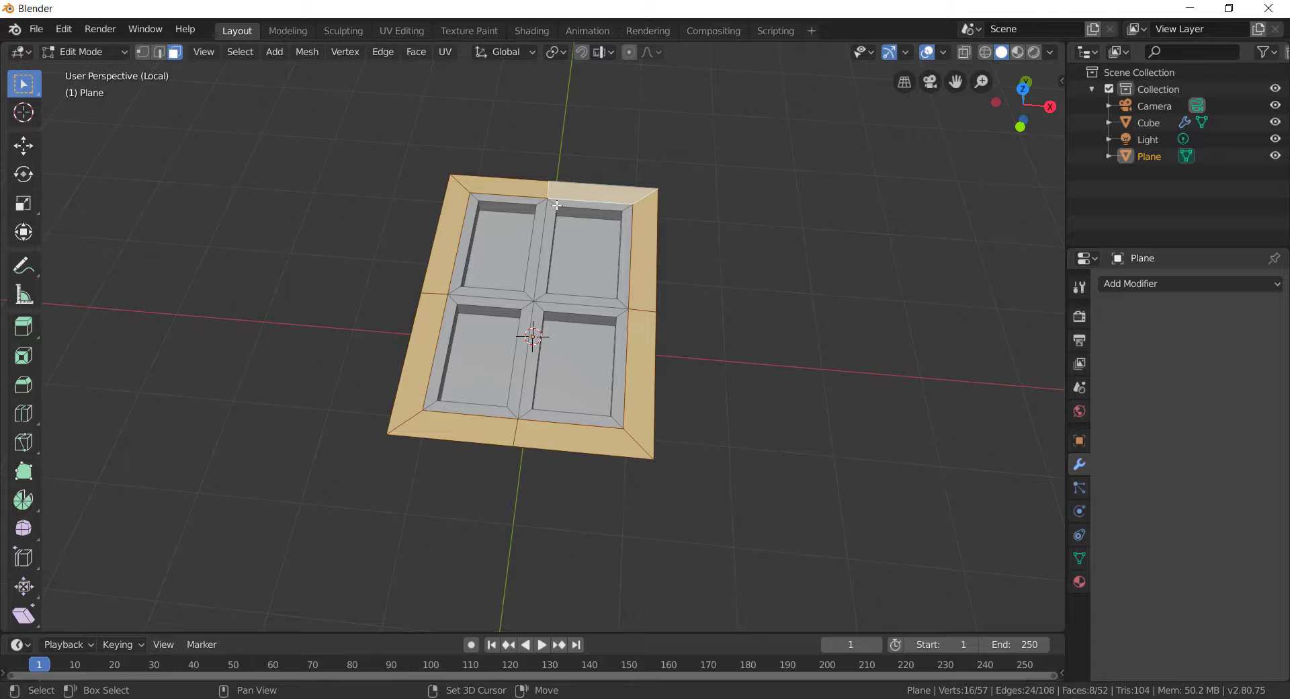
{"action": "left_click", "coordinate": [556, 205], "text": "alt+shift"}
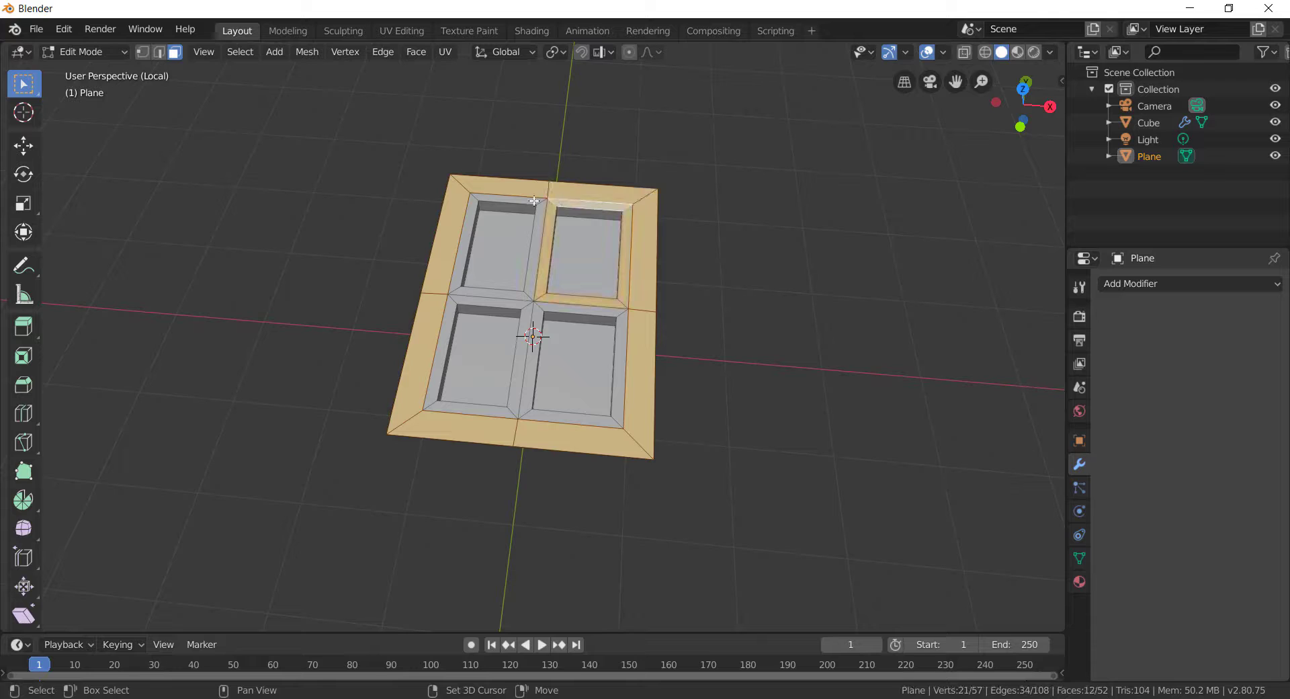
{"action": "left_click", "coordinate": [544, 305], "text": "alt+shift"}
{"action": "left_click", "coordinate": [544, 308], "text": "alt+shift"}
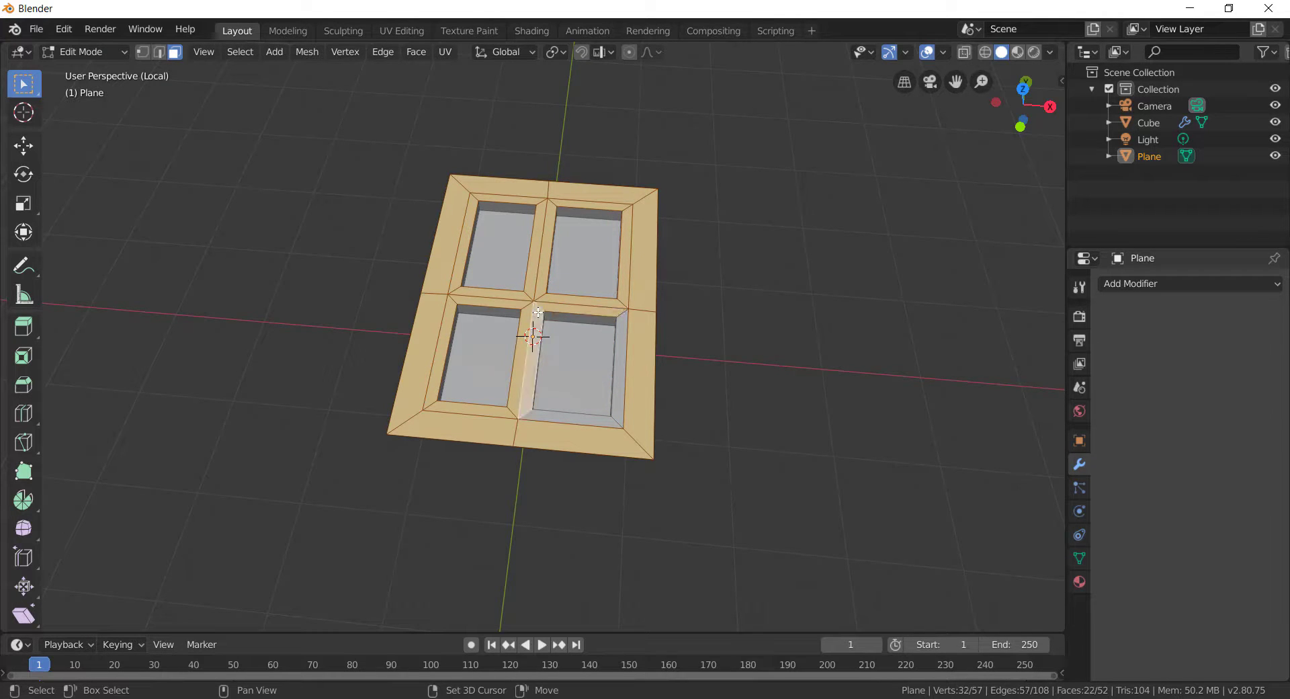
{"action": "left_click", "coordinate": [537, 313], "text": "alt+shift"}
{"action": "middle_click_drag", "start_coordinate": [819, 276], "coordinate": [800, 245]}
{"action": "key", "text": "r"}
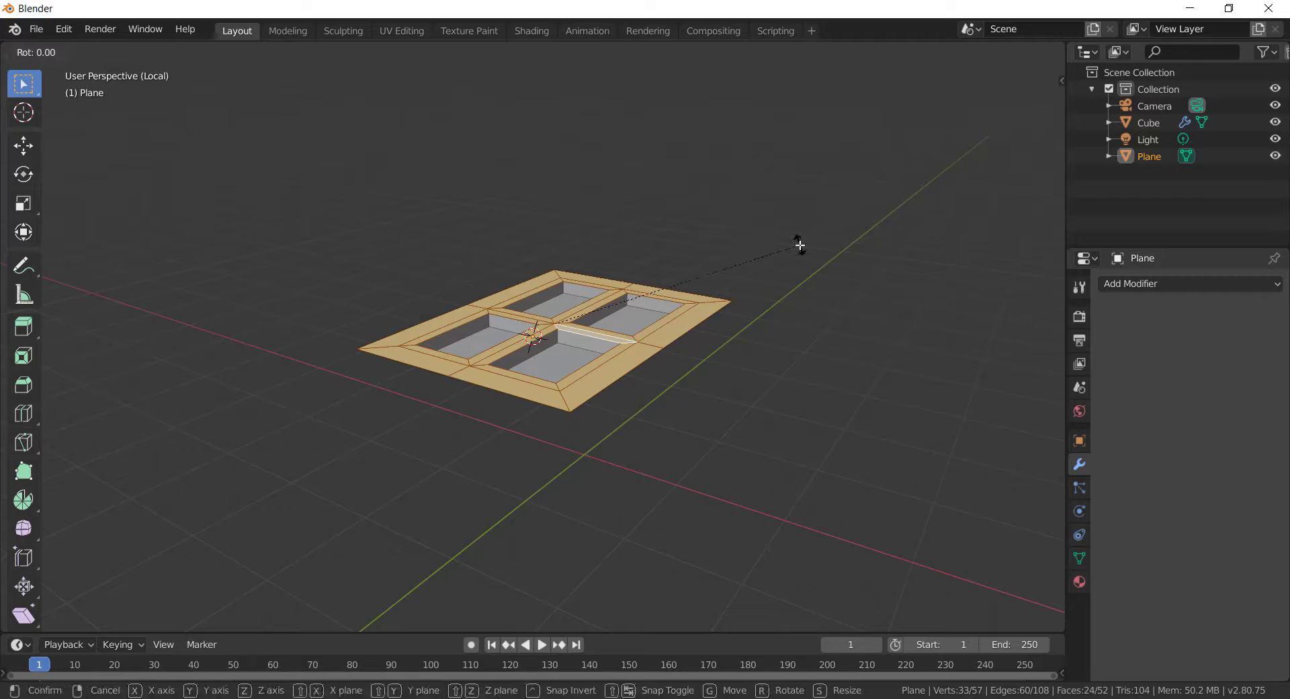
{"action": "key", "text": "z"}
{"action": "key", "text": "Escape"}
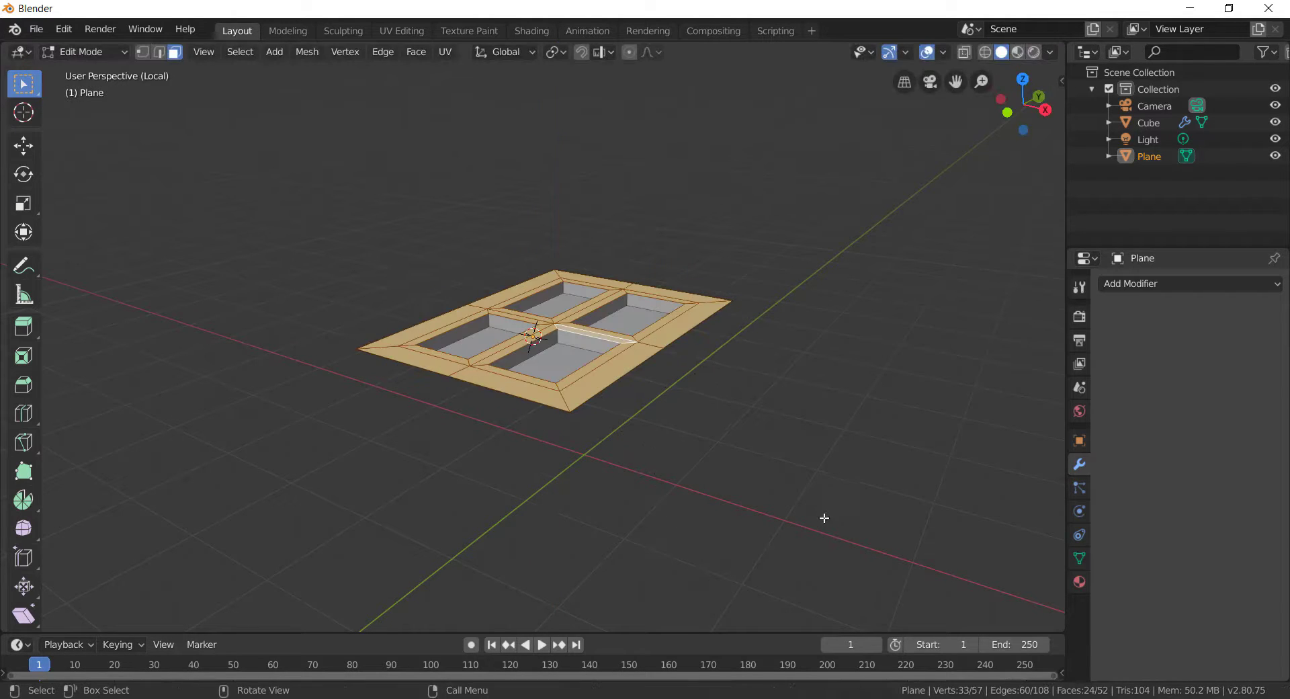
Step: Extrude the selected border and pane frame faces upward to thicken the window frame
{"action": "key", "text": "e"}
{"action": "left_click", "coordinate": [734, 454]}
{"action": "left_click", "coordinate": [559, 374]}
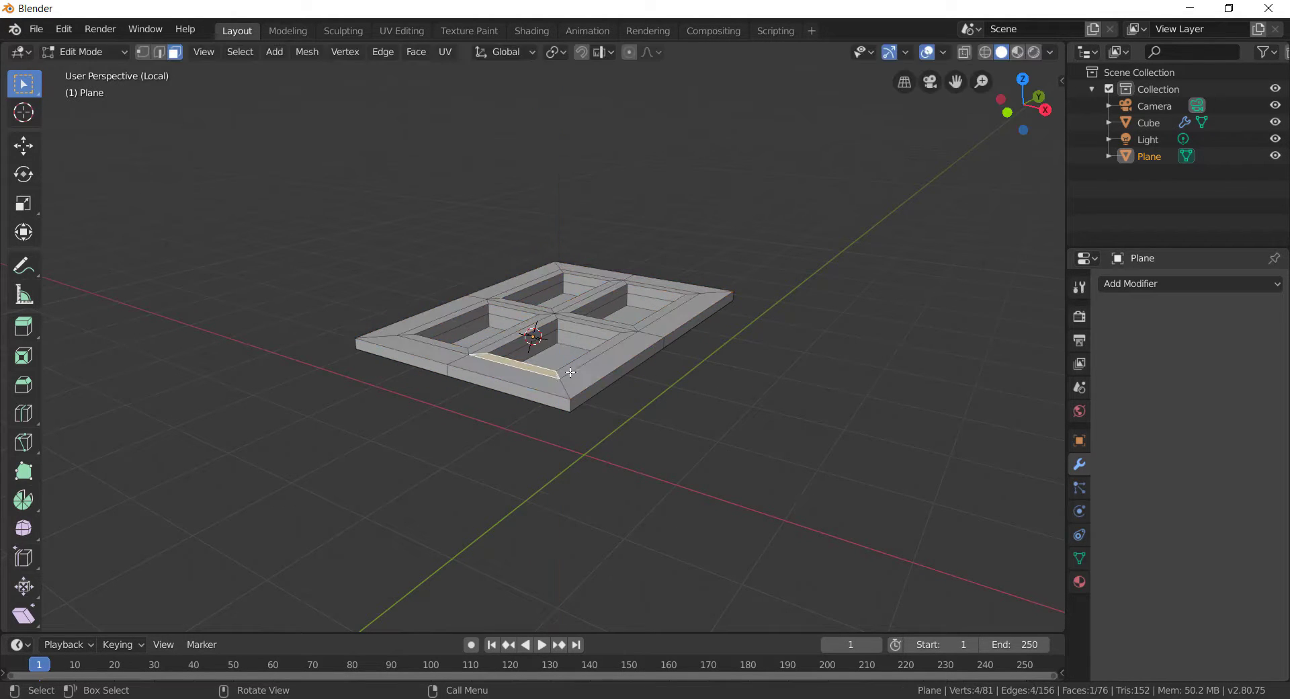
Step: Select the narrow frame face loops around the four panes and extrude them upward above the outer border
{"action": "middle_click_drag", "start_coordinate": [559, 373], "coordinate": [589, 416]}
{"action": "left_click", "coordinate": [627, 334], "text": "alt"}
{"action": "left_click", "coordinate": [631, 310], "text": "alt+shift"}
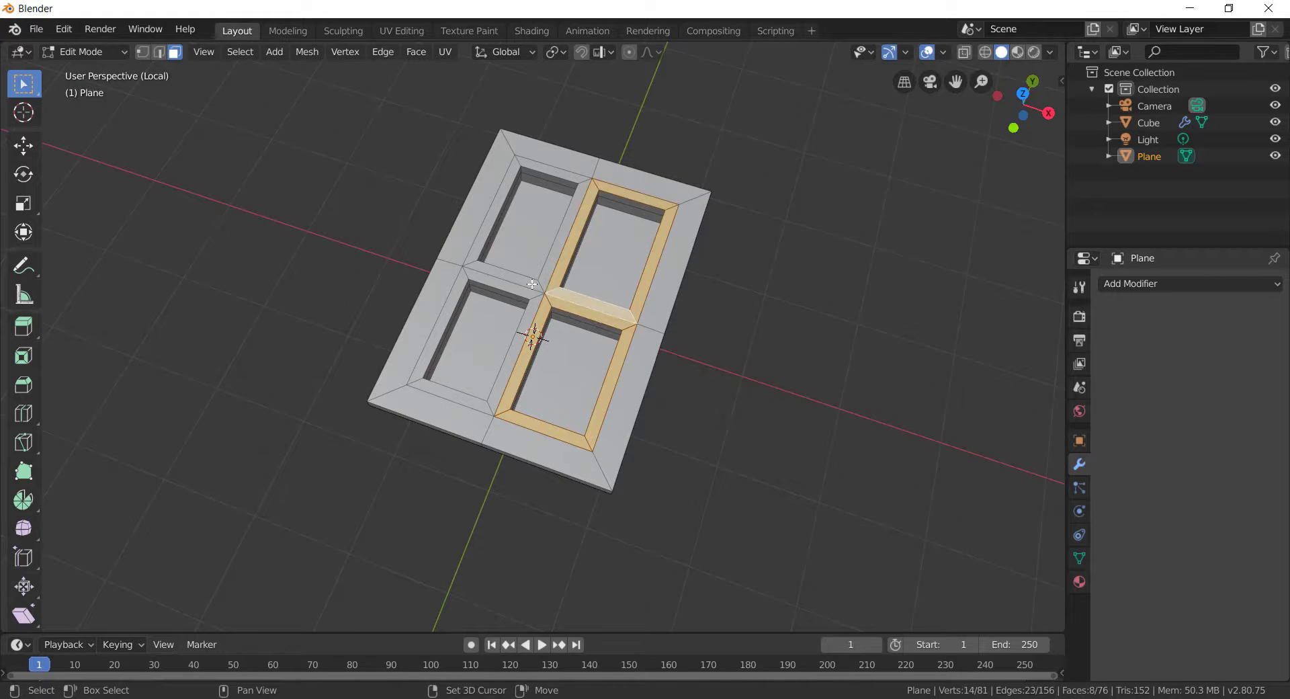
{"action": "left_click", "coordinate": [532, 282], "text": "alt+shift"}
{"action": "left_click", "coordinate": [532, 304], "text": "alt+shift"}
{"action": "key", "text": "ctrl+z"}
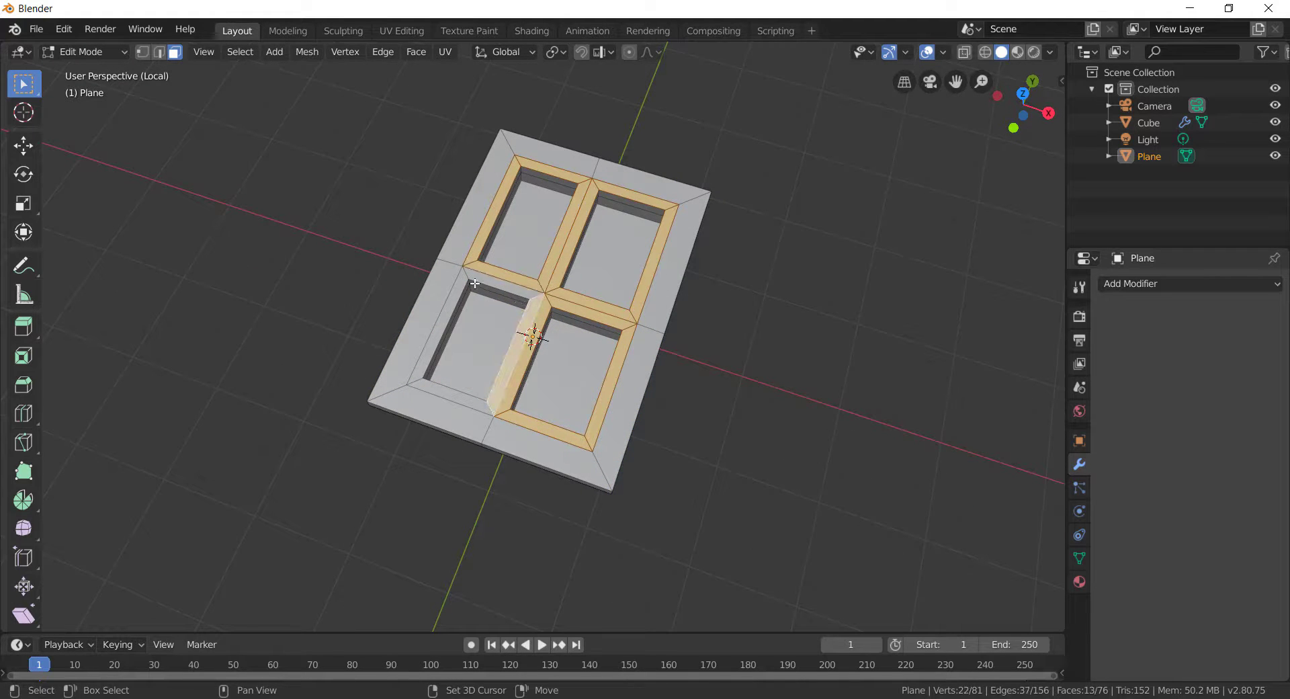
{"action": "middle_click_drag", "start_coordinate": [757, 321], "coordinate": [851, 281]}
{"action": "key", "text": "e"}
{"action": "left_click", "coordinate": [783, 253]}
Step: Bevel the top edges of the raised pane frame by about 0.035 m
{"action": "left_click", "coordinate": [404, 83]}
{"action": "scroll", "coordinate": [404, 82], "scroll_direction": "up", "scroll_amount": 3}
{"action": "middle_click_drag", "start_coordinate": [422, 155], "coordinate": [273, 215]}
{"action": "left_click", "coordinate": [158, 53]}
{"action": "left_click", "coordinate": [265, 287], "text": "alt"}
{"action": "middle_click_drag", "start_coordinate": [495, 327], "coordinate": [372, 351]}
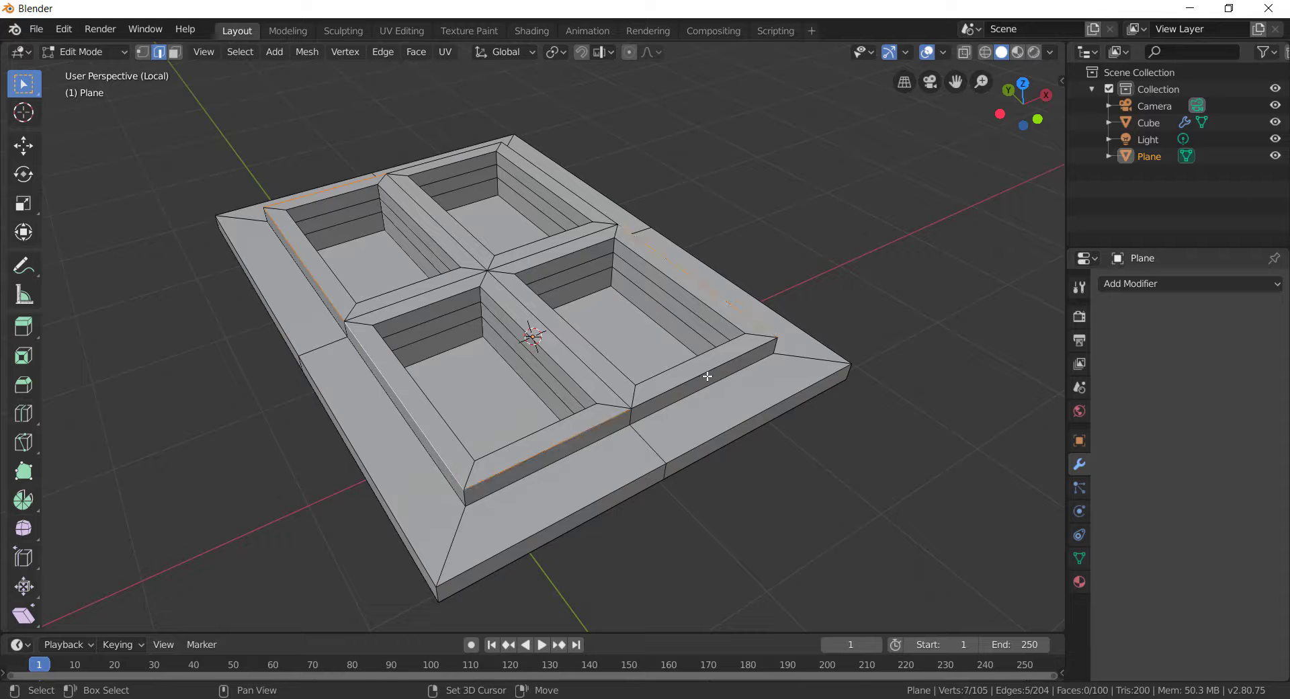
{"action": "middle_click_drag", "start_coordinate": [971, 299], "coordinate": [656, 342]}
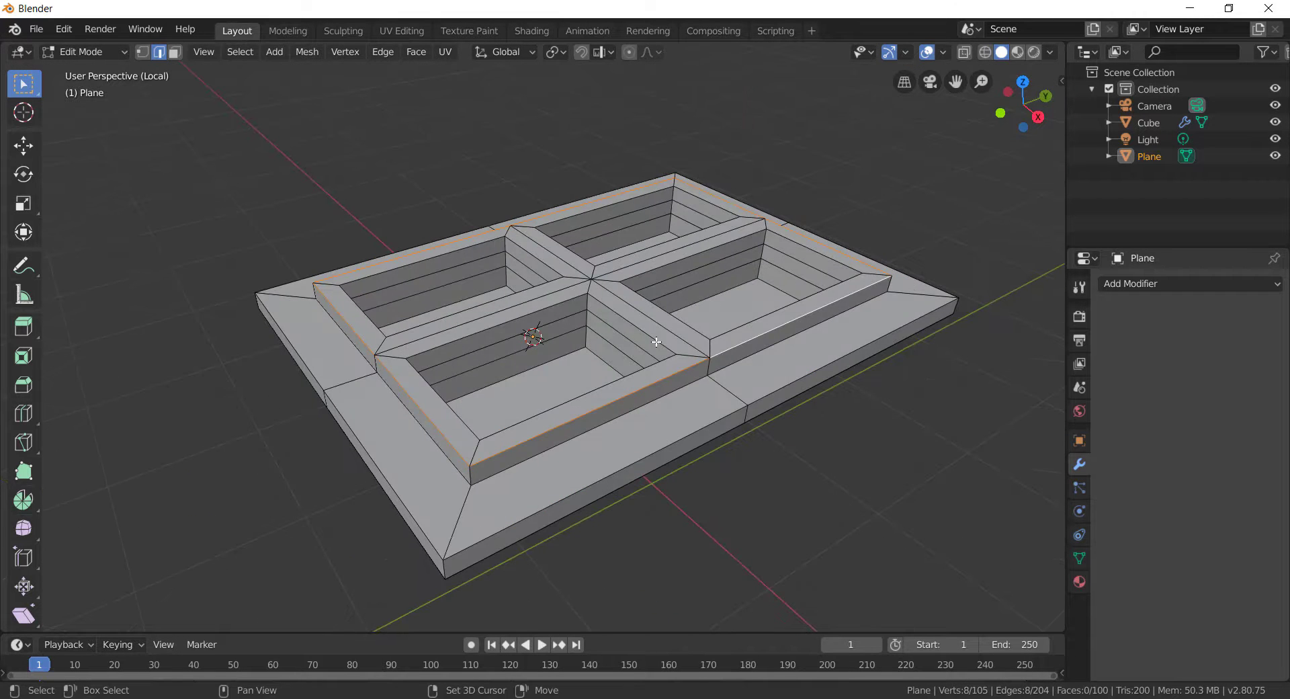
{"action": "left_click", "coordinate": [441, 255], "text": "alt+shift"}
{"action": "left_click_drag", "start_coordinate": [844, 486], "coordinate": [610, 291]}
Step: Increase the bevel's segment count to round the raised frame edges, and clear the selection
{"action": "left_click", "coordinate": [61, 618]}
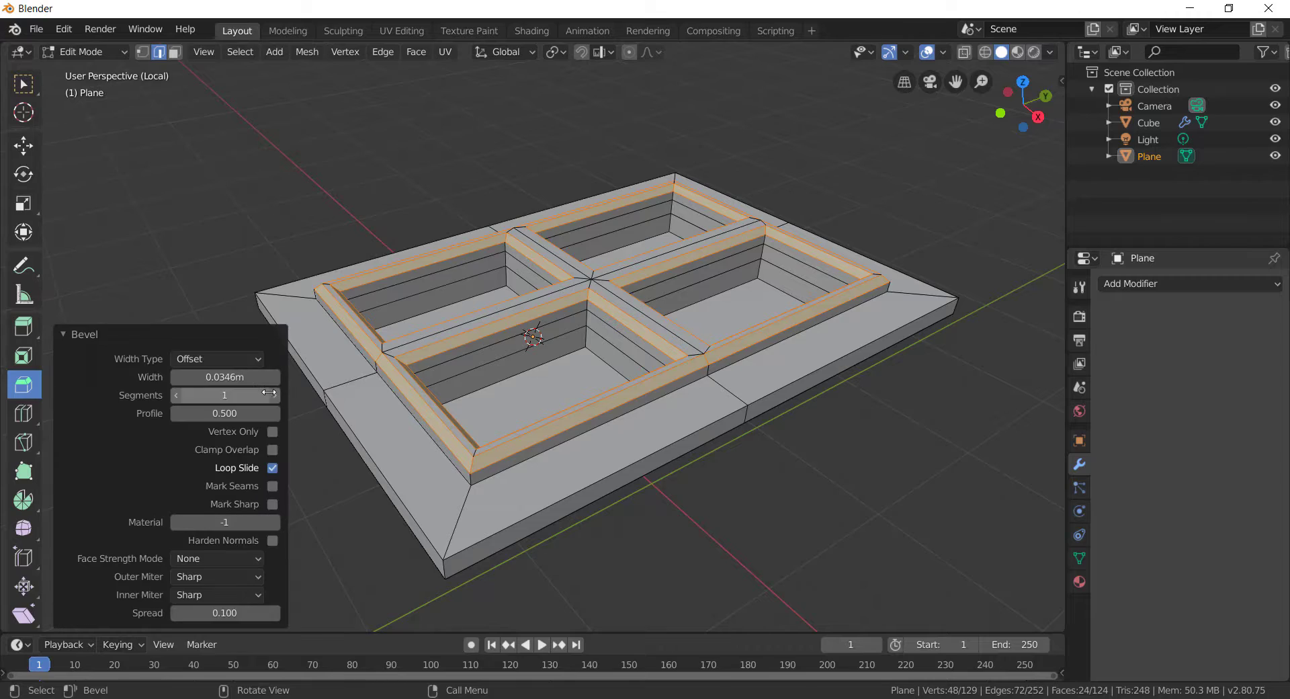
{"action": "left_click", "coordinate": [274, 395]}
{"action": "left_click", "coordinate": [274, 395]}
{"action": "middle_click_drag", "start_coordinate": [704, 499], "coordinate": [798, 578]}
{"action": "left_click", "coordinate": [786, 541]}
{"action": "scroll", "coordinate": [784, 534], "scroll_direction": "down", "scroll_amount": 3}
{"action": "middle_click_drag", "start_coordinate": [783, 527], "coordinate": [638, 389]}
Step: Return to Object Mode and apply smooth shading to the window
{"action": "key", "text": "Tab"}
{"action": "right_click", "coordinate": [599, 407]}
{"action": "left_click", "coordinate": [603, 410]}
Step: Enable Auto Smooth in the window mesh's normals settings and set the angle to about 84.9°
{"action": "left_click", "coordinate": [1079, 488]}
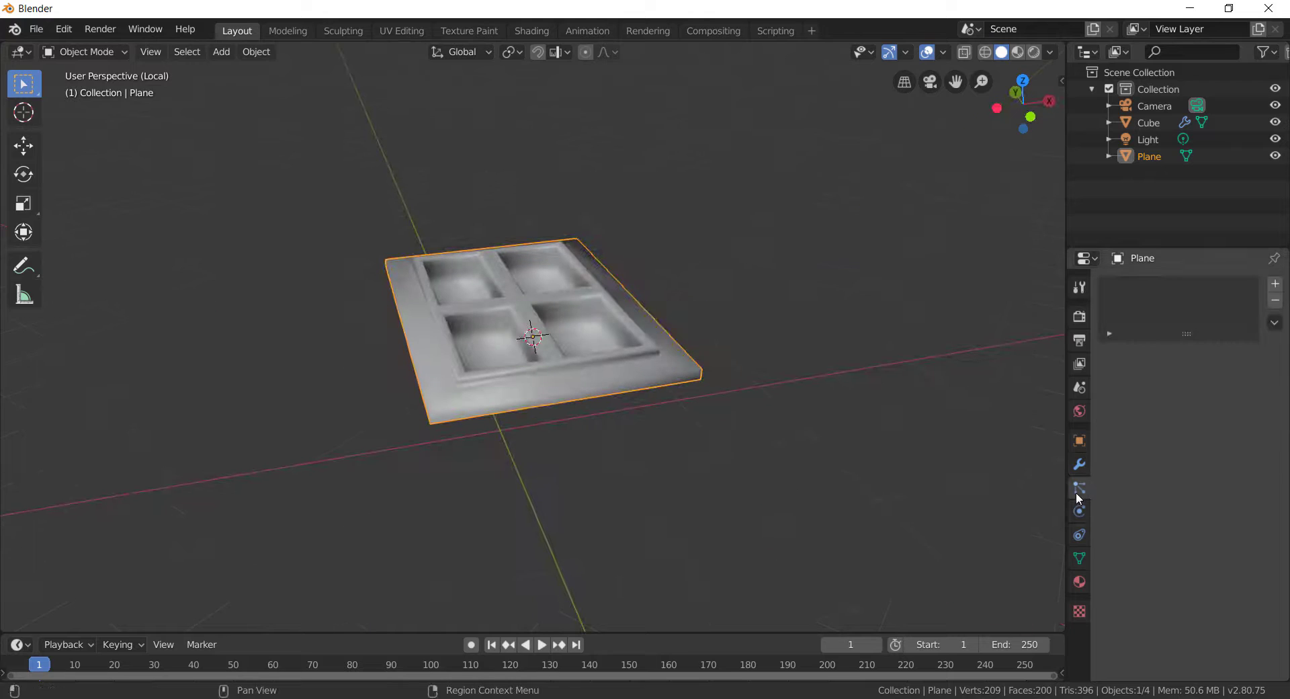
{"action": "left_click", "coordinate": [1079, 535]}
{"action": "left_click", "coordinate": [1079, 558]}
{"action": "left_click", "coordinate": [1101, 568]}
{"action": "left_click", "coordinate": [1128, 591]}
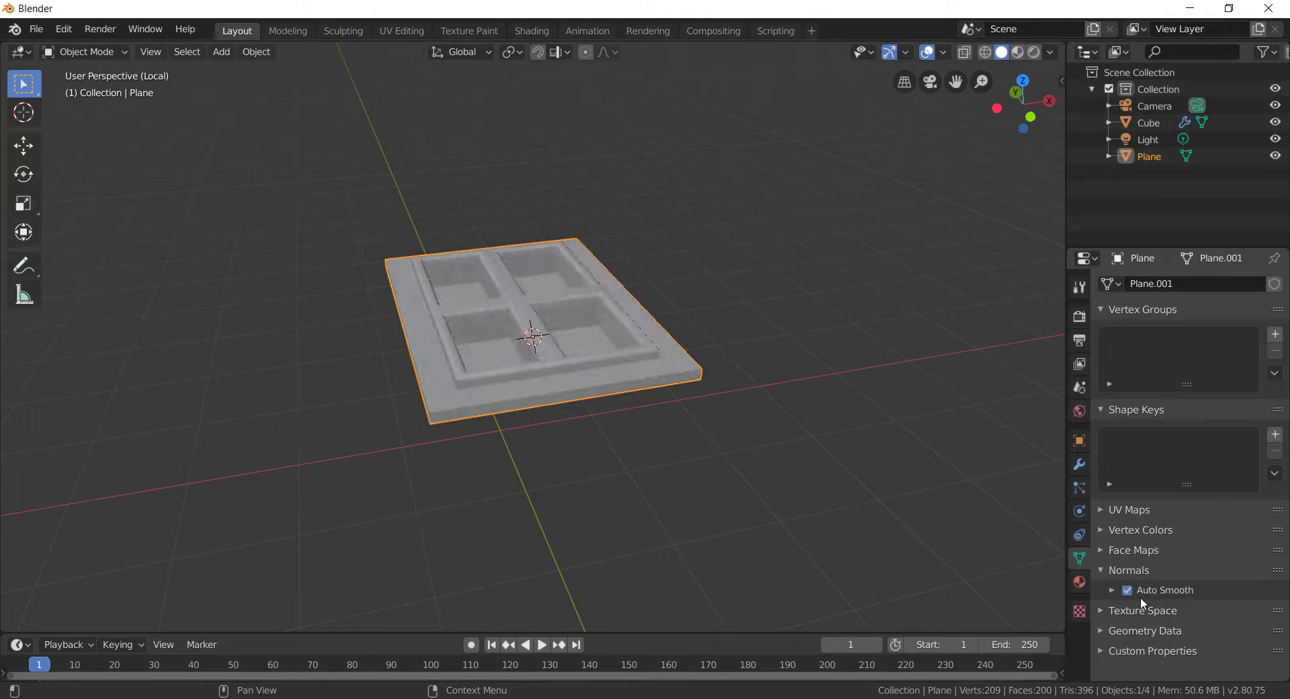
{"action": "left_click", "coordinate": [1111, 591]}
{"action": "left_click_drag", "start_coordinate": [1223, 615], "coordinate": [1243, 615]}
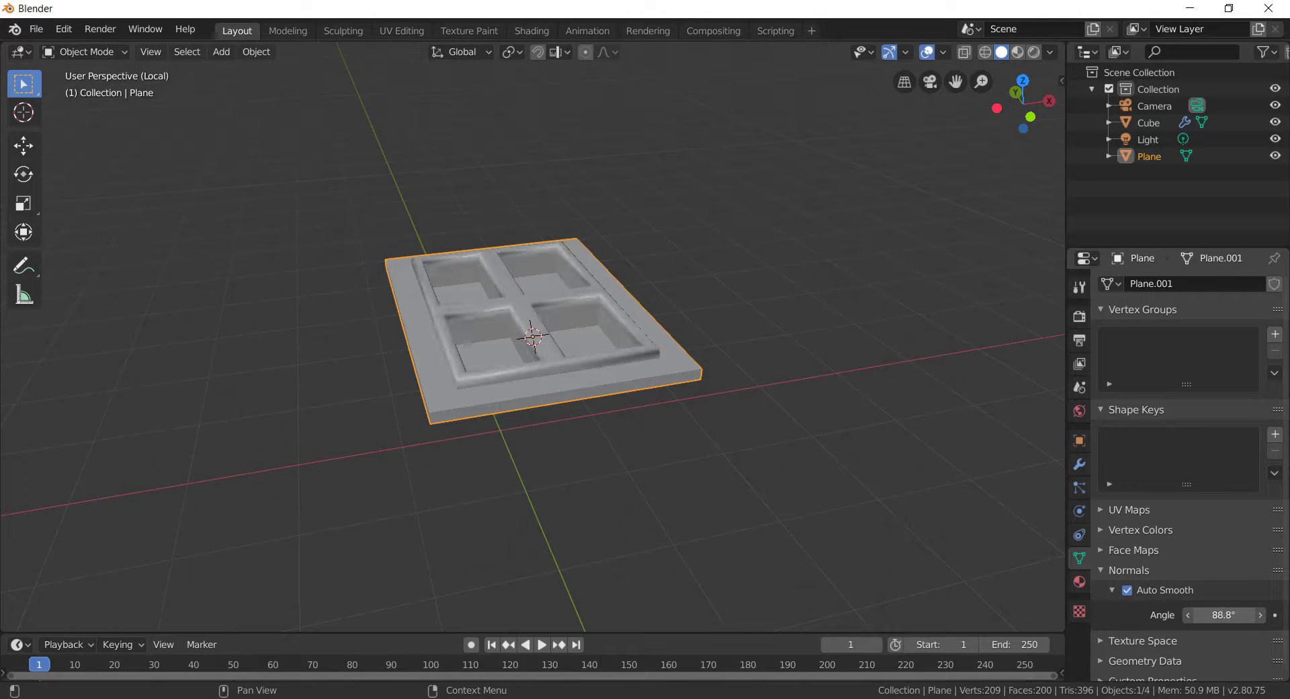
{"action": "left_click", "coordinate": [786, 430]}
Step: Leave local view to show the window together with the house
{"action": "middle_click_drag", "start_coordinate": [785, 428], "coordinate": [769, 524]}
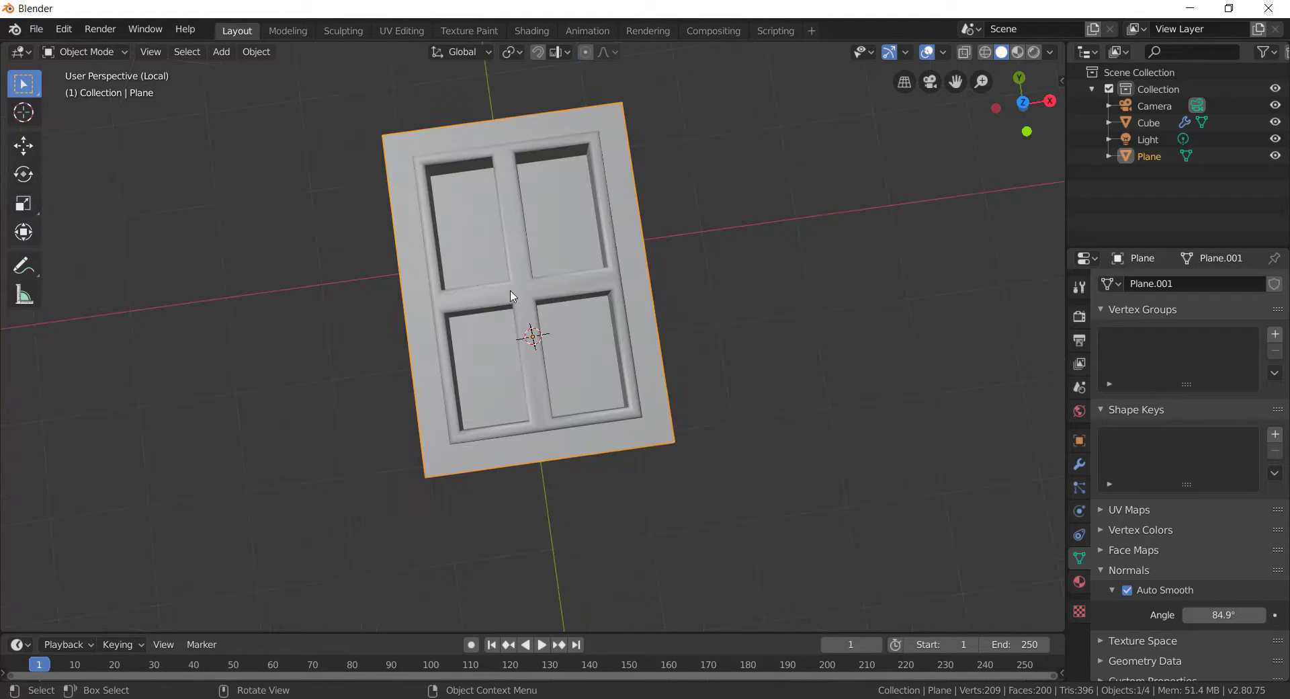
{"action": "key", "text": "KP_Divide"}
{"action": "scroll", "coordinate": [526, 296], "scroll_direction": "down", "scroll_amount": 4}
Step: Try to rotate the house about the X axis, and undo the rotation
{"action": "left_click", "coordinate": [532, 266]}
{"action": "key", "text": "r"}
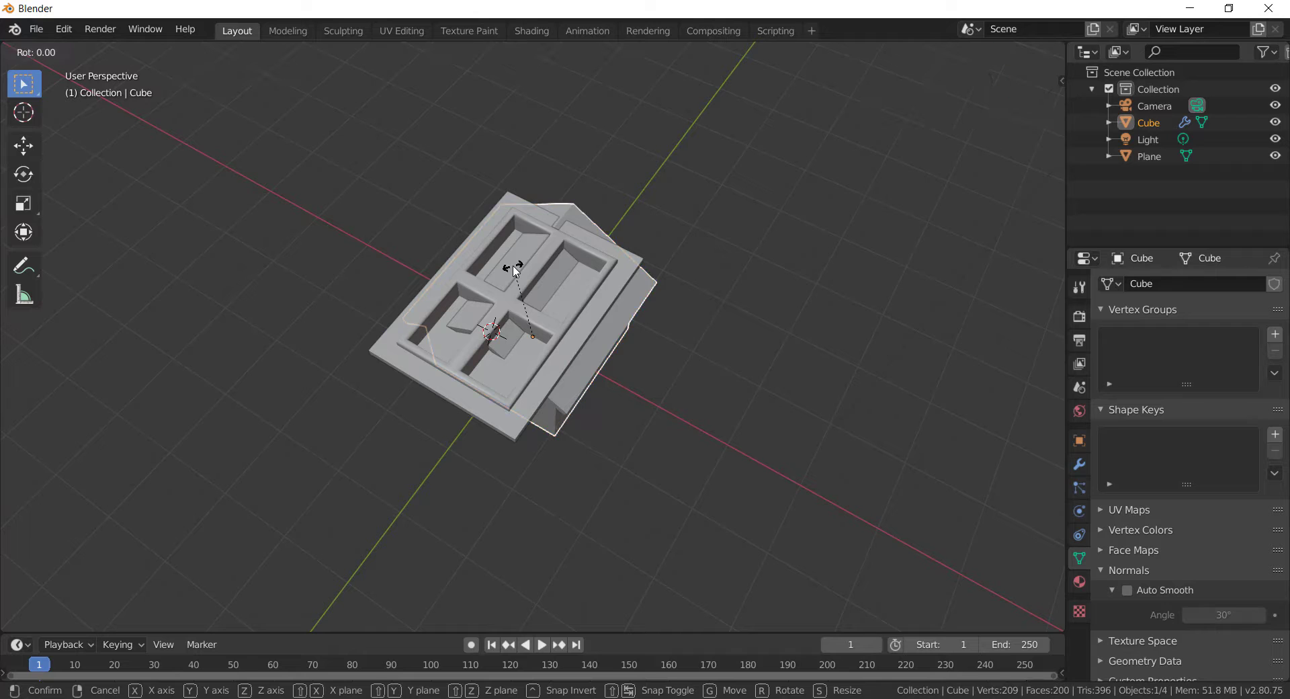
{"action": "key", "text": "x"}
{"action": "left_click", "coordinate": [532, 289]}
{"action": "key", "text": "ctrl+z"}
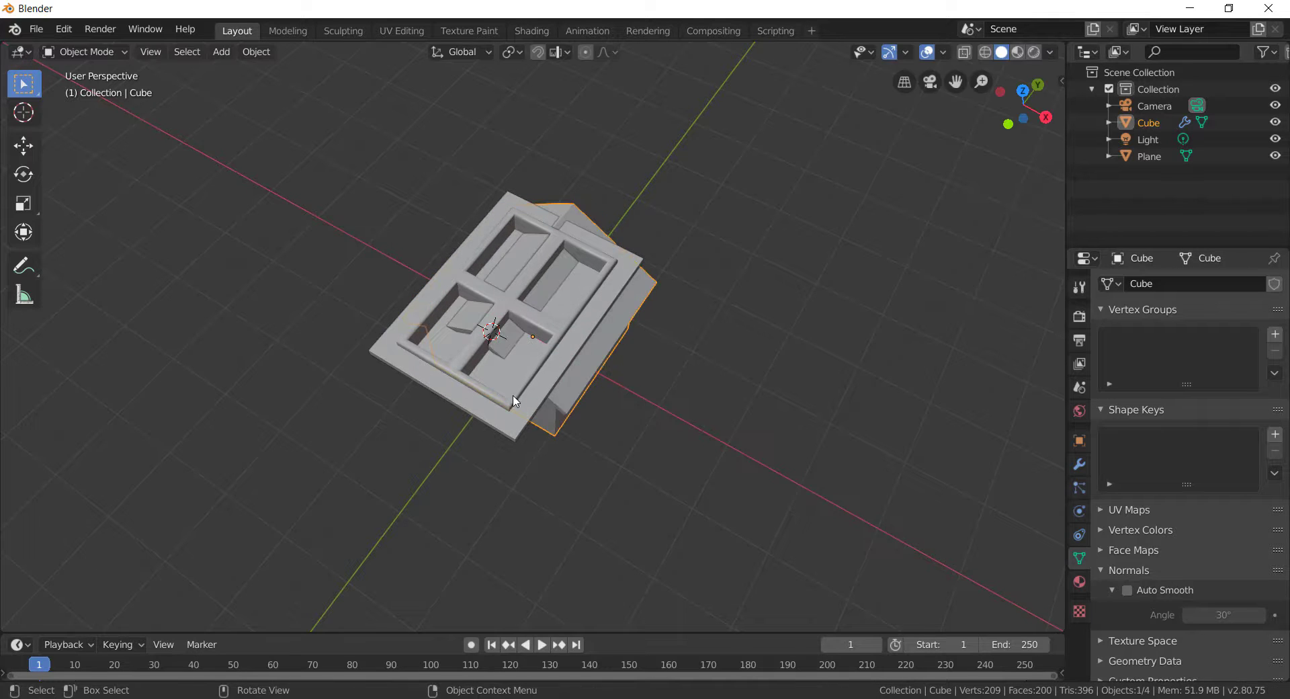
Step: Rotate the window 90° about the X axis so that it stands upright
{"action": "left_click", "coordinate": [513, 402]}
{"action": "key", "text": "r"}
{"action": "type", "text": "x"}
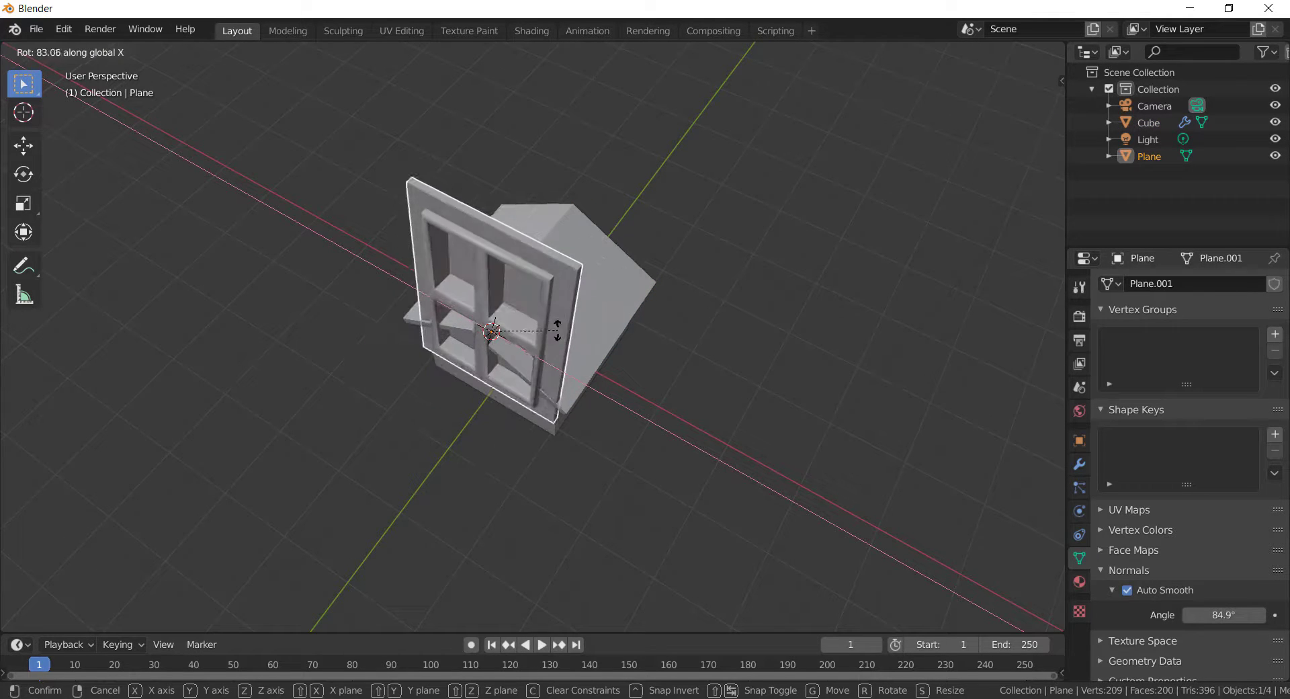
{"action": "type", "text": "90"}
{"action": "key", "text": "Return"}
Step: Scale the window down uniformly to about 0.213 of its size
{"action": "middle_click_drag", "start_coordinate": [555, 323], "coordinate": [574, 223]}
{"action": "key", "text": "s"}
{"action": "left_click", "coordinate": [557, 221]}
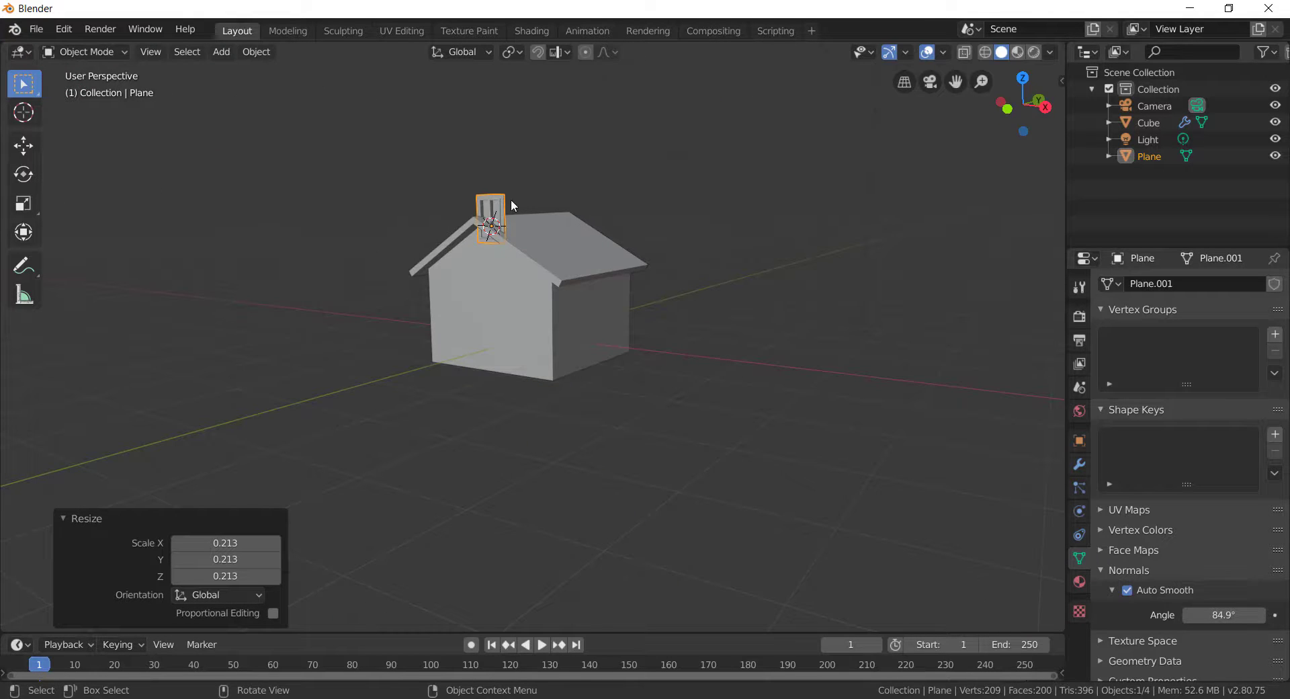
Step: Move the window onto the house's gable wall, about 0.38 m along X and 1.18 m down
{"action": "key", "text": "g"}
{"action": "left_click", "coordinate": [529, 296]}
{"action": "scroll", "coordinate": [612, 321], "scroll_direction": "up", "scroll_amount": 6}
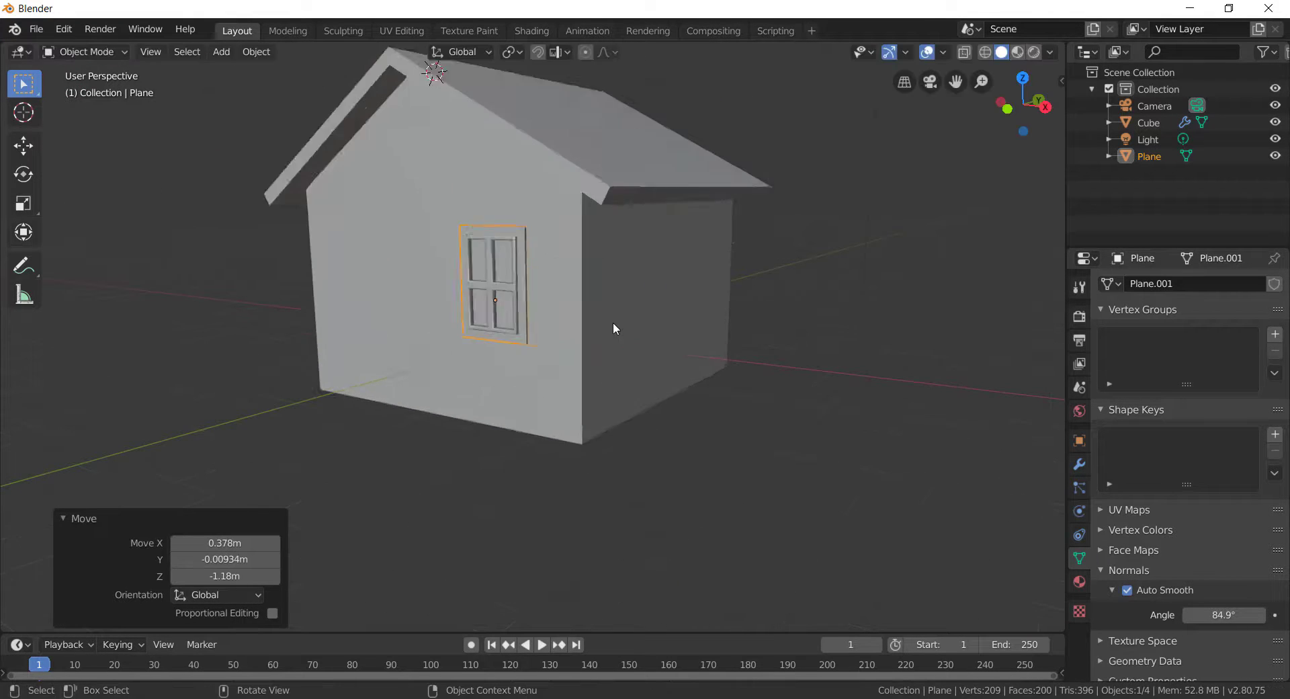
{"action": "mouse_move", "coordinate": [613, 322]}
{"action": "middle_mouse_down"}
{"action": "mouse_move", "coordinate": [625, 337]}
{"action": "mouse_move", "coordinate": [636, 315]}
{"action": "middle_mouse_up"}
Step: Fine-tune the window's position on the gable wall, moving it about 0.05 m along X and 0.06 m down
{"action": "key", "text": "Right"}
{"action": "key", "text": "Up"}
{"action": "left_click_drag", "start_coordinate": [545, 303], "coordinate": [563, 305]}
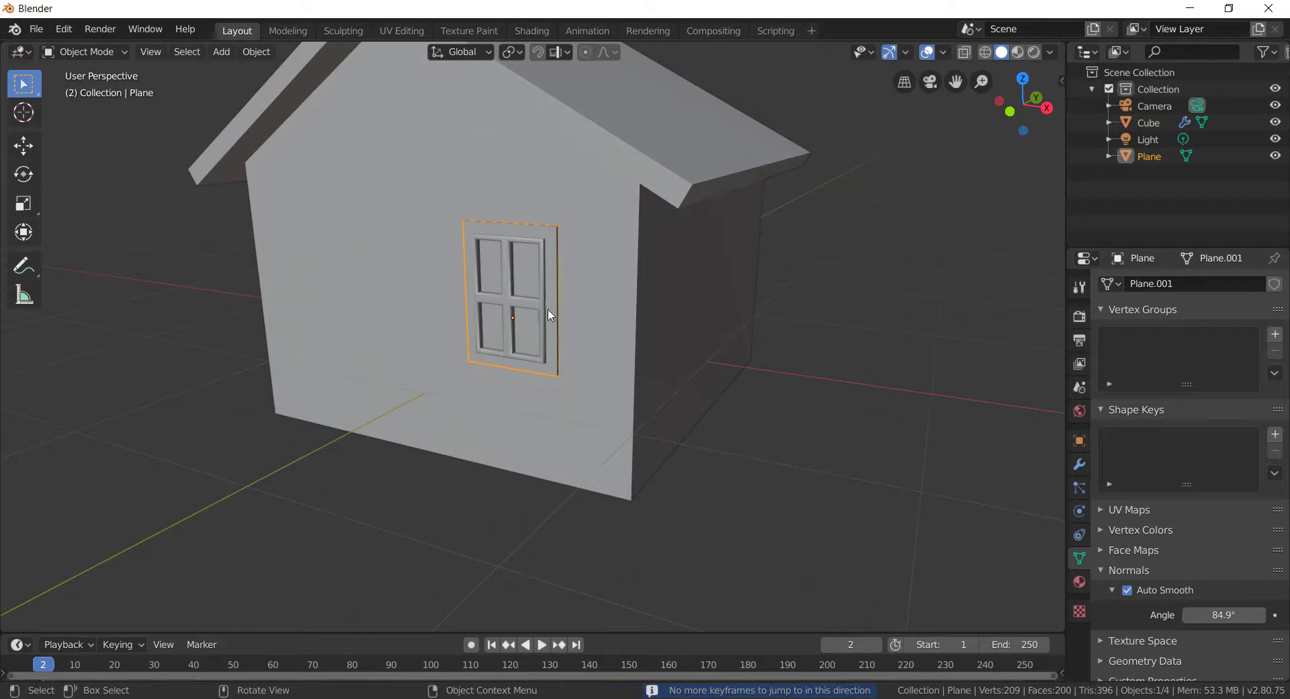
{"action": "key", "text": "g"}
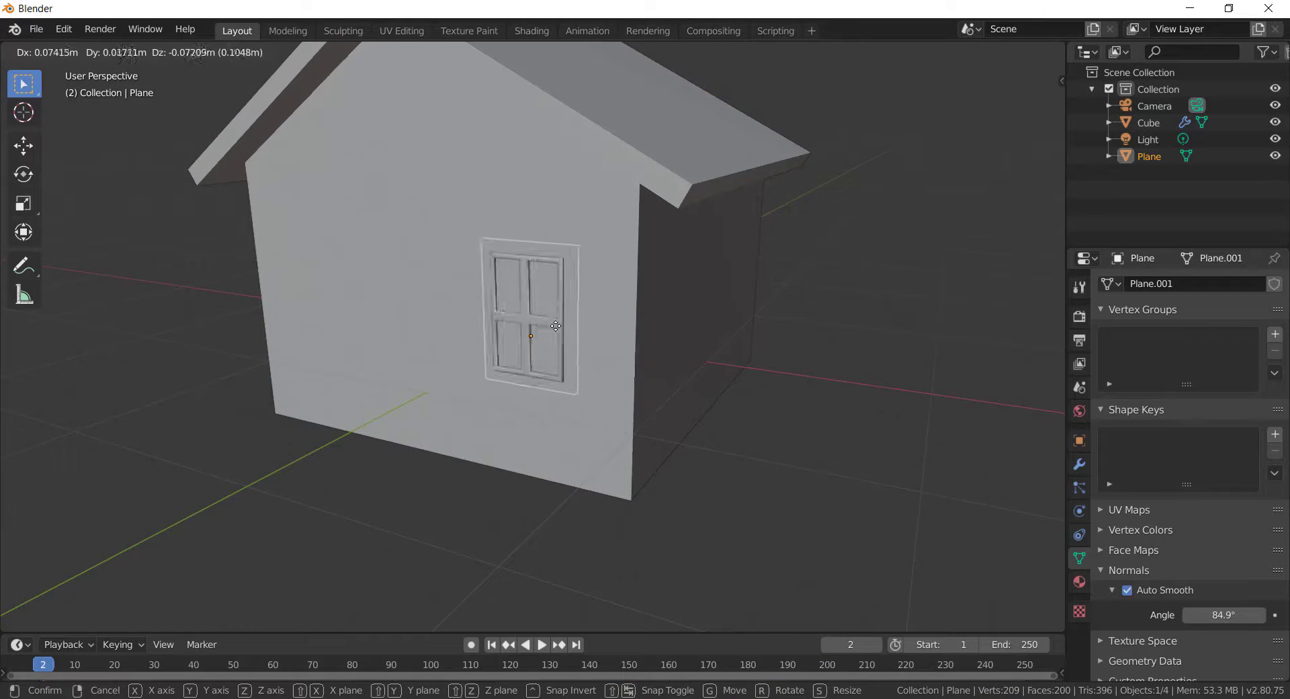
{"action": "left_click", "coordinate": [645, 321]}
{"action": "middle_click_drag", "start_coordinate": [645, 321], "coordinate": [631, 318]}
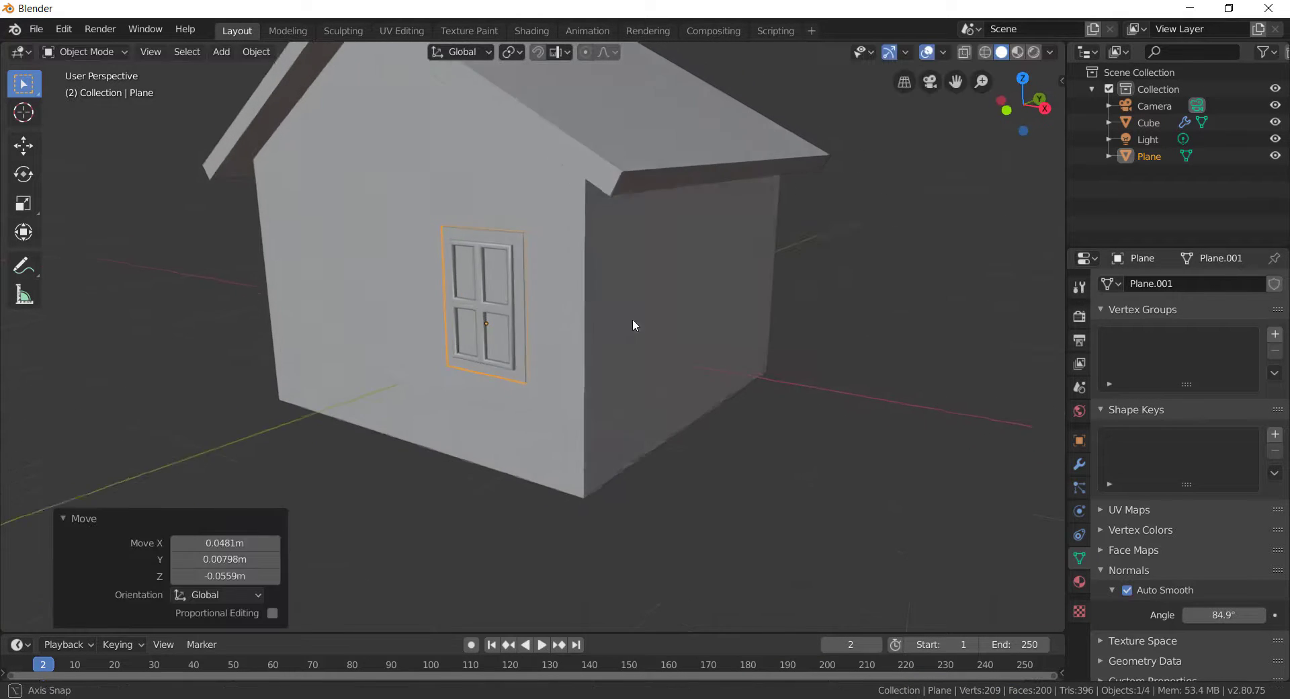
{"action": "left_click", "coordinate": [1161, 122]}
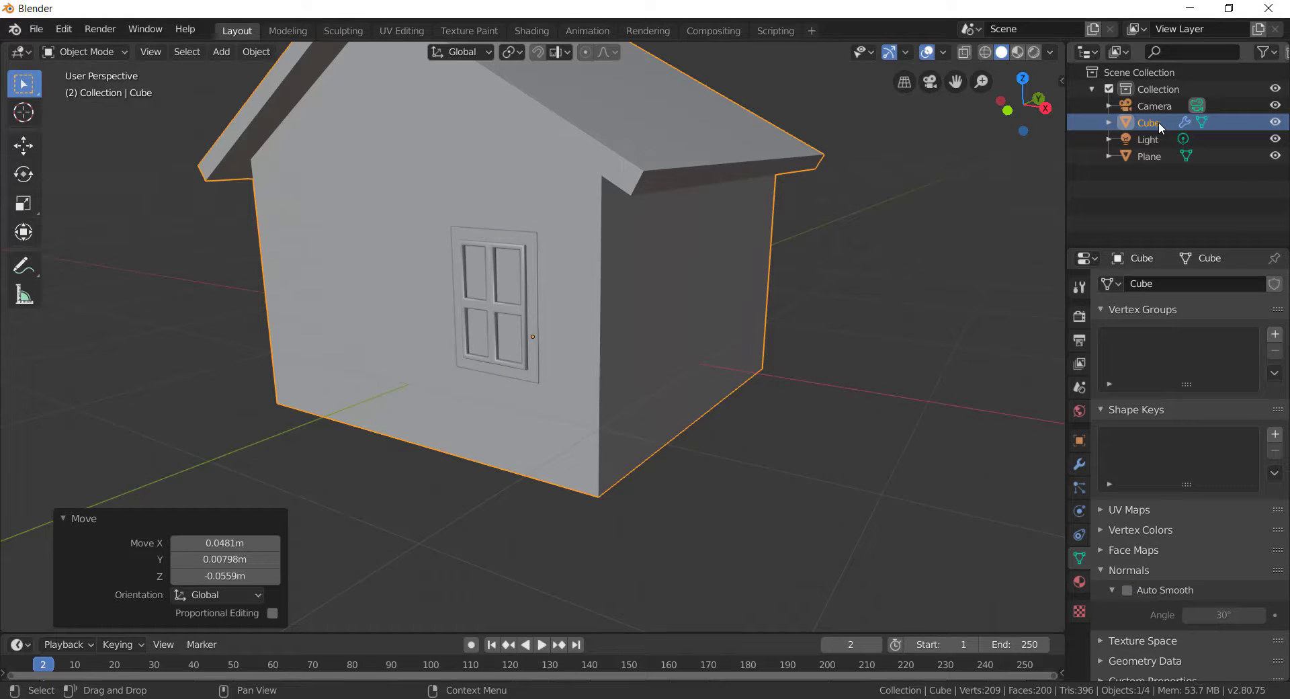
{"action": "right_click", "coordinate": [1170, 122]}
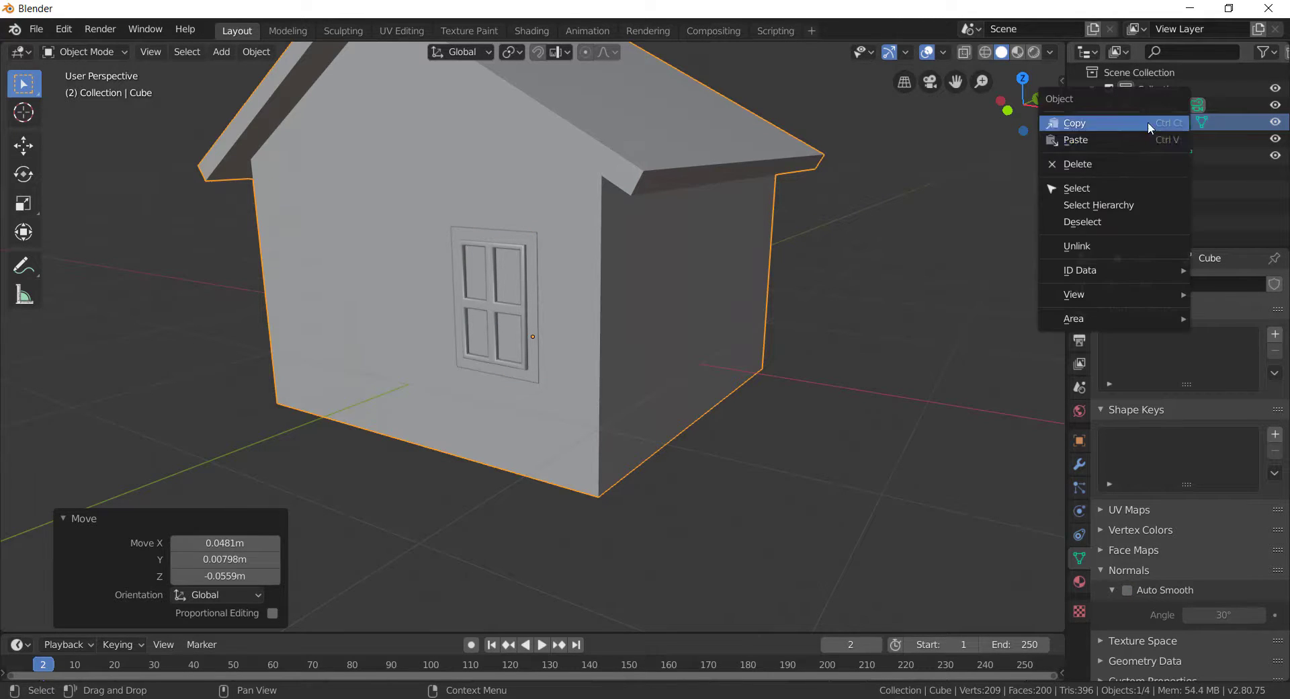
{"action": "mouse_move", "coordinate": [1115, 270]}
{"action": "left_click", "coordinate": [934, 292]}
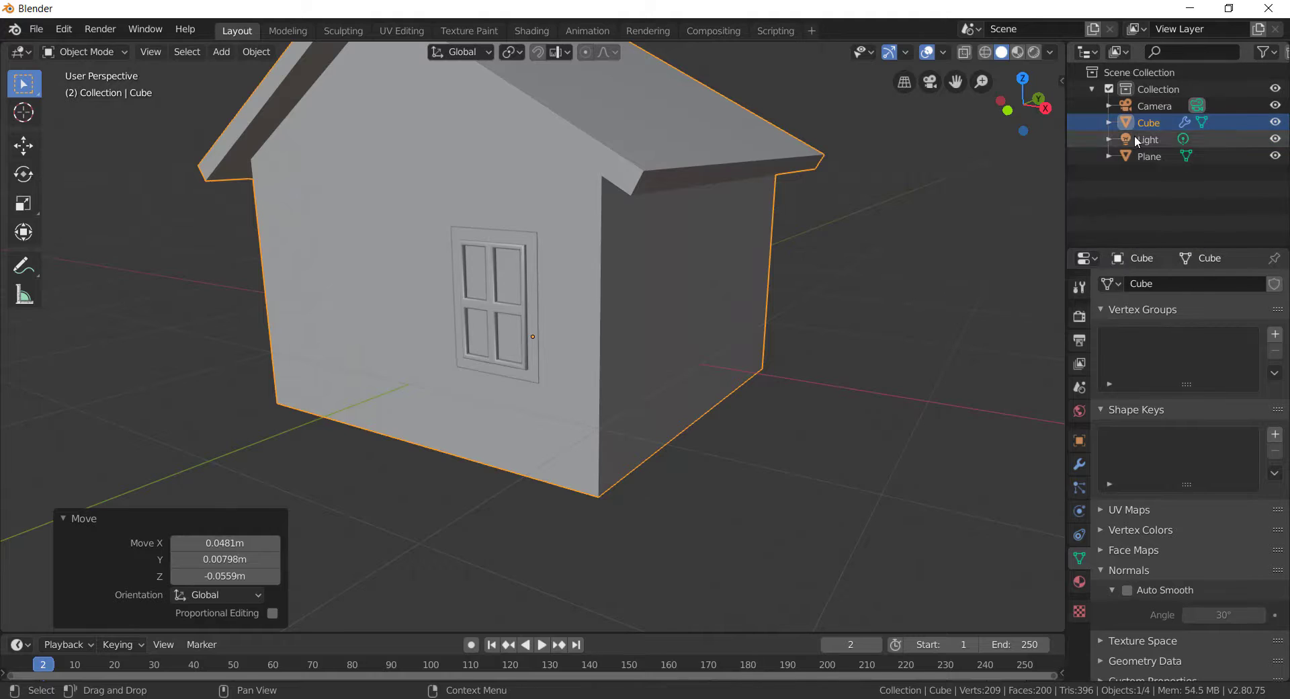
{"action": "key", "text": "ctrl+z"}
Step: Rename the Cube object as house and the Plane object as window
{"action": "double_click", "coordinate": [1151, 124]}
{"action": "key", "text": "BackSpace"}
{"action": "type", "text": "hou"}
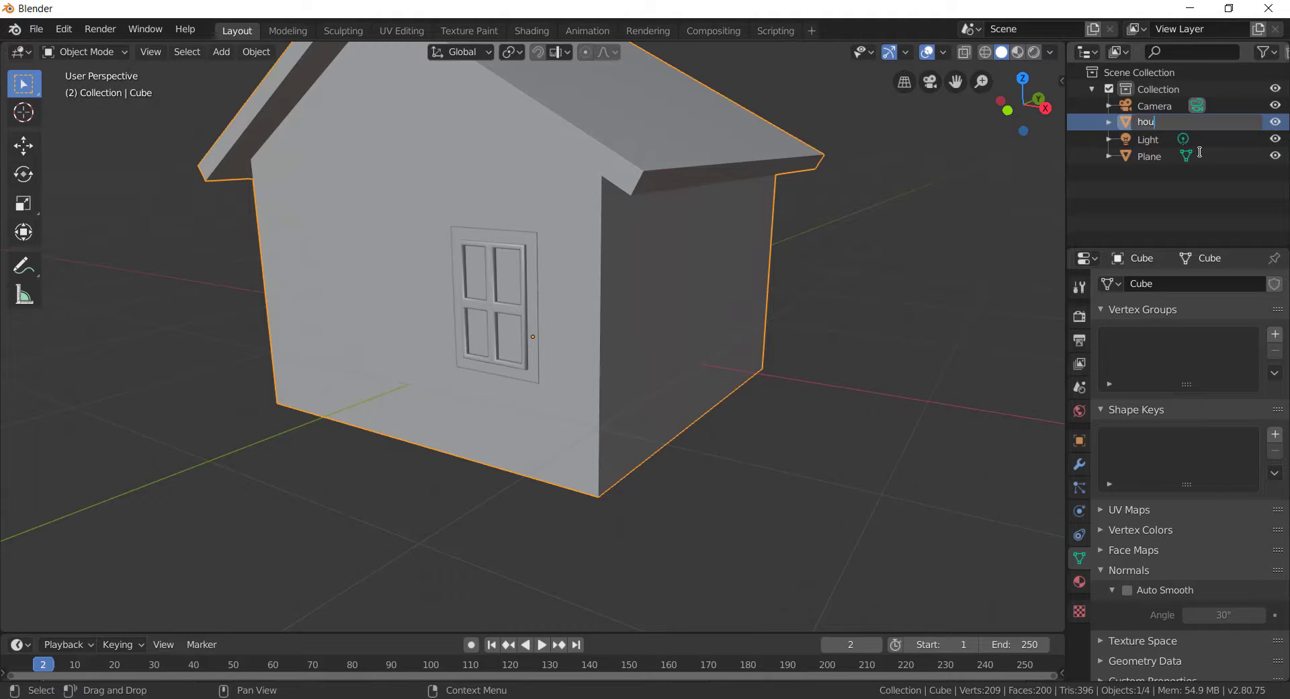
{"action": "type", "text": "se"}
{"action": "key", "text": "Return"}
{"action": "double_click", "coordinate": [1151, 138]}
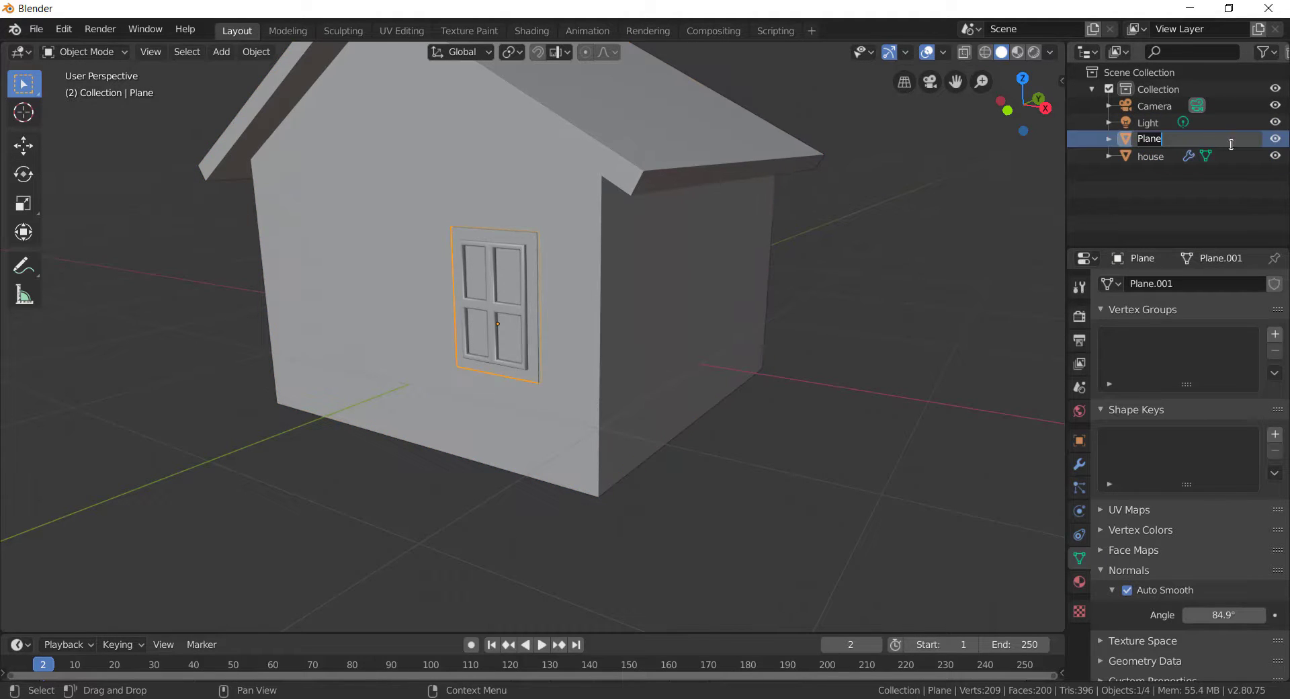
{"action": "type", "text": "window"}
{"action": "key", "text": "Return"}
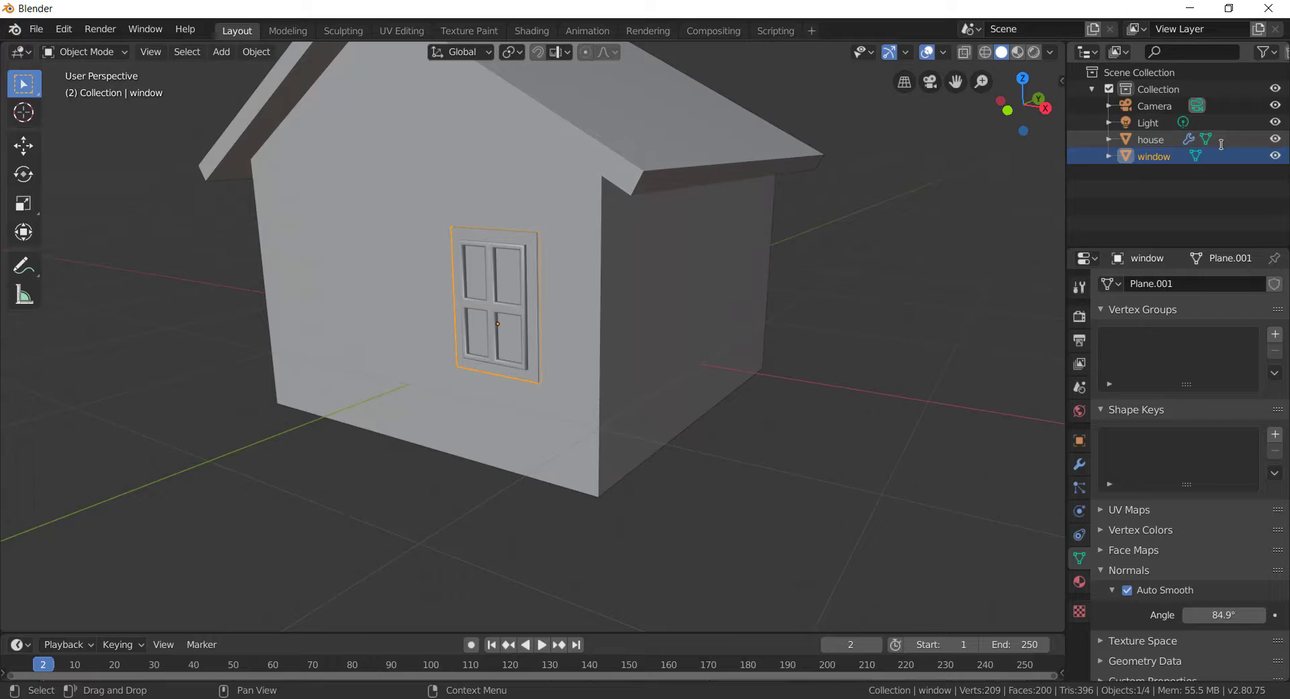
Step: Duplicate the window toward the adjoining side wall, offset 0.276 m in X, 0.653 m in Y and 0.0247 m in Z
{"action": "middle_click_drag", "start_coordinate": [1049, 232], "coordinate": [885, 226]}
{"action": "key", "text": "shift+d"}
{"action": "left_click", "coordinate": [1046, 214]}
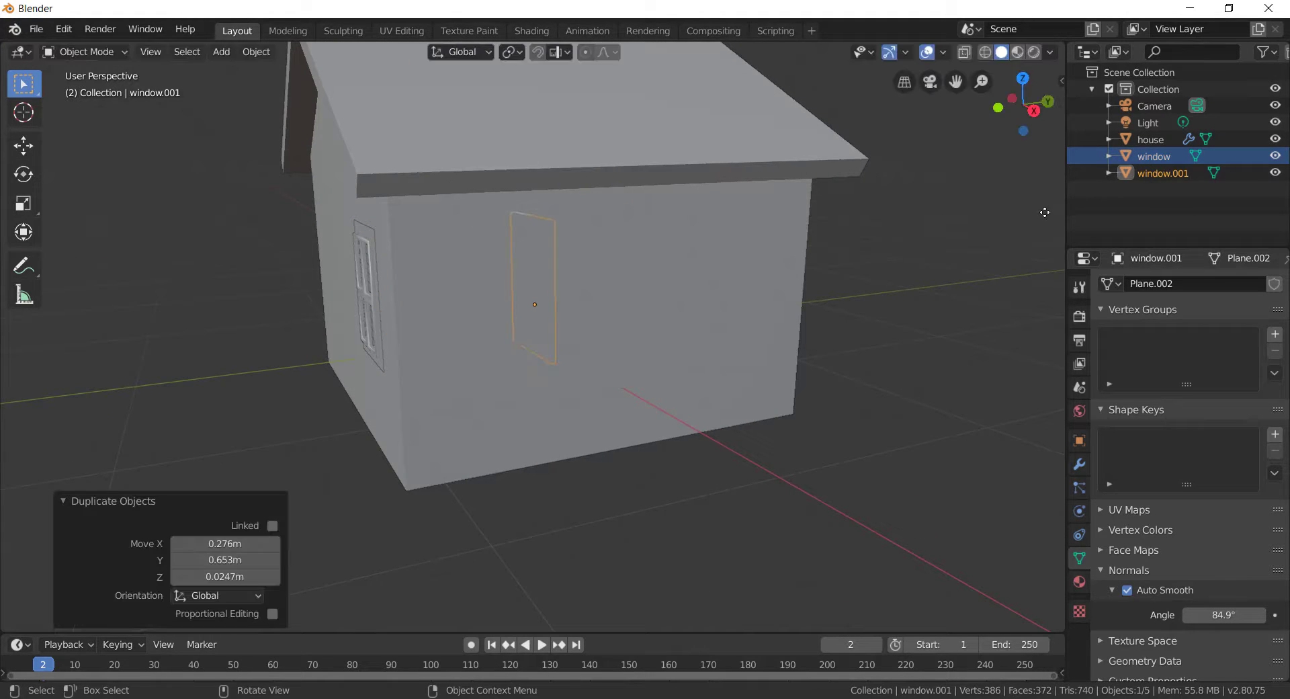
Step: Rotate the duplicated window 90° about the global Z axis so that it faces out of the side wall
{"action": "key", "text": "r"}
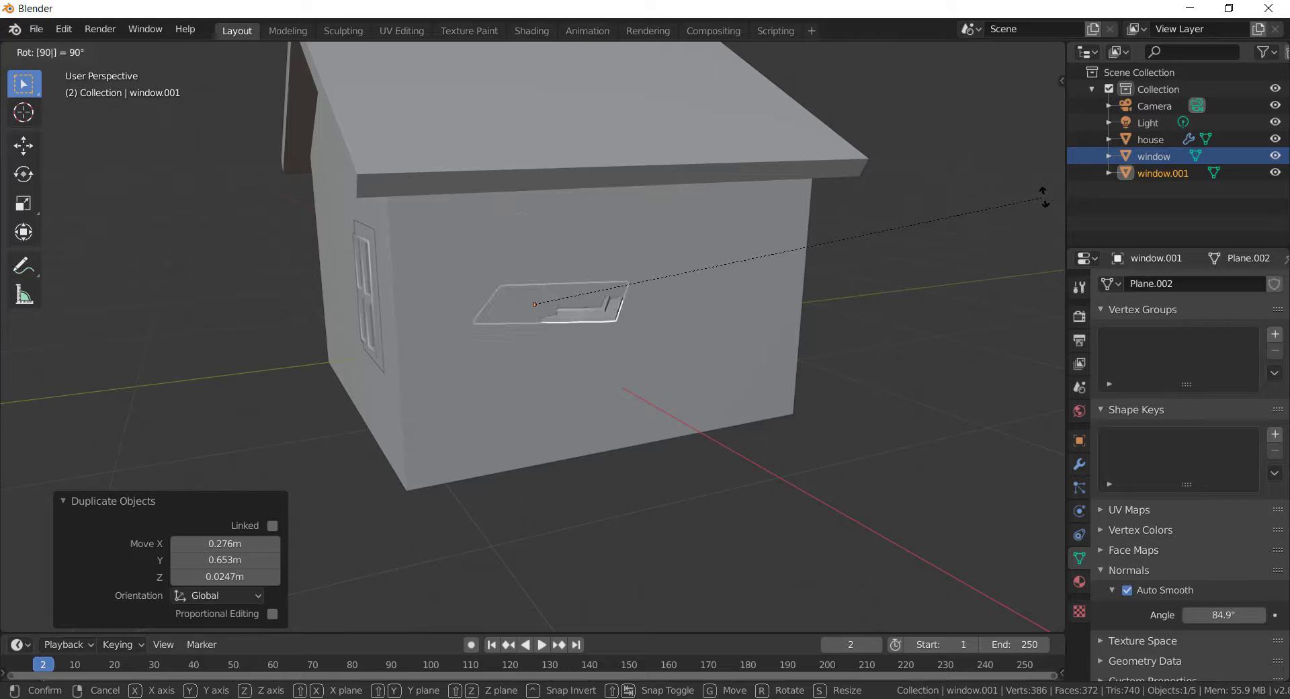
{"action": "key", "text": "BackSpace"}
{"action": "key", "text": "BackSpace"}
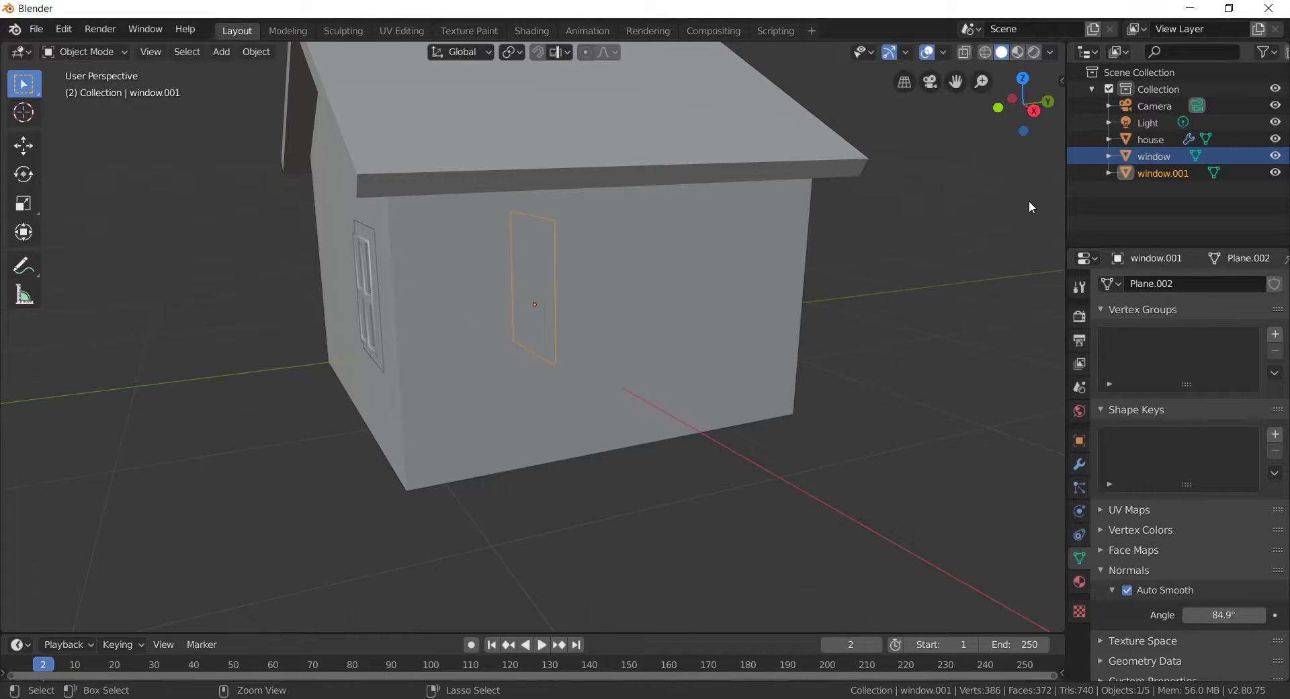
{"action": "key", "text": "z"}
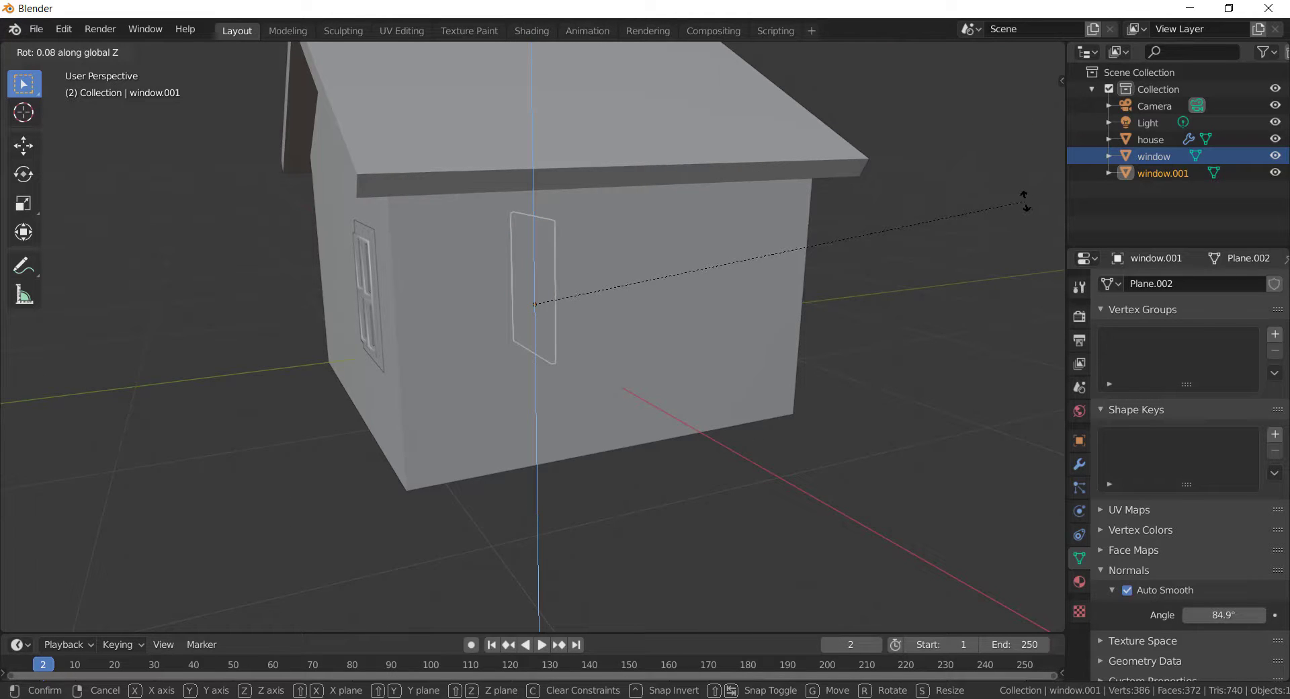
{"action": "key", "text": "Return"}
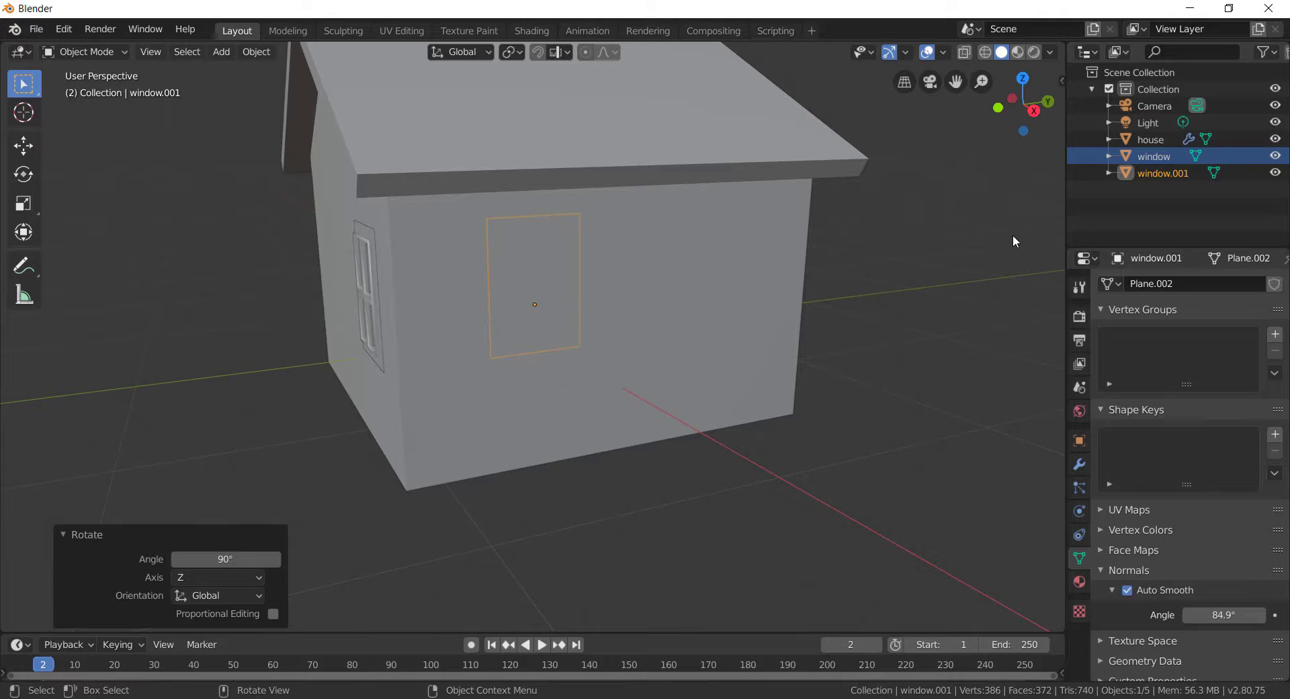
Step: Move the rotated window copy 0.194 m along X so that it sits in the surface of the side wall
{"action": "key", "text": "g"}
{"action": "key", "text": "x"}
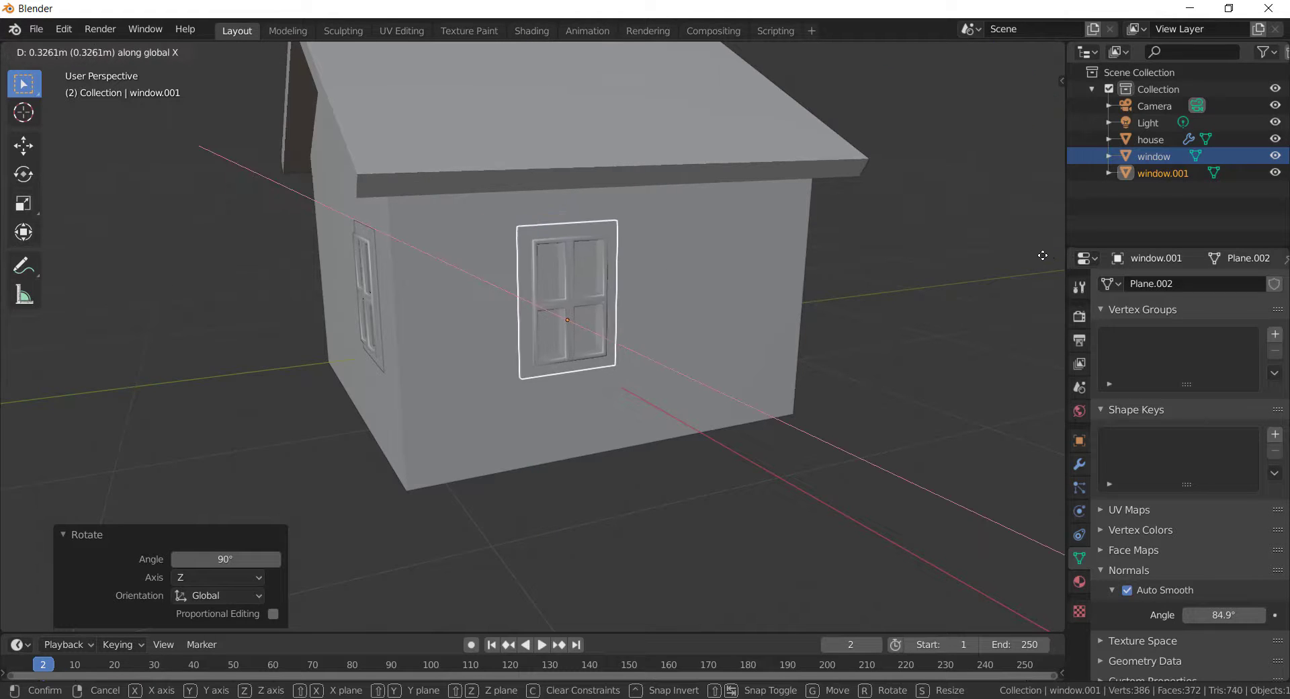
{"action": "left_click", "coordinate": [1026, 254]}
{"action": "middle_click_drag", "start_coordinate": [1012, 258], "coordinate": [987, 266]}
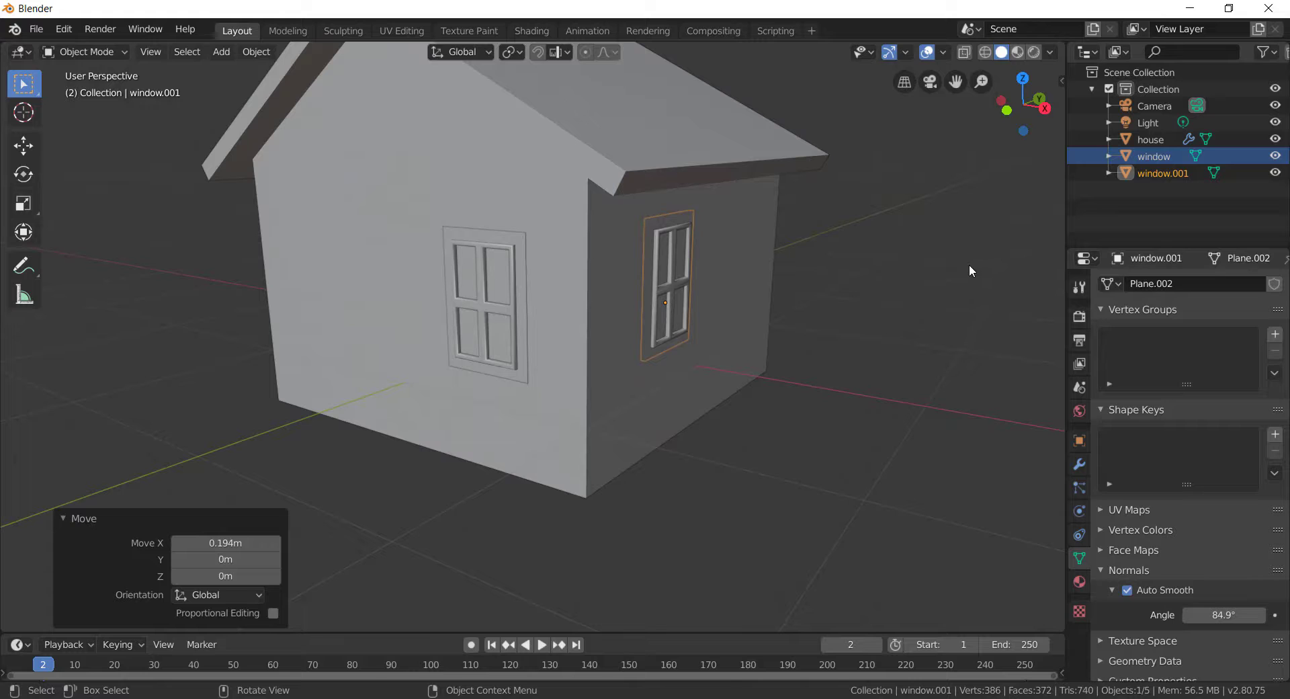
Step: Lower the side-wall window about 0.063 m and shift it about 0.245 m along negative Y toward the front corner
{"action": "key", "text": "g"}
{"action": "key", "text": "z"}
{"action": "left_click", "coordinate": [961, 280]}
{"action": "key", "text": "g"}
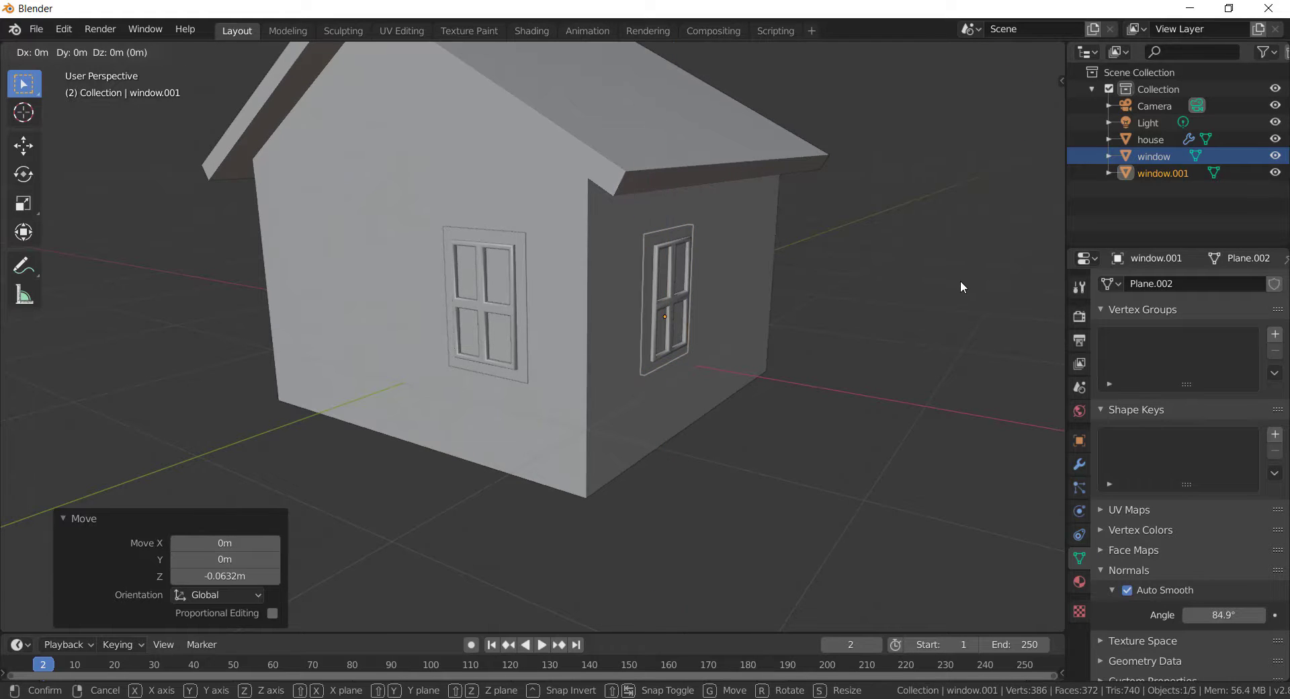
{"action": "key", "text": "y"}
{"action": "left_click", "coordinate": [934, 282]}
{"action": "middle_click_drag", "start_coordinate": [934, 283], "coordinate": [878, 285]}
{"action": "key", "text": "g"}
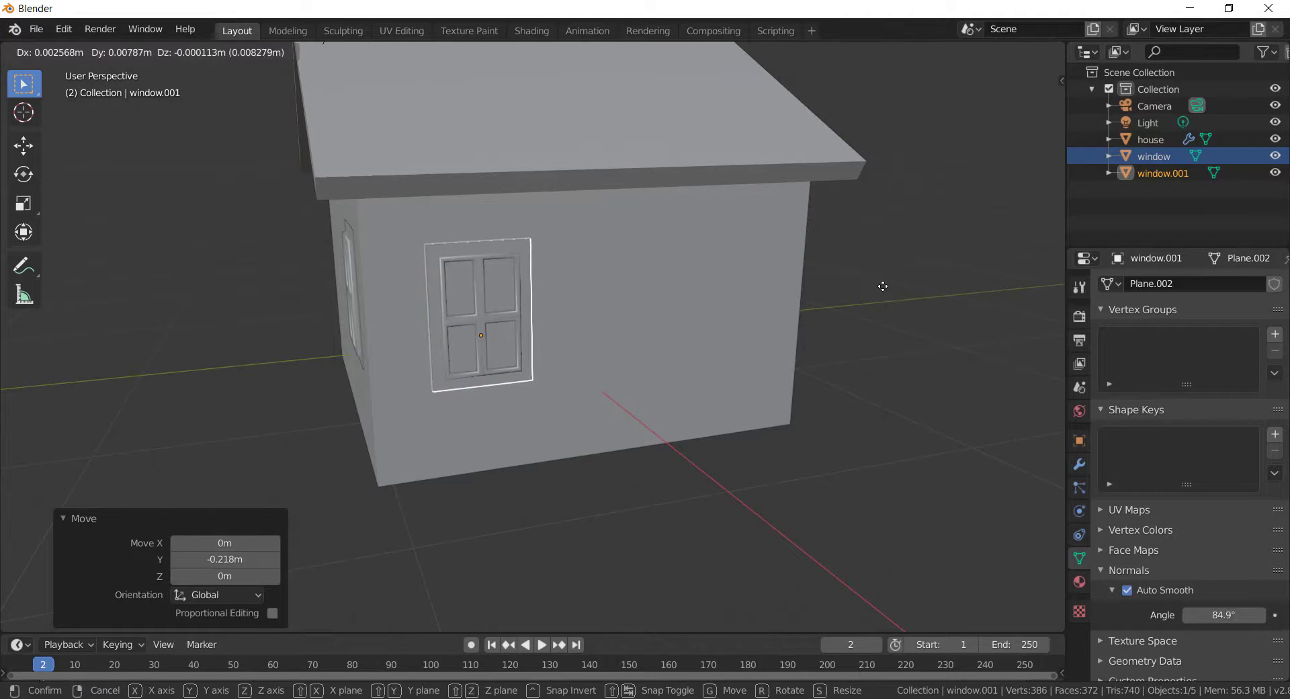
{"action": "key", "text": "y"}
{"action": "left_click", "coordinate": [874, 285]}
Step: Duplicate the side-wall window 0.966 m along Y to make a second window on the same wall
{"action": "key", "text": "shift+d"}
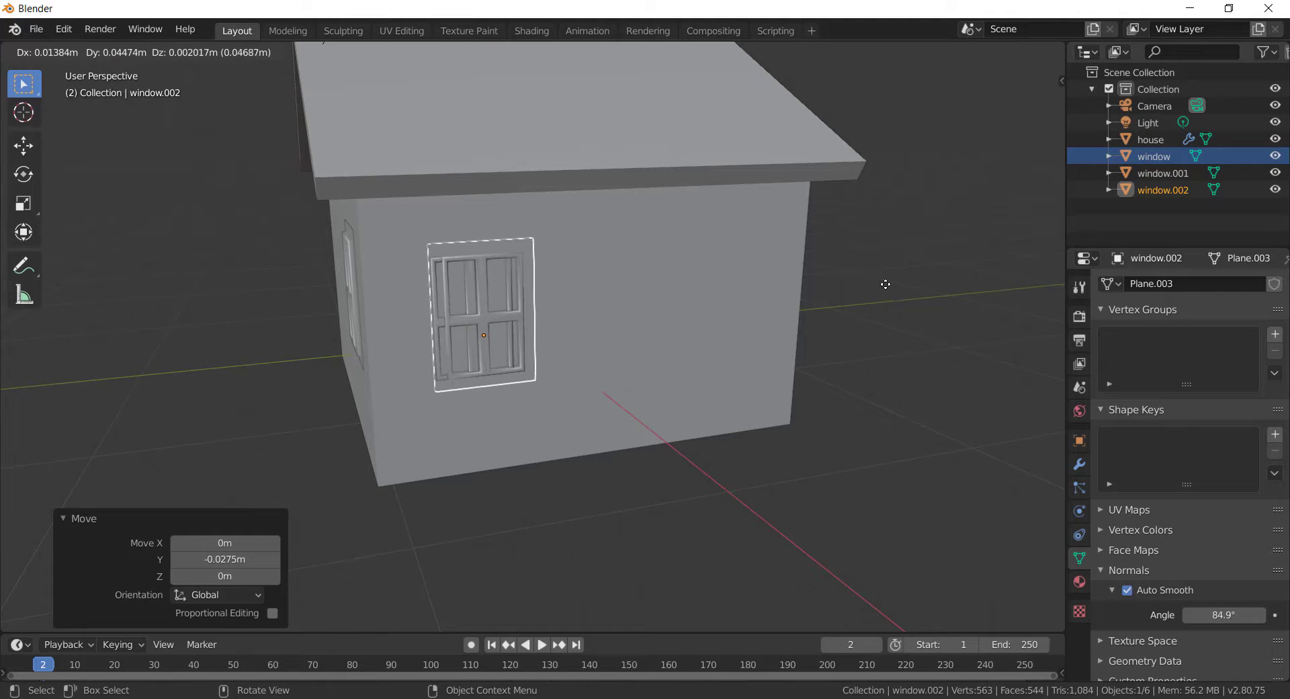
{"action": "key", "text": "y"}
{"action": "left_click", "coordinate": [941, 291]}
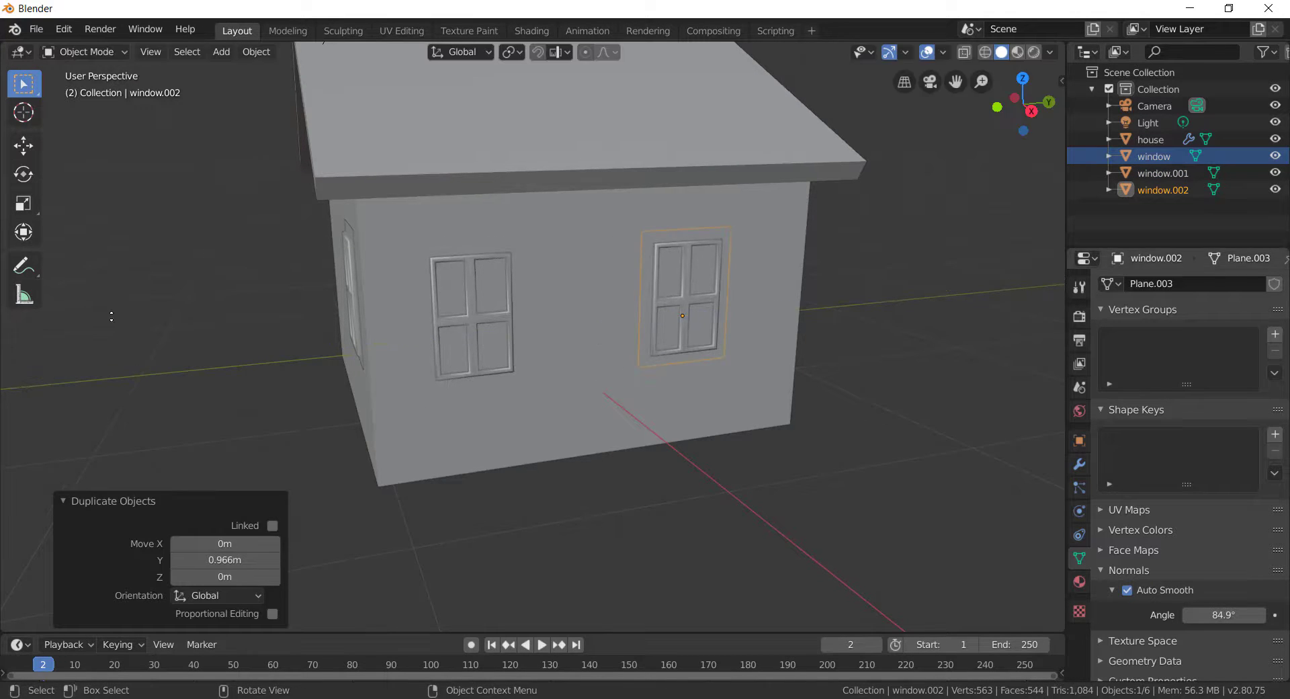
{"action": "middle_click_drag", "start_coordinate": [112, 317], "coordinate": [333, 324]}
{"action": "left_click", "coordinate": [397, 321]}
{"action": "key", "text": "g"}
{"action": "key", "text": "x"}
{"action": "left_click", "coordinate": [395, 320]}
{"action": "left_click", "coordinate": [463, 321]}
{"action": "key", "text": "g"}
{"action": "key", "text": "x"}
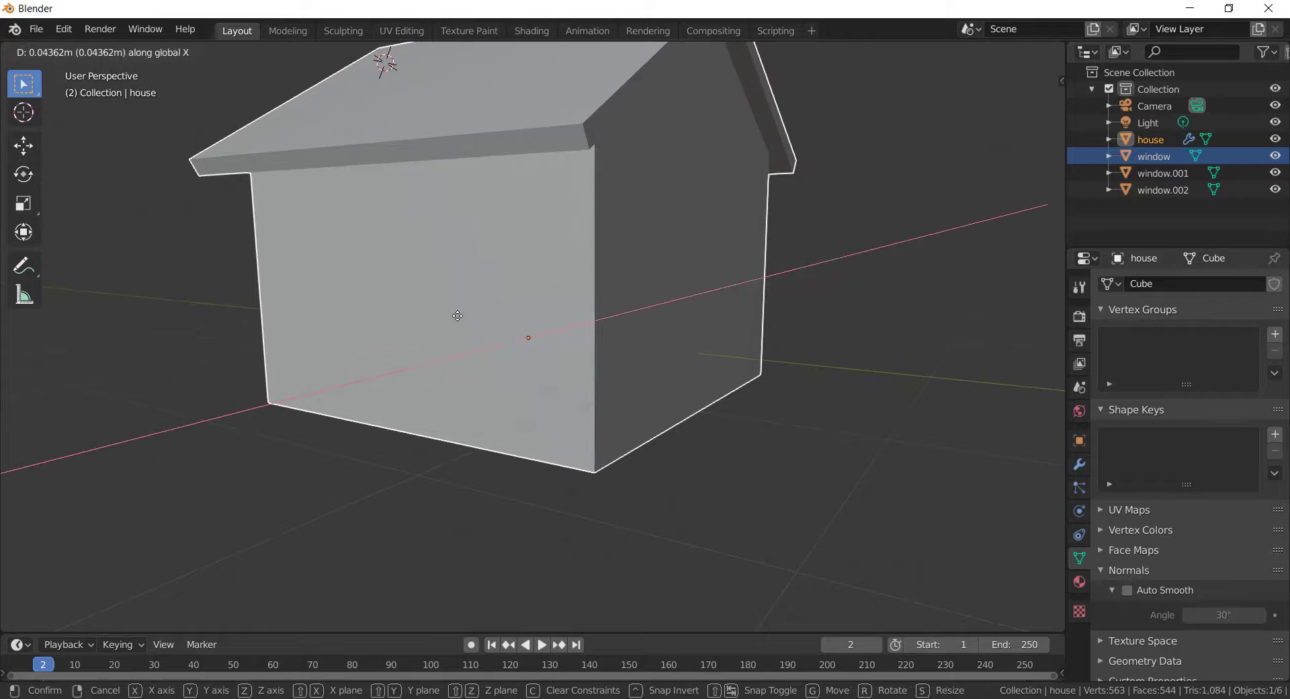
{"action": "left_click", "coordinate": [466, 320]}
{"action": "left_click", "coordinate": [464, 319]}
Step: Move the second side-wall window slightly along X so that its frame stands out from the wall
{"action": "left_click", "coordinate": [471, 303]}
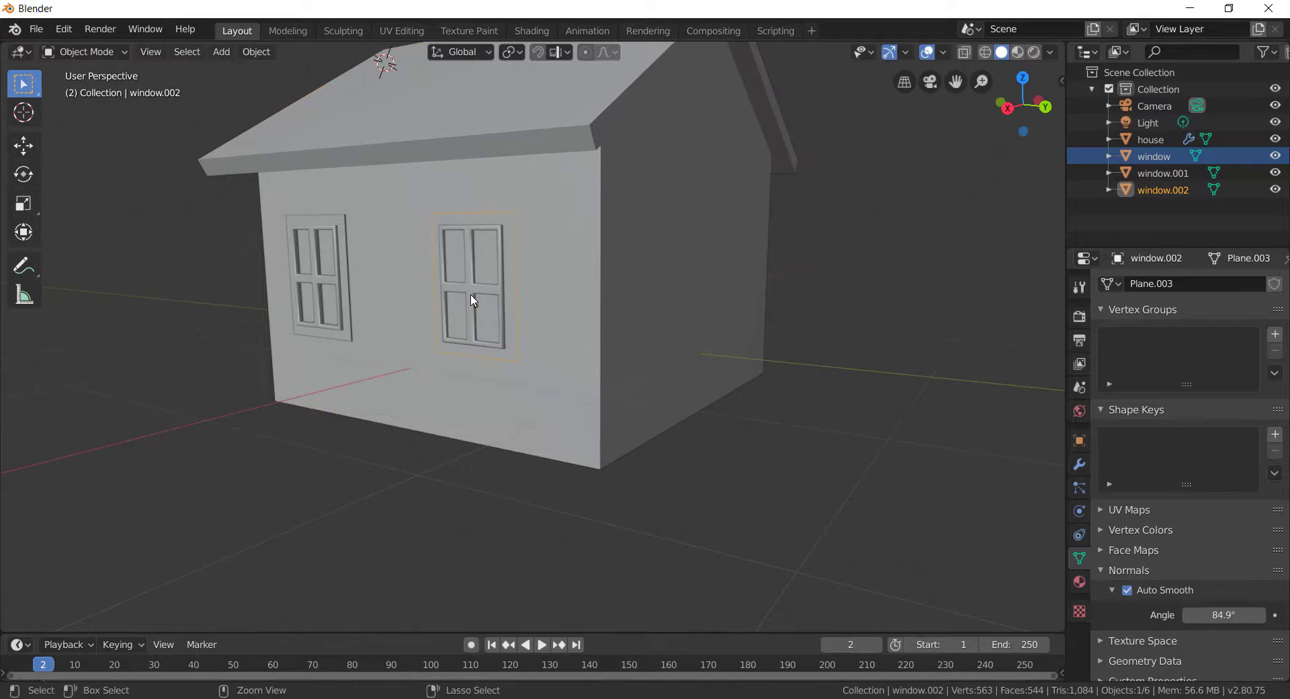
{"action": "key", "text": "g"}
{"action": "key", "text": "x"}
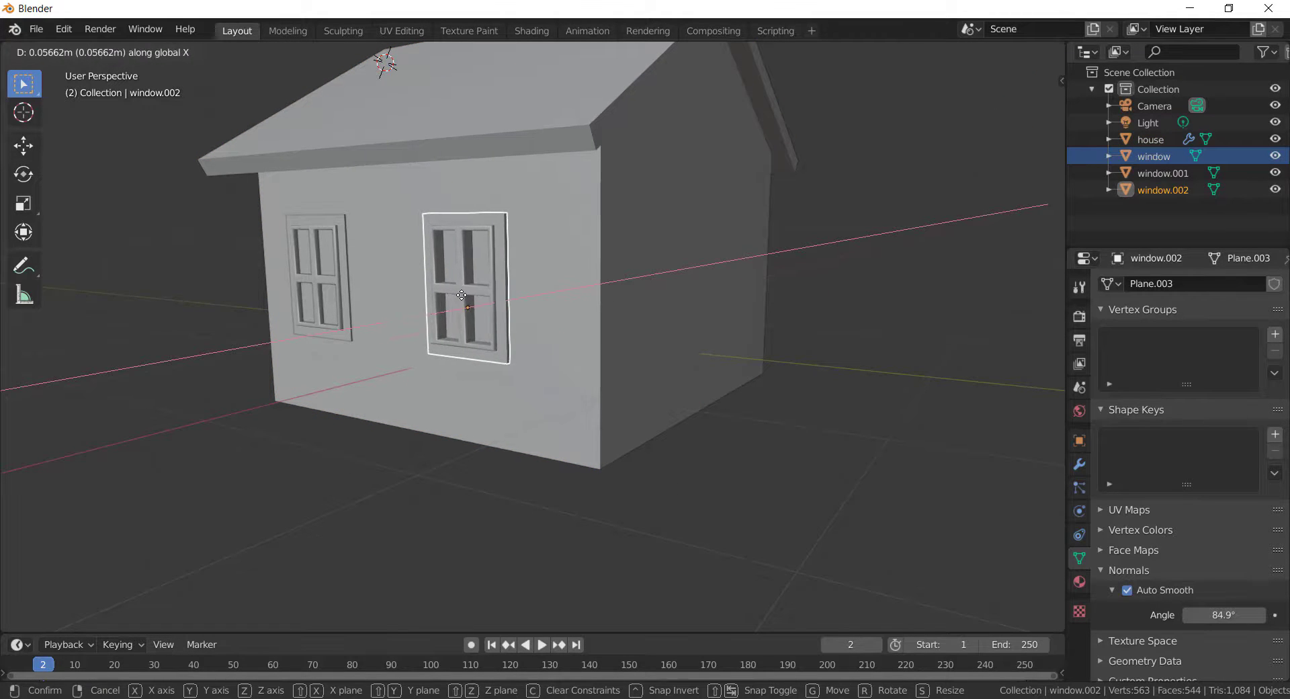
{"action": "left_click", "coordinate": [475, 296]}
Step: Examine from several angles how far both side-wall windows protrude from the wall
{"action": "middle_click_drag", "start_coordinate": [475, 296], "coordinate": [524, 278]}
{"action": "scroll", "coordinate": [481, 310], "scroll_direction": "up", "scroll_amount": 2}
{"action": "left_click", "coordinate": [588, 273]}
{"action": "left_click", "coordinate": [566, 286]}
{"action": "left_click_drag", "start_coordinate": [296, 235], "coordinate": [322, 241]}
{"action": "middle_click_drag", "start_coordinate": [330, 242], "coordinate": [399, 250]}
{"action": "scroll", "coordinate": [400, 254], "scroll_direction": "down", "scroll_amount": 2}
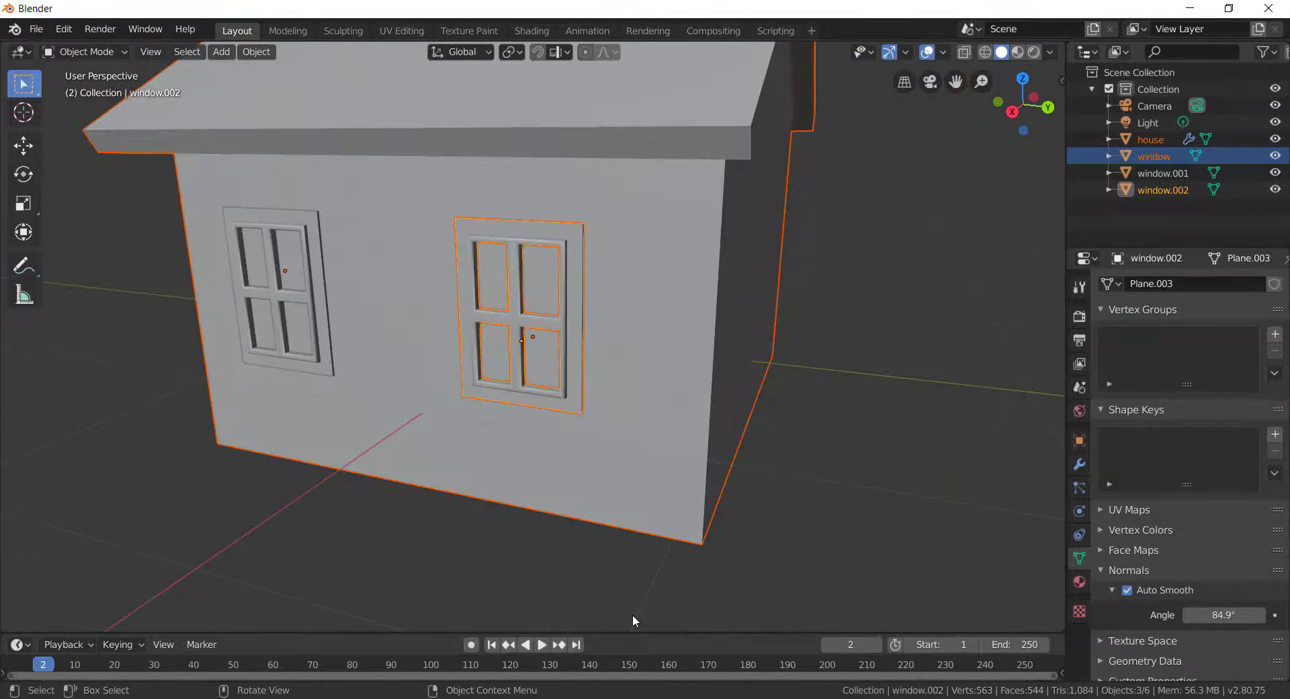
{"action": "left_click", "coordinate": [306, 236]}
{"action": "mouse_move", "coordinate": [311, 237]}
{"action": "middle_mouse_down"}
{"action": "mouse_move", "coordinate": [280, 237]}
{"action": "mouse_move", "coordinate": [314, 228]}
{"action": "middle_mouse_up"}
{"action": "middle_click_drag", "start_coordinate": [411, 255], "coordinate": [468, 267]}
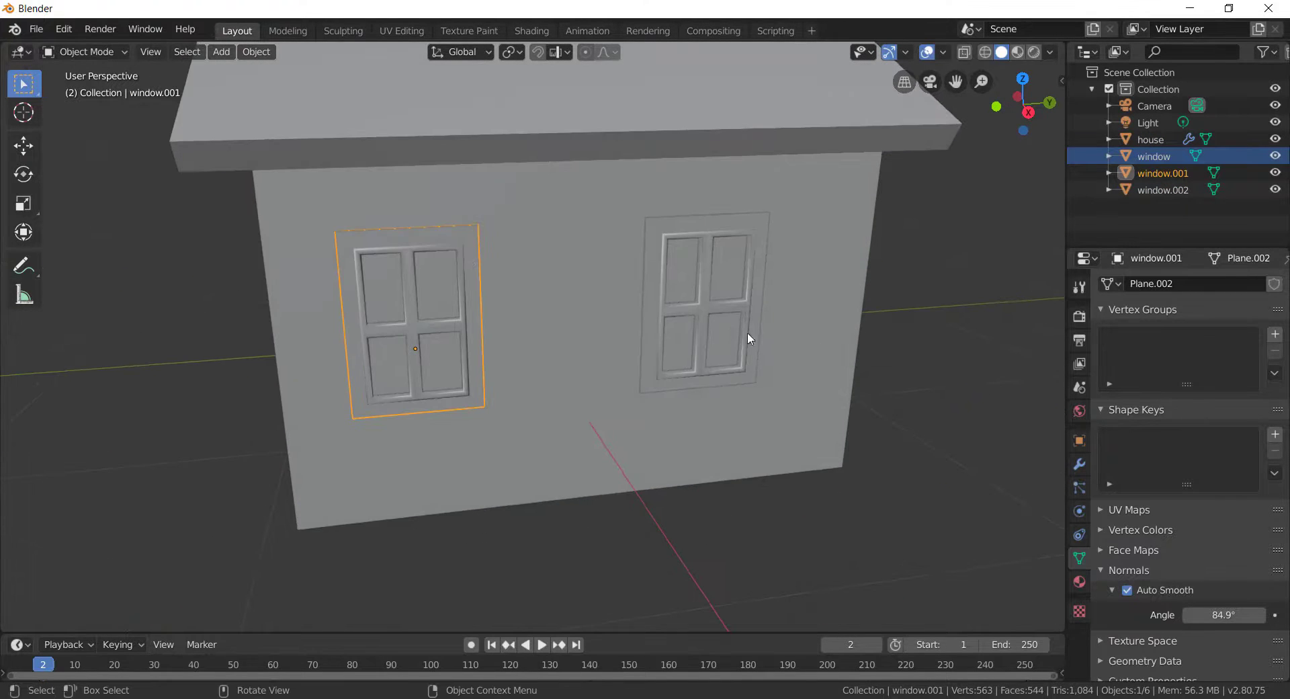
Step: Add a Boolean modifier with the Difference operation to the house, using the second side-wall window as its object
{"action": "left_click", "coordinate": [794, 349]}
{"action": "left_click", "coordinate": [1079, 464]}
{"action": "left_click", "coordinate": [1276, 284]}
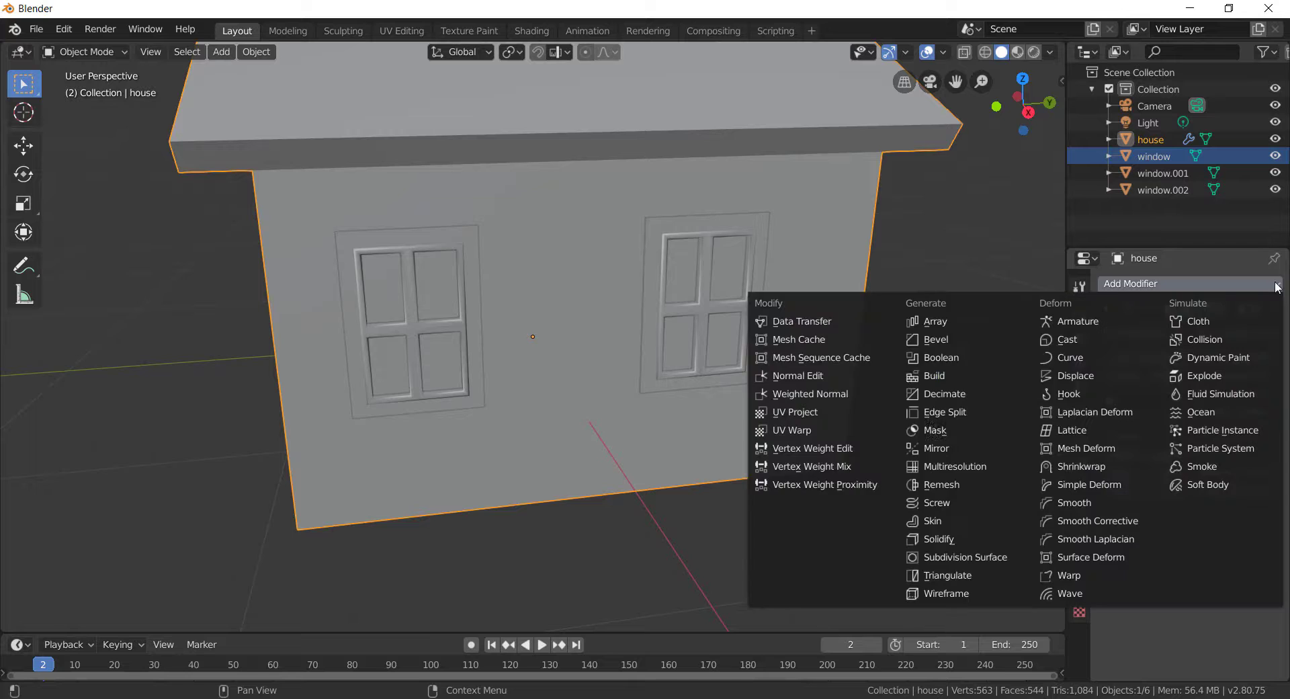
{"action": "left_click", "coordinate": [938, 353]}
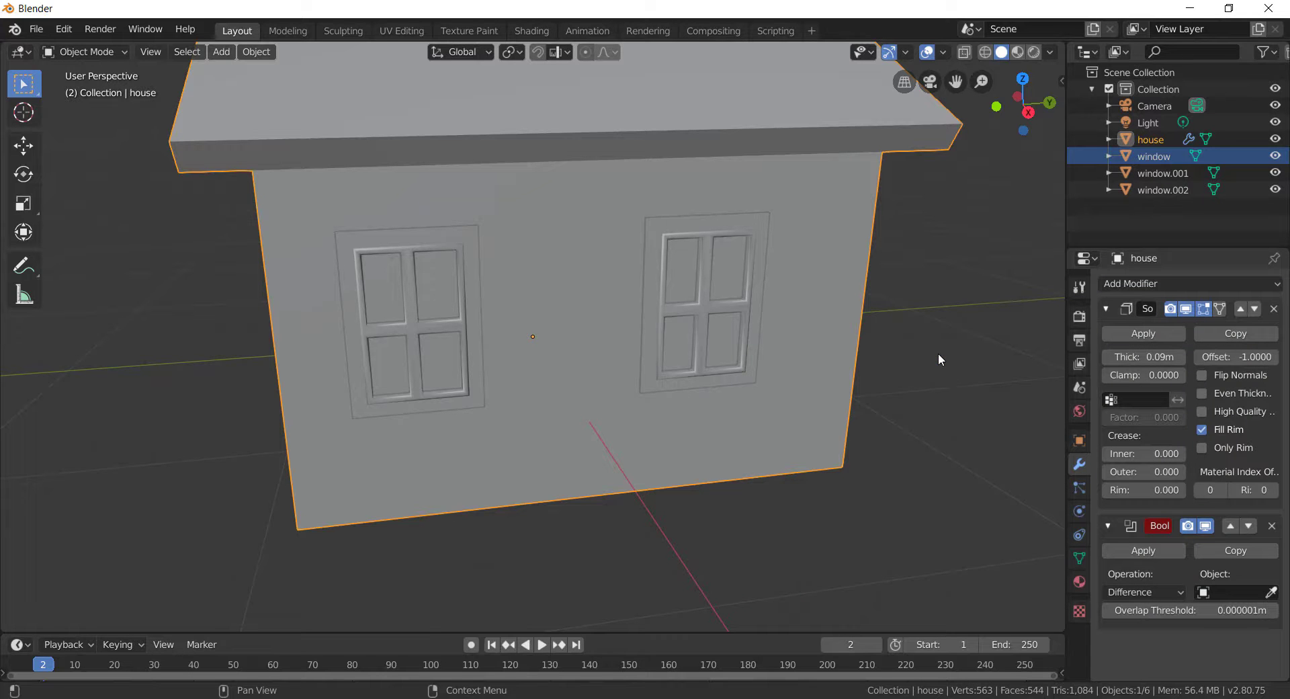
{"action": "left_click", "coordinate": [1274, 592]}
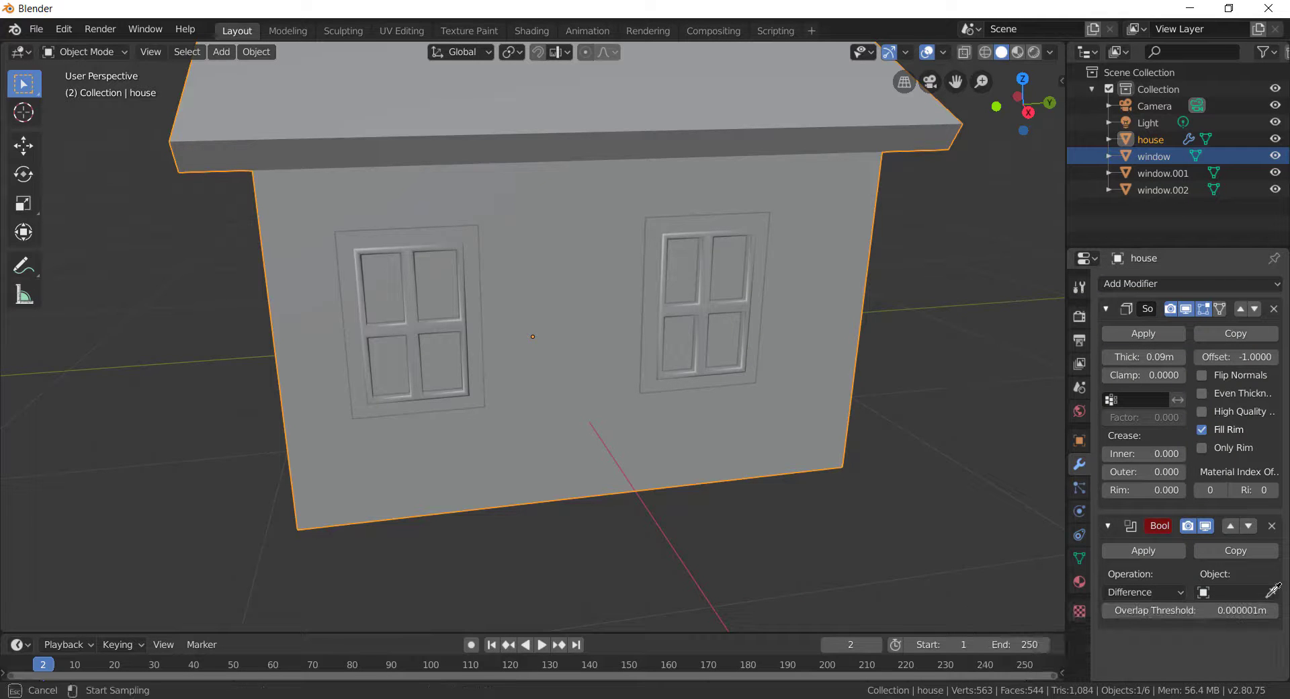
{"action": "left_click", "coordinate": [731, 298]}
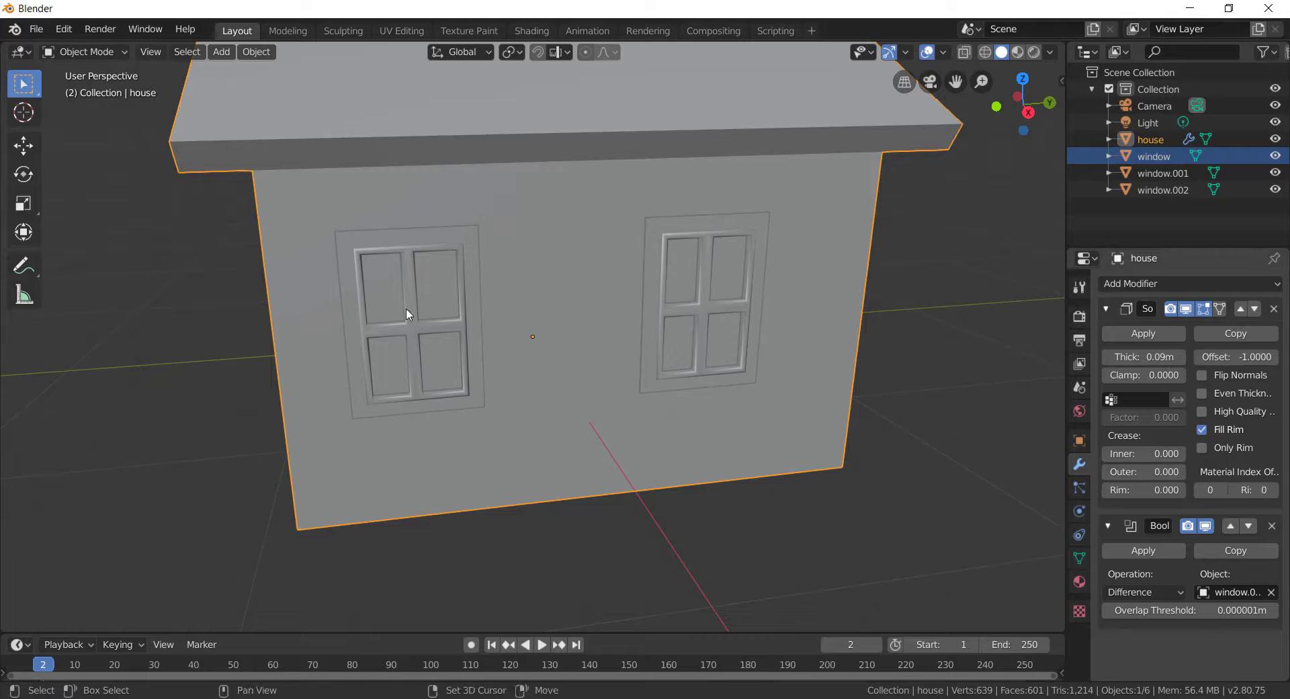
Step: Try to move the second side-wall window freely, and undo the move
{"action": "middle_click_drag", "start_coordinate": [773, 439], "coordinate": [645, 297]}
{"action": "left_click", "coordinate": [374, 253]}
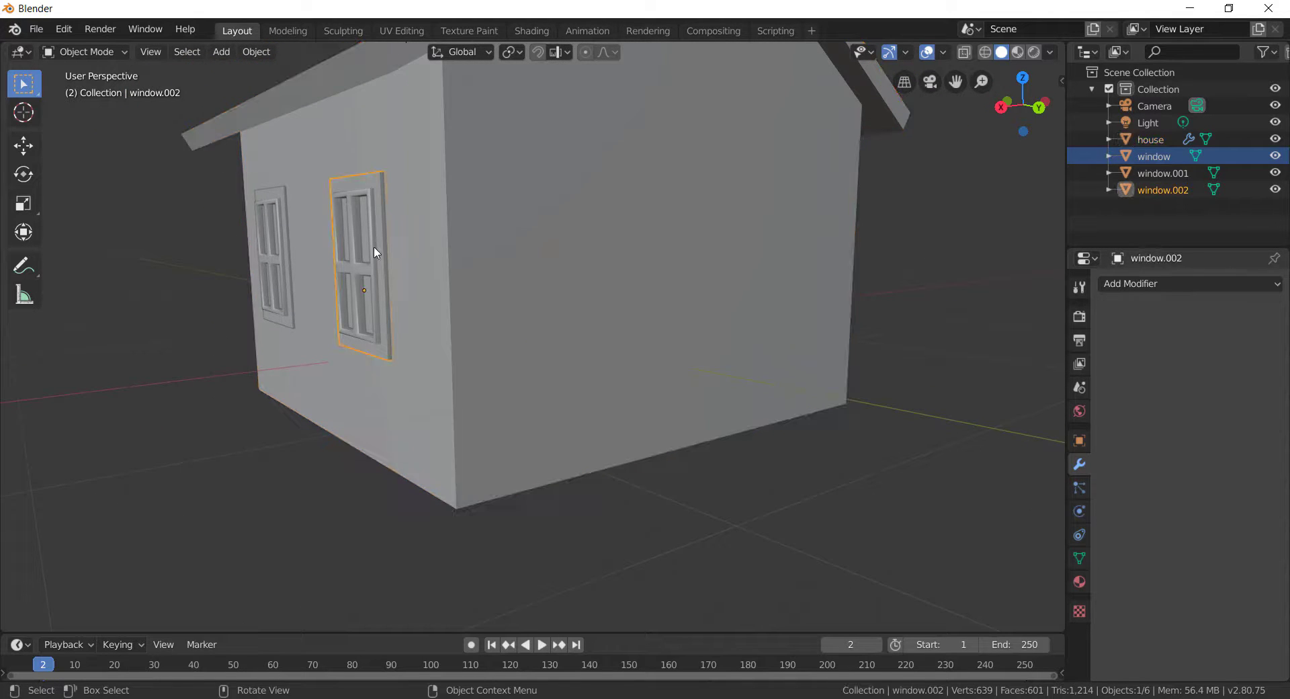
{"action": "middle_click_drag", "start_coordinate": [374, 254], "coordinate": [417, 262]}
{"action": "key", "text": "g"}
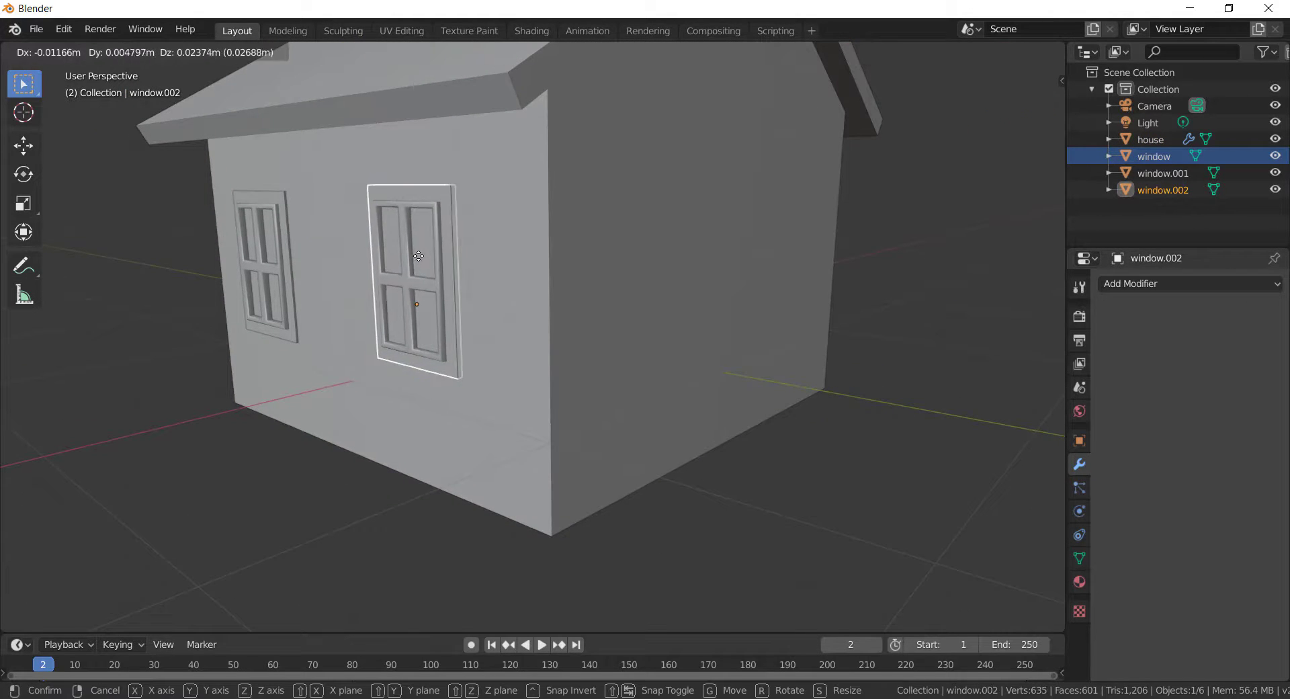
{"action": "left_click", "coordinate": [418, 260]}
{"action": "key", "text": "ctrl+z"}
Step: Apply the house's Boolean modifier and move the second side-wall window aside by 0.297 m in X, -0.326 m in Y and -0.0588 m in Z
{"action": "left_click", "coordinate": [645, 315]}
{"action": "left_click", "coordinate": [1159, 549]}
{"action": "middle_click_drag", "start_coordinate": [759, 420], "coordinate": [771, 417]}
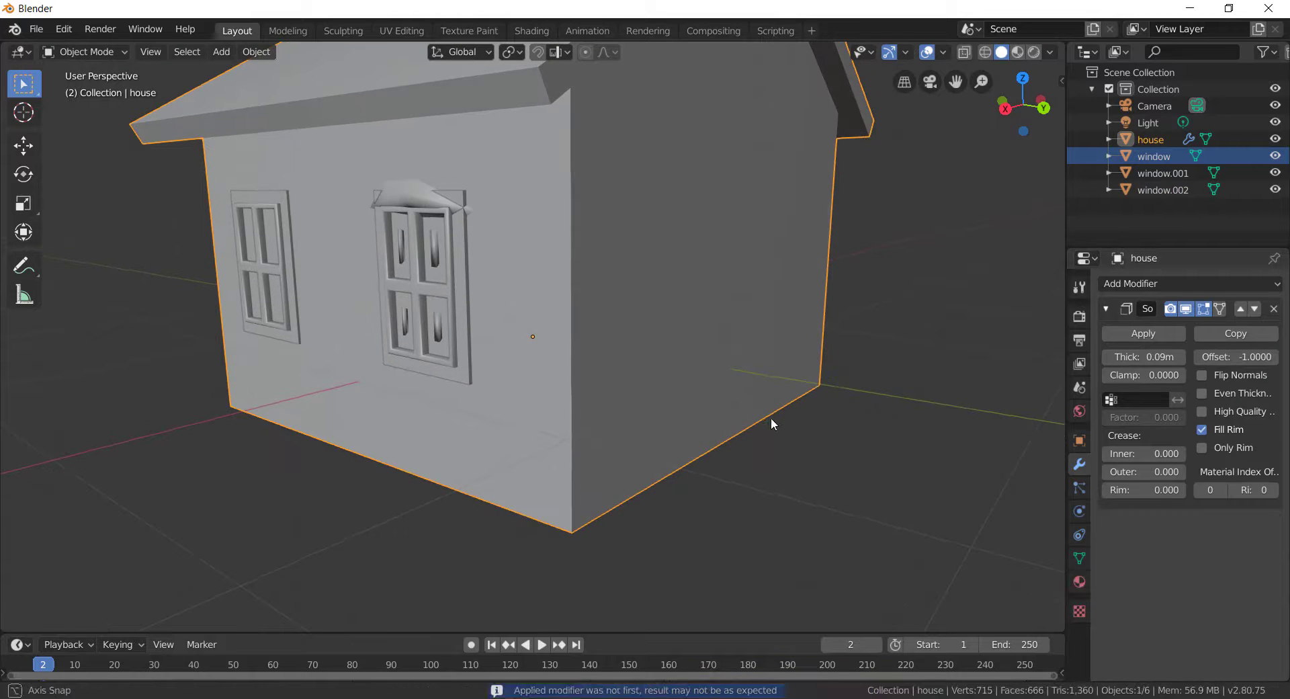
{"action": "left_click", "coordinate": [463, 308]}
{"action": "key", "text": "g"}
{"action": "left_click", "coordinate": [354, 325]}
{"action": "mouse_move", "coordinate": [354, 325]}
{"action": "middle_mouse_down"}
{"action": "mouse_move", "coordinate": [456, 340]}
{"action": "mouse_move", "coordinate": [375, 330]}
{"action": "middle_mouse_up"}
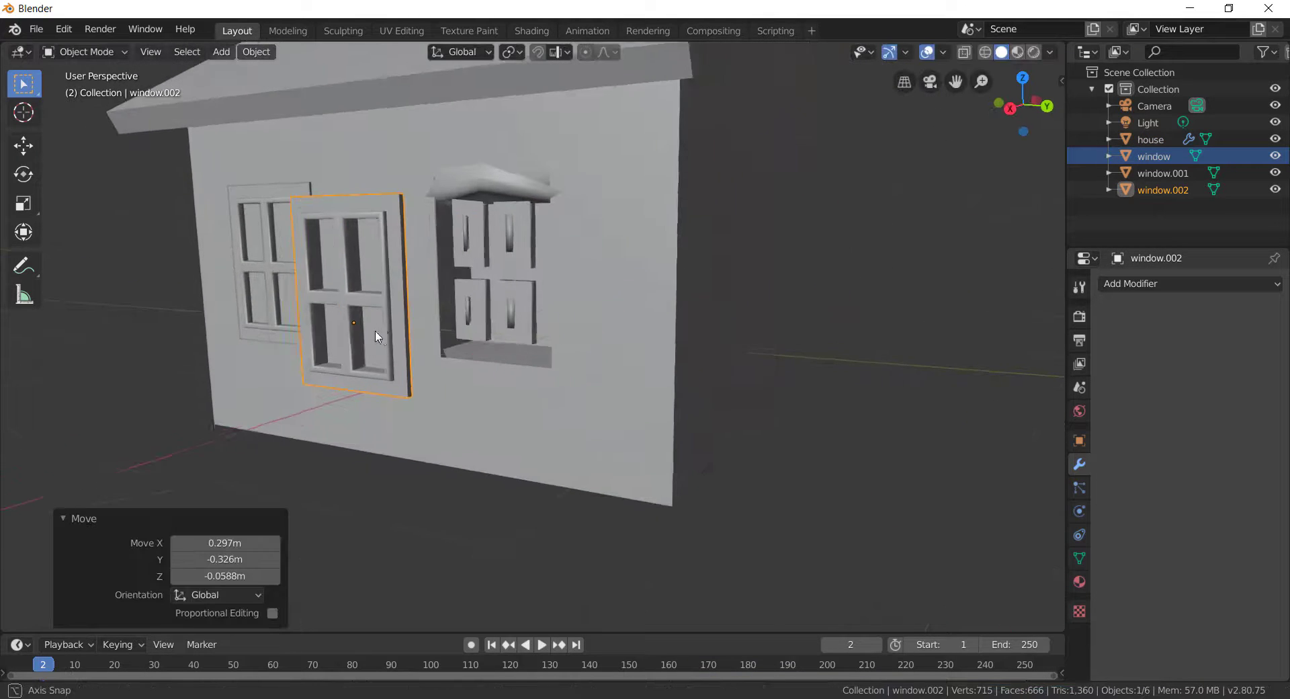
Step: Undo the window move and the application of the house's Boolean modifier
{"action": "key", "text": "ctrl+z"}
{"action": "key", "text": "ctrl+z"}
{"action": "key", "text": "ctrl+z"}
Step: Examine in wireframe shading how deep the gable-wall window and its panes sit in the wall, and return to solid shading
{"action": "scroll", "coordinate": [501, 267], "scroll_direction": "up", "scroll_amount": 3}
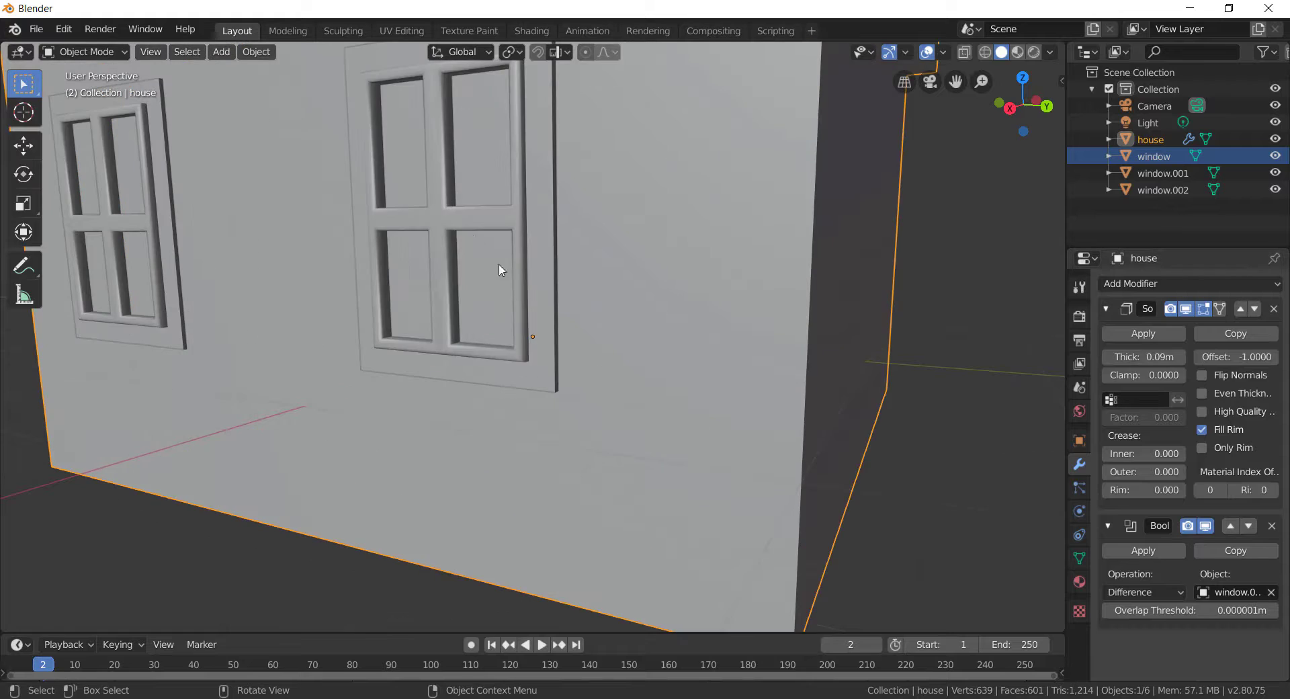
{"action": "middle_click_drag", "start_coordinate": [446, 237], "coordinate": [475, 236]}
{"action": "left_click", "coordinate": [475, 236]}
{"action": "mouse_move", "coordinate": [581, 265]}
{"action": "middle_mouse_down"}
{"action": "mouse_move", "coordinate": [246, 245]}
{"action": "mouse_move", "coordinate": [630, 273]}
{"action": "middle_mouse_up"}
{"action": "key", "text": "z"}
{"action": "left_click", "coordinate": [240, 244]}
{"action": "left_click", "coordinate": [630, 273]}
{"action": "left_click", "coordinate": [707, 289]}
{"action": "left_click", "coordinate": [755, 293]}
{"action": "key", "text": "z"}
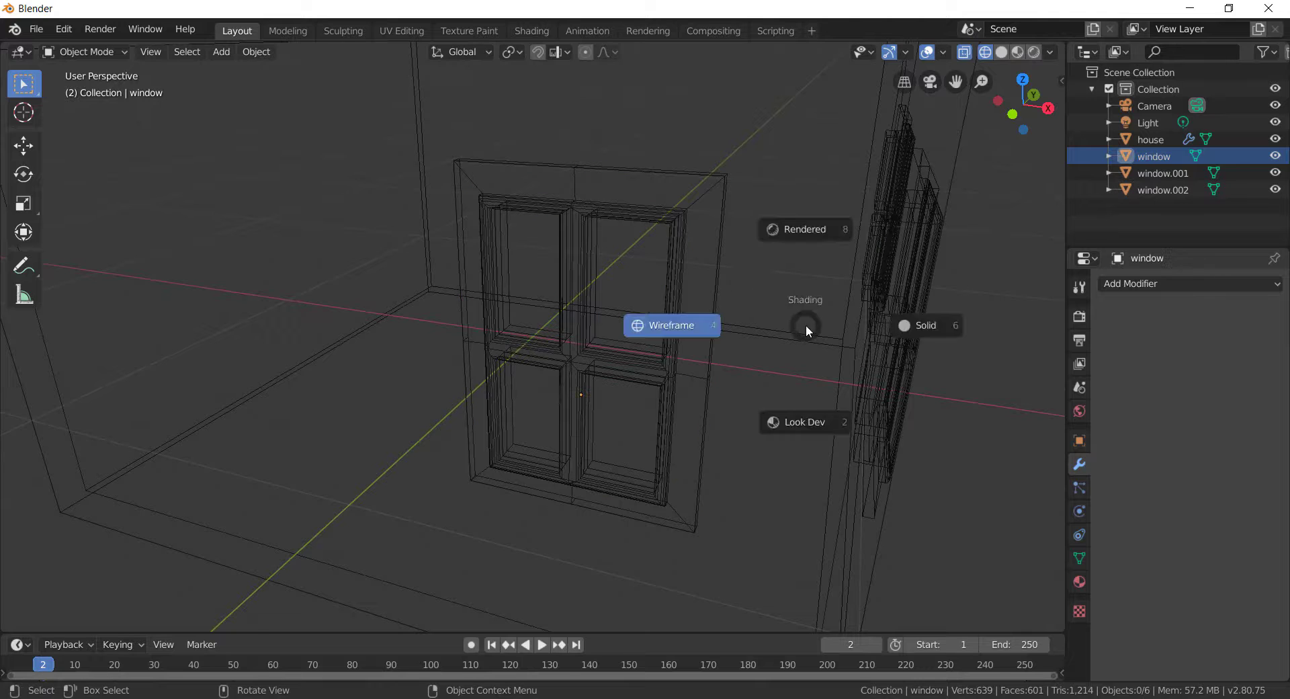
{"action": "left_click", "coordinate": [947, 326]}
Step: Isolate the gable-wall window in local view and open it in Edit Mode with face selection
{"action": "left_click", "coordinate": [643, 301]}
{"action": "mouse_move", "coordinate": [643, 301]}
{"action": "middle_mouse_down"}
{"action": "mouse_move", "coordinate": [732, 292]}
{"action": "mouse_move", "coordinate": [551, 278]}
{"action": "mouse_move", "coordinate": [559, 245]}
{"action": "mouse_move", "coordinate": [463, 248]}
{"action": "mouse_move", "coordinate": [190, 77]}
{"action": "middle_mouse_up"}
{"action": "left_click", "coordinate": [551, 277]}
{"action": "key", "text": "KP_Divide"}
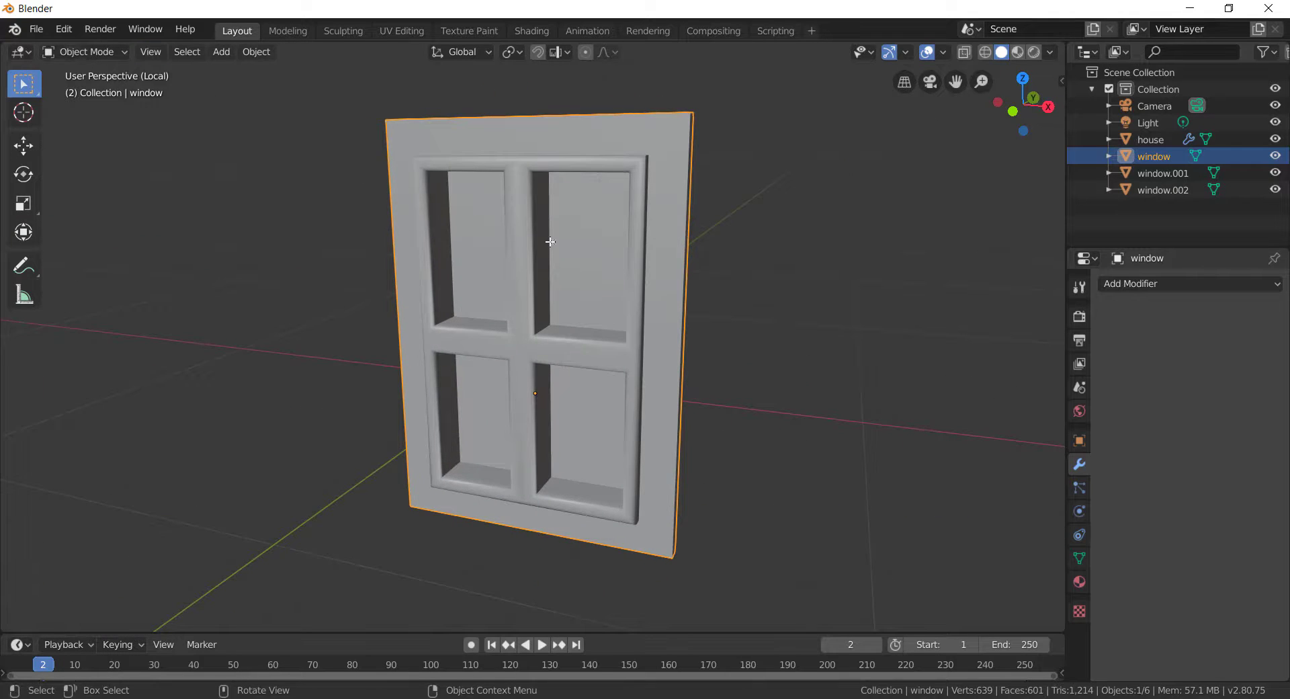
{"action": "key", "text": "Tab"}
{"action": "left_click", "coordinate": [176, 51]}
Step: Select the window's four pane faces and move them about 0.036 m along negative Y, toward the front of the frame
{"action": "left_click", "coordinate": [593, 268], "text": "shift"}
{"action": "left_click", "coordinate": [480, 262], "text": "shift"}
{"action": "left_click", "coordinate": [485, 408], "text": "shift"}
{"action": "left_click", "coordinate": [586, 425], "text": "shift"}
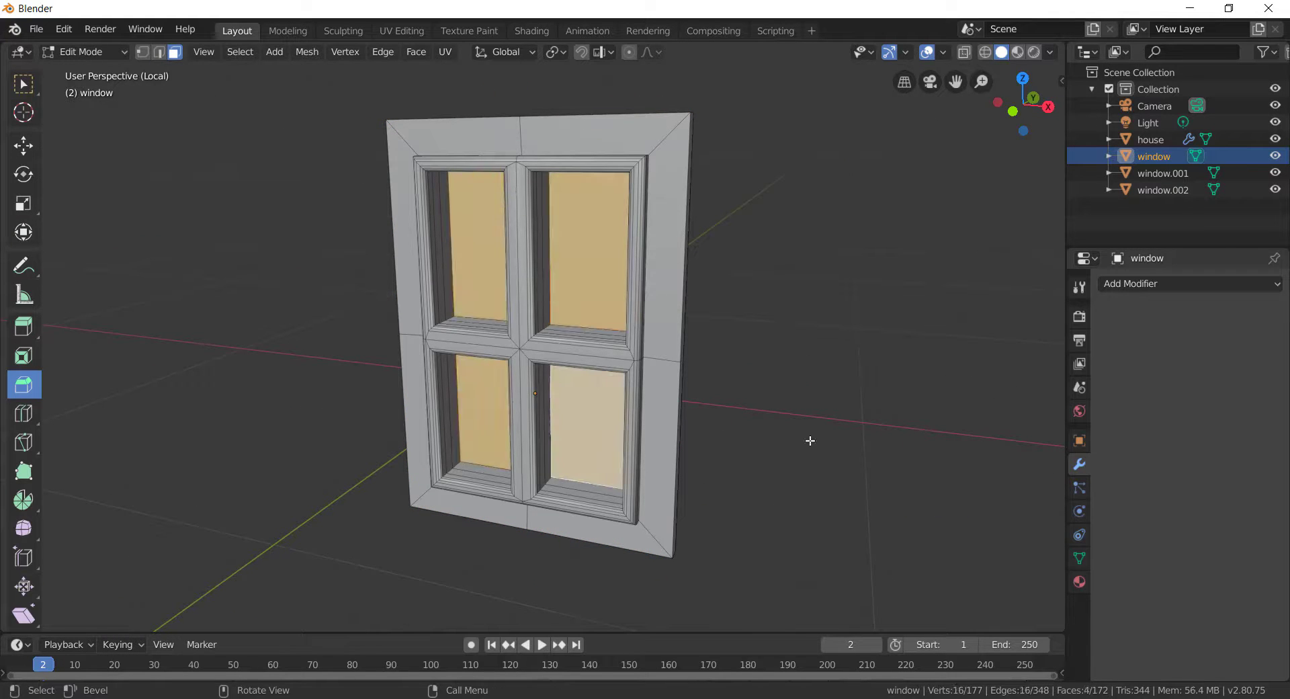
{"action": "key", "text": "g"}
{"action": "key", "text": "y"}
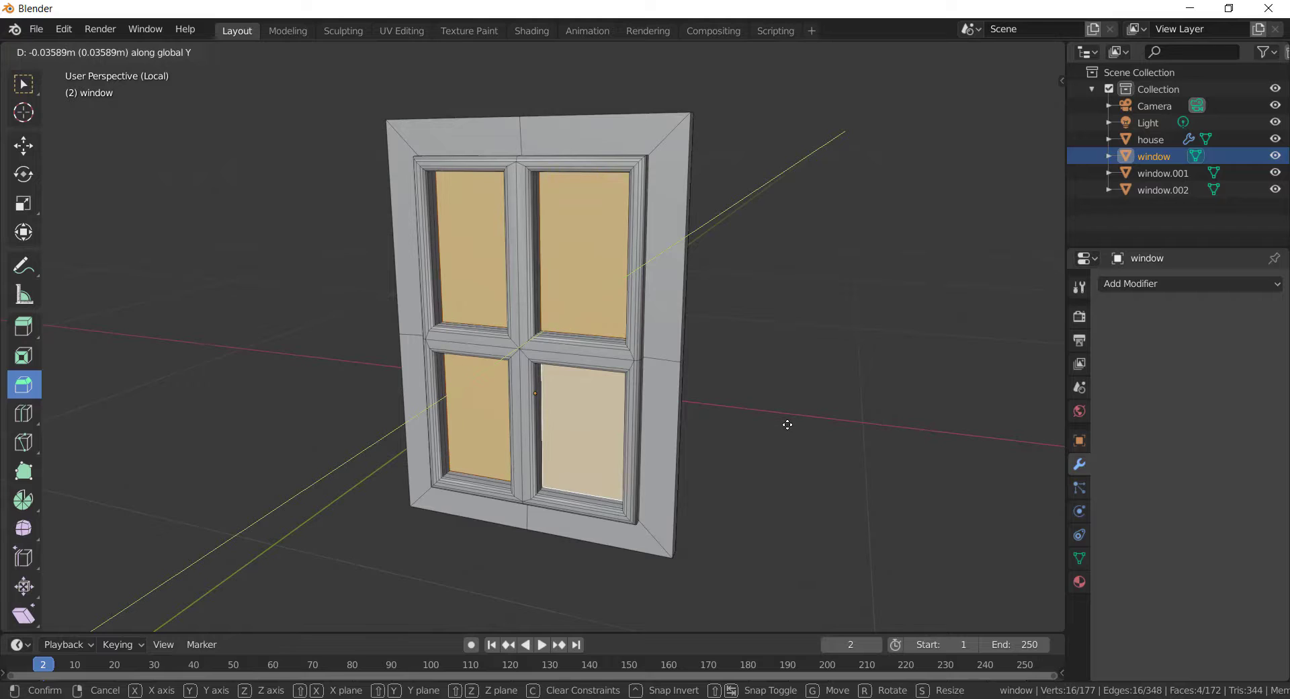
{"action": "left_click", "coordinate": [789, 424]}
Step: Deselect the panes, return to Object Mode, leave local view and select the house
{"action": "mouse_move", "coordinate": [793, 423]}
{"action": "middle_mouse_down"}
{"action": "mouse_move", "coordinate": [620, 393]}
{"action": "mouse_move", "coordinate": [801, 440]}
{"action": "middle_mouse_up"}
{"action": "scroll", "coordinate": [800, 440], "scroll_direction": "down", "scroll_amount": 2}
{"action": "left_click", "coordinate": [797, 430]}
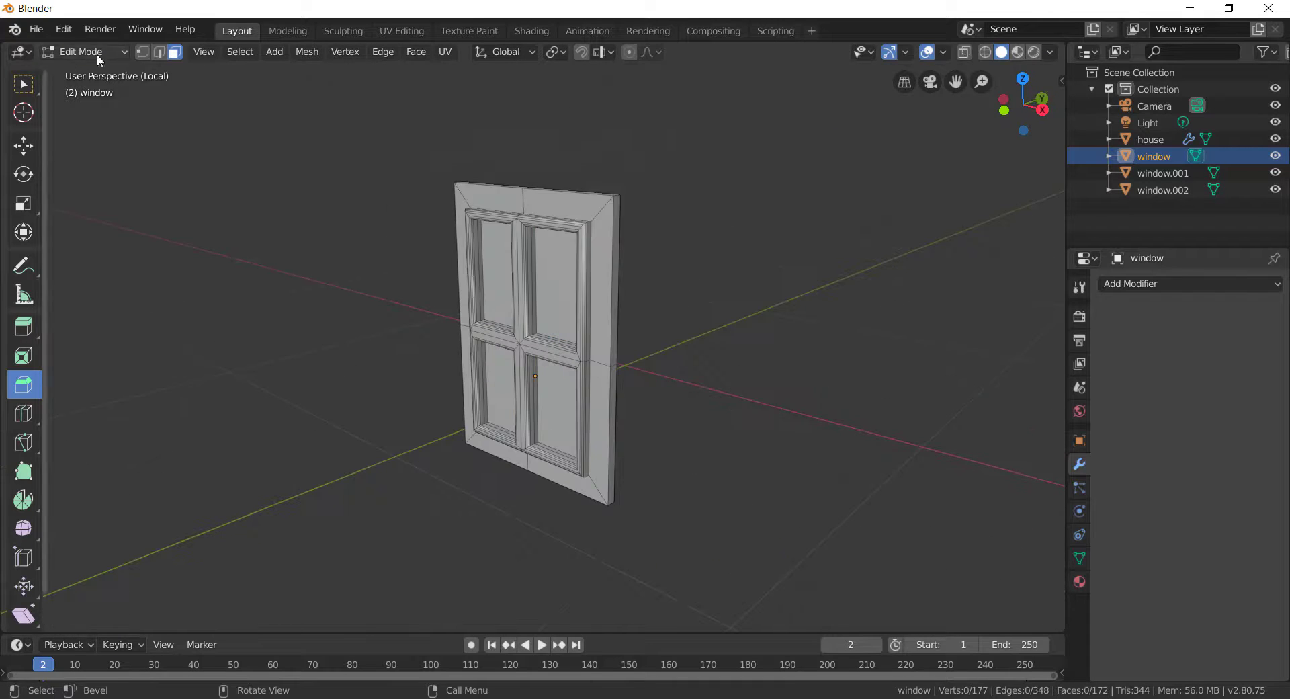
{"action": "key", "text": "Tab"}
{"action": "key", "text": "KP_Divide"}
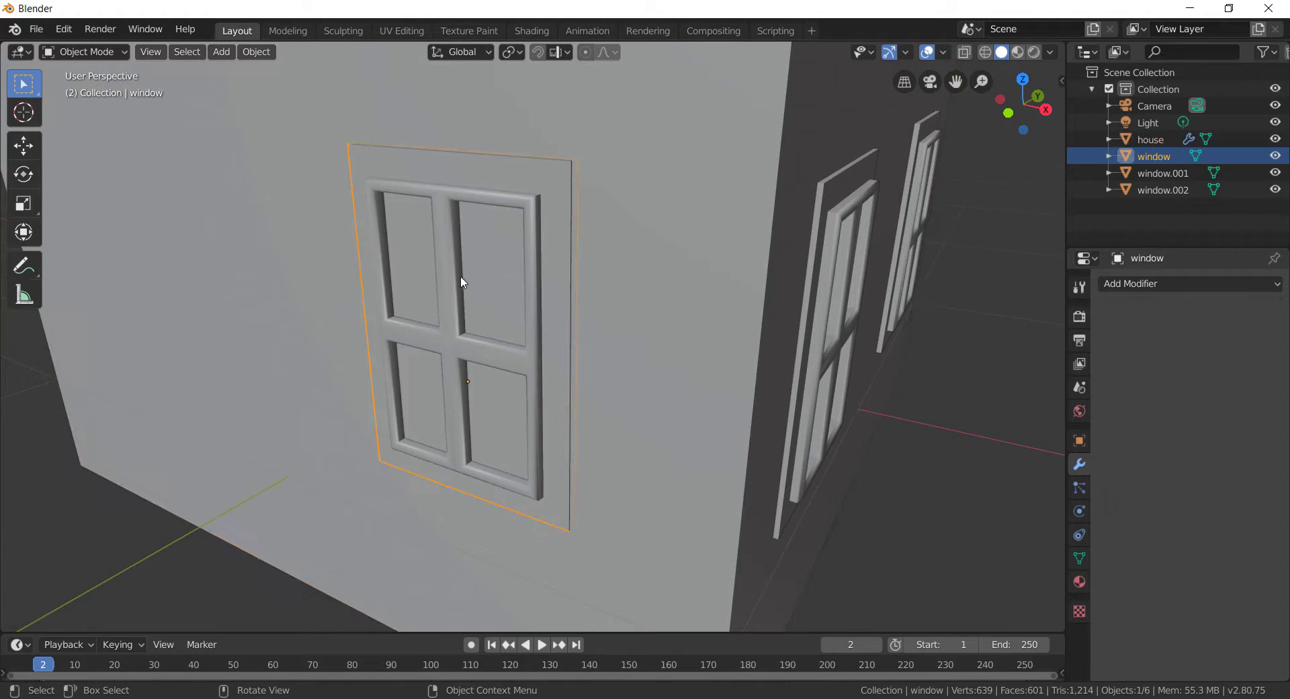
{"action": "left_click", "coordinate": [478, 310]}
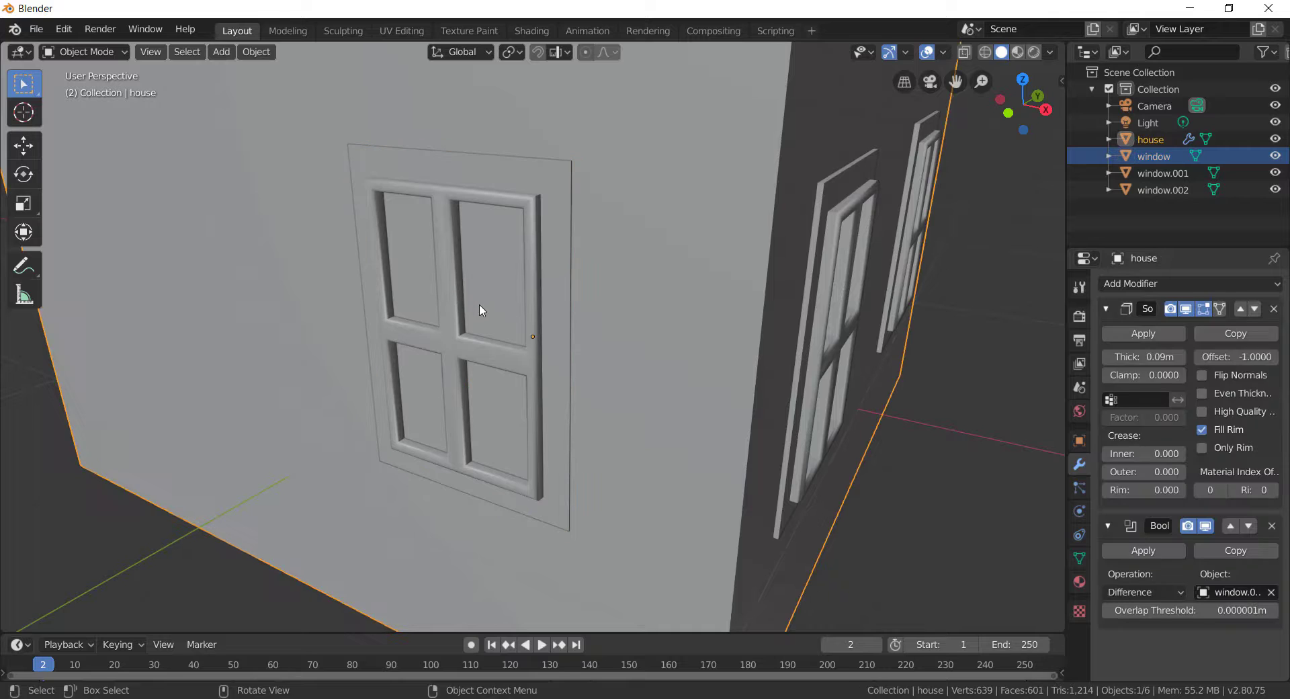
Step: Move the gable-wall window about 0.017 m along negative Y, out of the wall
{"action": "middle_click_drag", "start_coordinate": [477, 311], "coordinate": [349, 299]}
{"action": "key", "text": "g"}
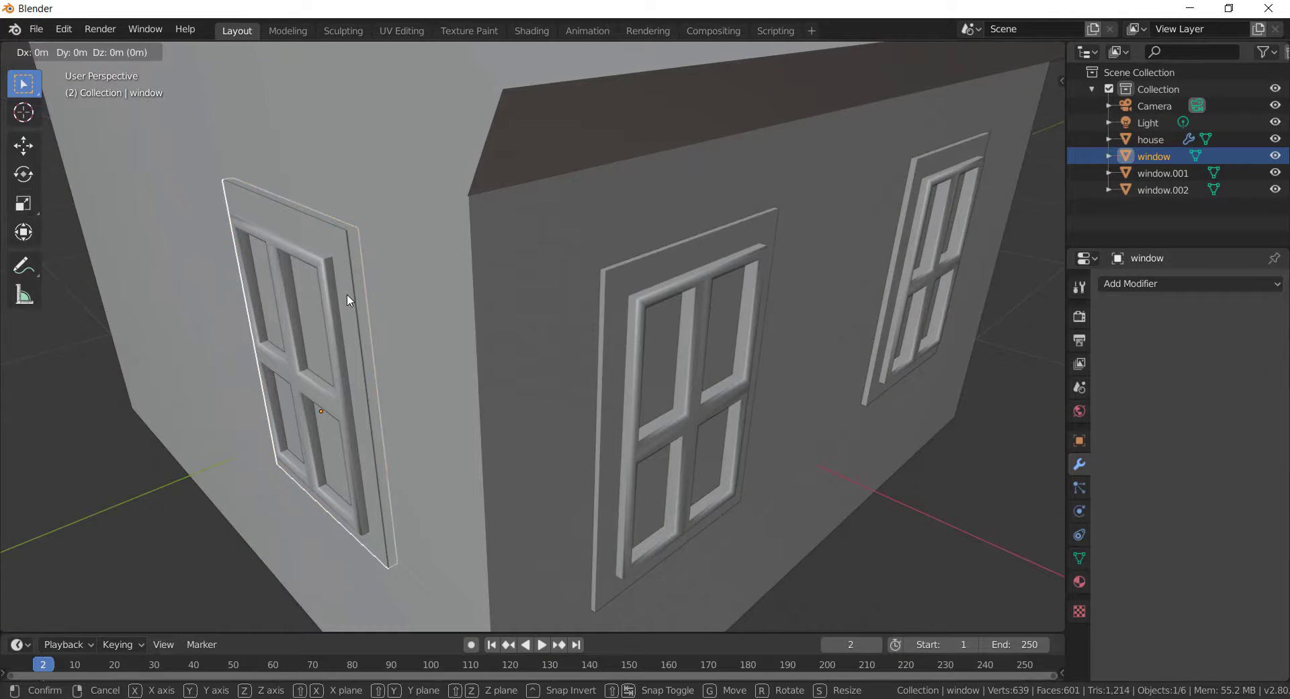
{"action": "key", "text": "y"}
{"action": "left_click", "coordinate": [338, 294]}
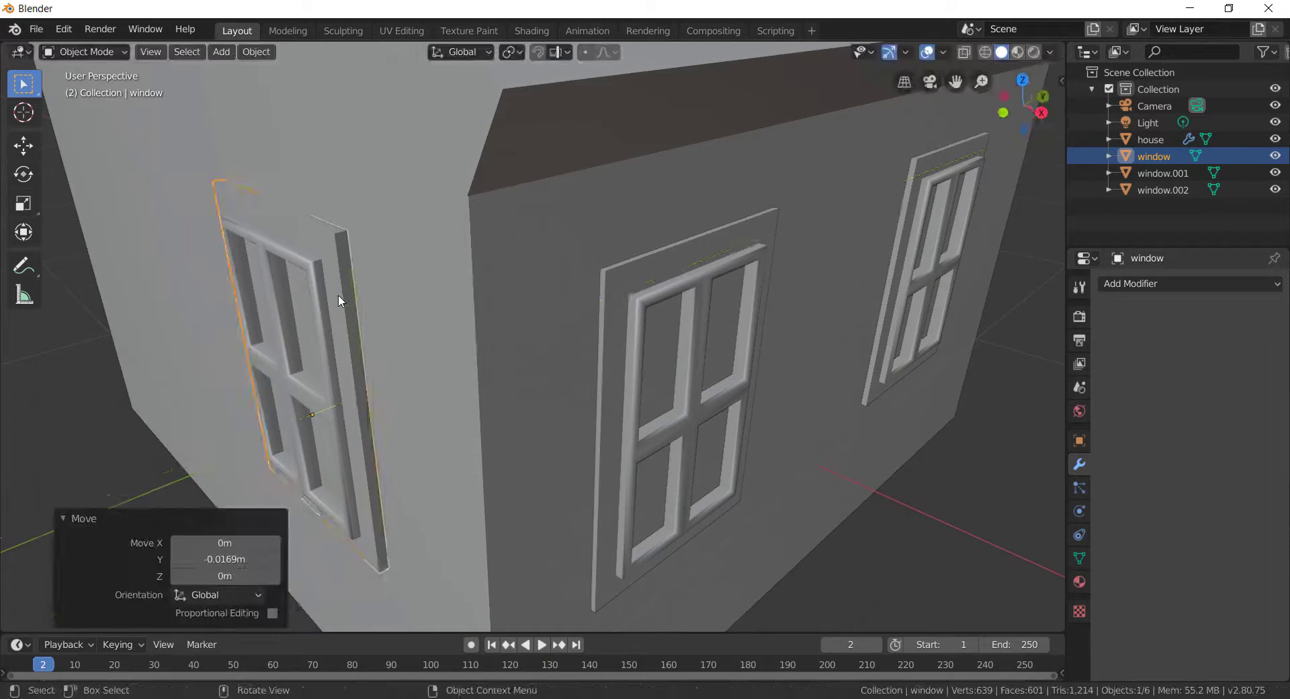
{"action": "middle_click_drag", "start_coordinate": [337, 295], "coordinate": [569, 291]}
{"action": "left_click", "coordinate": [763, 376]}
{"action": "left_click", "coordinate": [596, 301]}
{"action": "left_click", "coordinate": [922, 392]}
{"action": "middle_click_drag", "start_coordinate": [922, 392], "coordinate": [800, 396]}
{"action": "middle_click_drag", "start_coordinate": [208, 290], "coordinate": [272, 288]}
{"action": "left_click", "coordinate": [274, 287]}
{"action": "key", "text": "Delete"}
{"action": "key", "text": "ctrl+z"}
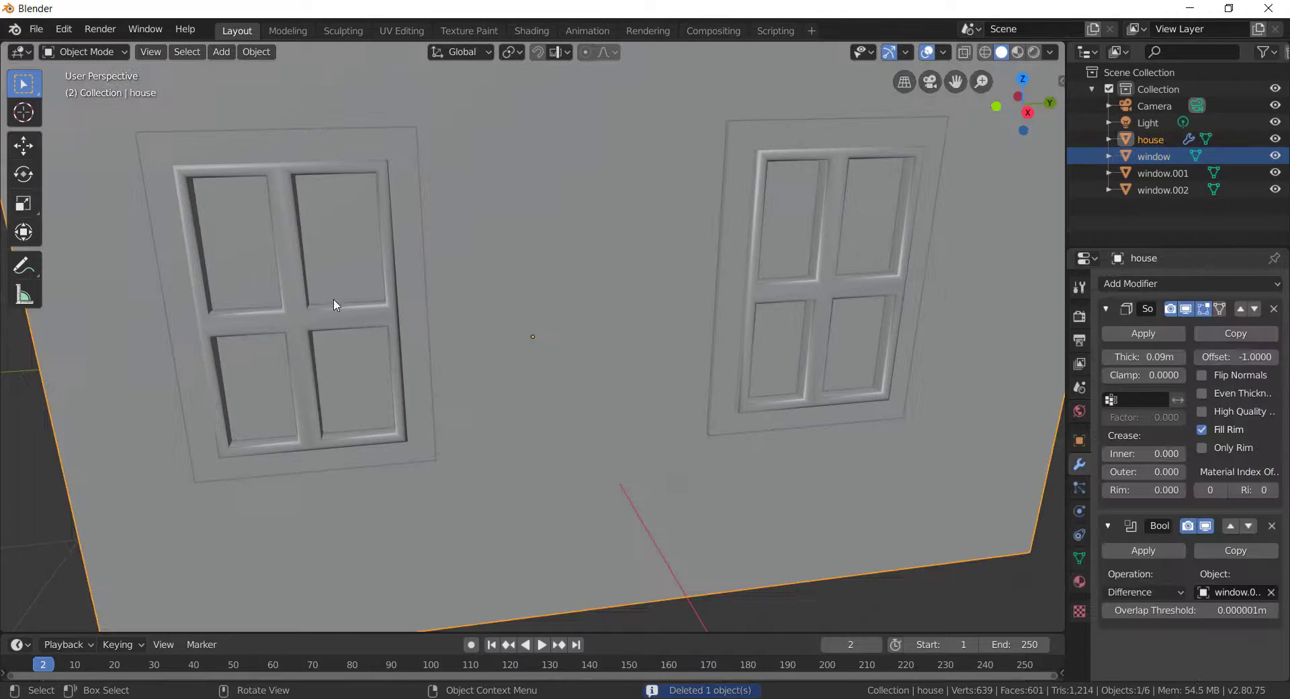
Step: Delete the two existing windows on the side wall
{"action": "left_click", "coordinate": [321, 317]}
{"action": "key", "text": "Delete"}
{"action": "left_click", "coordinate": [827, 302]}
{"action": "key", "text": "Delete"}
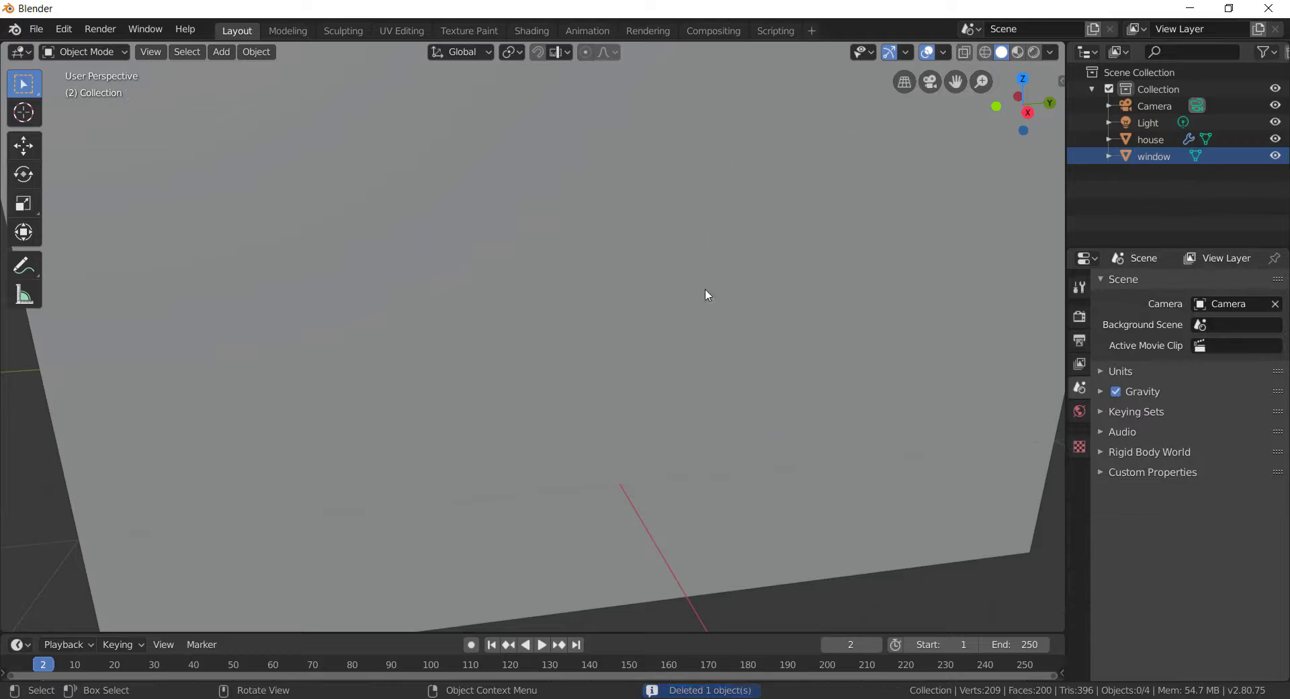
Step: Duplicate the gable-wall window 1.59 m along Y and rotate the copy 90° about Z
{"action": "middle_click_drag", "start_coordinate": [705, 291], "coordinate": [463, 316]}
{"action": "left_click", "coordinate": [343, 280]}
{"action": "key", "text": "shift+d"}
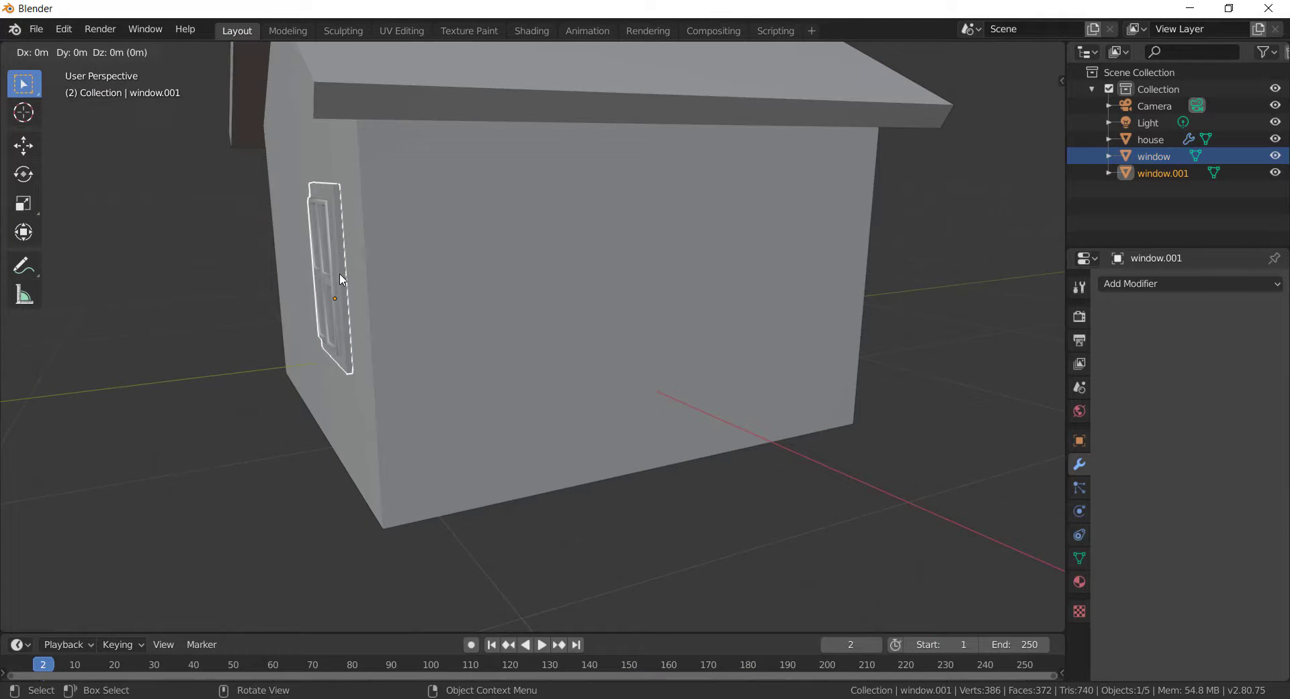
{"action": "left_click", "coordinate": [711, 262]}
{"action": "key", "text": "r"}
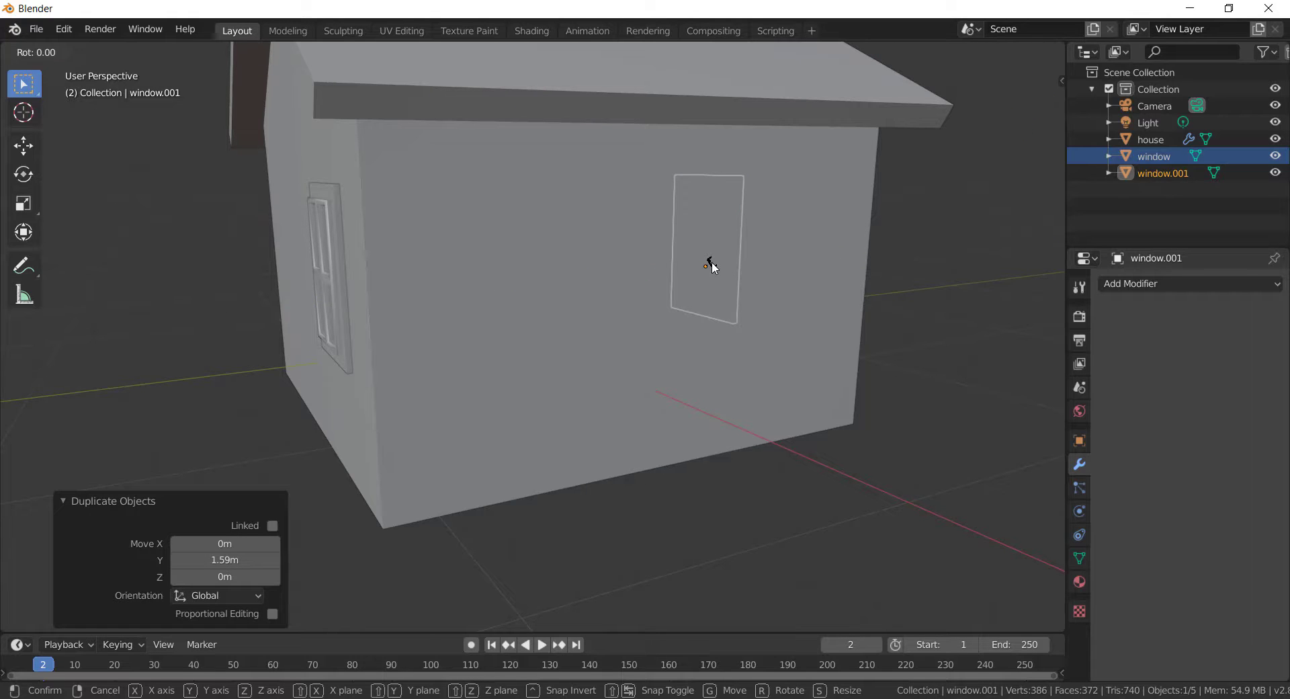
{"action": "key", "text": "z"}
{"action": "key", "text": "Return"}
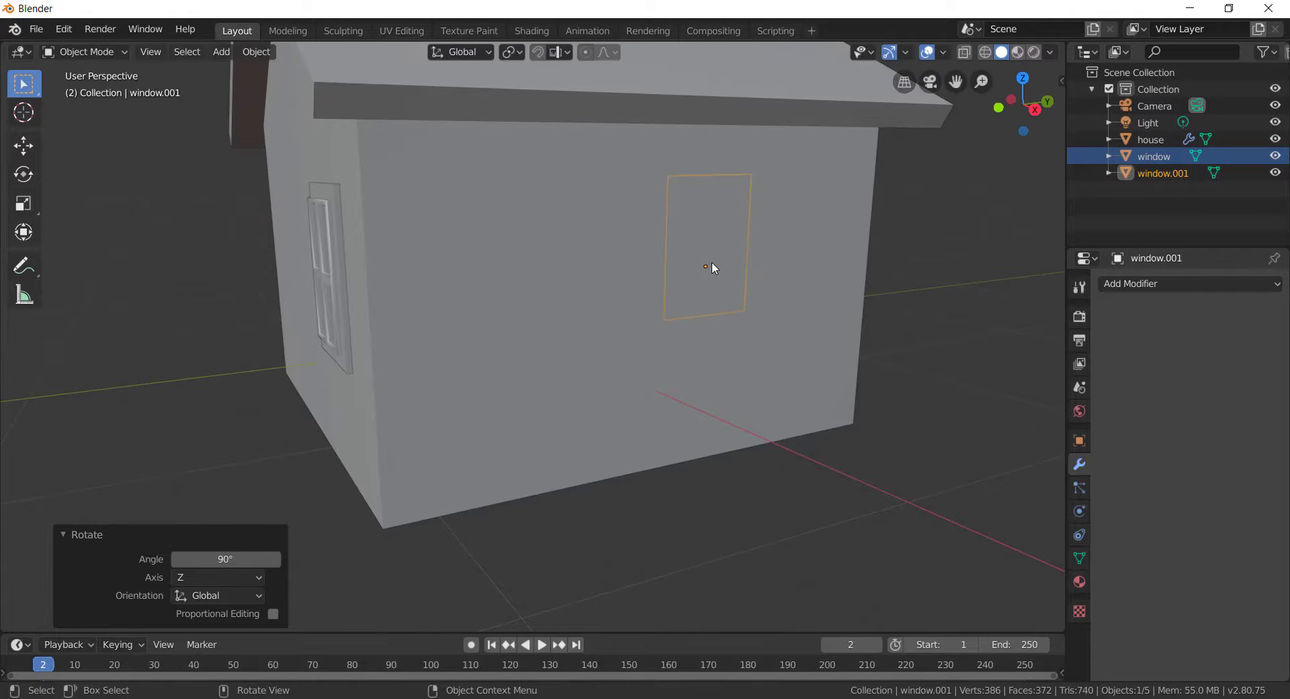
Step: Move the rotated window copy outward along X so it sits in the side wall's outer face
{"action": "key", "text": "g"}
{"action": "key", "text": "x"}
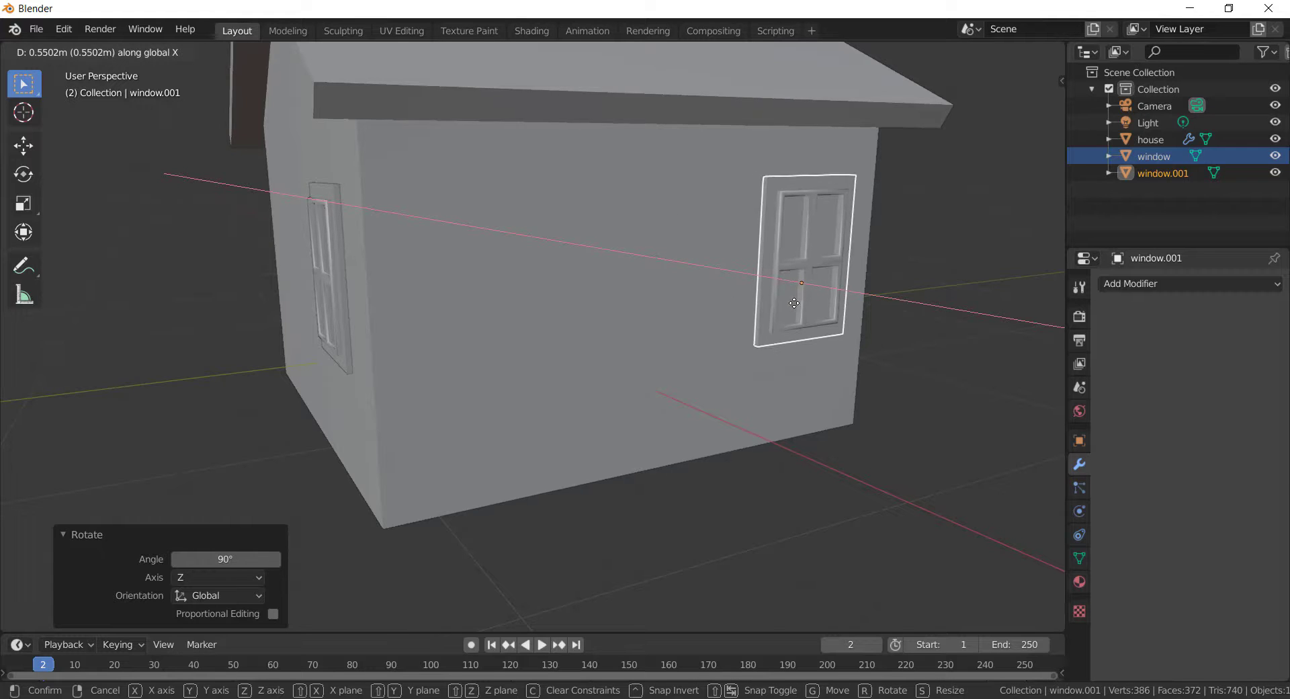
{"action": "left_click", "coordinate": [799, 290]}
{"action": "left_click", "coordinate": [928, 277]}
{"action": "key", "text": "ctrl+z"}
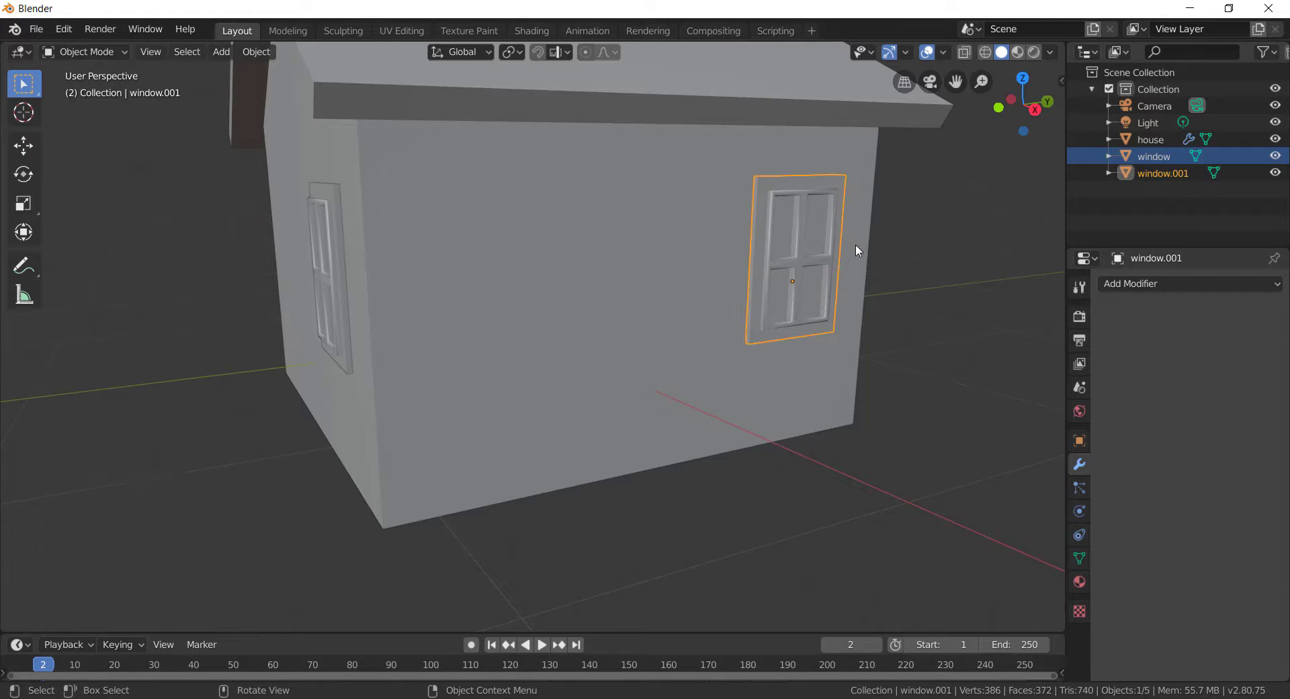
Step: Duplicate the side-wall window about 1.16 m along negative Y to the wall's other end
{"action": "middle_click_drag", "start_coordinate": [856, 244], "coordinate": [752, 267]}
{"action": "key", "text": "shift+d"}
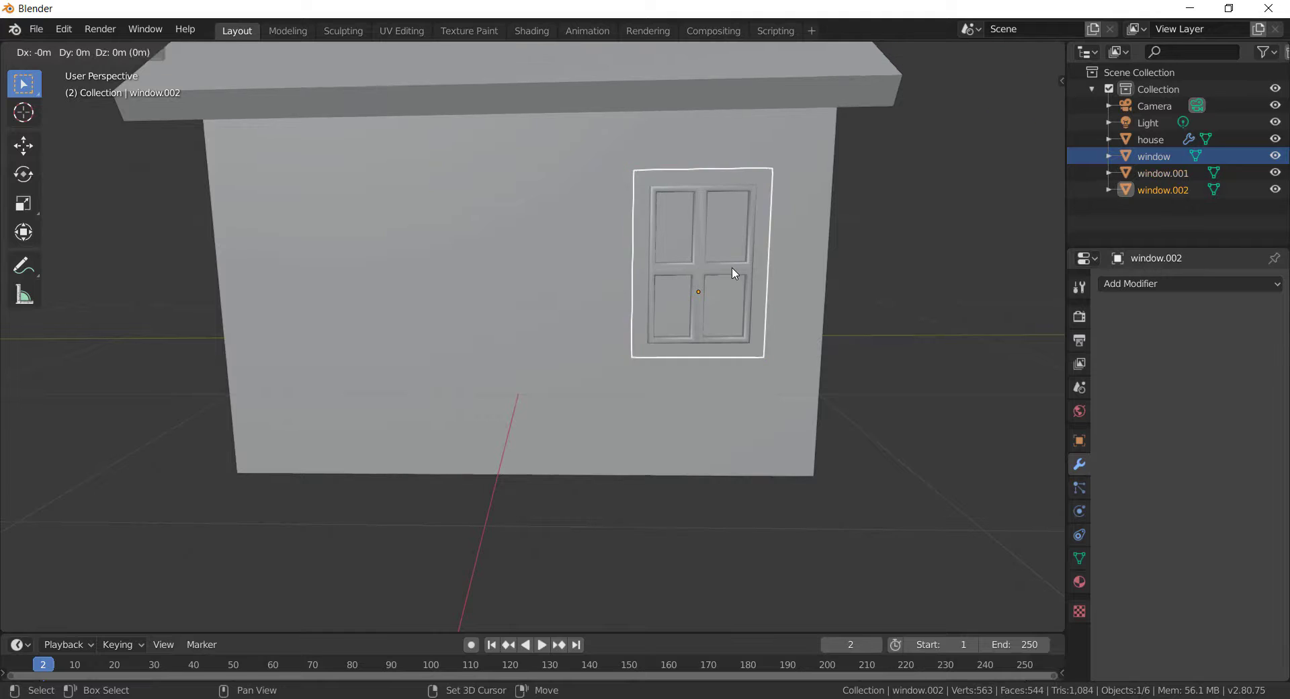
{"action": "key", "text": "y"}
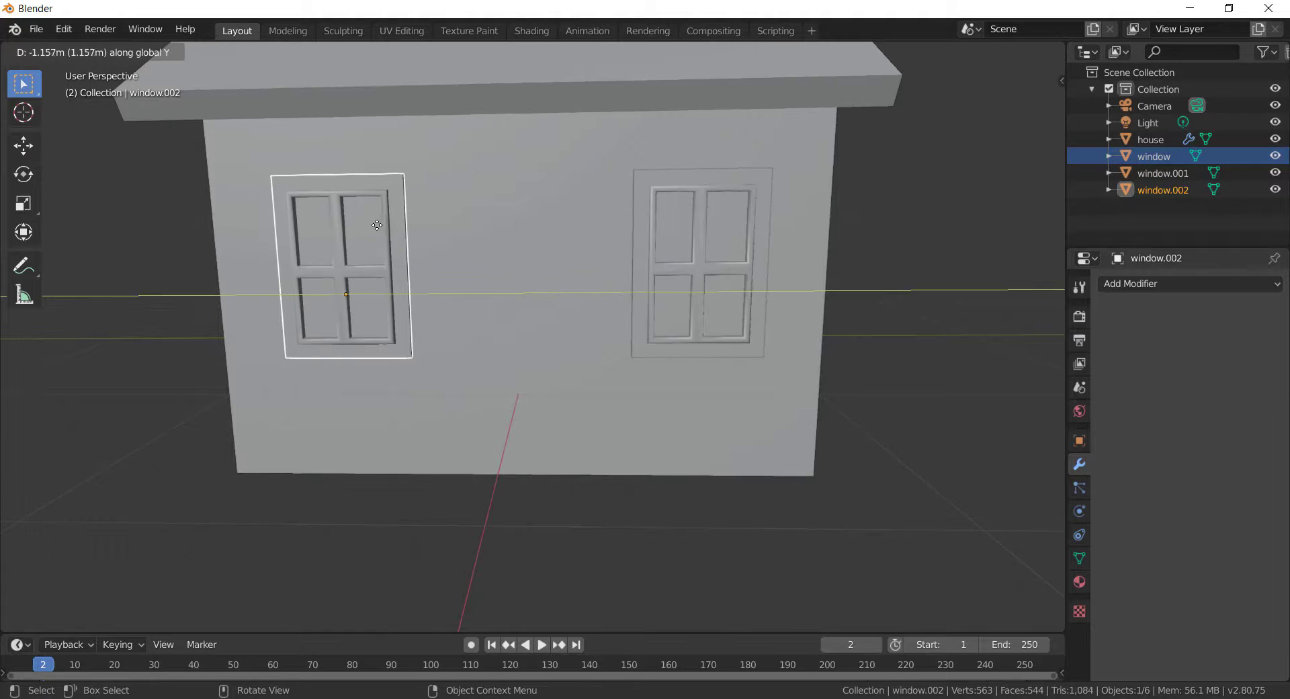
{"action": "left_click", "coordinate": [376, 269]}
Step: Duplicate both side-wall windows 2.36 m along negative X past the opposite wall and rotate the copies 180° about Z
{"action": "middle_click_drag", "start_coordinate": [376, 269], "coordinate": [966, 335]}
{"action": "left_click", "coordinate": [567, 284], "text": "shift"}
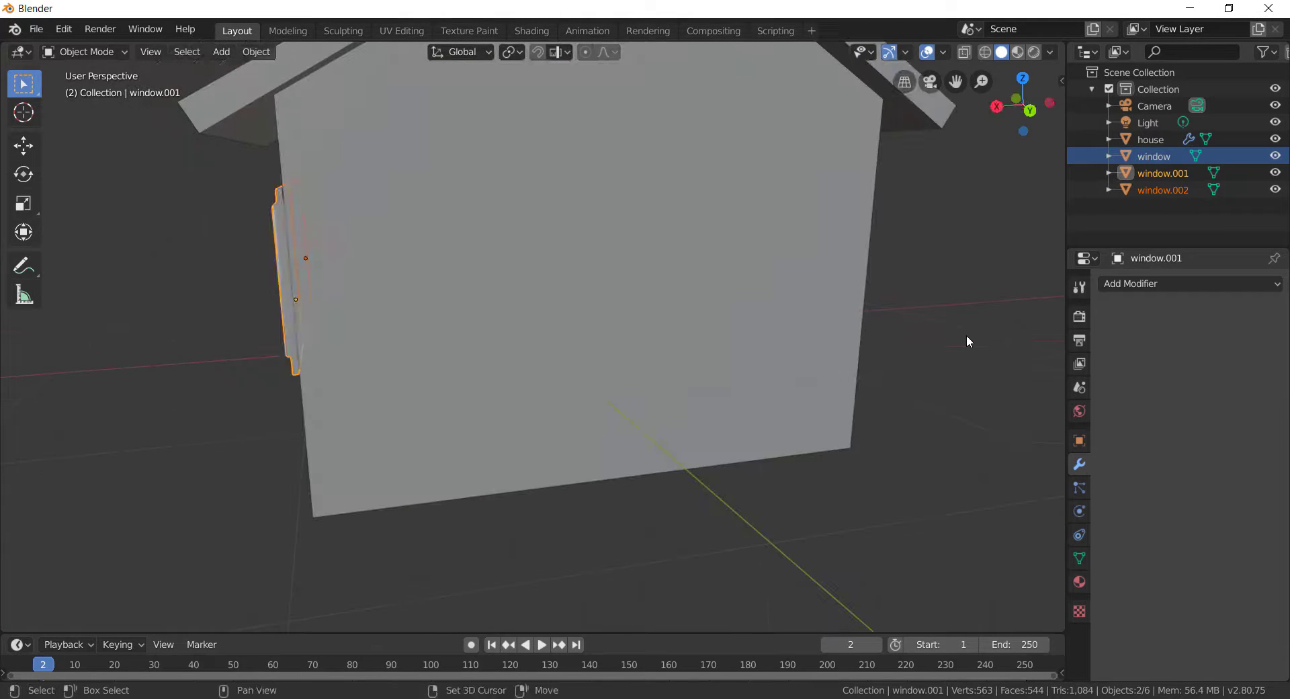
{"action": "key", "text": "shift+d"}
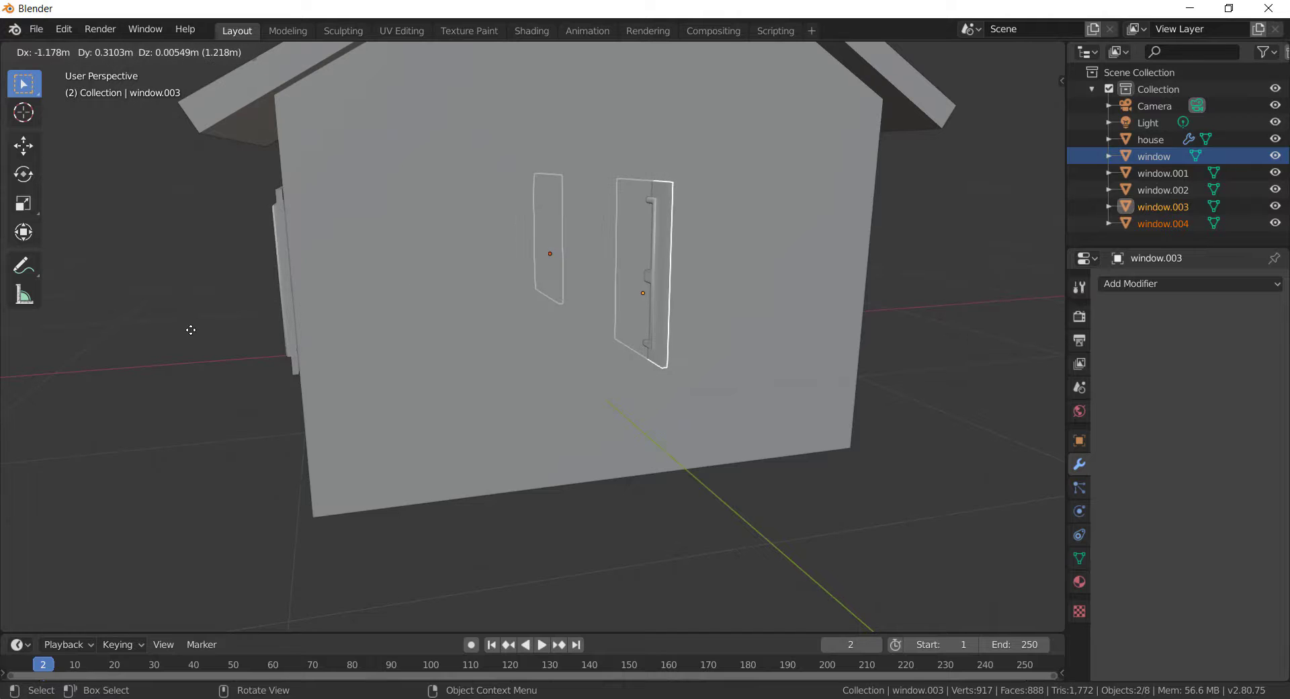
{"action": "key", "text": "x"}
{"action": "left_click", "coordinate": [394, 329]}
{"action": "middle_click_drag", "start_coordinate": [394, 328], "coordinate": [675, 374]}
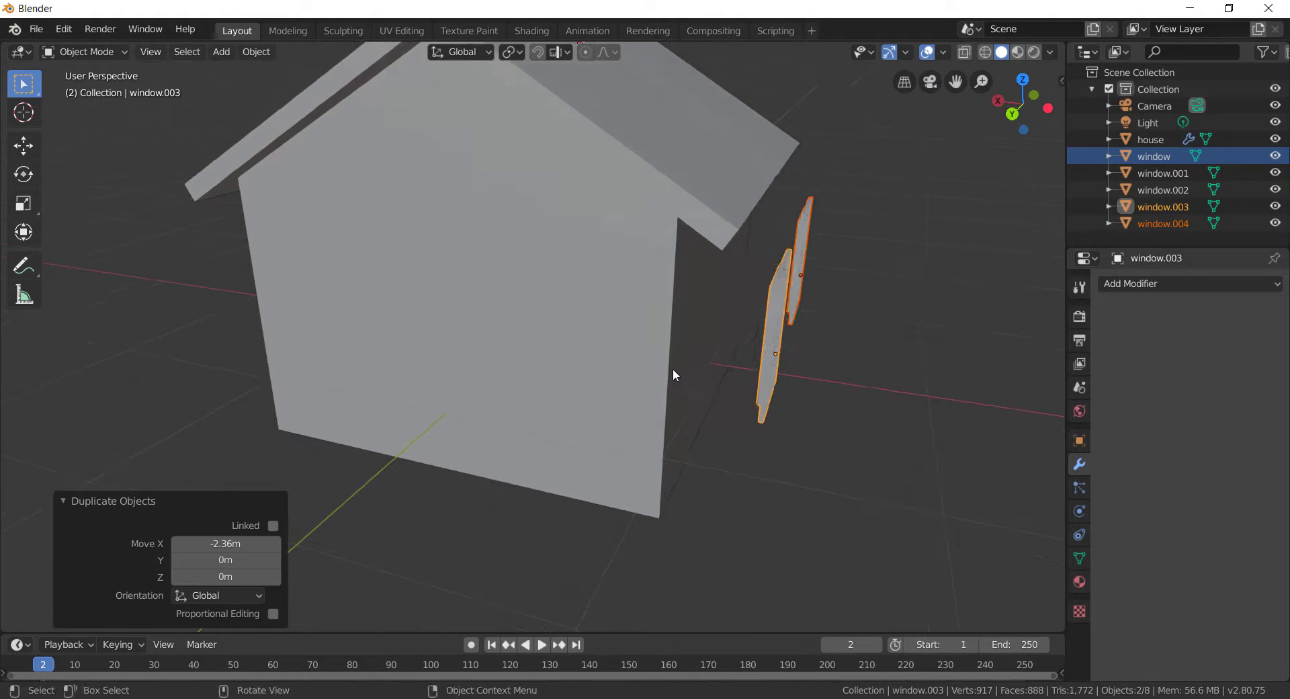
{"action": "type", "text": "rz"}
{"action": "type", "text": "180"}
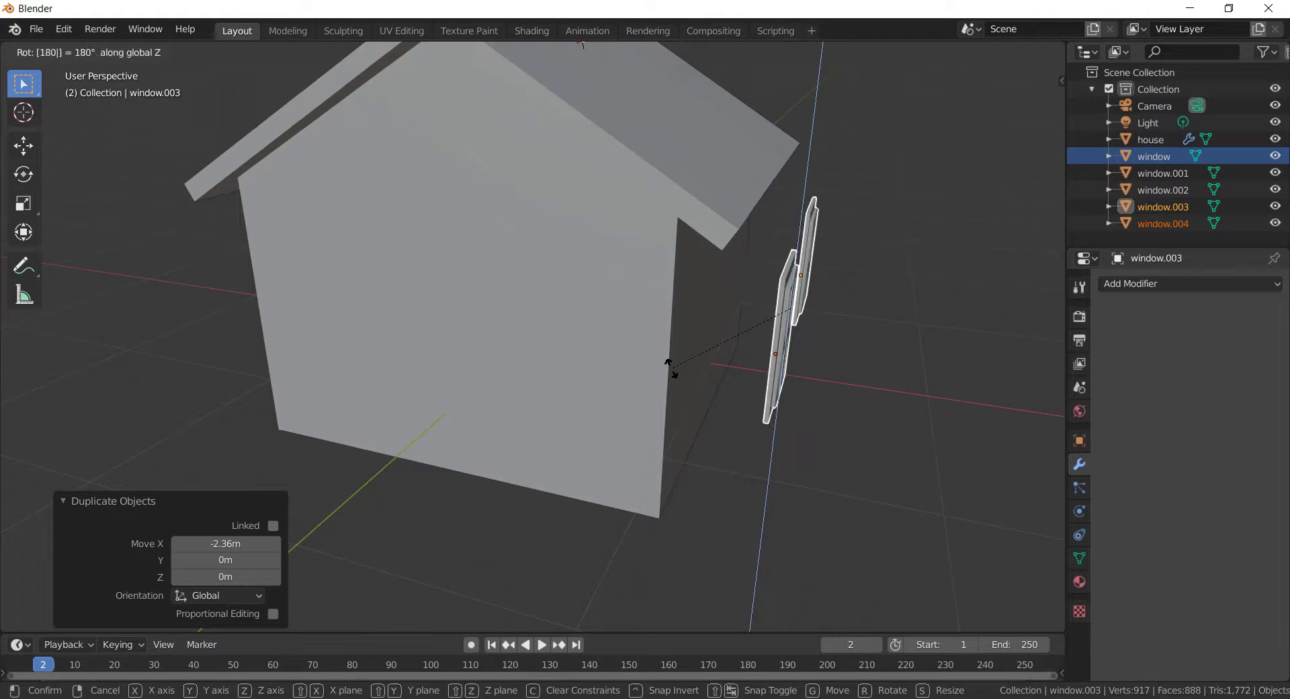
{"action": "key", "text": "Return"}
Step: Try moving the rotated window pair along X into the opposite side wall, and undo the move
{"action": "middle_click_drag", "start_coordinate": [672, 367], "coordinate": [816, 383]}
{"action": "key", "text": "g"}
{"action": "key", "text": "x"}
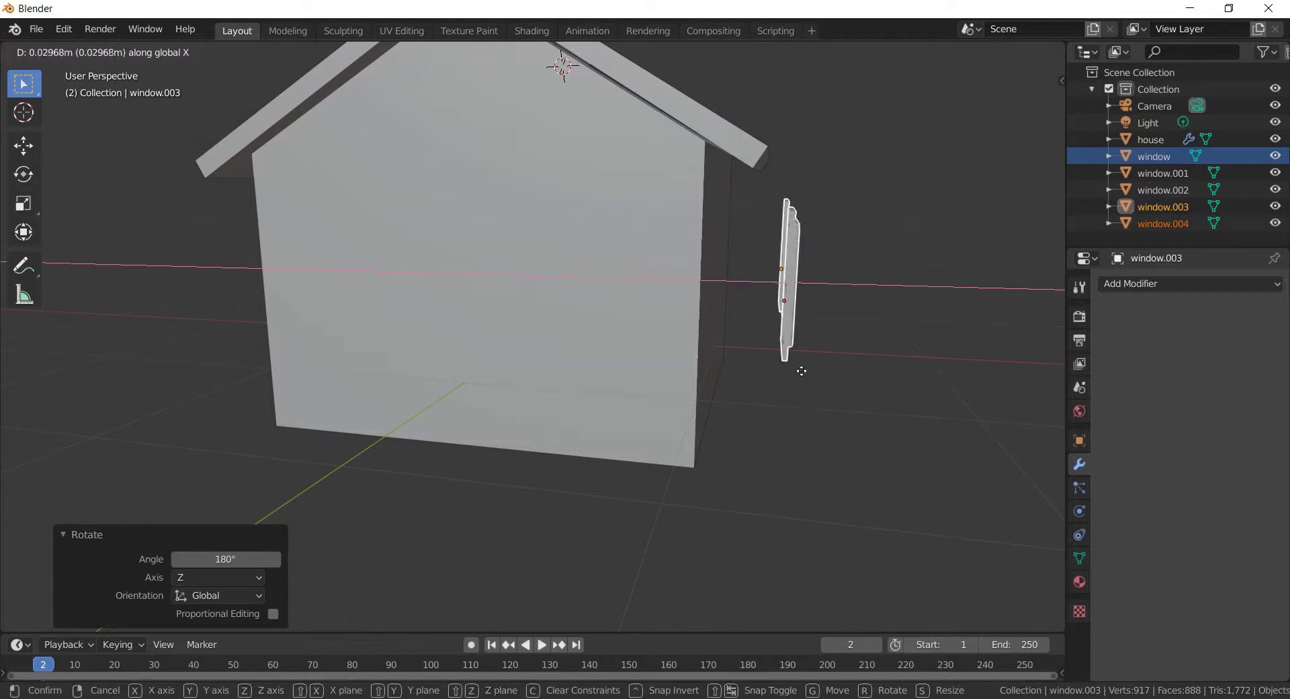
{"action": "left_click", "coordinate": [740, 360]}
{"action": "middle_click_drag", "start_coordinate": [740, 360], "coordinate": [647, 356]}
{"action": "left_click", "coordinate": [705, 300]}
{"action": "middle_click_drag", "start_coordinate": [706, 299], "coordinate": [807, 314]}
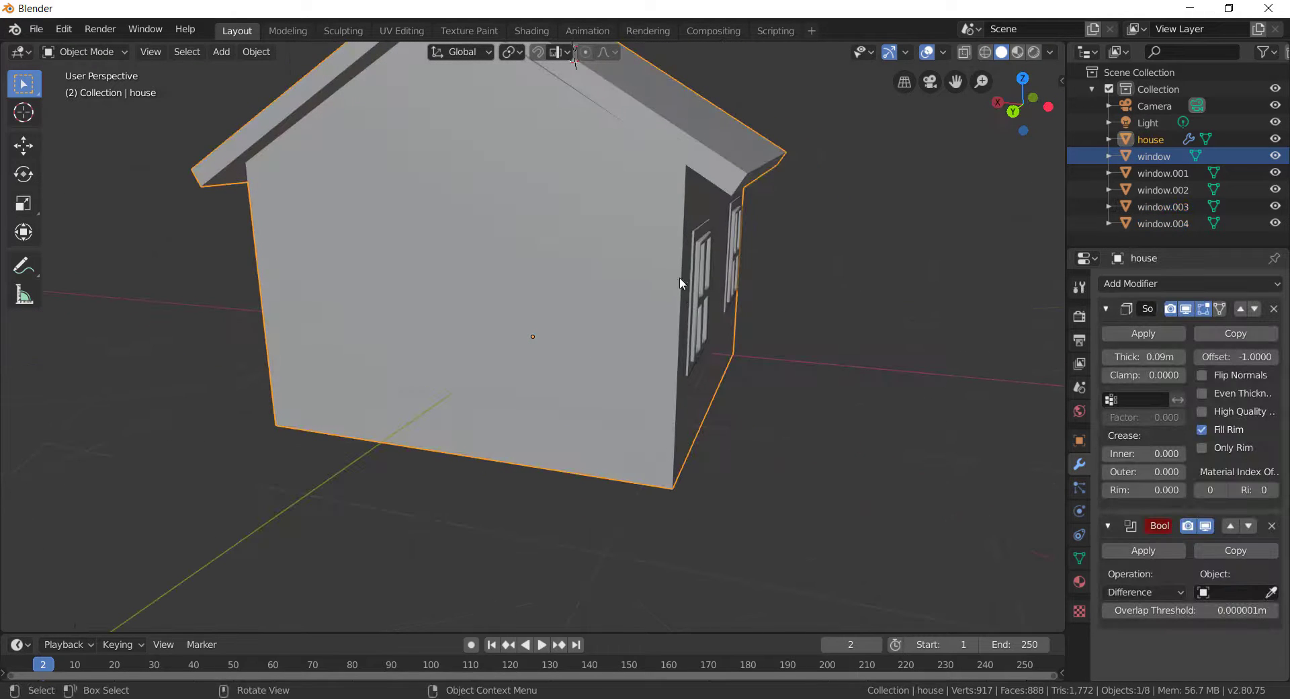
{"action": "key", "text": "ctrl+z"}
Step: Move the rotated window pair 0.335 m along X toward the wall, and nudge it another 0.0128 m along X
{"action": "key", "text": "g"}
{"action": "key", "text": "x"}
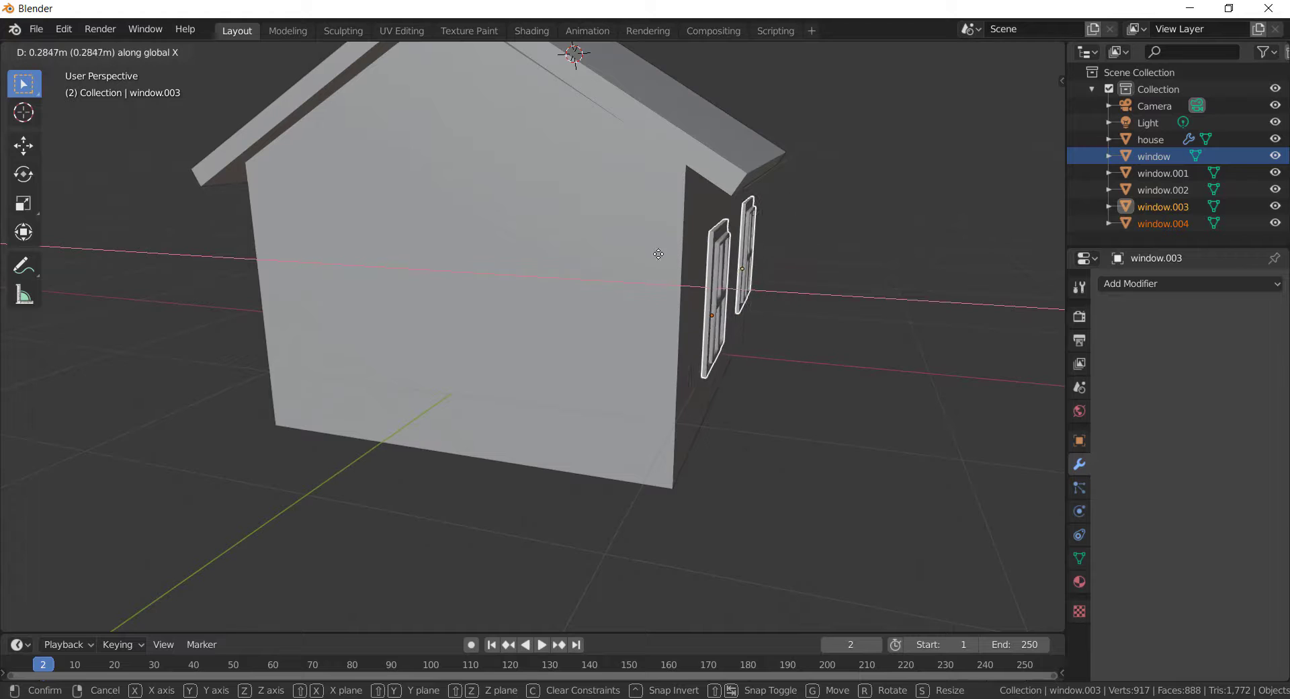
{"action": "left_click", "coordinate": [655, 253]}
{"action": "middle_click_drag", "start_coordinate": [655, 253], "coordinate": [833, 305]}
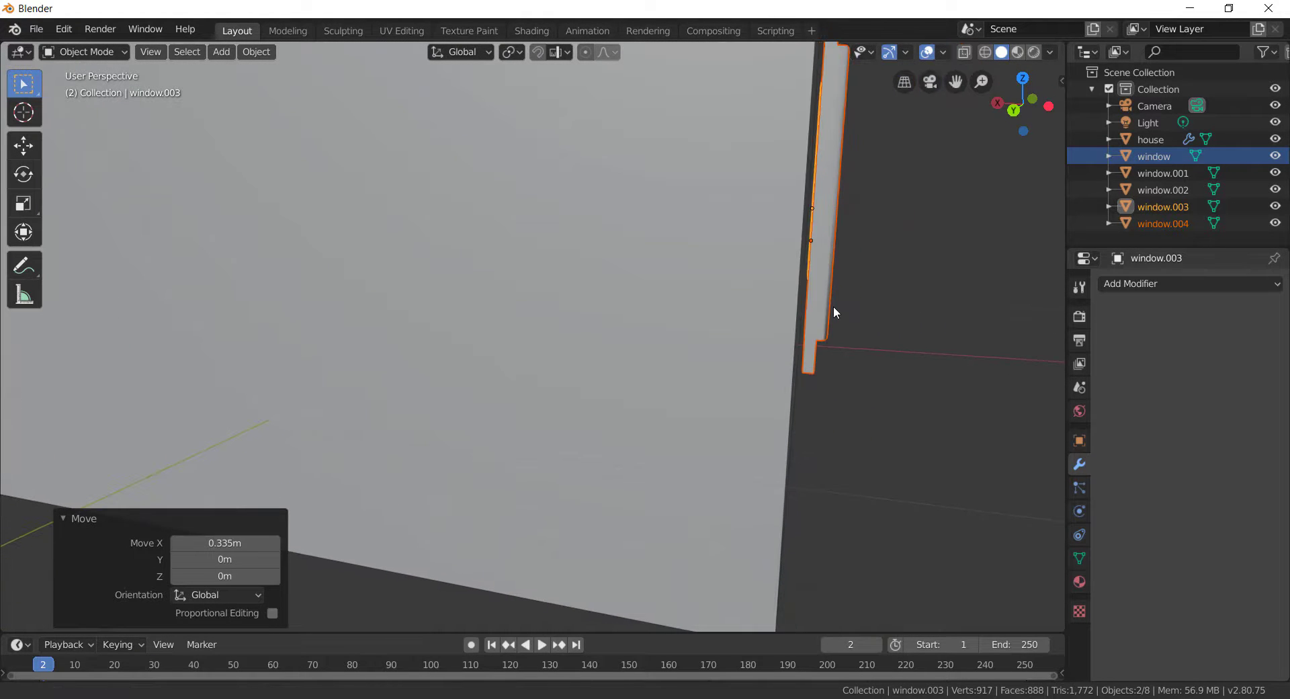
{"action": "key", "text": "g"}
{"action": "key", "text": "x"}
{"action": "left_click", "coordinate": [829, 300]}
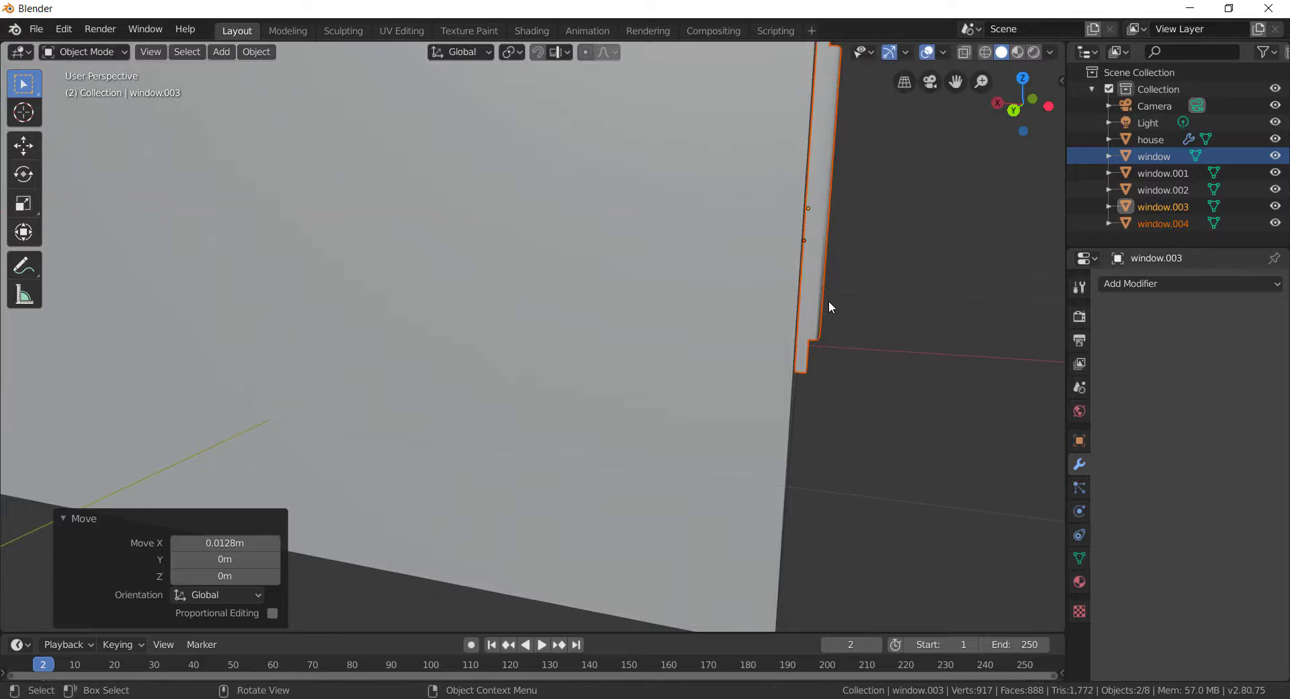
Step: Try shifting the window pair along negative Y, and undo this and the preceding X moves
{"action": "key", "text": "g"}
{"action": "key", "text": "y"}
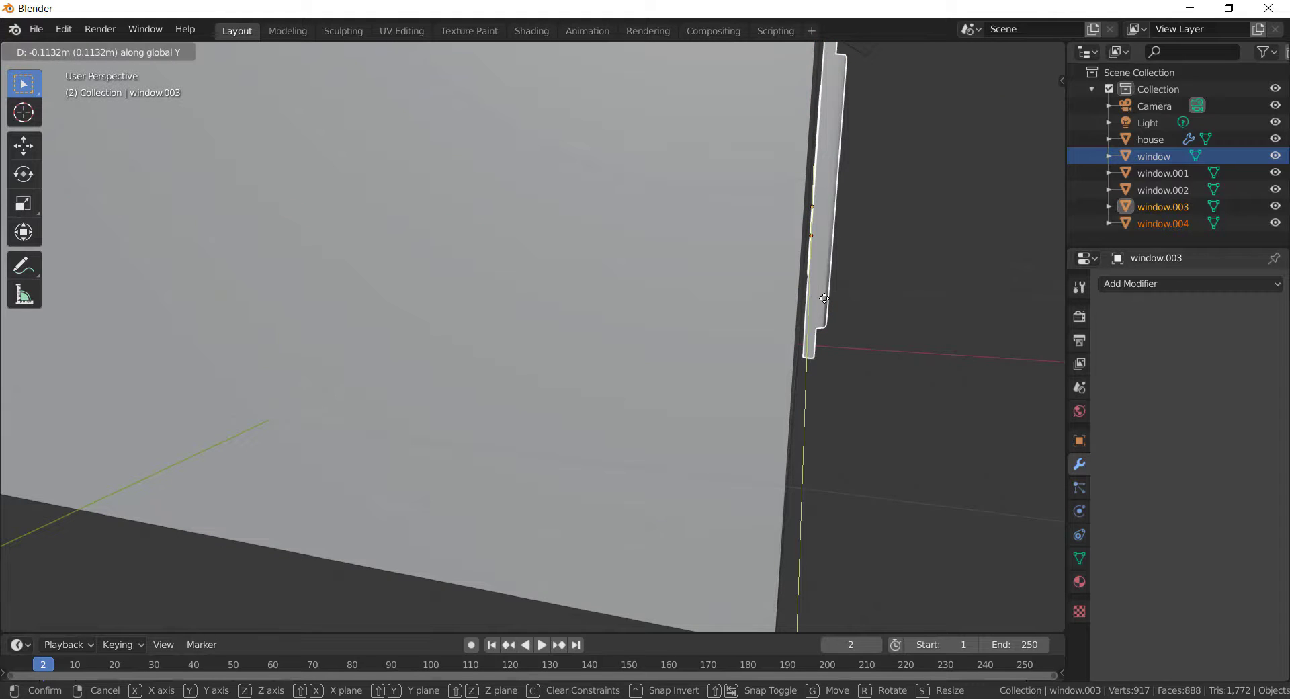
{"action": "left_click", "coordinate": [824, 298]}
{"action": "key", "text": "ctrl+z"}
{"action": "key", "text": "ctrl+z"}
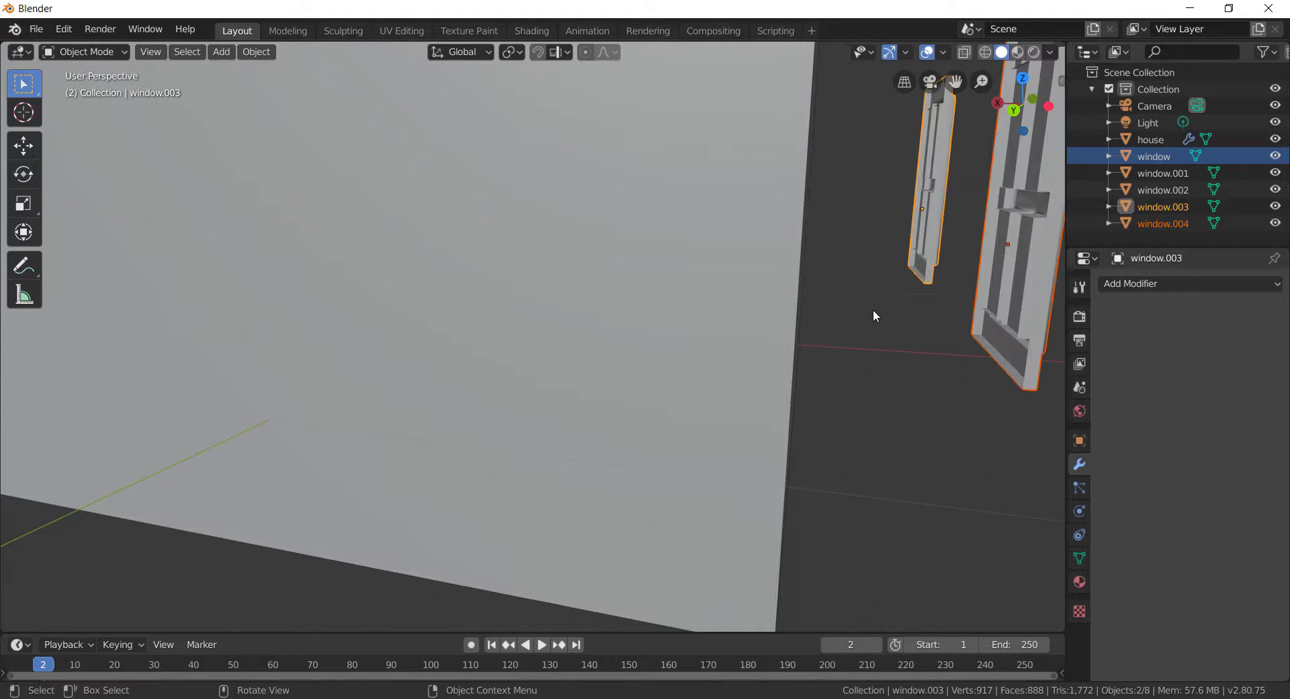
Step: Move the rotated window pair 0.358 m along X so it sits in the opposite side wall
{"action": "key", "text": "g"}
{"action": "key", "text": "x"}
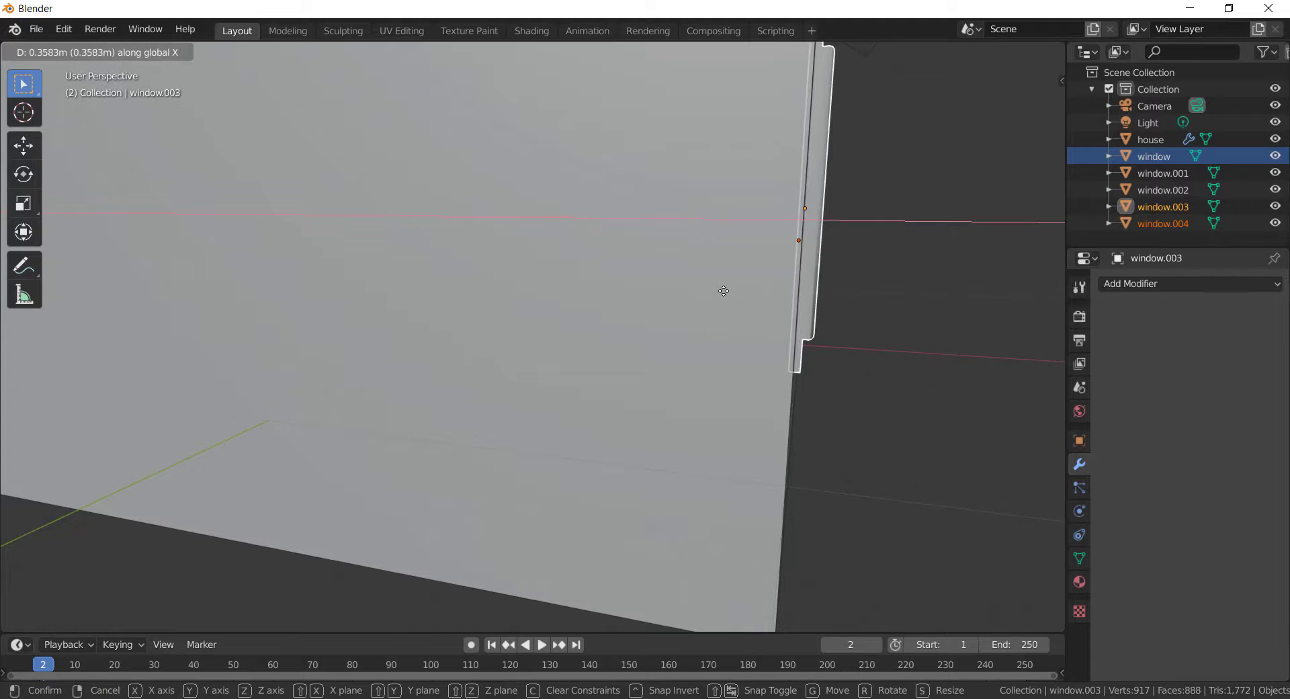
{"action": "left_click", "coordinate": [723, 290]}
{"action": "scroll", "coordinate": [855, 309], "scroll_direction": "down", "scroll_amount": 10}
{"action": "middle_click_drag", "start_coordinate": [748, 374], "coordinate": [716, 376]}
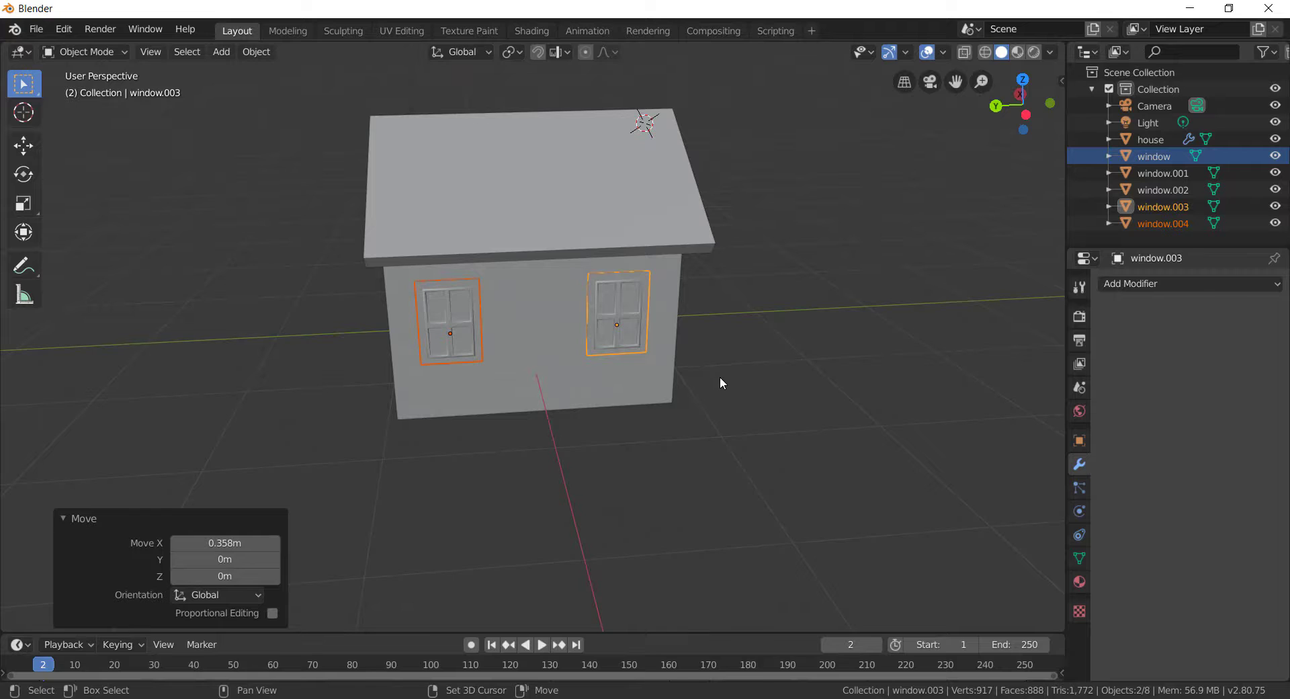
Step: Add a cube mesh to the scene
{"action": "key", "text": "shift+a"}
{"action": "left_click", "coordinate": [840, 394]}
{"action": "scroll", "coordinate": [759, 336], "scroll_direction": "down", "scroll_amount": 5}
{"action": "right_click", "coordinate": [600, 246]}
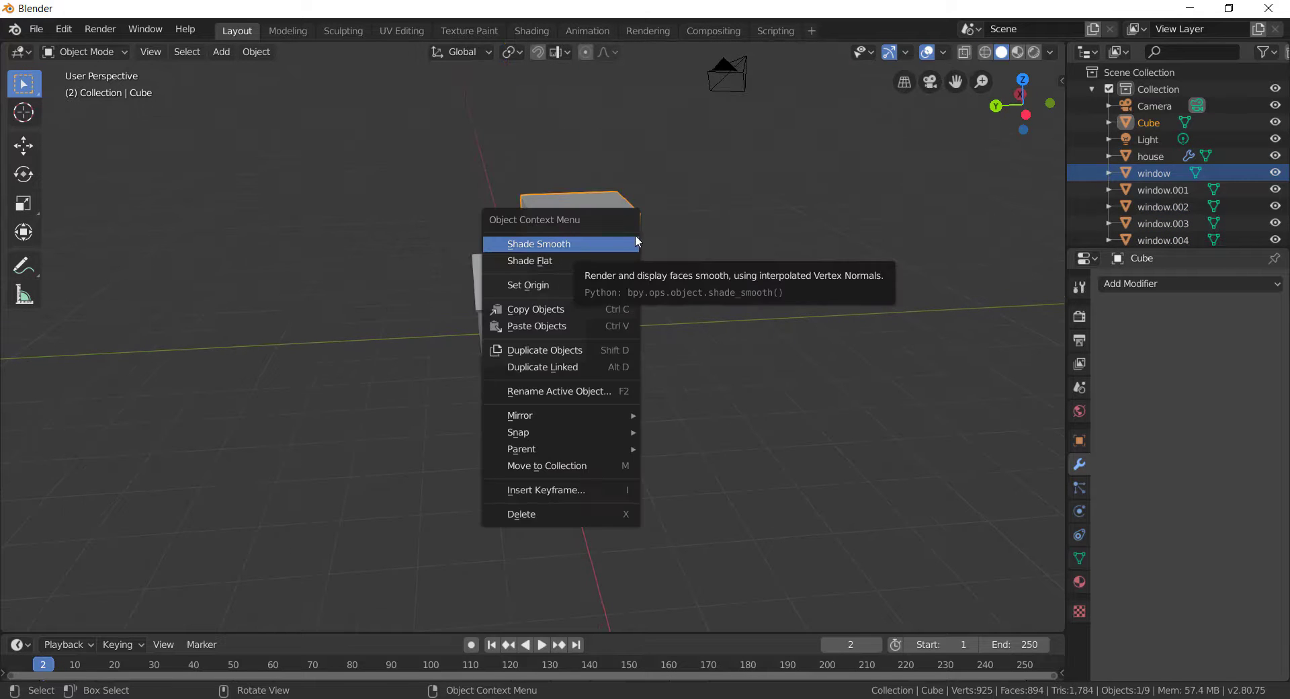
{"action": "left_click", "coordinate": [635, 238]}
{"action": "key", "text": "ctrl+z"}
Step: Move the cube about 3 m along Y beyond the blank gable wall and scale it by about -0.231 on all axes
{"action": "mouse_move", "coordinate": [660, 259]}
{"action": "middle_mouse_down"}
{"action": "mouse_move", "coordinate": [619, 252]}
{"action": "mouse_move", "coordinate": [646, 245]}
{"action": "middle_mouse_up"}
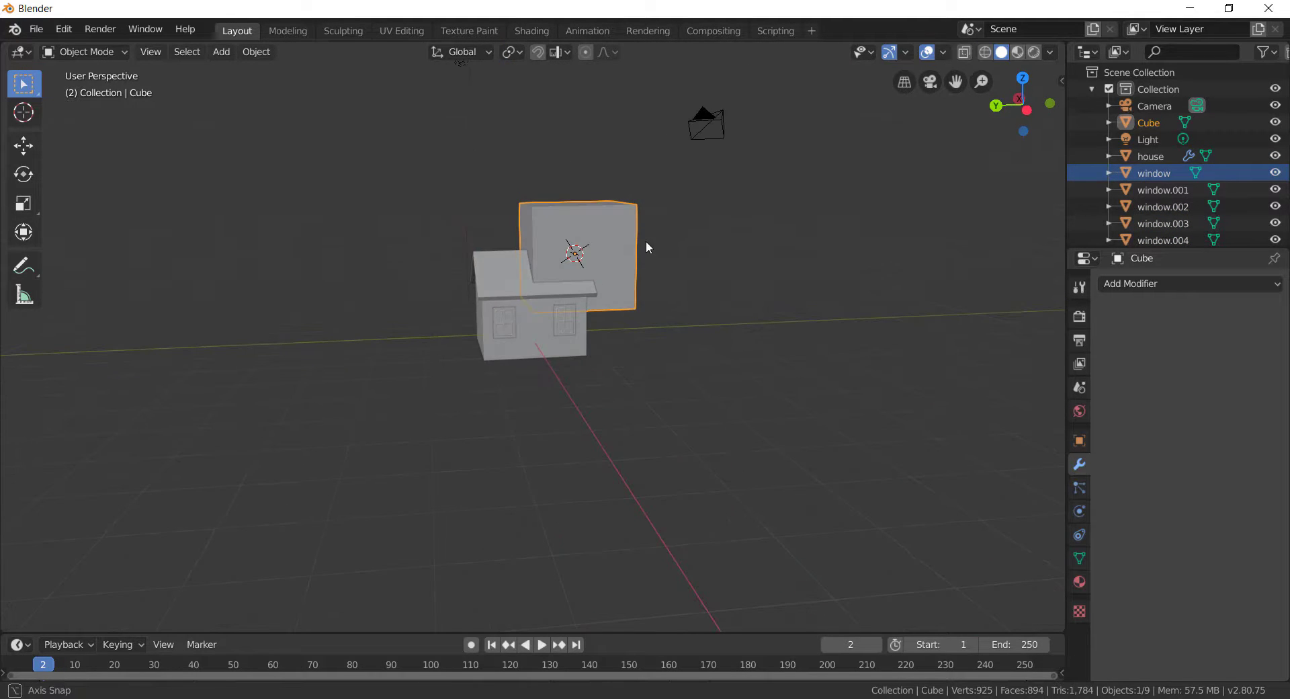
{"action": "key", "text": "g"}
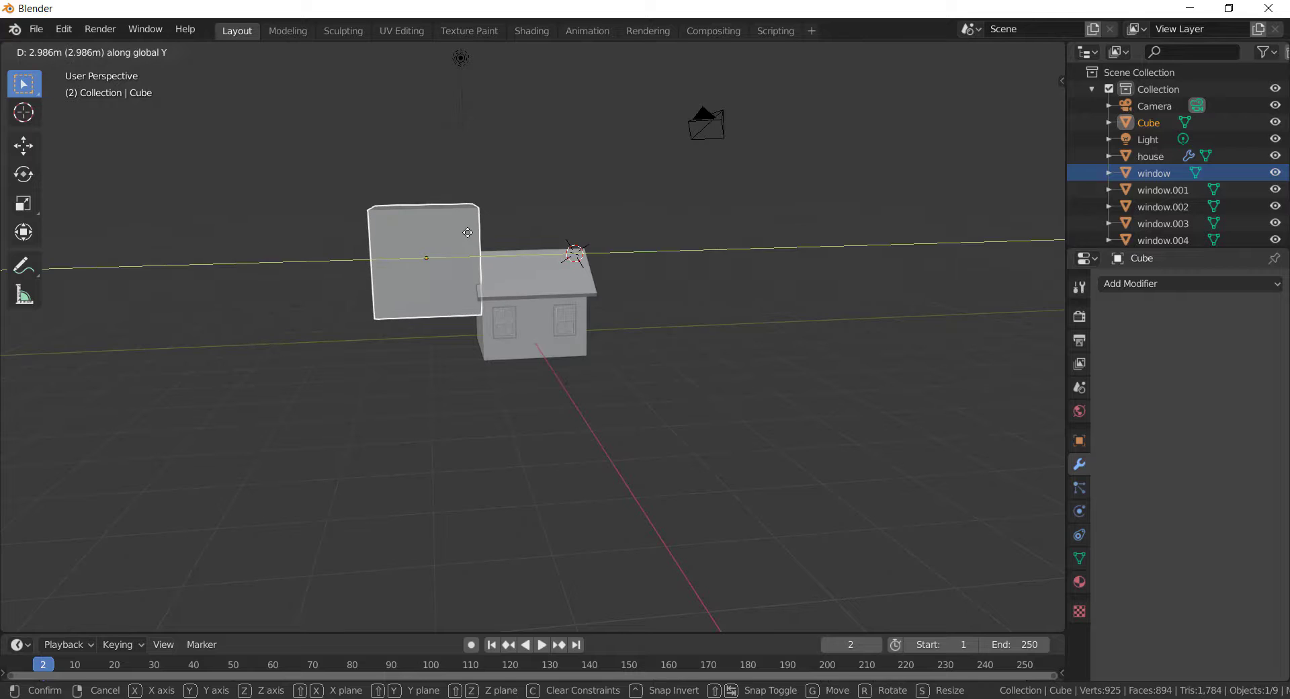
{"action": "left_click", "coordinate": [466, 240]}
{"action": "key", "text": "s"}
{"action": "left_click", "coordinate": [420, 252]}
{"action": "middle_click_drag", "start_coordinate": [422, 254], "coordinate": [484, 262]}
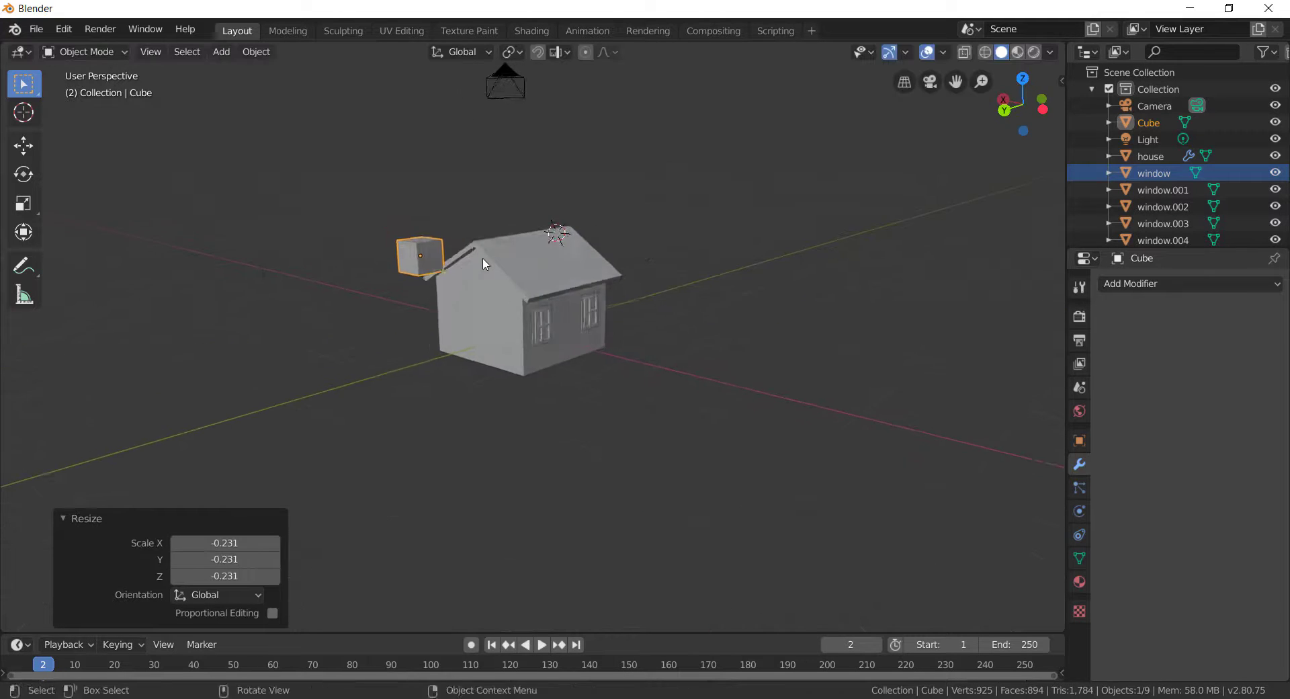
Step: In top view, move the cube 0.717 m along negative Y to the gable end and align it with the ridge along X
{"action": "middle_click_drag", "start_coordinate": [386, 264], "coordinate": [470, 325]}
{"action": "left_click", "coordinate": [1026, 98]}
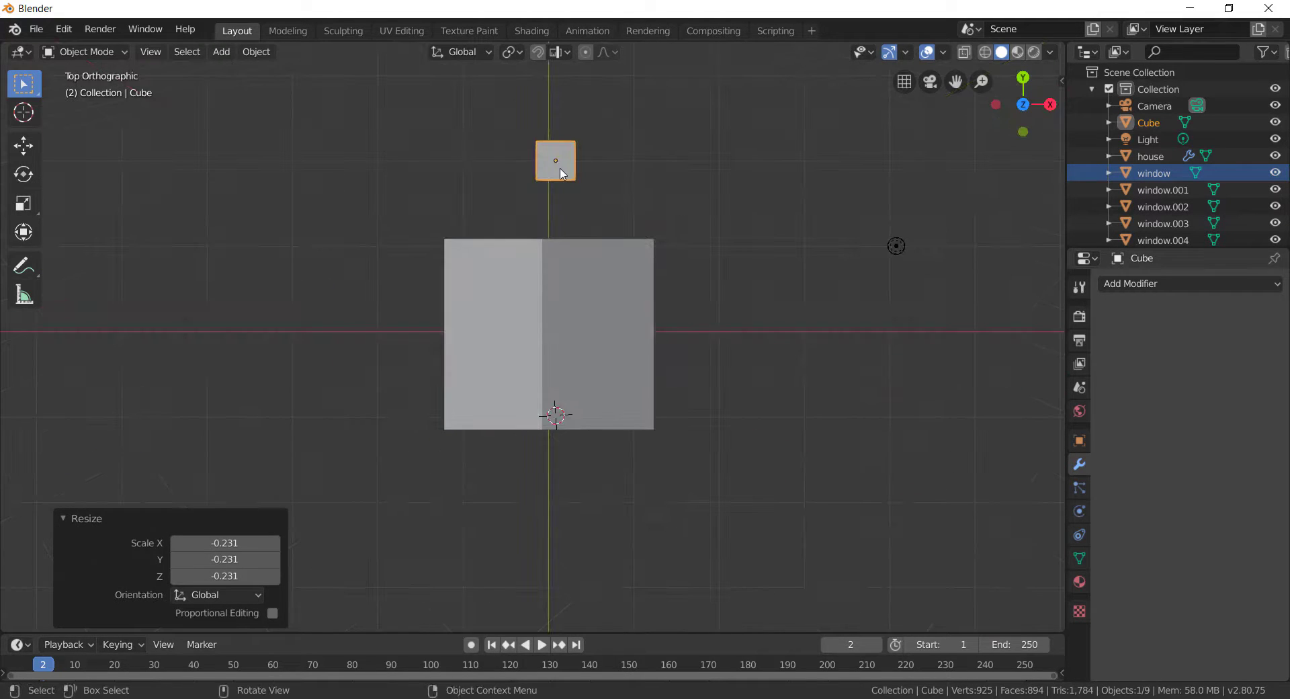
{"action": "key", "text": "g"}
{"action": "key", "text": "y"}
{"action": "left_click", "coordinate": [544, 231]}
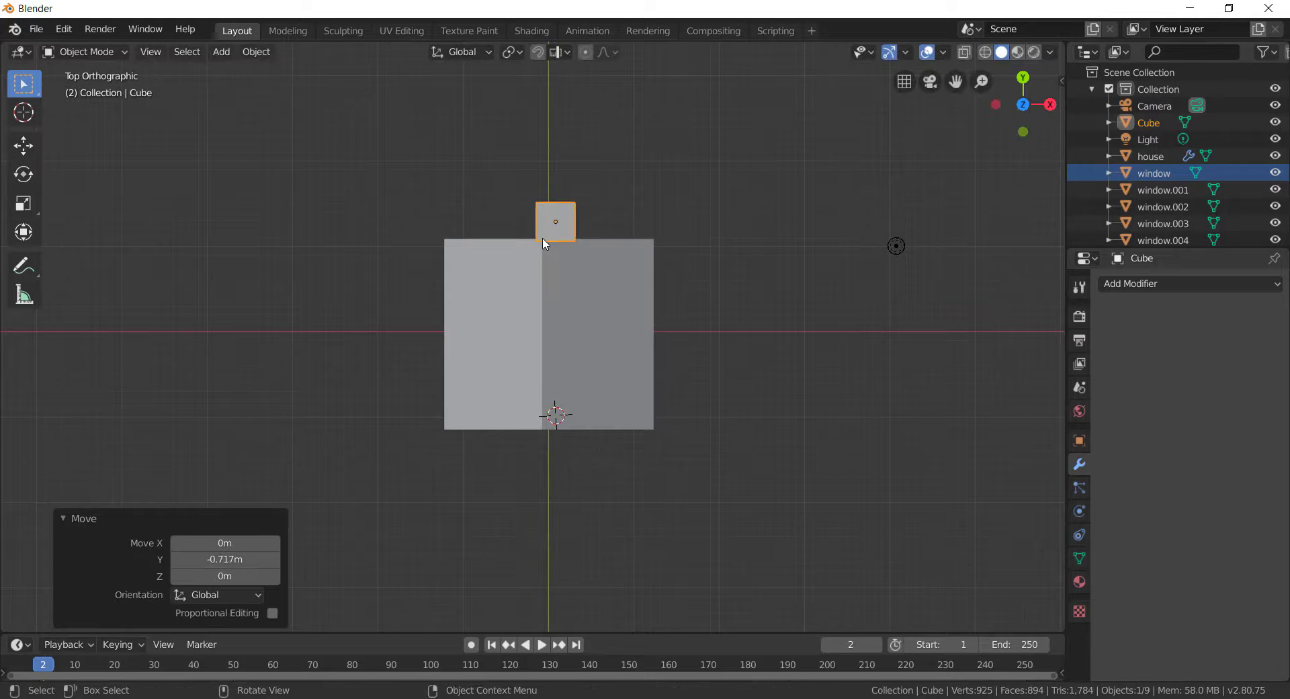
{"action": "key", "text": "g"}
{"action": "key", "text": "x"}
{"action": "left_click", "coordinate": [529, 247]}
Step: In Edit Mode, stretch the cube into a tall chimney block by moving its bottom face 1.64 m along negative Z
{"action": "middle_click_drag", "start_coordinate": [528, 247], "coordinate": [494, 79]}
{"action": "key", "text": "Tab"}
{"action": "scroll", "coordinate": [410, 185], "scroll_direction": "up", "scroll_amount": 2}
{"action": "key", "text": "g"}
{"action": "key", "text": "z"}
{"action": "left_click", "coordinate": [437, 143]}
{"action": "left_click", "coordinate": [409, 132]}
{"action": "key", "text": "g"}
{"action": "key", "text": "z"}
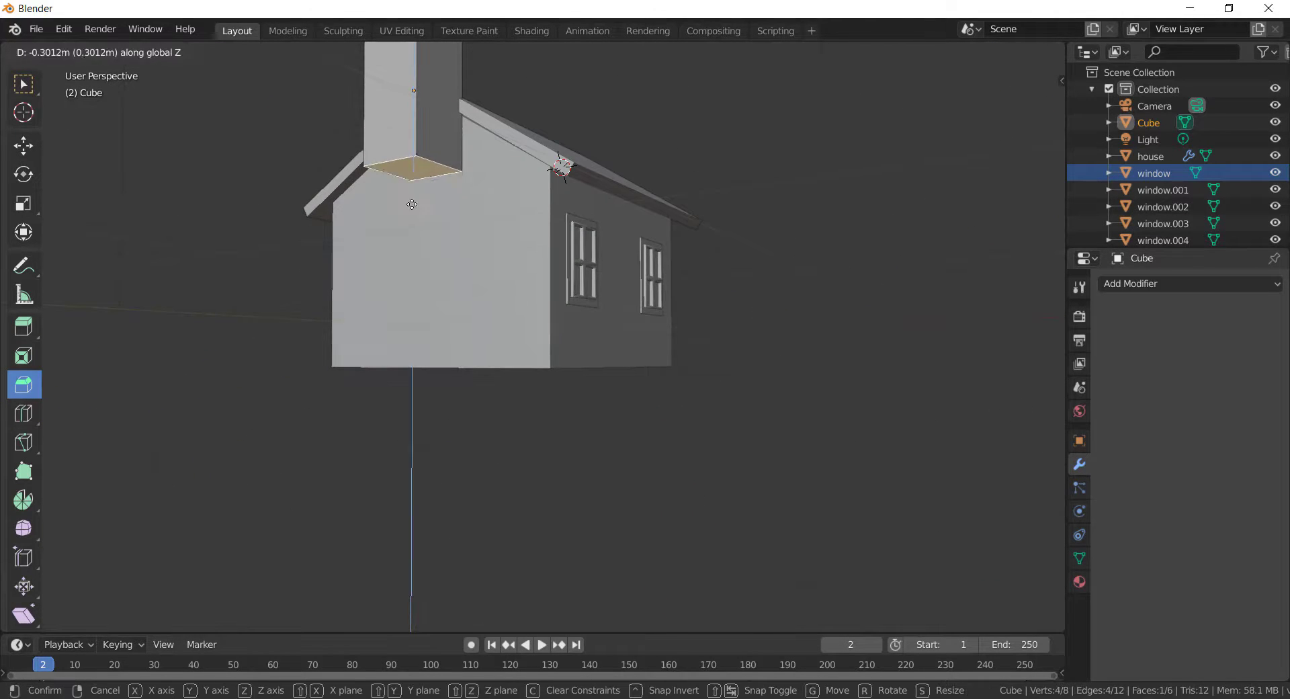
{"action": "left_click", "coordinate": [422, 372]}
Step: Select the whole chimney block and scale it to about 0.56 along Y
{"action": "middle_click_drag", "start_coordinate": [422, 372], "coordinate": [410, 376]}
{"action": "scroll", "coordinate": [405, 197], "scroll_direction": "down", "scroll_amount": 2}
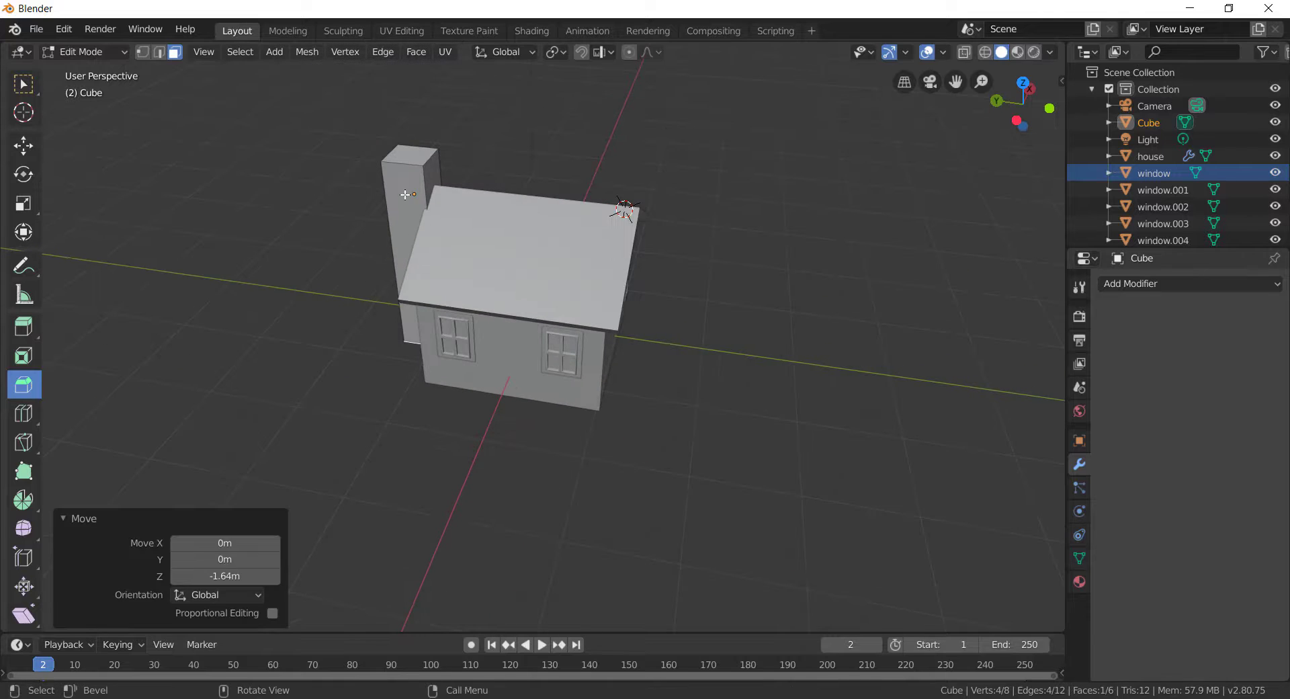
{"action": "key", "text": "a"}
{"action": "key", "text": "s"}
{"action": "key", "text": "y"}
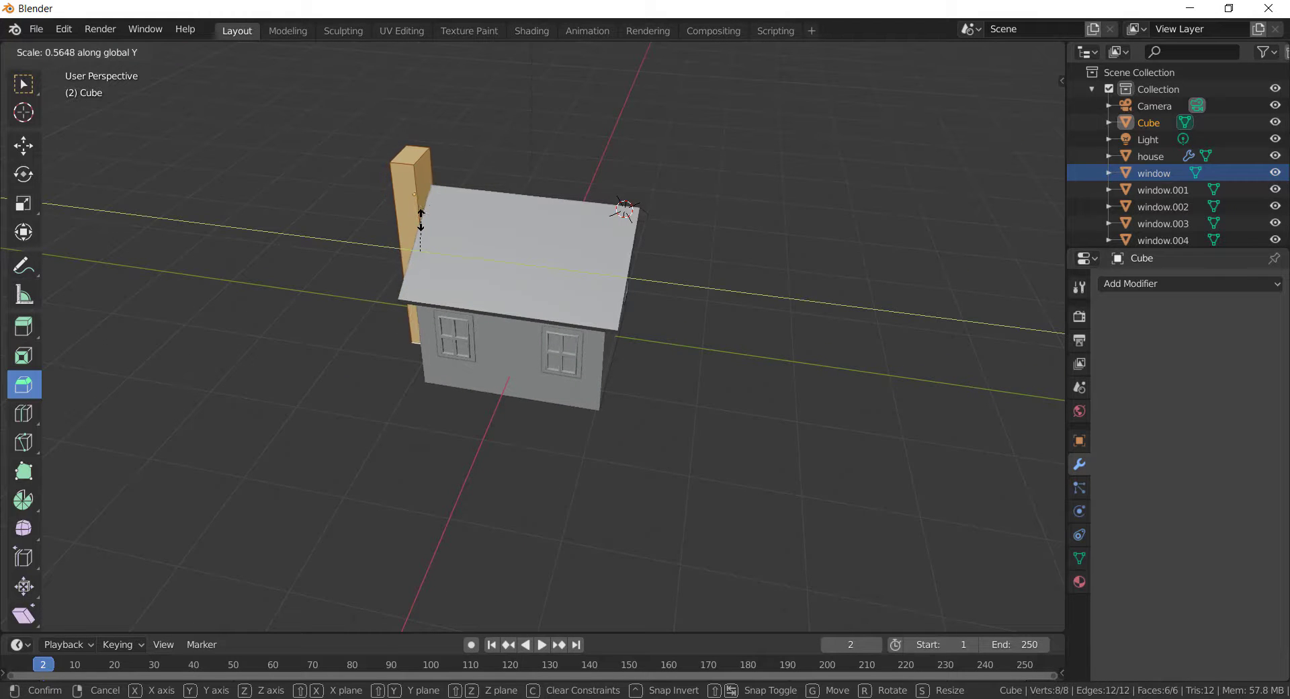
{"action": "left_click", "coordinate": [421, 221]}
Step: Move the chimney block along Y so it meets the gable wall
{"action": "middle_click_drag", "start_coordinate": [422, 222], "coordinate": [559, 285]}
{"action": "key", "text": "g"}
{"action": "key", "text": "y"}
{"action": "left_click", "coordinate": [423, 227]}
Step: Add one horizontal loop cut around the chimney block in edge selection, slid to a factor of -0.419
{"action": "scroll", "coordinate": [510, 276], "scroll_direction": "up", "scroll_amount": 4}
{"action": "key", "text": "2"}
{"action": "left_click", "coordinate": [483, 258]}
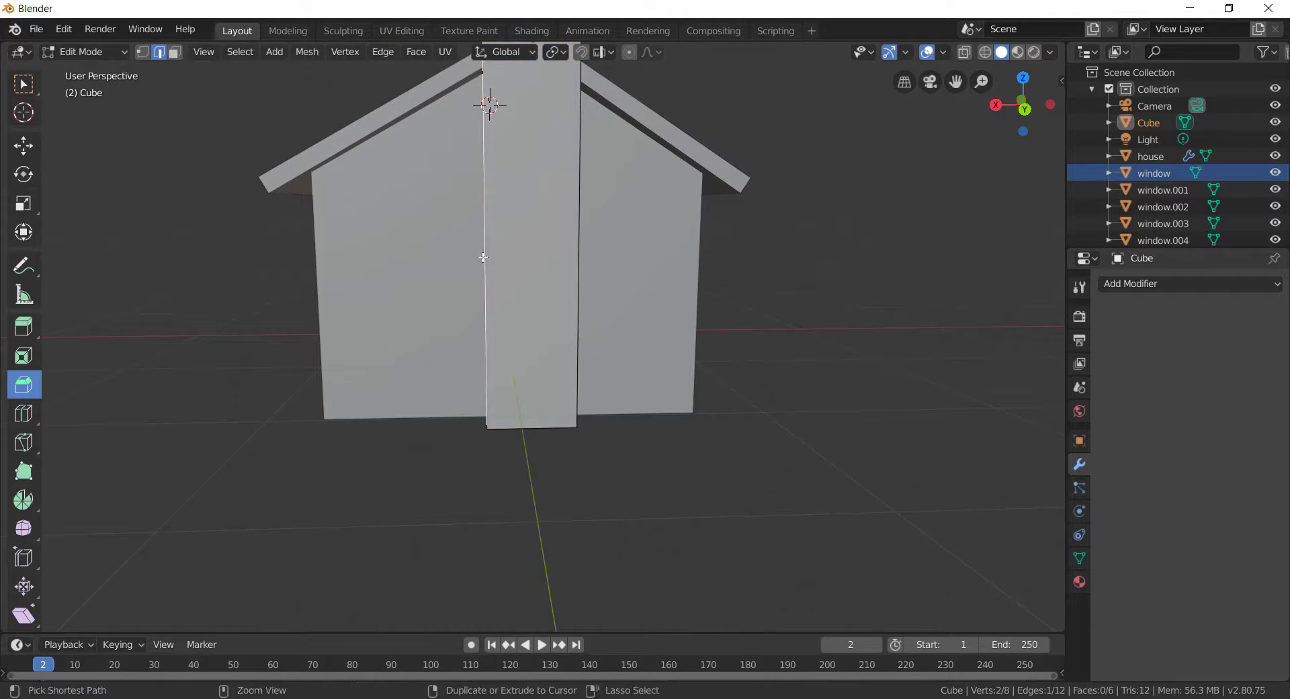
{"action": "left_click", "coordinate": [495, 289]}
{"action": "left_click", "coordinate": [490, 389]}
{"action": "middle_click_drag", "start_coordinate": [490, 389], "coordinate": [522, 365]}
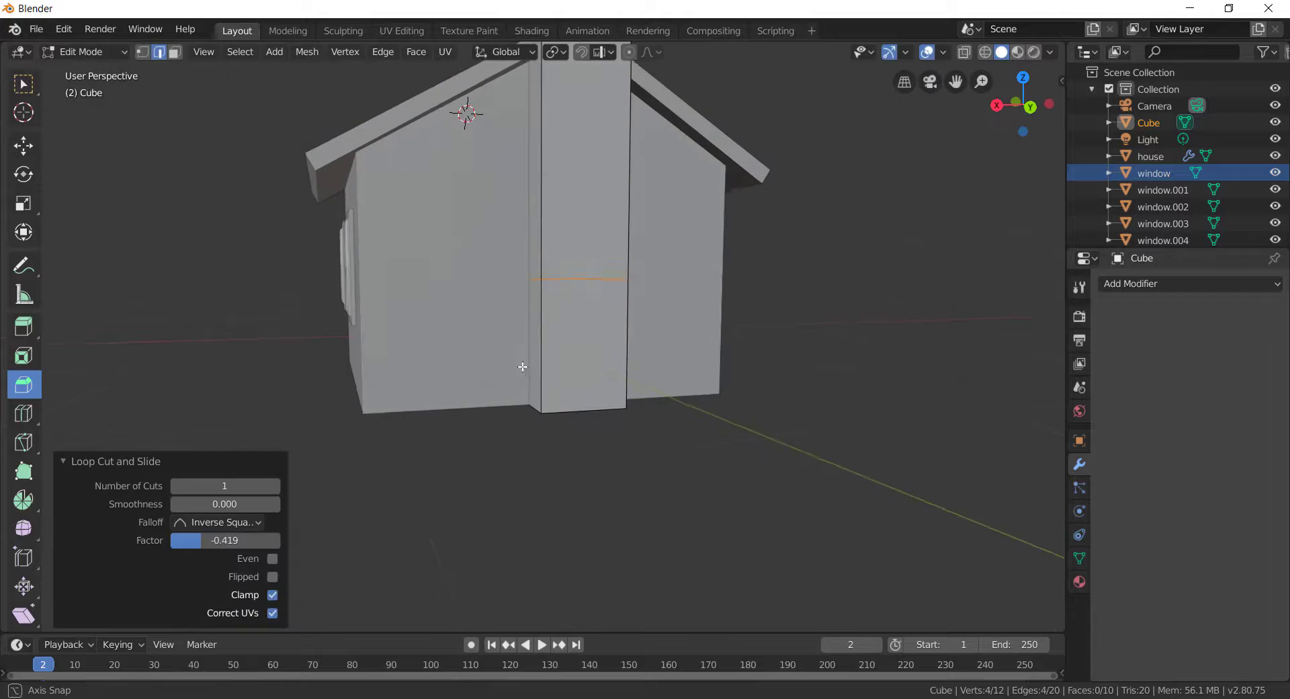
Step: Try a second horizontal loop cut just below the first one on the chimney block and undo it
{"action": "left_click", "coordinate": [538, 311]}
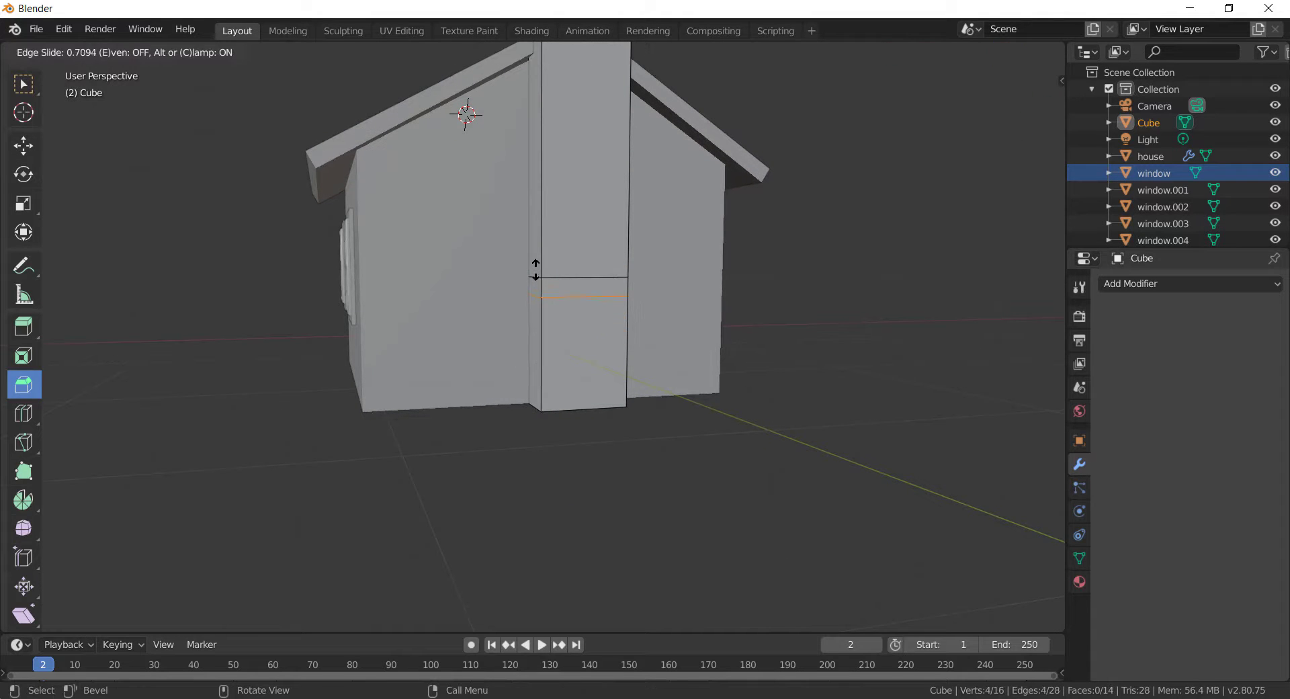
{"action": "left_click", "coordinate": [537, 311]}
{"action": "key", "text": "ctrl+z"}
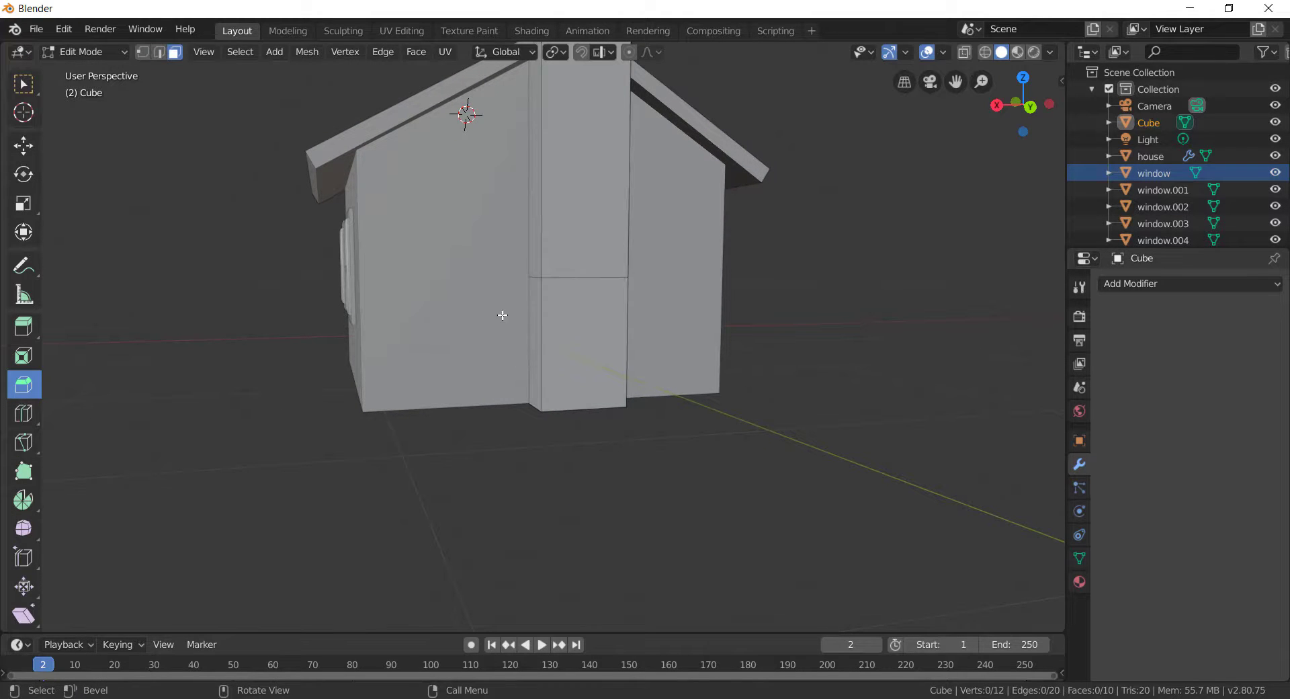
Step: Widen the chimney's lower section by scaling its two opposite side faces along X
{"action": "middle_click_drag", "start_coordinate": [712, 341], "coordinate": [473, 330]}
{"action": "key", "text": "g"}
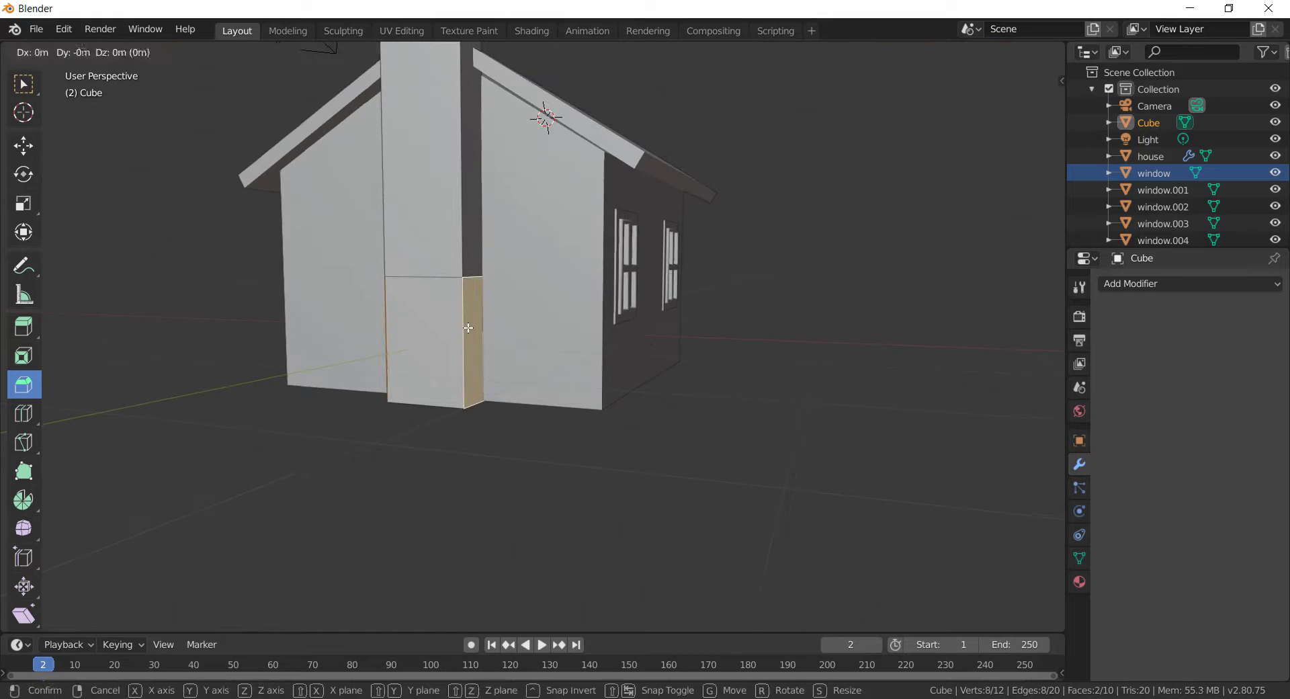
{"action": "key", "text": "x"}
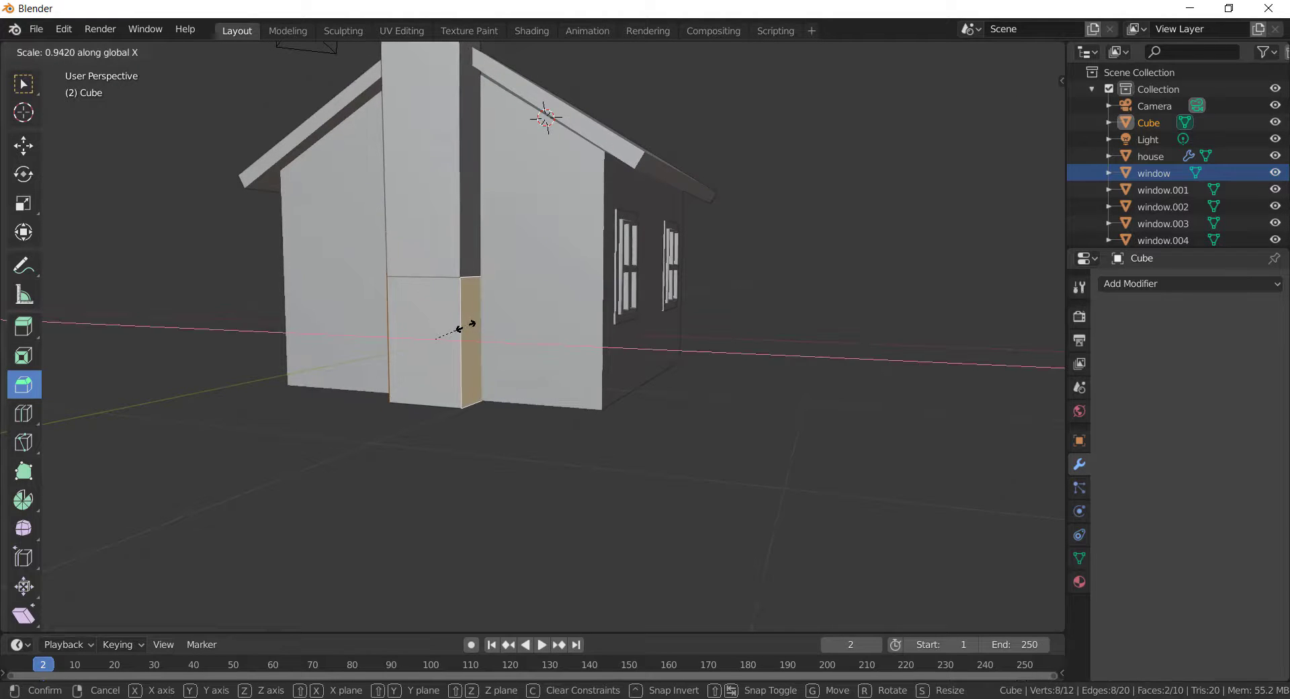
{"action": "left_click", "coordinate": [490, 337]}
Step: Pull the front face of the chimney's lower section outward by 0.0494 m in X, 0.12 m in Y and 0.00832 m in Z
{"action": "middle_click_drag", "start_coordinate": [489, 337], "coordinate": [335, 312]}
{"action": "left_click", "coordinate": [335, 313]}
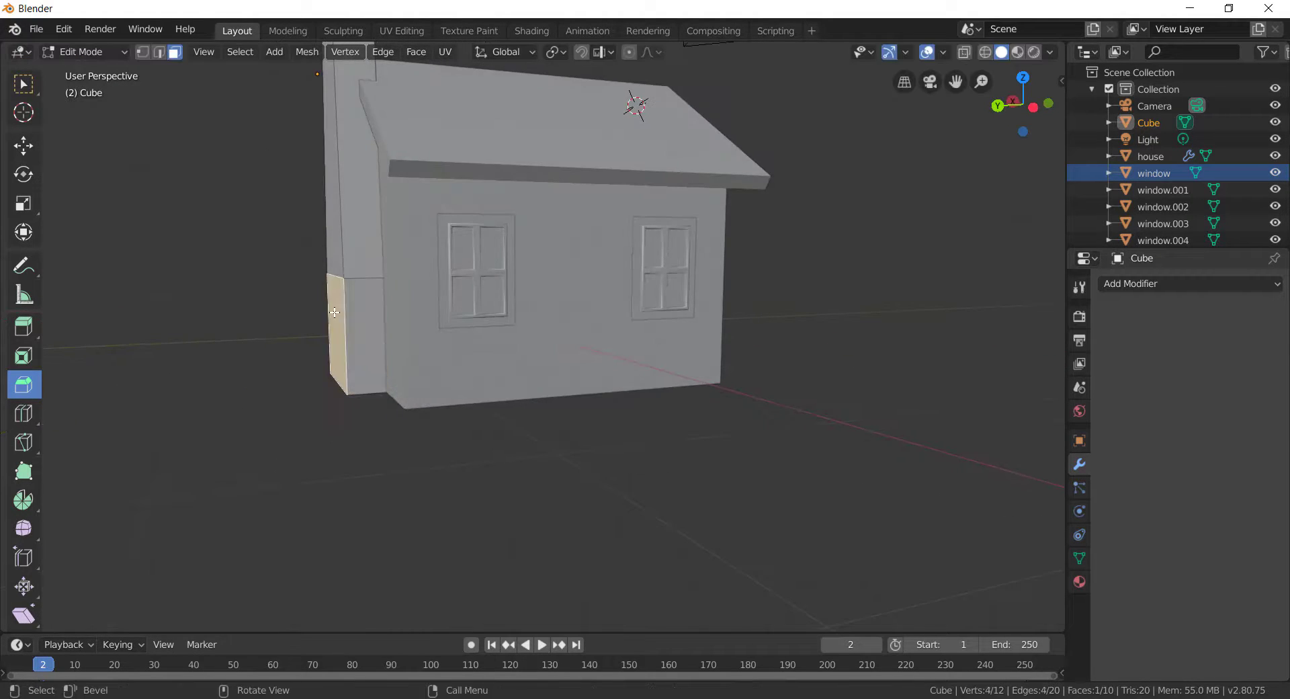
{"action": "key", "text": "e"}
{"action": "left_click", "coordinate": [317, 311]}
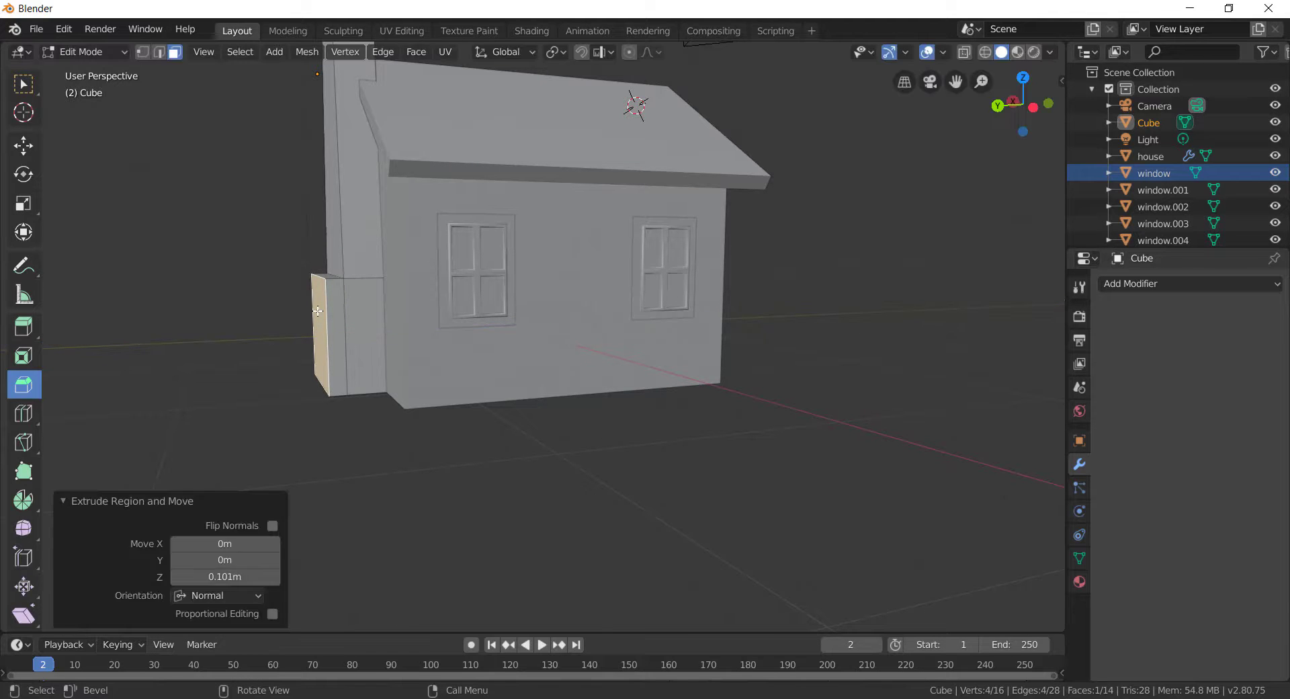
{"action": "key", "text": "ctrl+z"}
{"action": "key", "text": "g"}
{"action": "left_click", "coordinate": [299, 304]}
Step: Taper the chimney by scaling its top face to 0.799
{"action": "middle_click_drag", "start_coordinate": [299, 305], "coordinate": [464, 283]}
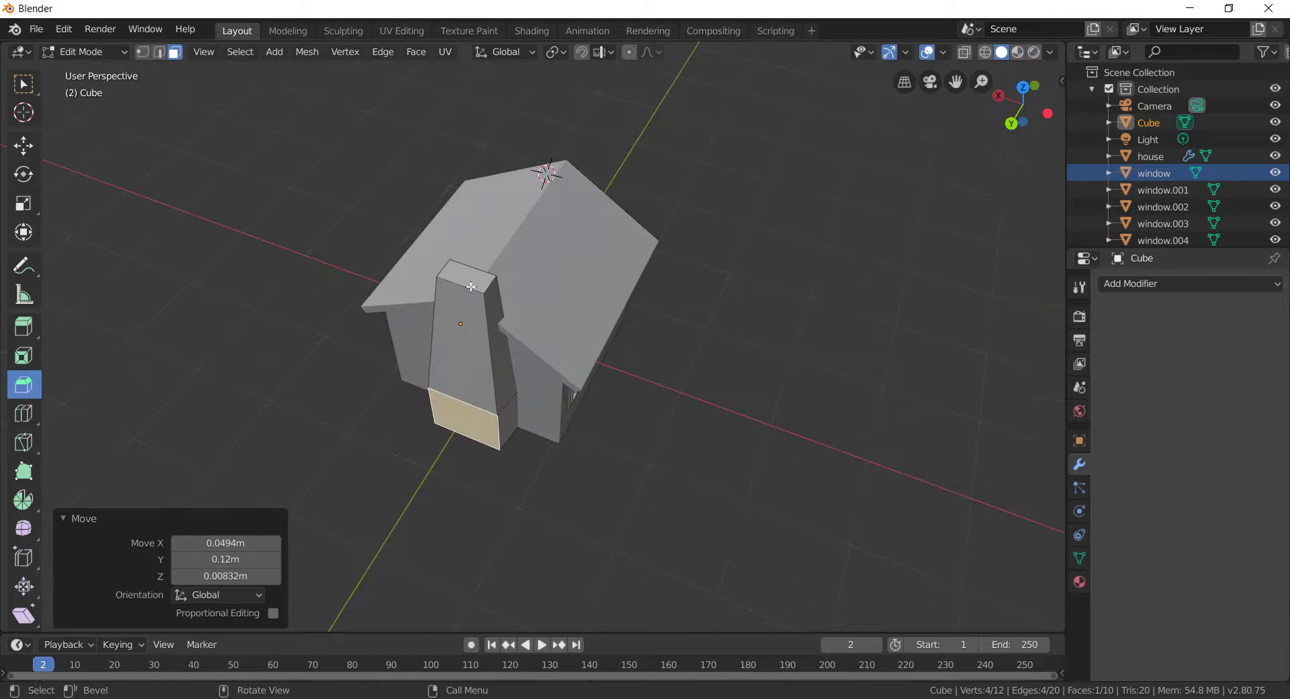
{"action": "left_click", "coordinate": [465, 277]}
{"action": "key", "text": "s"}
{"action": "left_click", "coordinate": [467, 277]}
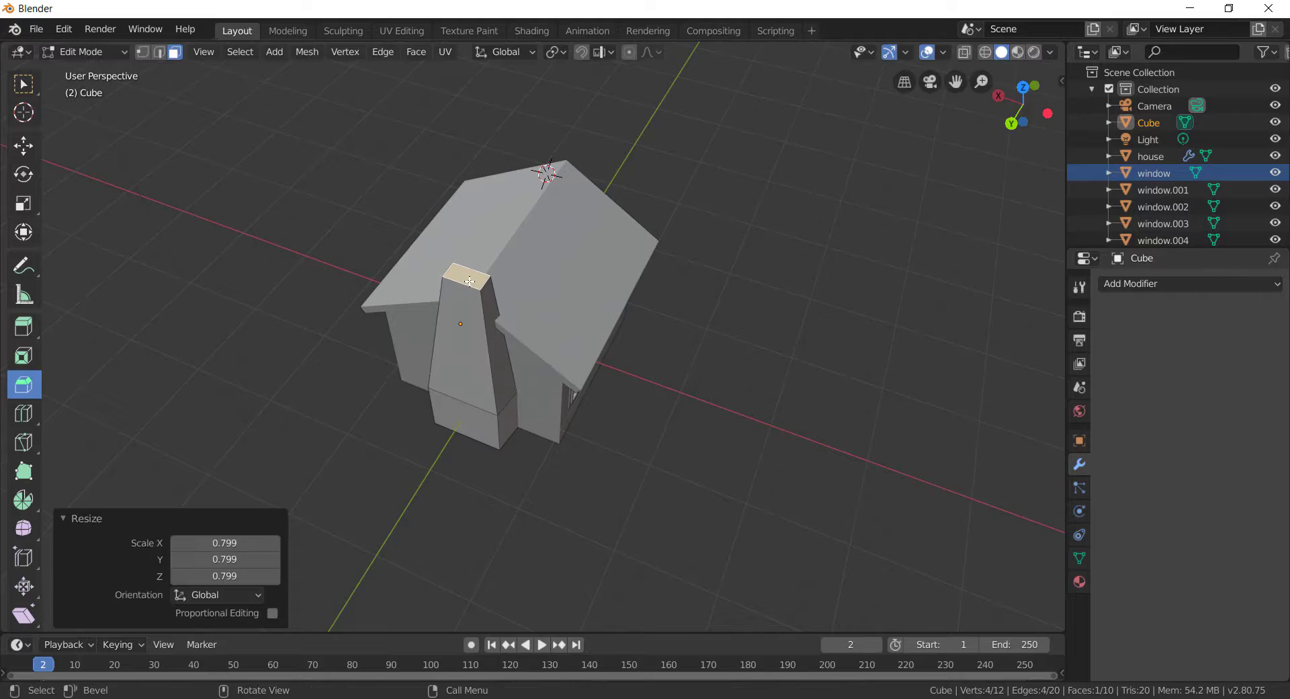
Step: Select the whole chimney in edge selection and bevel its edges with a width of 0.126 m and 3 segments
{"action": "middle_click_drag", "start_coordinate": [711, 289], "coordinate": [695, 199]}
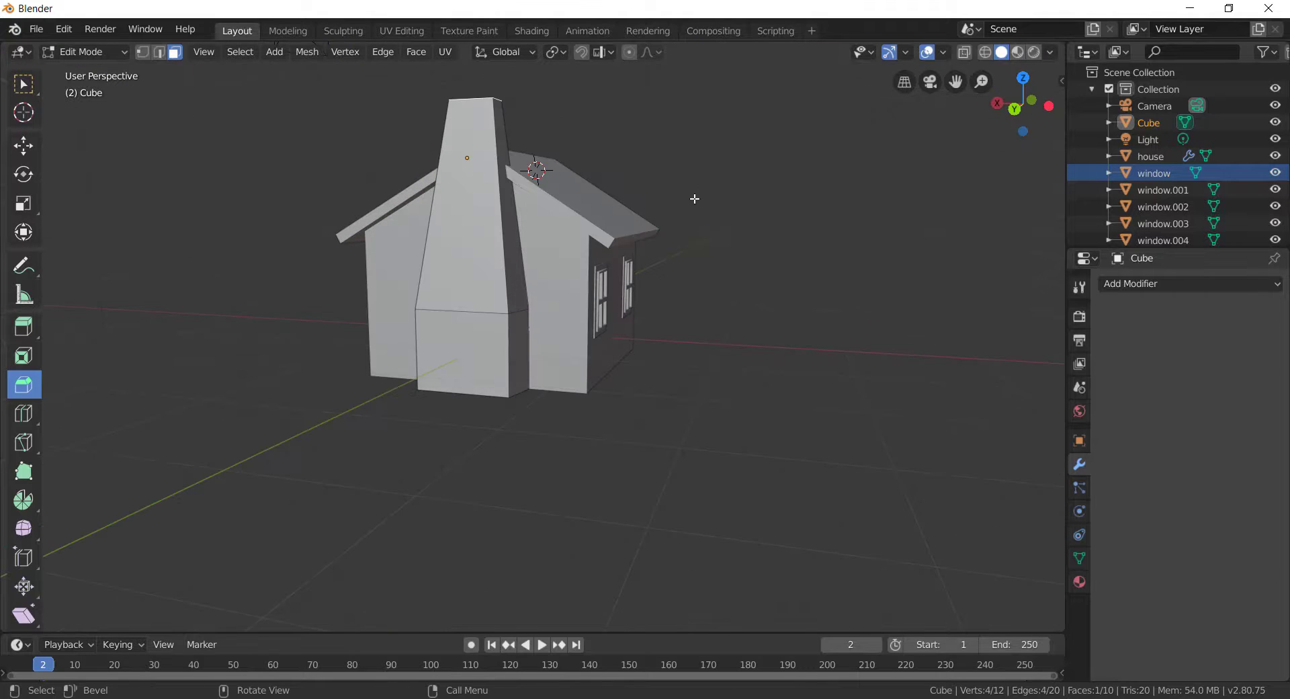
{"action": "scroll", "coordinate": [500, 210], "scroll_direction": "up", "scroll_amount": 2}
{"action": "left_click", "coordinate": [494, 304], "text": "alt"}
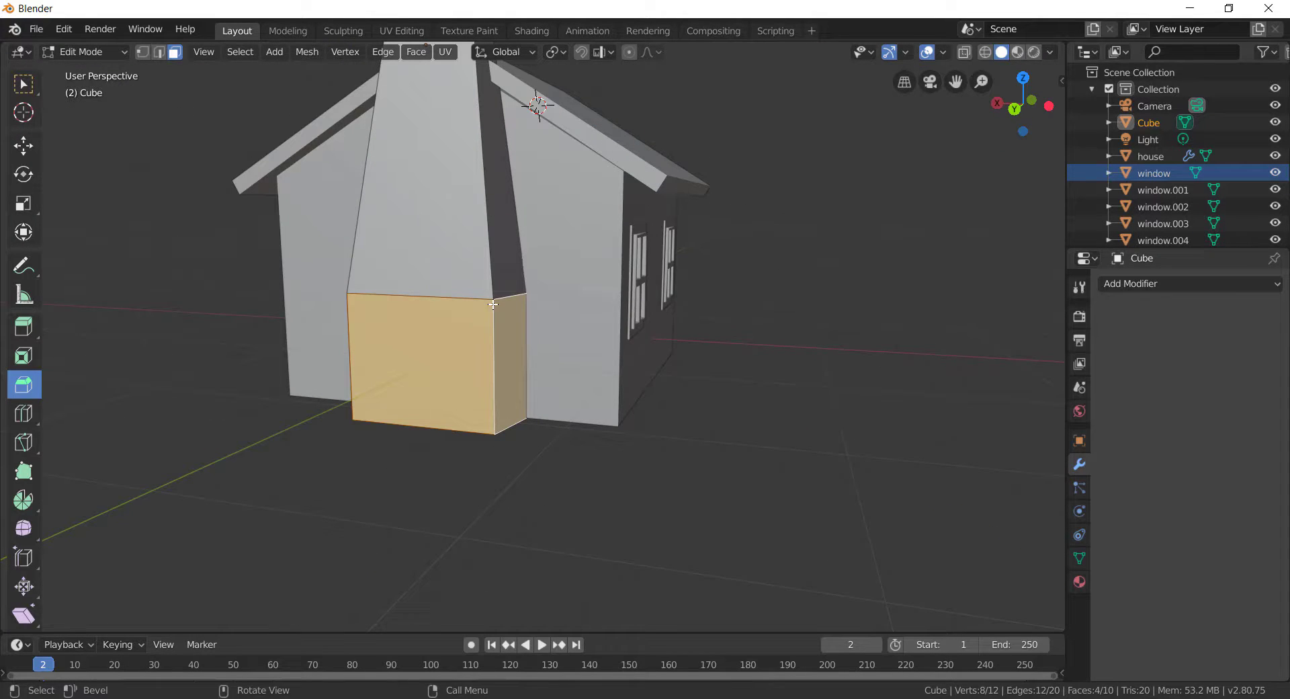
{"action": "left_click", "coordinate": [158, 52]}
{"action": "key", "text": "ctrl+a"}
{"action": "left_click", "coordinate": [494, 334]}
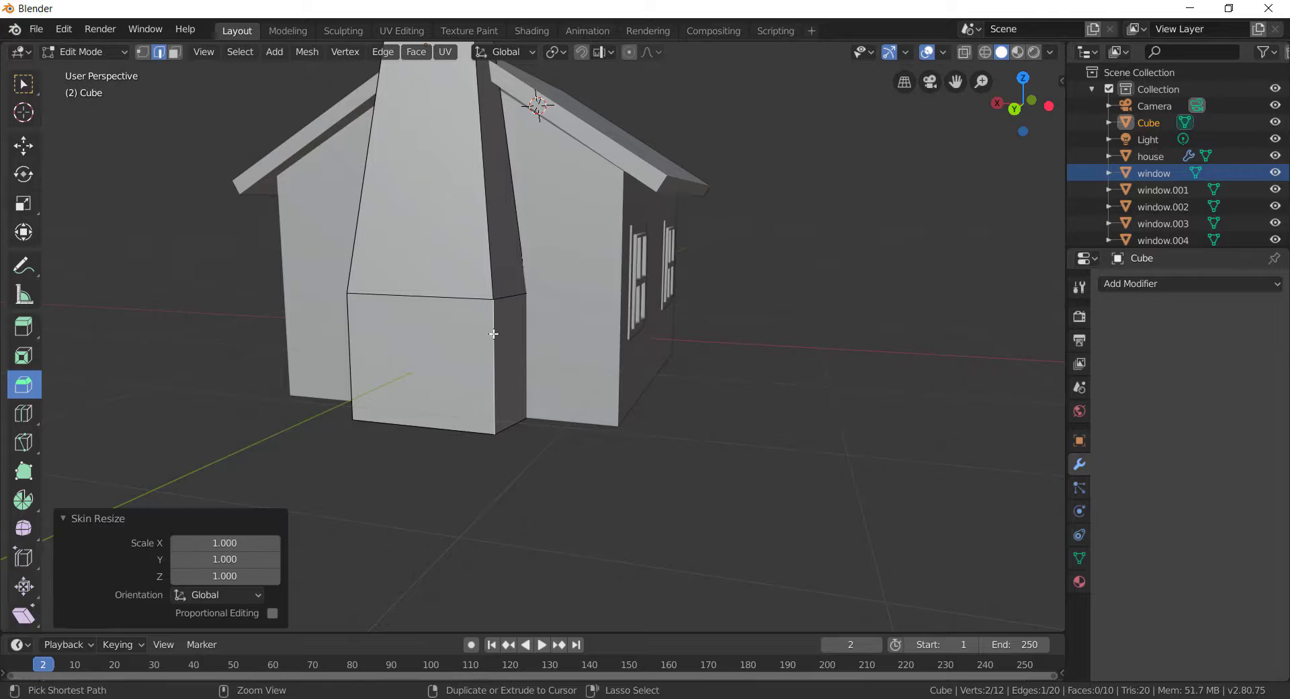
{"action": "left_click", "coordinate": [748, 350]}
{"action": "key", "text": "a"}
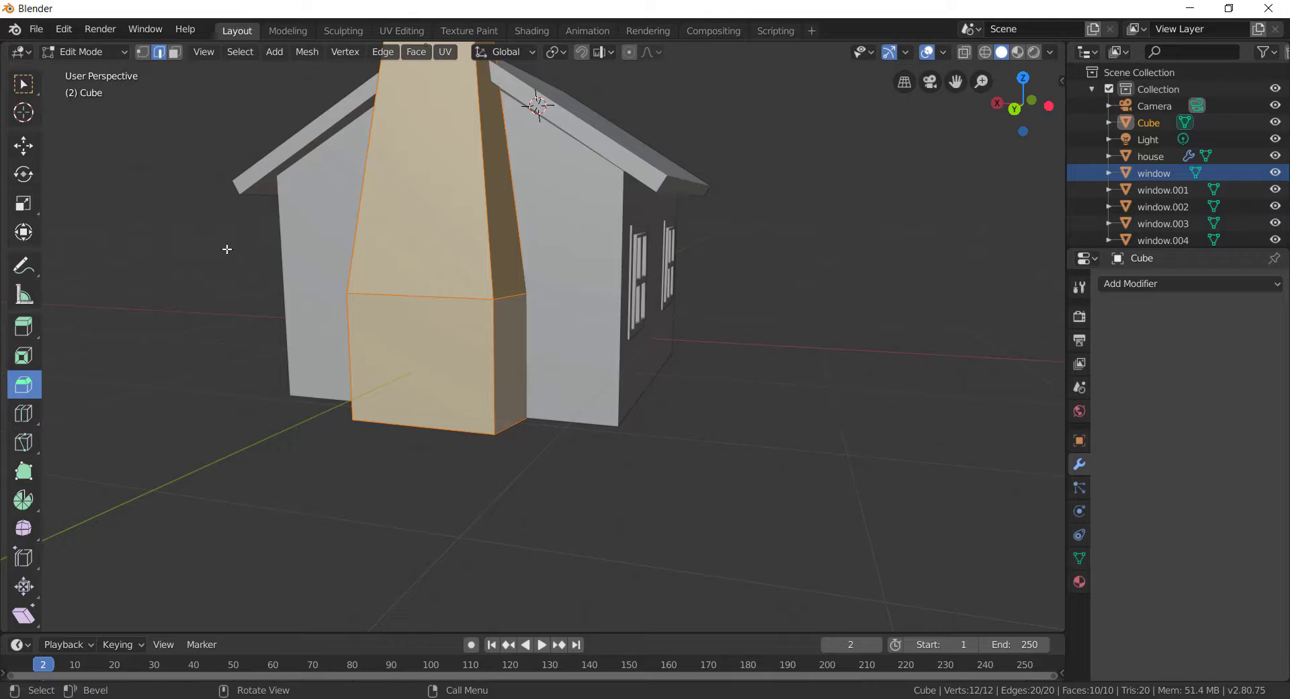
{"action": "mouse_move", "coordinate": [458, 257]}
{"action": "left_mouse_down"}
{"action": "mouse_move", "coordinate": [467, 268]}
{"action": "mouse_move", "coordinate": [460, 260]}
{"action": "left_mouse_up"}
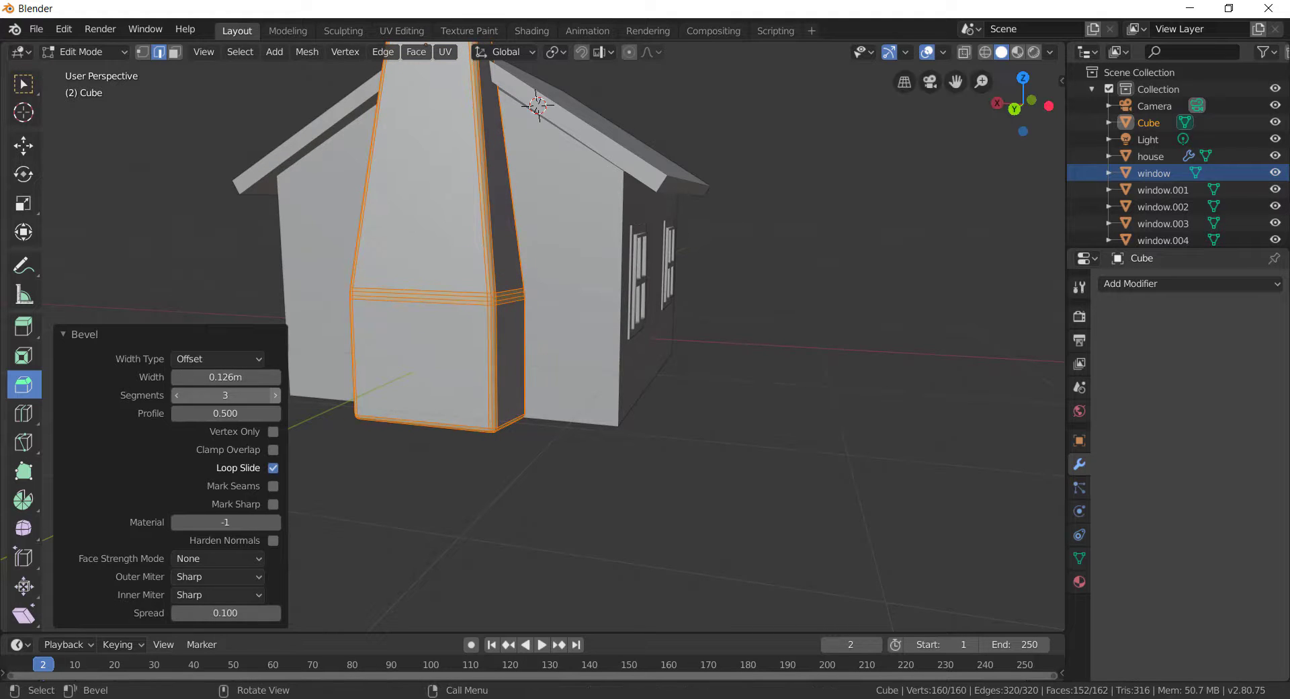
Step: Subdivide the whole chimney mesh twice with one cut each time
{"action": "middle_click_drag", "start_coordinate": [470, 390], "coordinate": [666, 410]}
{"action": "right_click", "coordinate": [666, 410]}
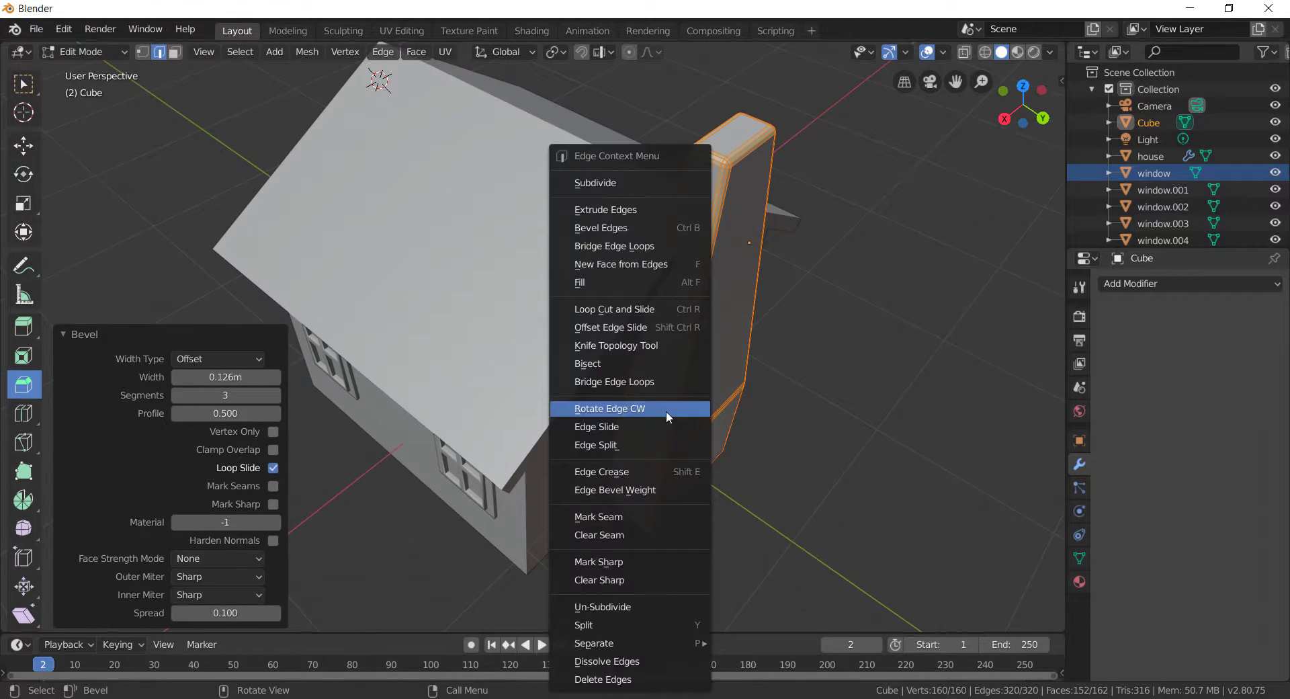
{"action": "left_click", "coordinate": [660, 183]}
{"action": "right_click", "coordinate": [665, 188]}
{"action": "left_click", "coordinate": [696, 191]}
{"action": "middle_click_drag", "start_coordinate": [695, 190], "coordinate": [806, 215]}
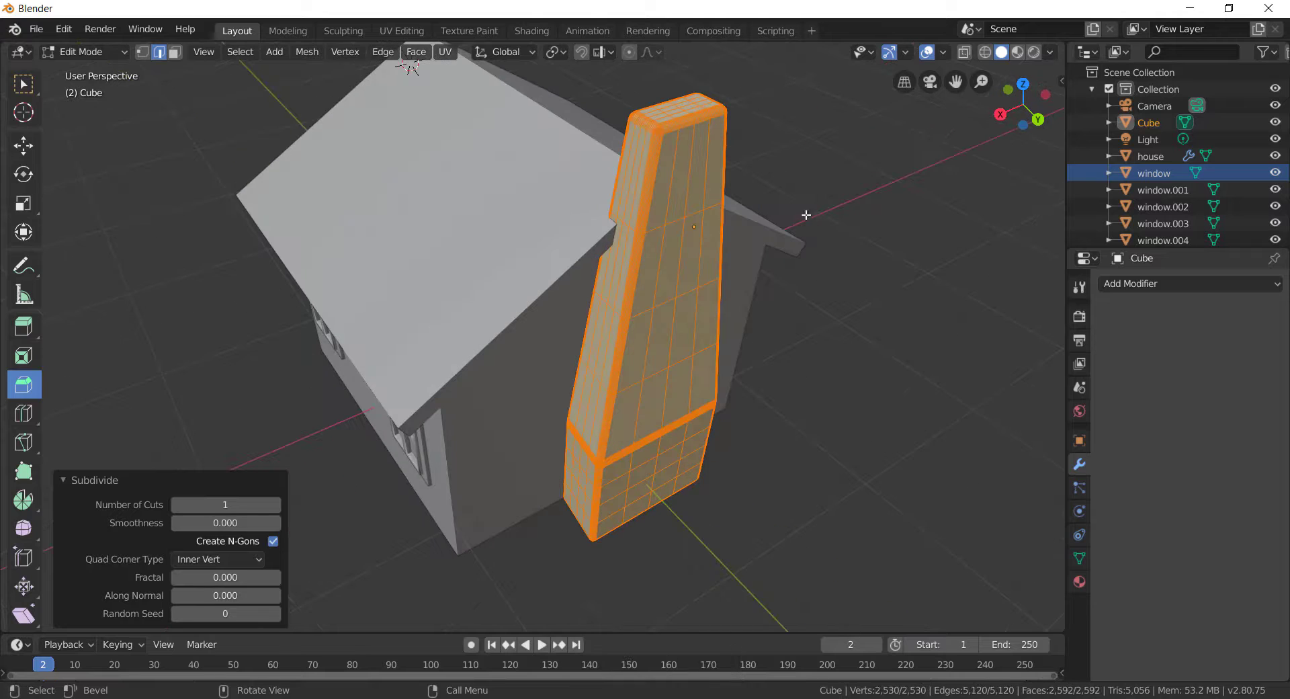
Step: Try a Draw brush stroke up the chimney's front in the Sculpting workspace and undo it
{"action": "left_click", "coordinate": [335, 30]}
{"action": "mouse_move", "coordinate": [504, 144]}
{"action": "middle_mouse_down"}
{"action": "mouse_move", "coordinate": [596, 190]}
{"action": "mouse_move", "coordinate": [567, 262]}
{"action": "mouse_move", "coordinate": [565, 370]}
{"action": "middle_mouse_up"}
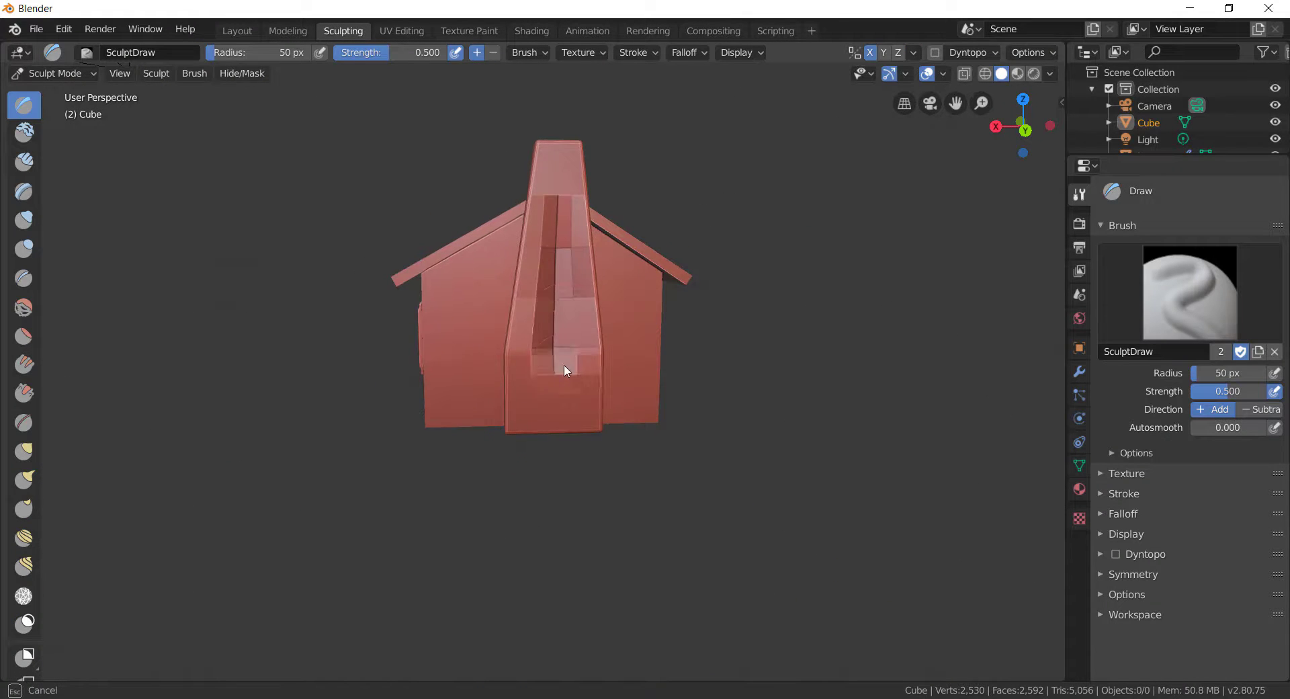
{"action": "left_click_drag", "start_coordinate": [565, 365], "coordinate": [566, 176]}
{"action": "key", "text": "ctrl+z"}
{"action": "key", "text": "ctrl+z"}
{"action": "mouse_move", "coordinate": [593, 160]}
{"action": "middle_mouse_down"}
{"action": "mouse_move", "coordinate": [769, 192]}
{"action": "mouse_move", "coordinate": [607, 249]}
{"action": "mouse_move", "coordinate": [714, 349]}
{"action": "mouse_move", "coordinate": [773, 376]}
{"action": "middle_mouse_up"}
{"action": "scroll", "coordinate": [765, 202], "scroll_direction": "up", "scroll_amount": 2}
Step: Return to the Layout workspace, try moving the chimney along Y, and undo back past the mesh subdivisions
{"action": "left_click", "coordinate": [236, 30]}
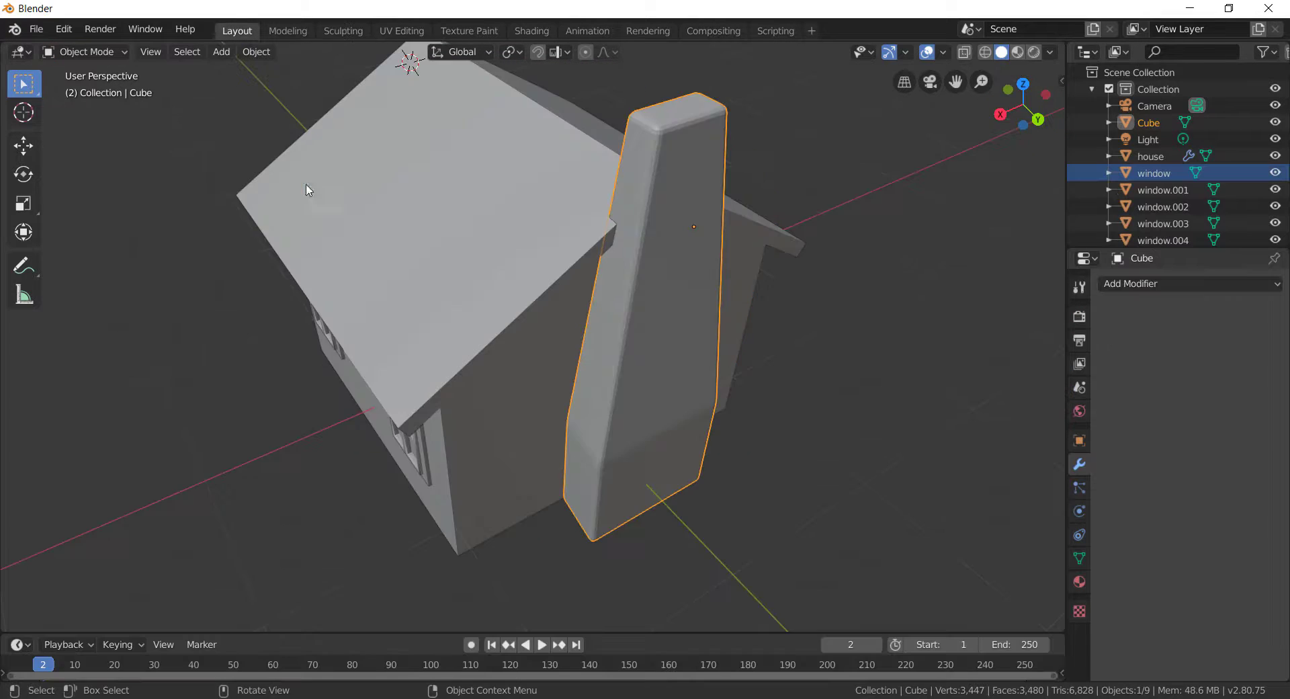
{"action": "middle_click_drag", "start_coordinate": [306, 191], "coordinate": [548, 184]}
{"action": "key", "text": "g"}
{"action": "key", "text": "y"}
{"action": "left_click", "coordinate": [503, 190]}
{"action": "key", "text": "Tab"}
{"action": "key", "text": "ctrl+z"}
{"action": "key", "text": "ctrl+z"}
{"action": "left_click", "coordinate": [535, 264]}
{"action": "middle_click_drag", "start_coordinate": [538, 266], "coordinate": [619, 267]}
{"action": "key", "text": "g"}
{"action": "key", "text": "z"}
{"action": "left_click", "coordinate": [620, 268]}
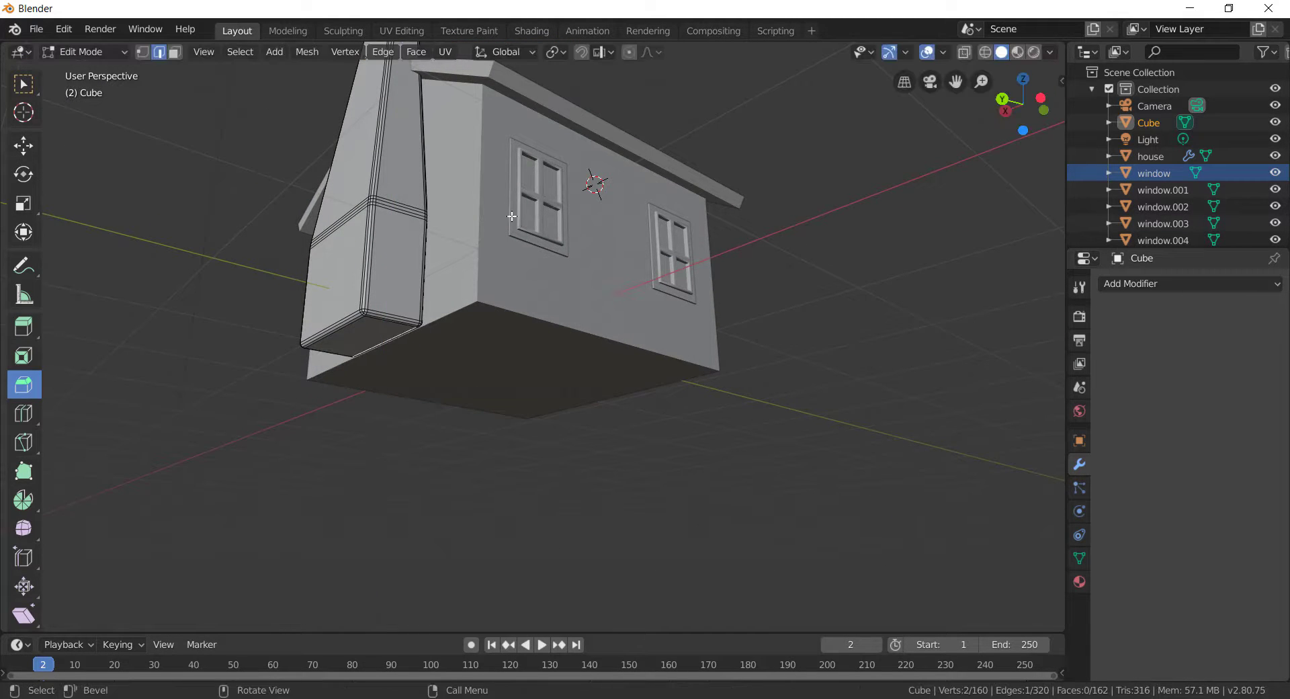
Step: In face selection, move the chimney's bottom face down 0.0278 m along Z
{"action": "left_click", "coordinate": [174, 52]}
{"action": "left_click", "coordinate": [346, 175]}
{"action": "left_click", "coordinate": [369, 334]}
{"action": "key", "text": "g"}
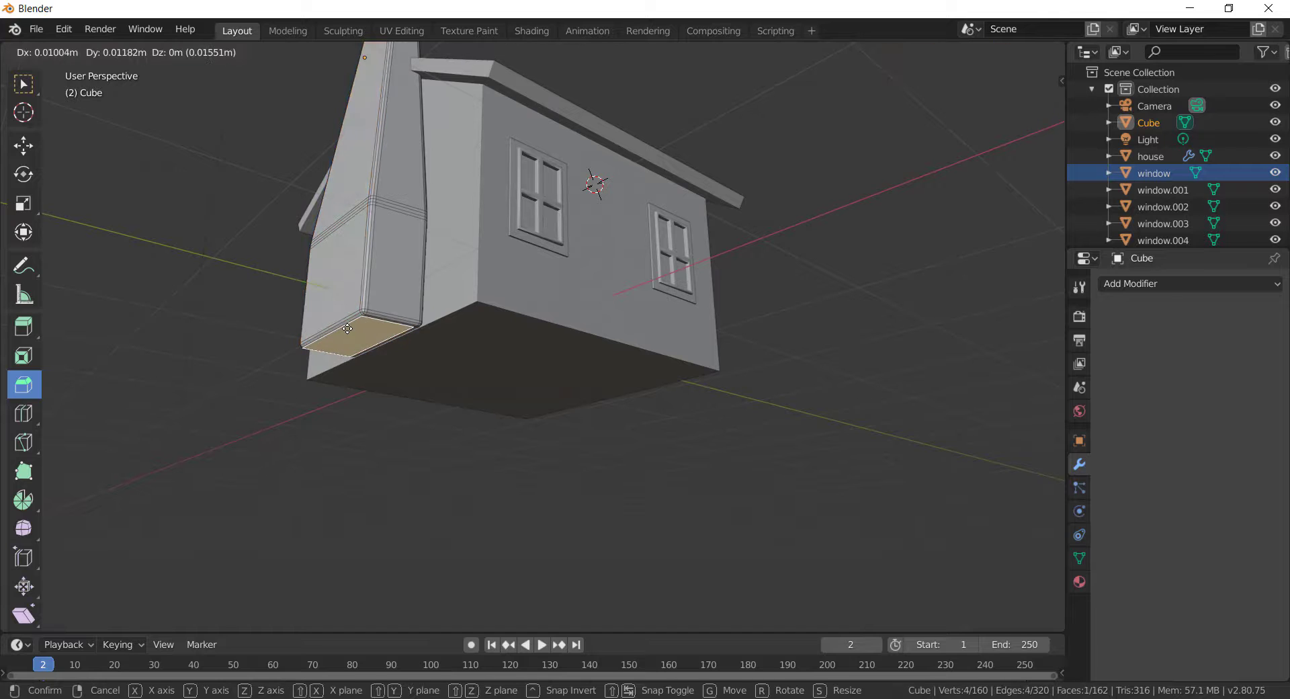
{"action": "key", "text": "z"}
{"action": "left_click", "coordinate": [368, 335]}
Step: Extrude the chimney's top face up 0.0526 m and scale the new face to 0.648
{"action": "middle_click_drag", "start_coordinate": [369, 336], "coordinate": [538, 261]}
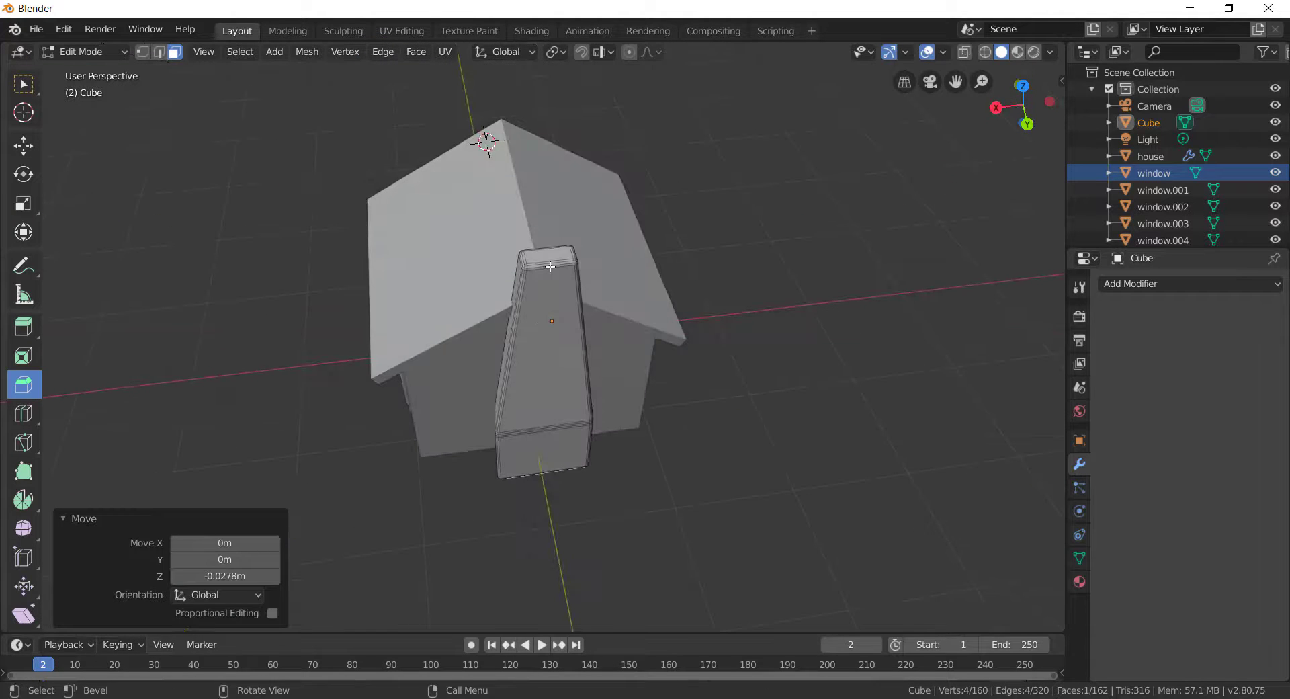
{"action": "left_click", "coordinate": [537, 259]}
{"action": "key", "text": "e"}
{"action": "left_click", "coordinate": [542, 255]}
{"action": "key", "text": "s"}
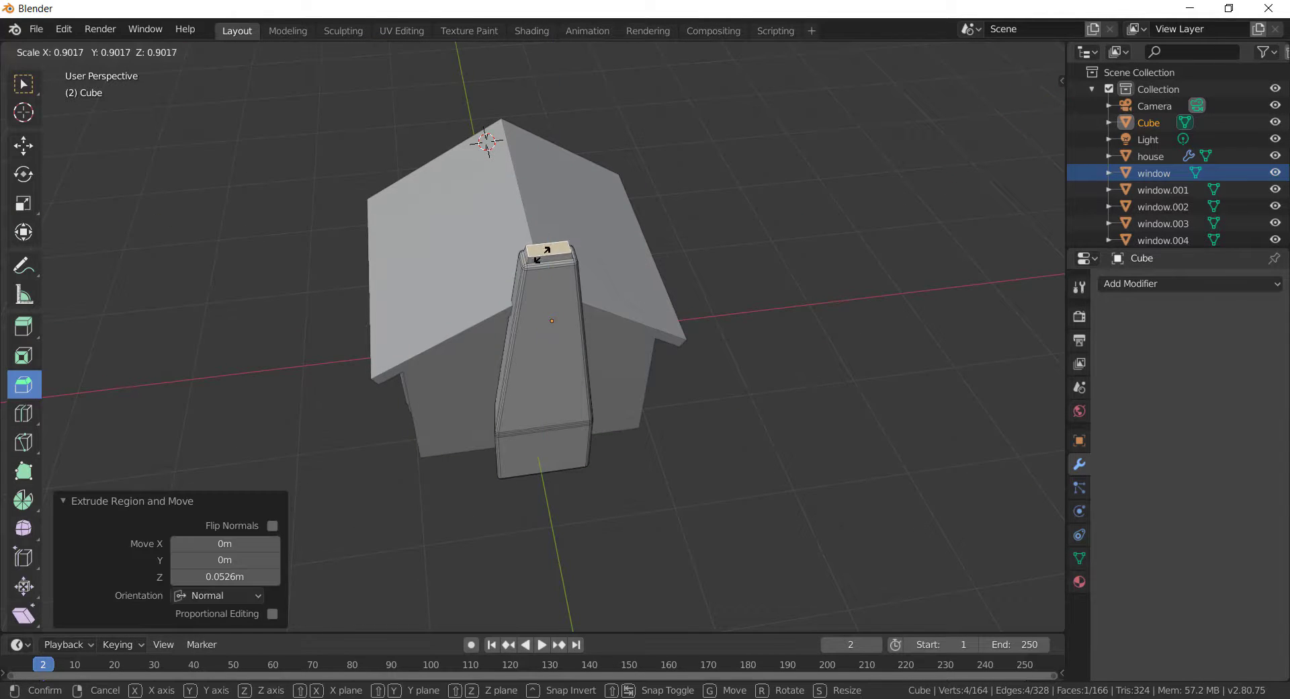
{"action": "left_click", "coordinate": [548, 258]}
Step: Extrude the reduced top face 0.0698 m down into the chimney to form the flue opening
{"action": "scroll", "coordinate": [566, 220], "scroll_direction": "up", "scroll_amount": 3}
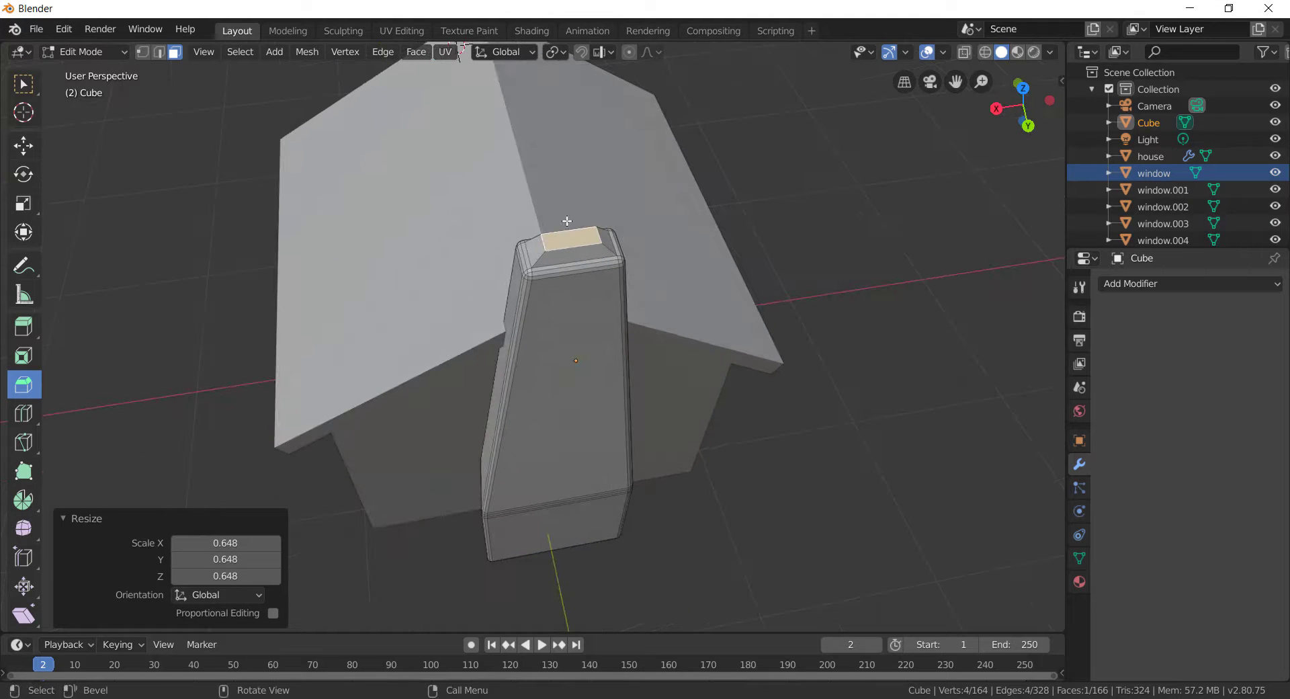
{"action": "key", "text": "e"}
{"action": "left_click", "coordinate": [571, 248]}
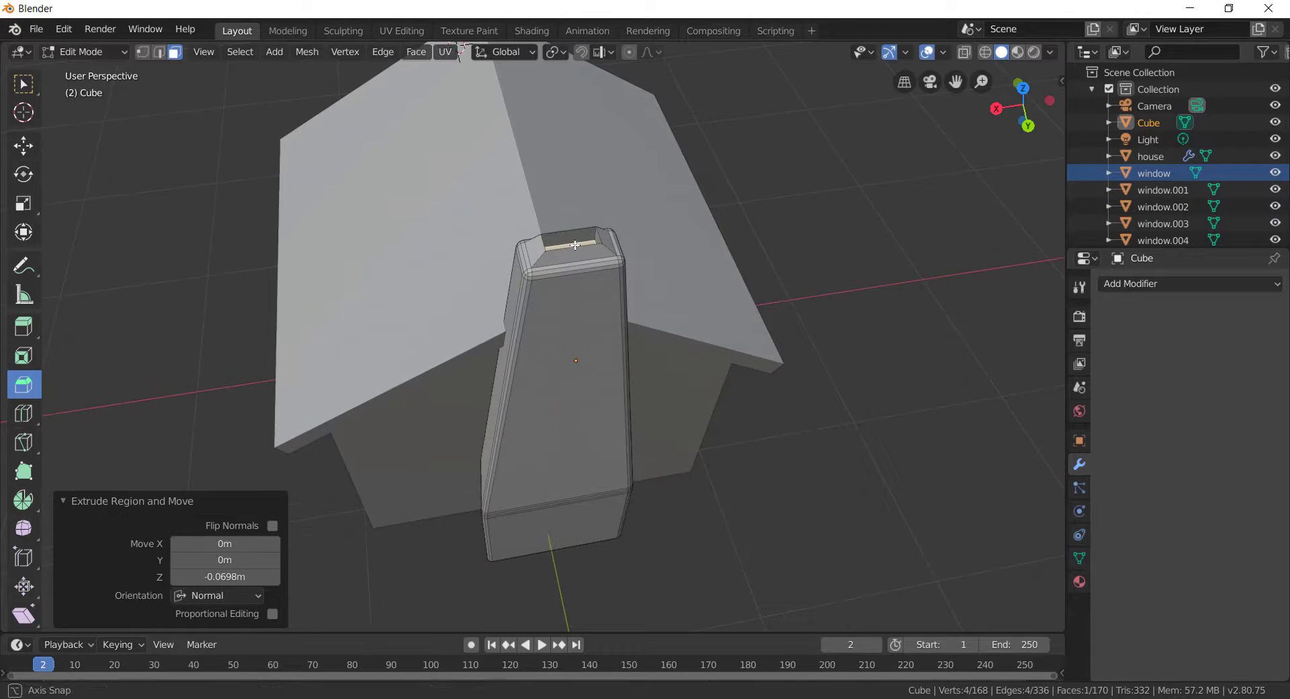
{"action": "middle_click_drag", "start_coordinate": [572, 248], "coordinate": [514, 251]}
{"action": "key", "text": "x"}
{"action": "left_click", "coordinate": [441, 259]}
{"action": "key", "text": "ctrl+z"}
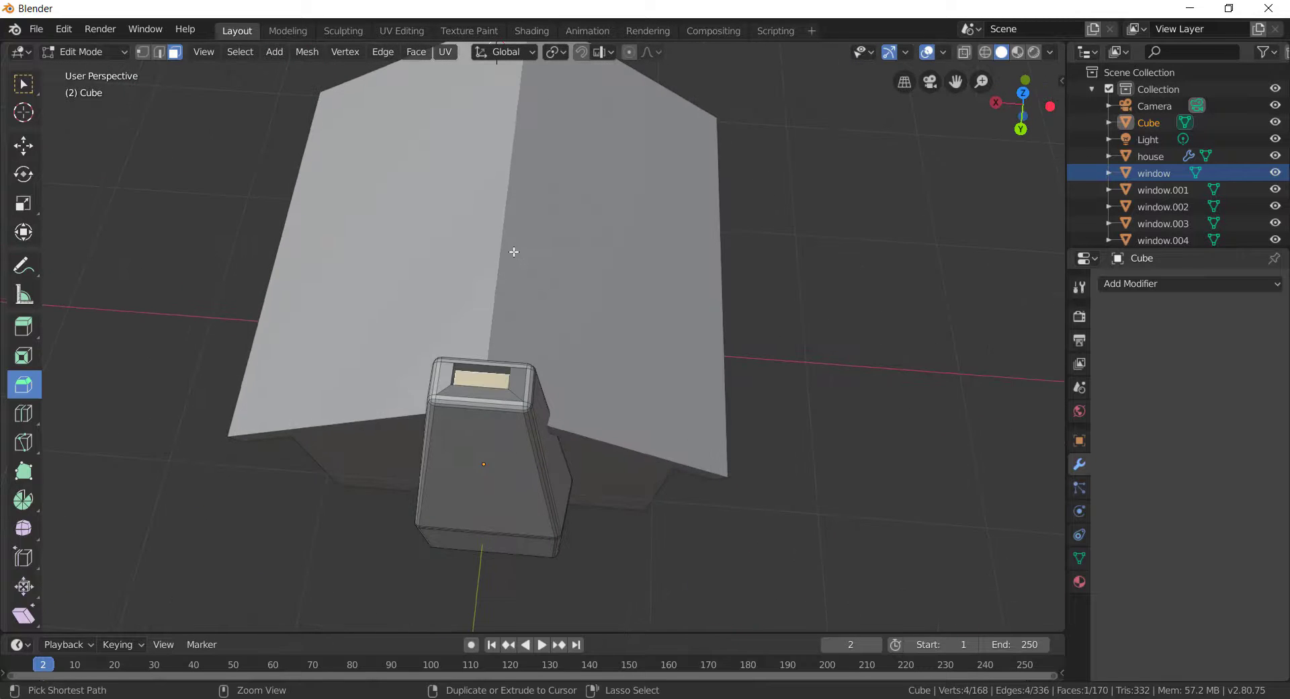
Step: Move the floor face of the flue opening along Z and leave Edit Mode on the chimney
{"action": "middle_click_drag", "start_coordinate": [481, 373], "coordinate": [495, 322]}
{"action": "scroll", "coordinate": [489, 245], "scroll_direction": "up", "scroll_amount": 1}
{"action": "middle_click_drag", "start_coordinate": [490, 245], "coordinate": [490, 281]}
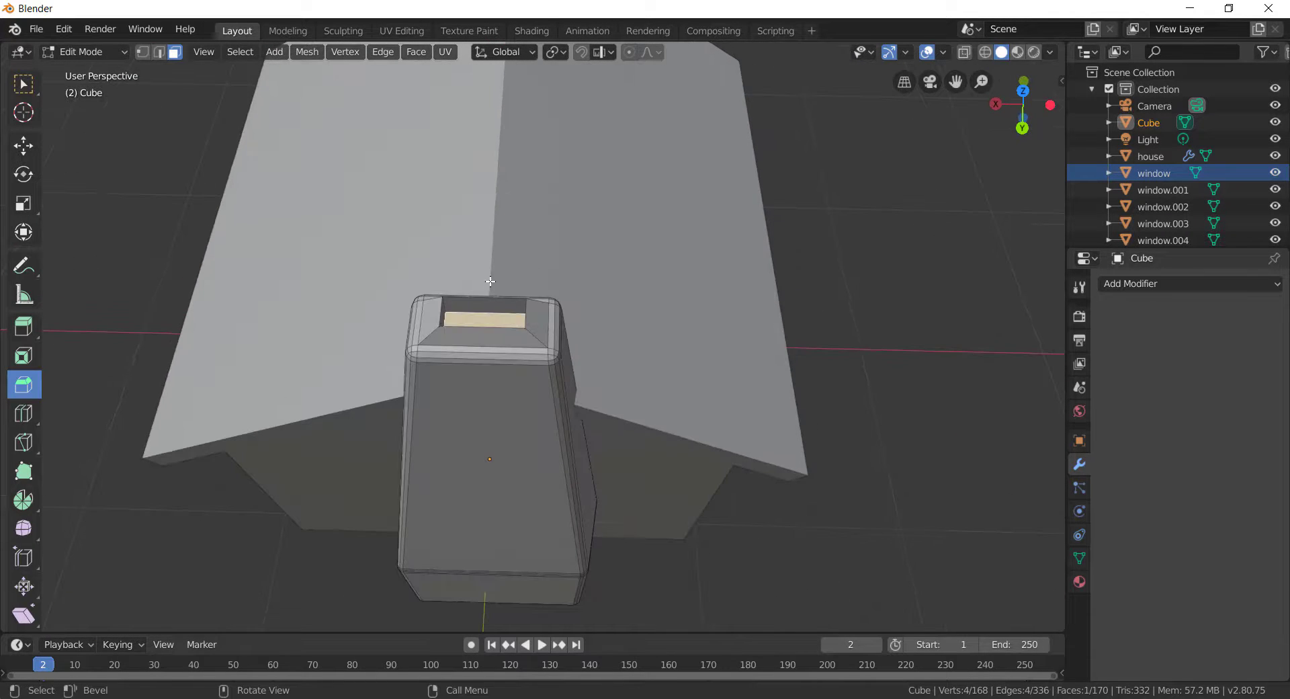
{"action": "key", "text": "g"}
{"action": "key", "text": "z"}
{"action": "left_click", "coordinate": [493, 331]}
{"action": "middle_click_drag", "start_coordinate": [493, 331], "coordinate": [694, 224]}
{"action": "scroll", "coordinate": [694, 224], "scroll_direction": "up", "scroll_amount": 1}
{"action": "key", "text": "Tab"}
Step: Open the house mesh in Edit Mode, select the linked roof faces in edge selection and try beveling them
{"action": "left_click", "coordinate": [562, 155]}
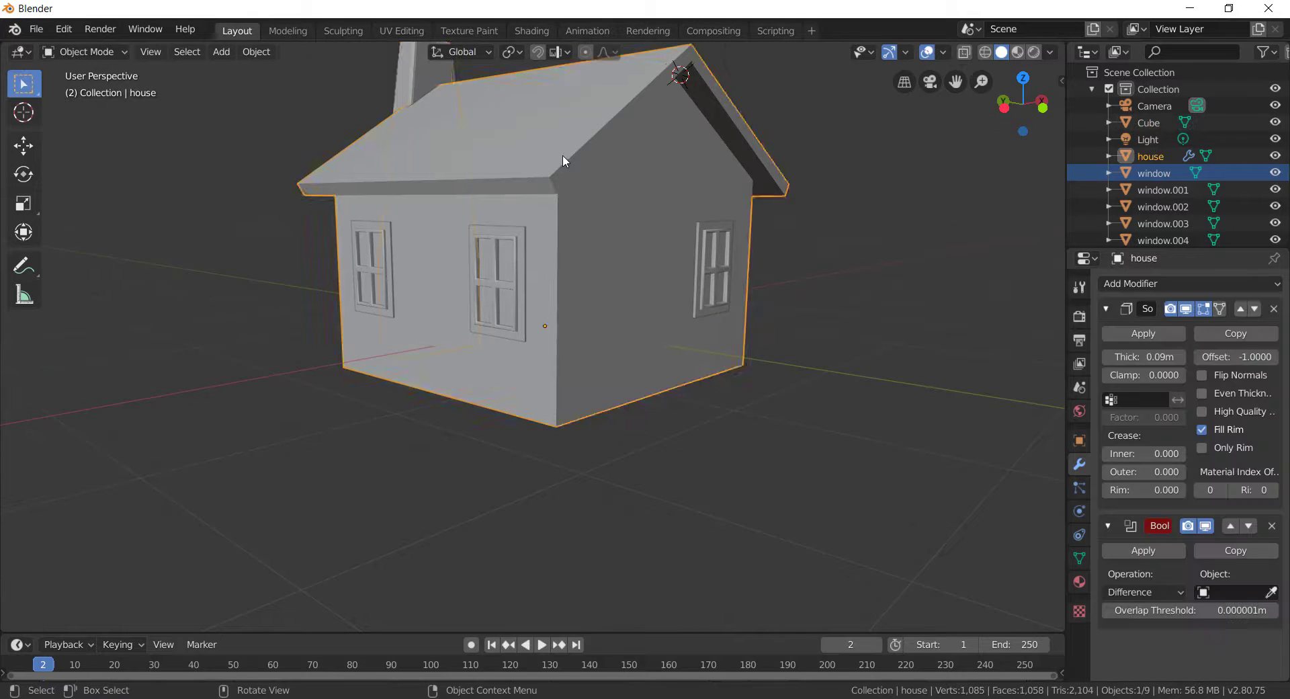
{"action": "middle_click_drag", "start_coordinate": [563, 154], "coordinate": [610, 188]}
{"action": "key", "text": "Tab"}
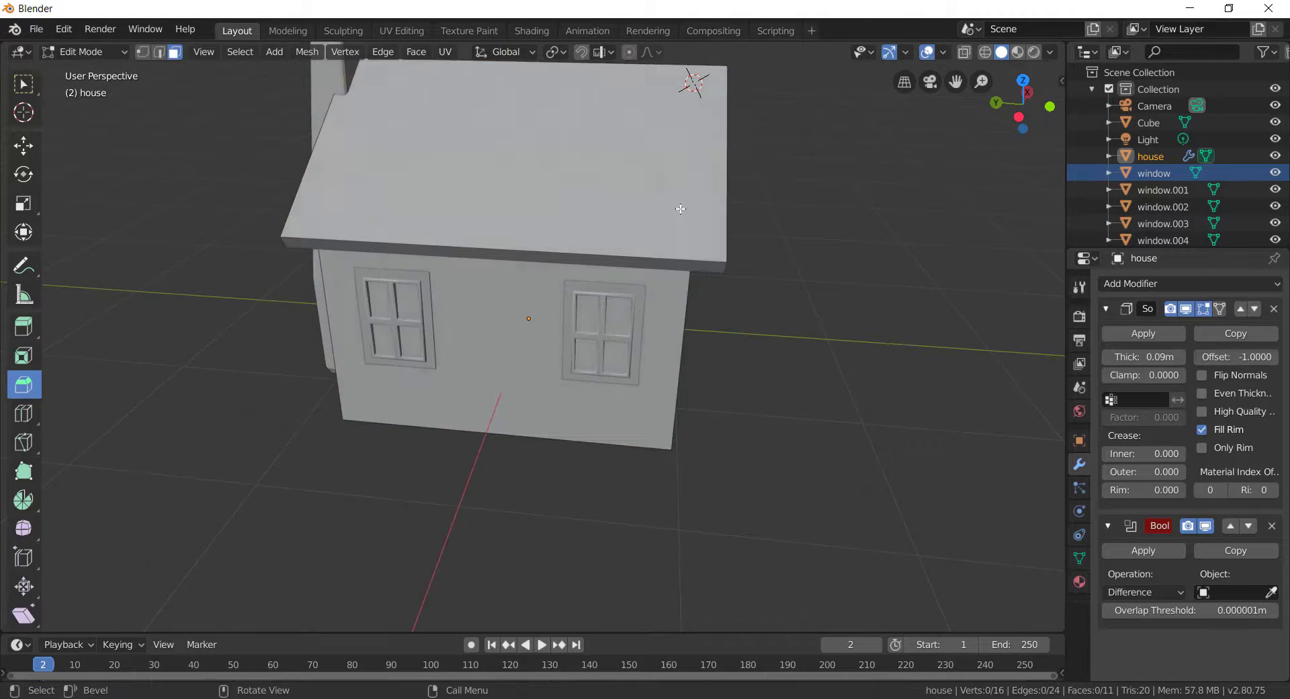
{"action": "middle_click_drag", "start_coordinate": [678, 209], "coordinate": [589, 203]}
{"action": "key", "text": "l"}
{"action": "left_click", "coordinate": [159, 53]}
{"action": "left_click", "coordinate": [18, 381]}
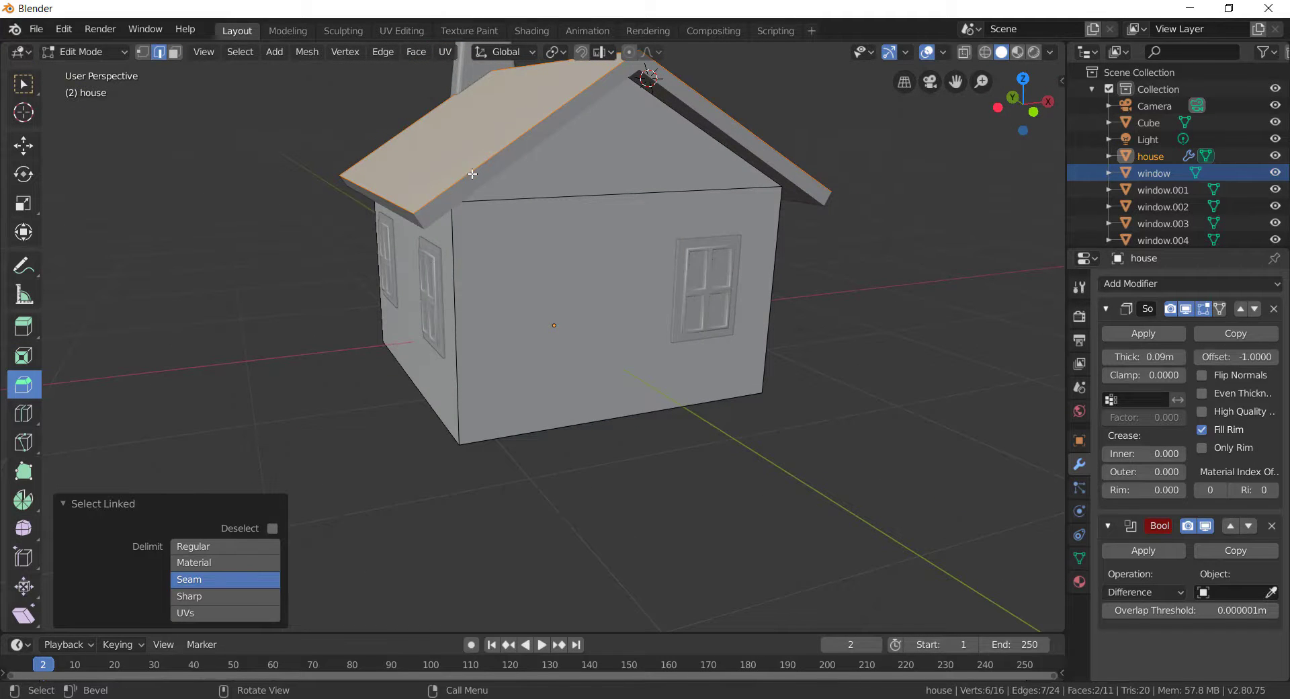
{"action": "left_click_drag", "start_coordinate": [473, 175], "coordinate": [522, 131]}
Step: Reselect the linked roof faces and try another bevel on them
{"action": "middle_click_drag", "start_coordinate": [567, 292], "coordinate": [655, 291]}
{"action": "left_click", "coordinate": [583, 226]}
{"action": "key", "text": "l"}
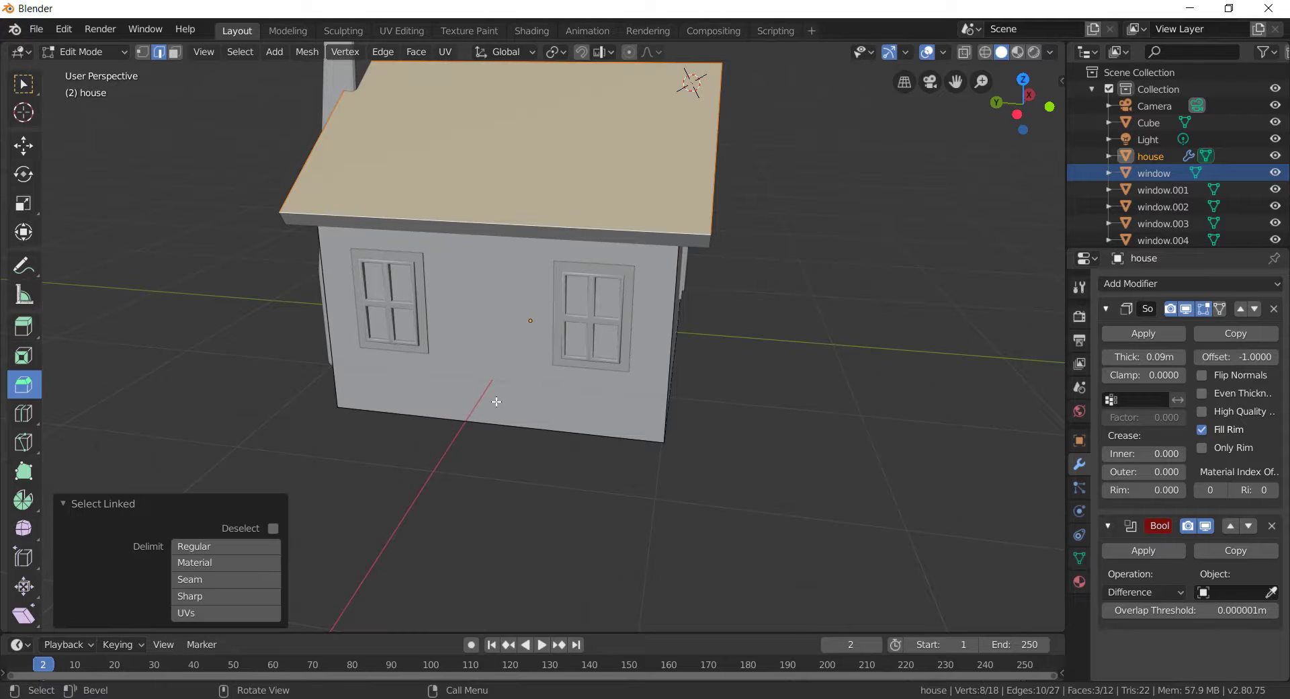
{"action": "left_click_drag", "start_coordinate": [890, 379], "coordinate": [583, 151]}
{"action": "mouse_move", "coordinate": [583, 150]}
{"action": "left_mouse_down"}
{"action": "mouse_move", "coordinate": [692, 217]}
{"action": "mouse_move", "coordinate": [588, 152]}
{"action": "left_mouse_up"}
{"action": "key", "text": "Escape"}
Step: Undo the bevel on the roof ridge and return the house to Object Mode
{"action": "middle_click_drag", "start_coordinate": [743, 181], "coordinate": [650, 255]}
{"action": "scroll", "coordinate": [625, 225], "scroll_direction": "up", "scroll_amount": 2}
{"action": "left_click", "coordinate": [95, 407]}
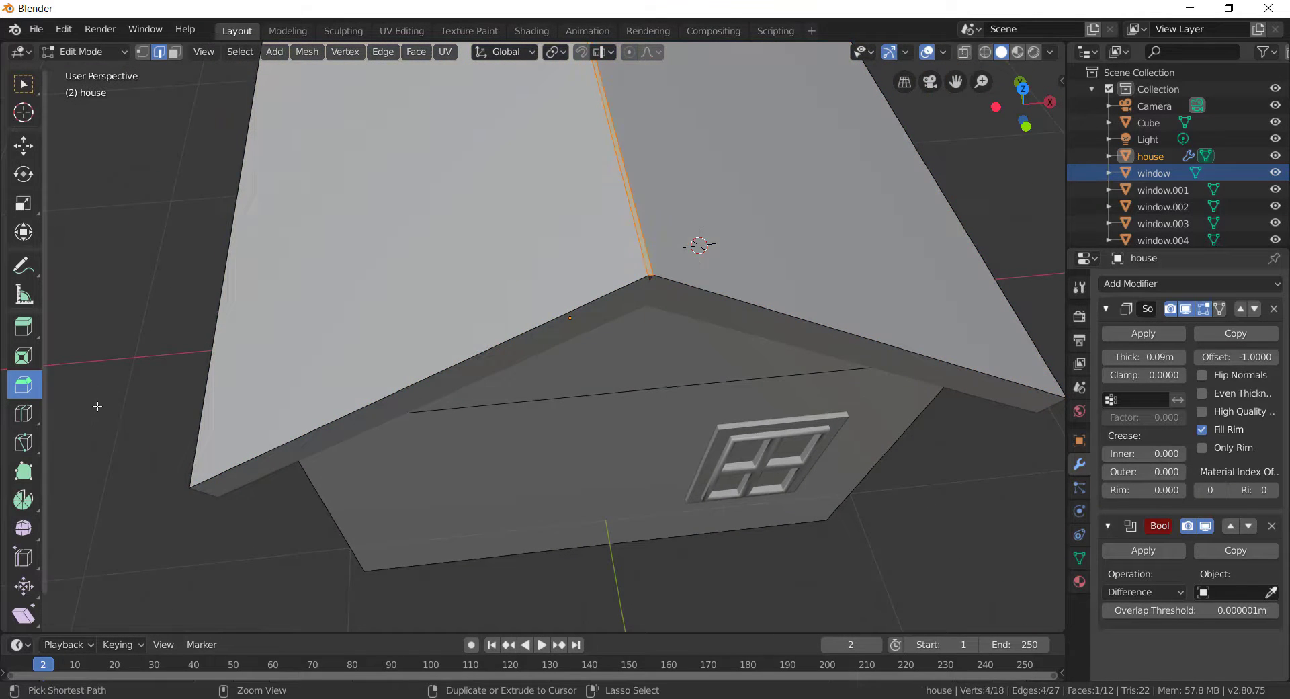
{"action": "key", "text": "ctrl+z"}
{"action": "scroll", "coordinate": [511, 299], "scroll_direction": "down", "scroll_amount": 3}
{"action": "middle_click_drag", "start_coordinate": [518, 295], "coordinate": [647, 219]}
{"action": "key", "text": "Tab"}
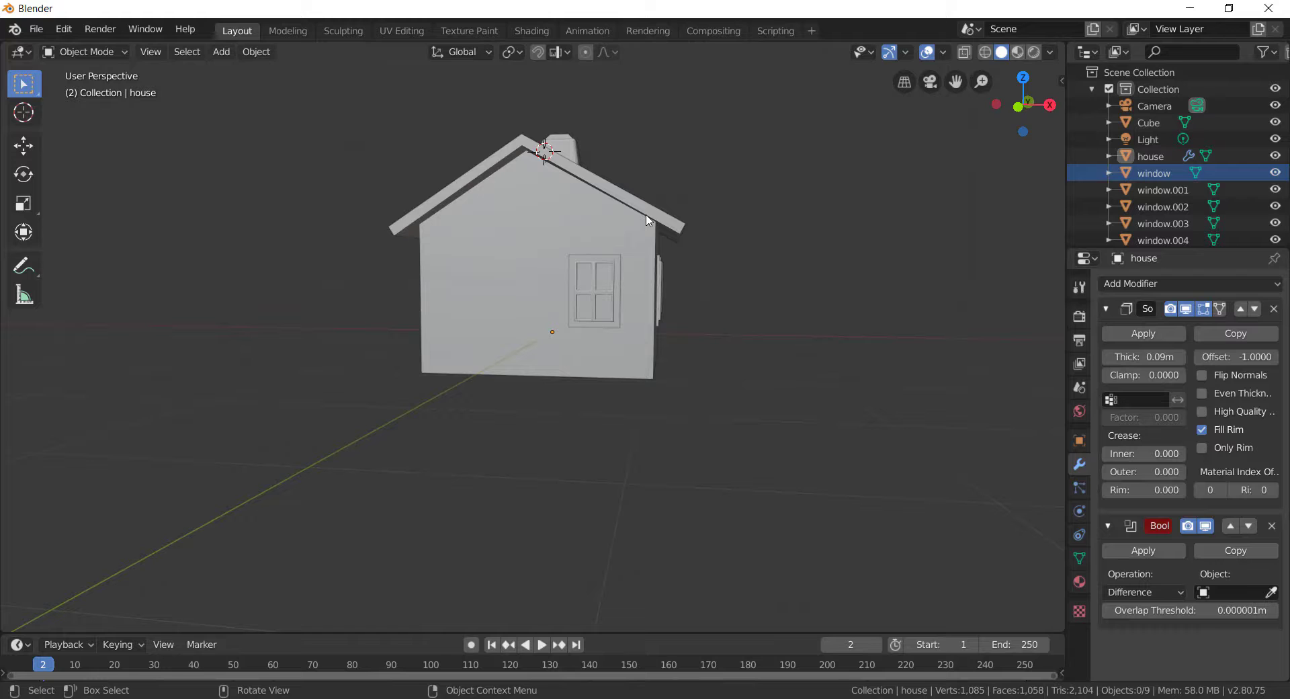
Step: Add a 2 m plane at the 3D cursor and isolate it in local view
{"action": "key", "text": "shift+a"}
{"action": "left_click", "coordinate": [728, 217]}
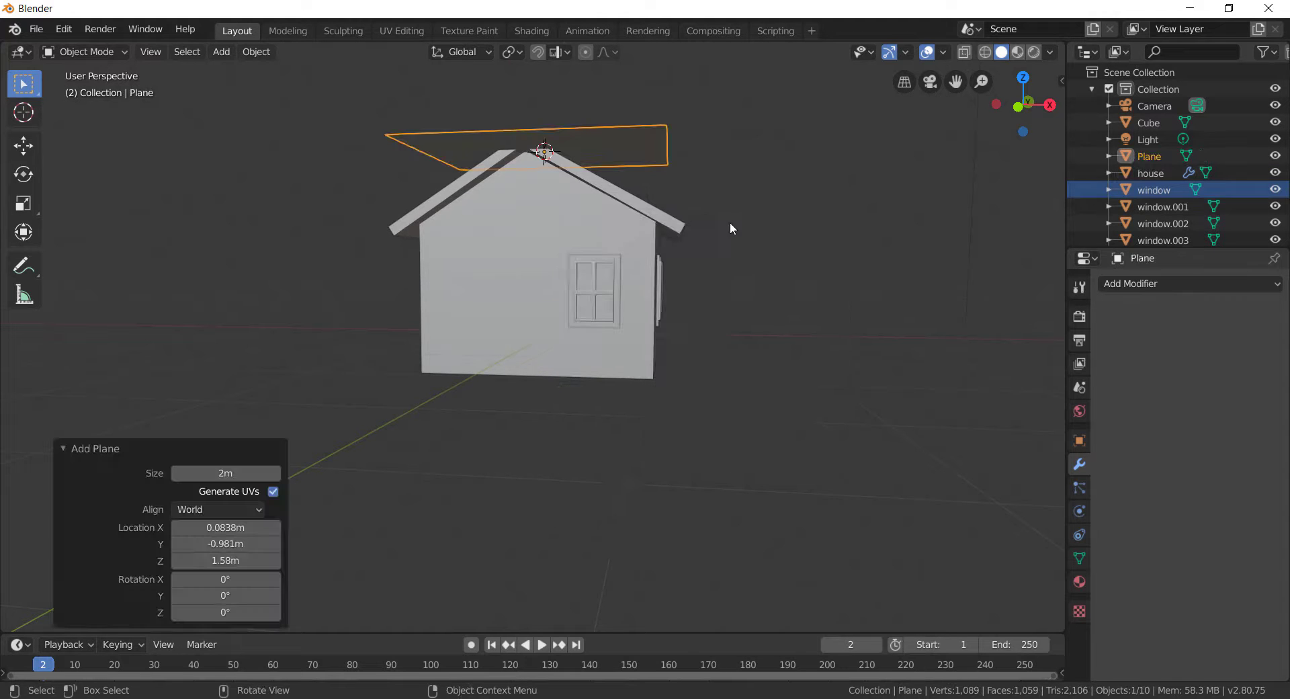
{"action": "middle_click_drag", "start_coordinate": [729, 222], "coordinate": [532, 510]}
{"action": "scroll", "coordinate": [578, 330], "scroll_direction": "down", "scroll_amount": 4}
{"action": "key", "text": "KP_Divide"}
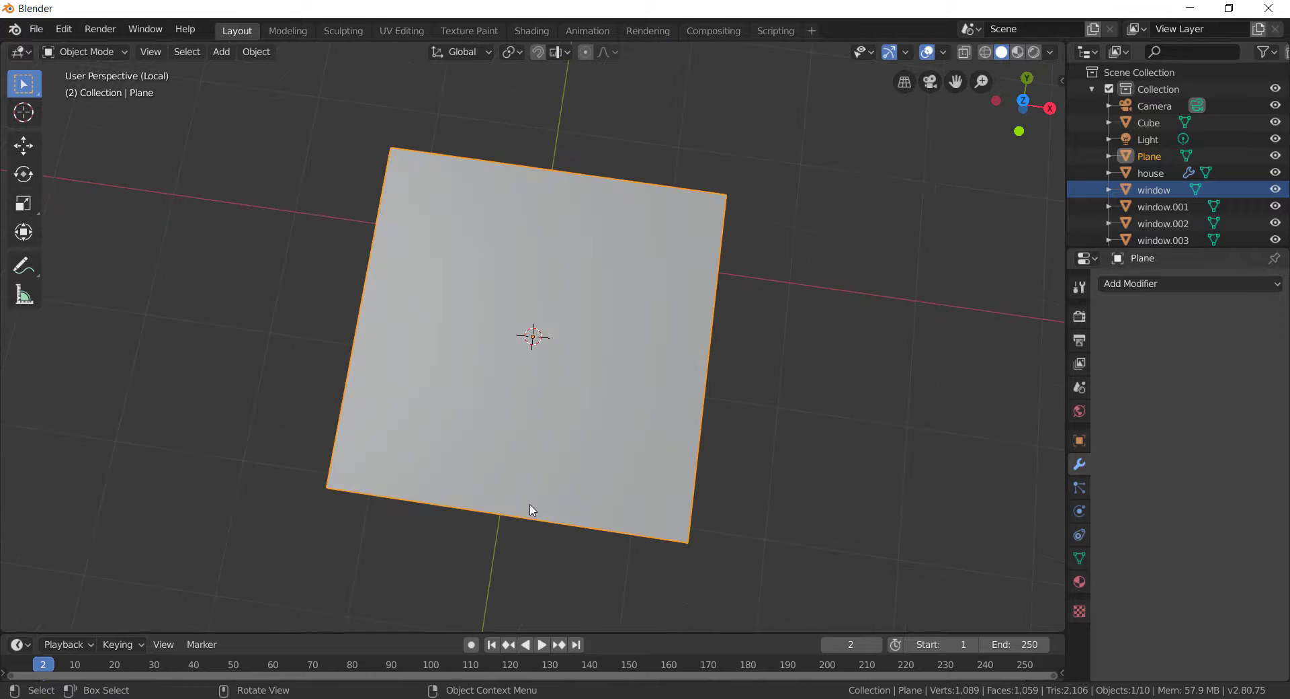
Step: Open the plane in Edit Mode and divide it lengthwise with three evenly spaced loop cuts
{"action": "key", "text": "Tab"}
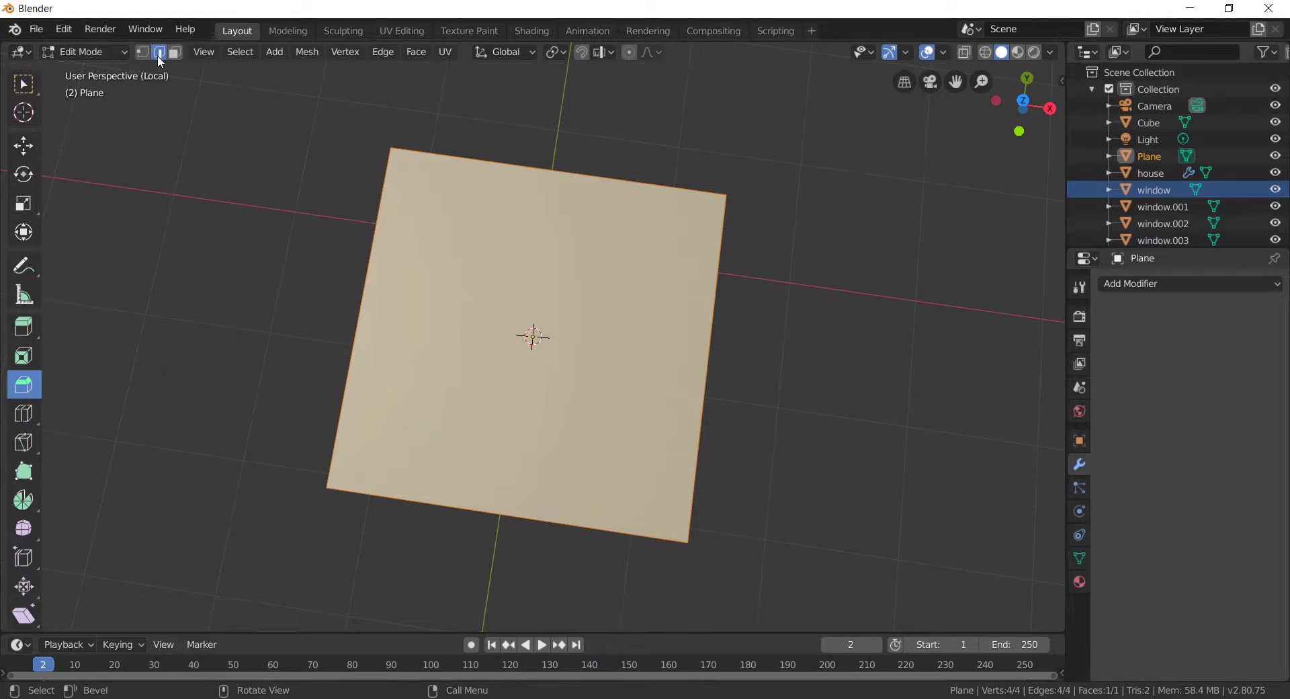
{"action": "left_click", "coordinate": [749, 380]}
{"action": "left_click", "coordinate": [508, 515], "text": "ctrl"}
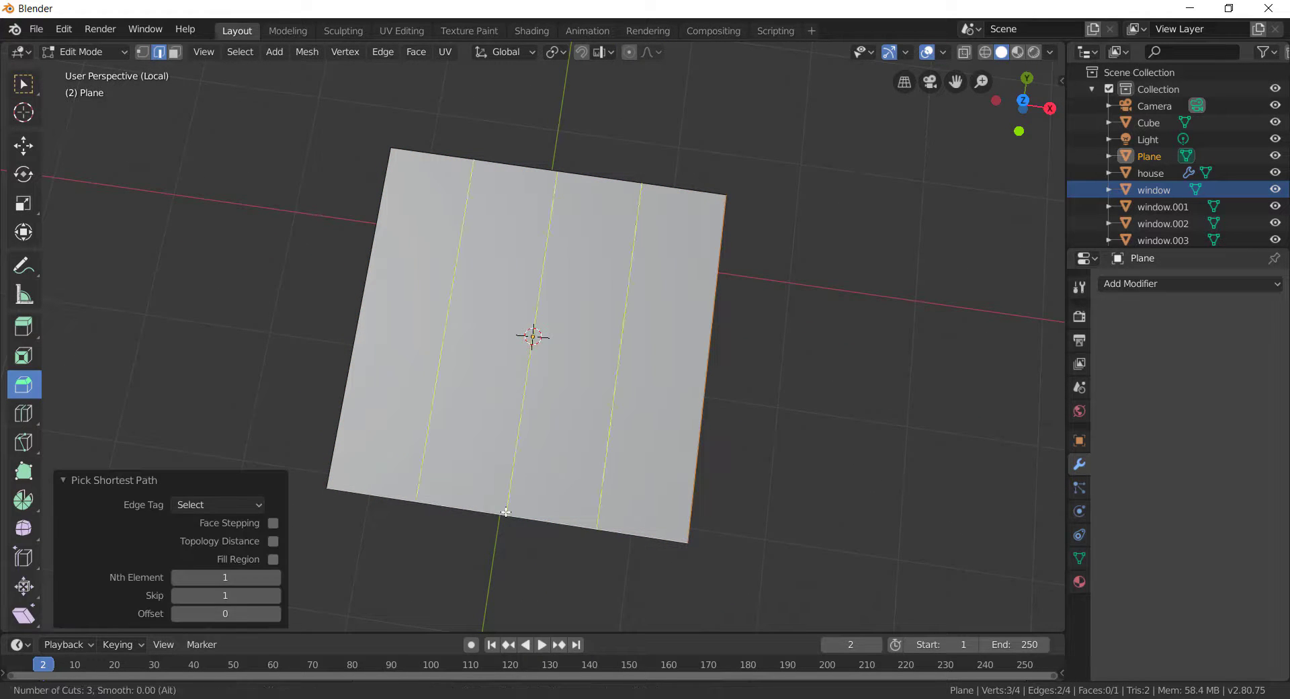
{"action": "left_click", "coordinate": [505, 506]}
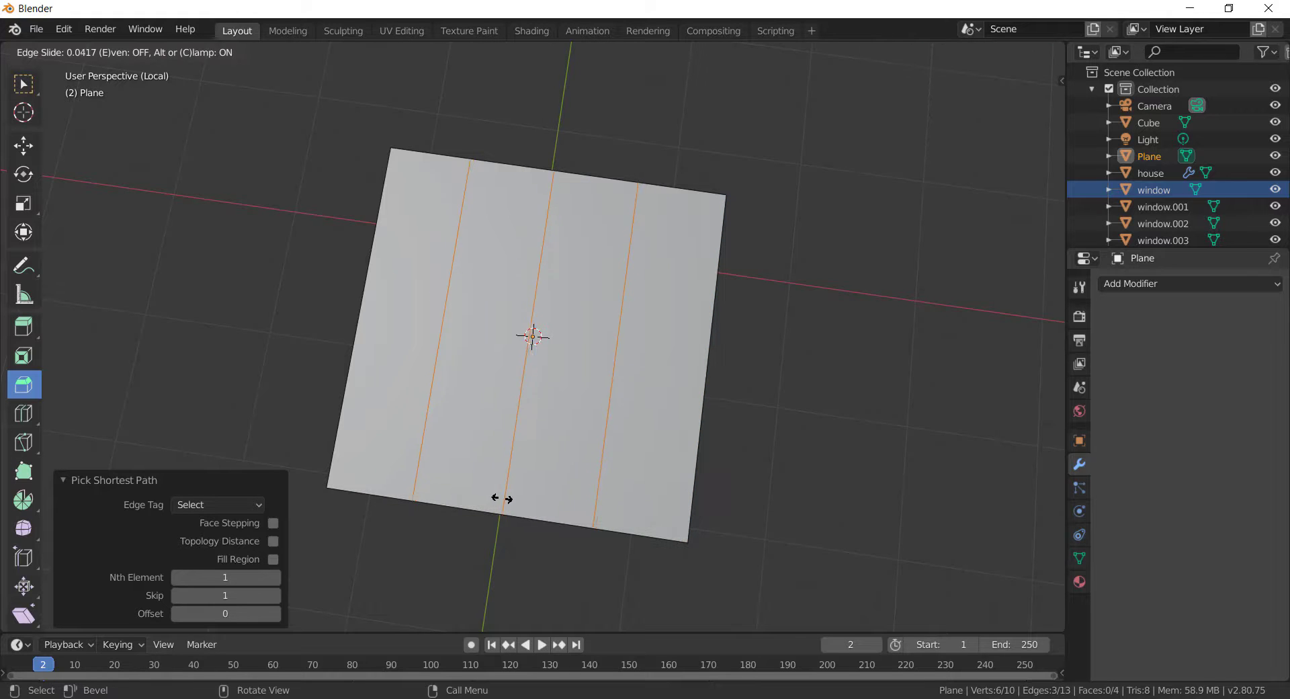
{"action": "left_click", "coordinate": [556, 160]}
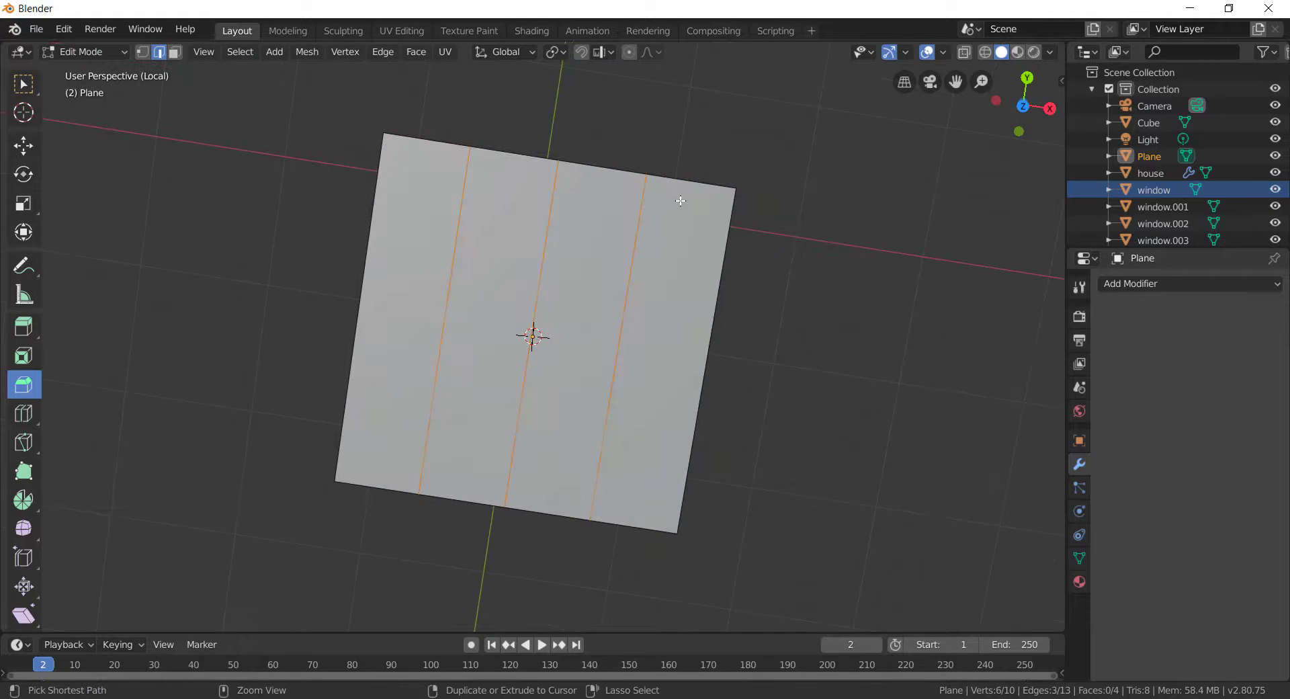
Step: Raise the middle vertex of the far edge along Y, and move its two neighbouring vertices about 0.232 m along Y
{"action": "middle_click_drag", "start_coordinate": [581, 171], "coordinate": [511, 191]}
{"action": "key", "text": "w"}
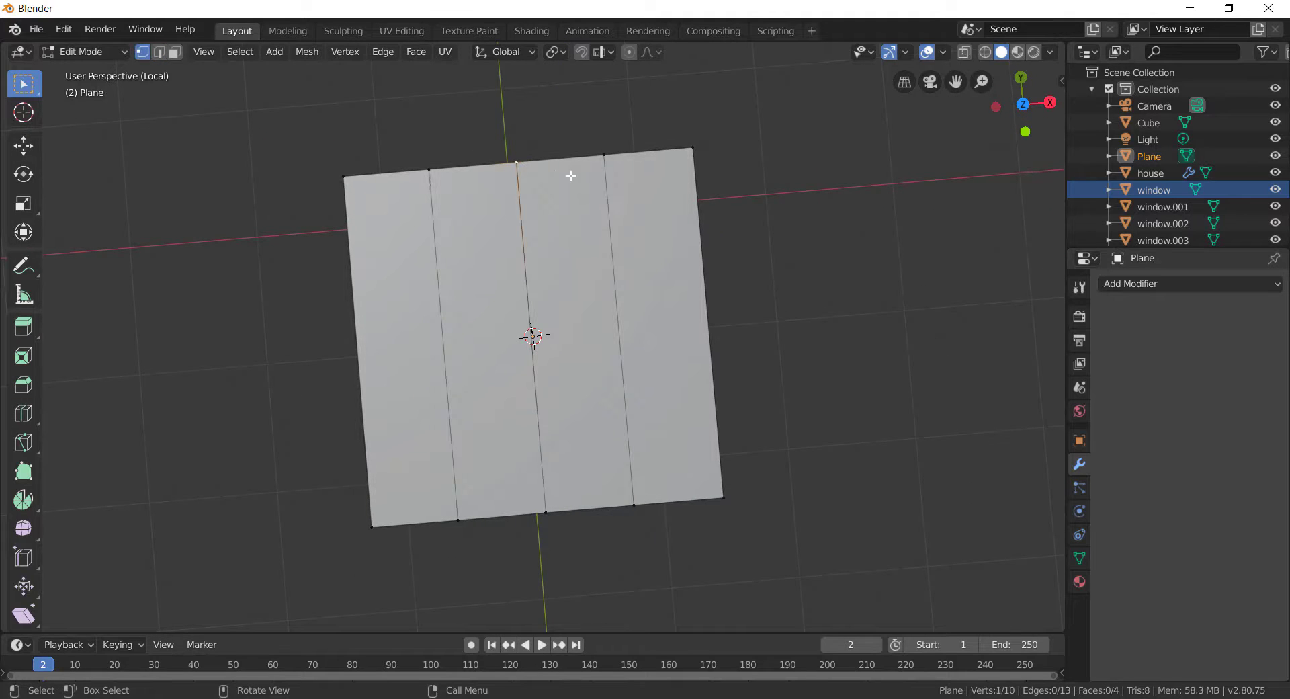
{"action": "key", "text": "g"}
{"action": "key", "text": "y"}
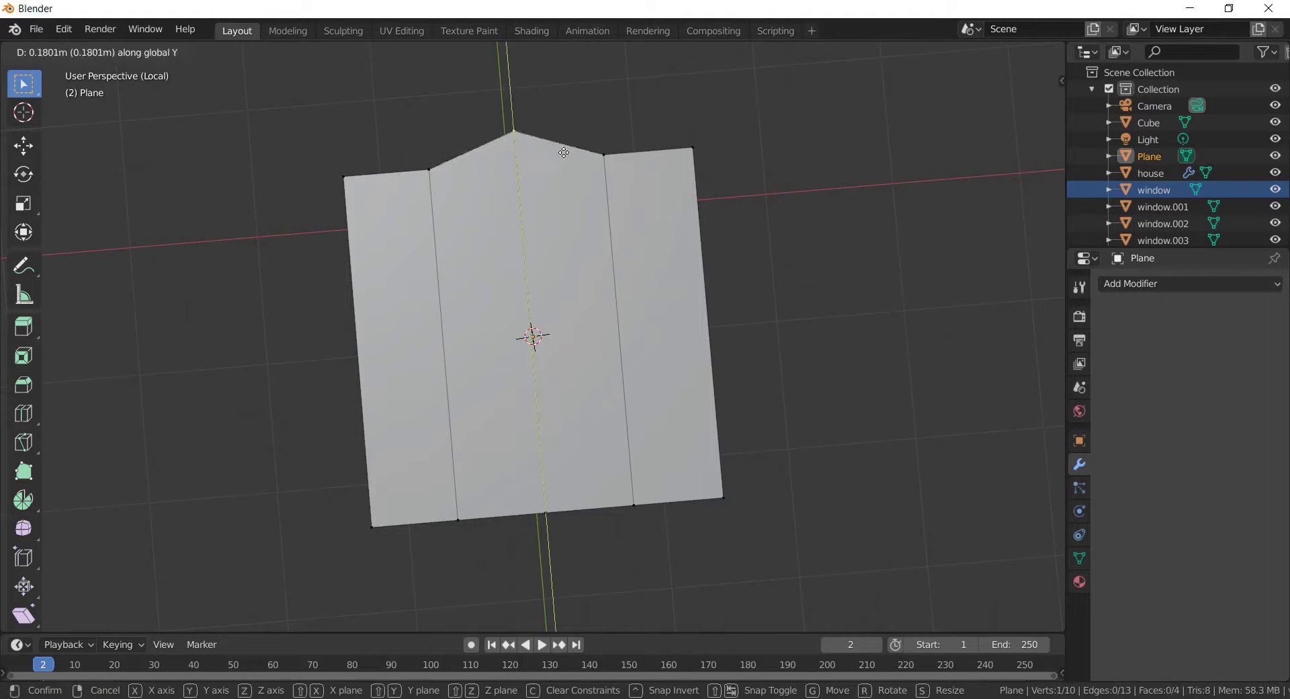
{"action": "left_click", "coordinate": [591, 149]}
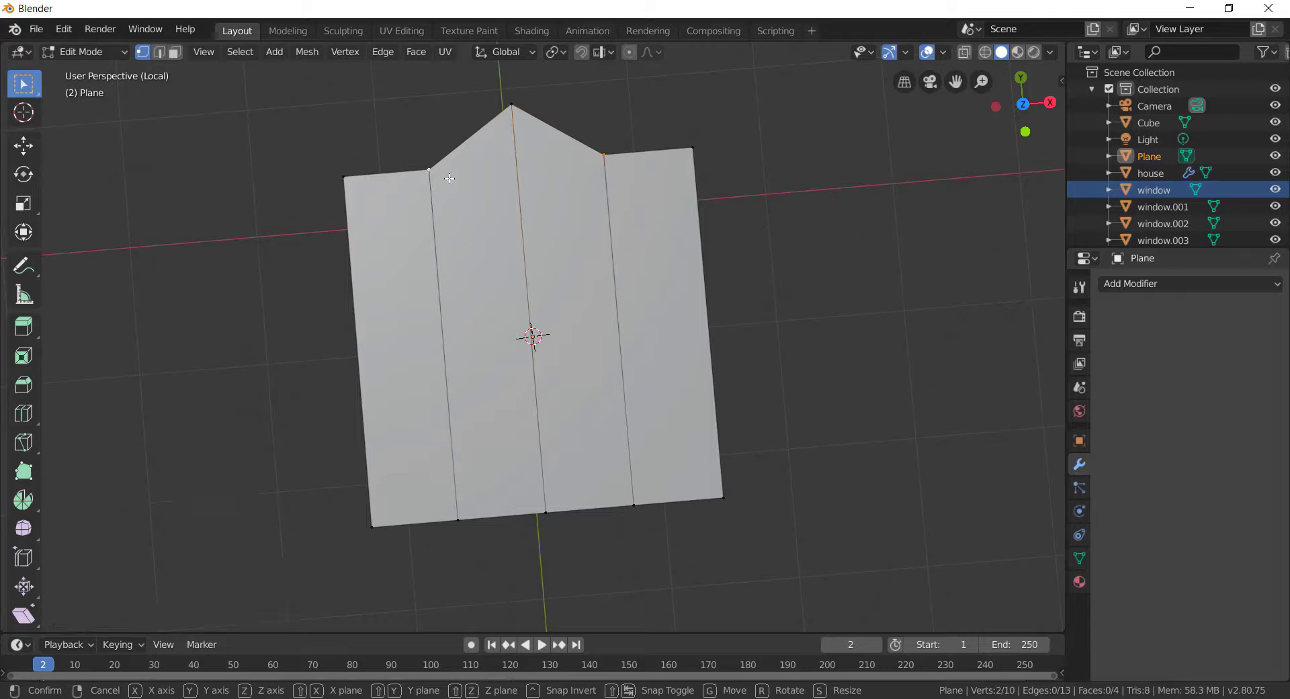
{"action": "key", "text": "g"}
{"action": "left_click", "coordinate": [444, 137]}
{"action": "scroll", "coordinate": [483, 145], "scroll_direction": "down", "scroll_amount": 1}
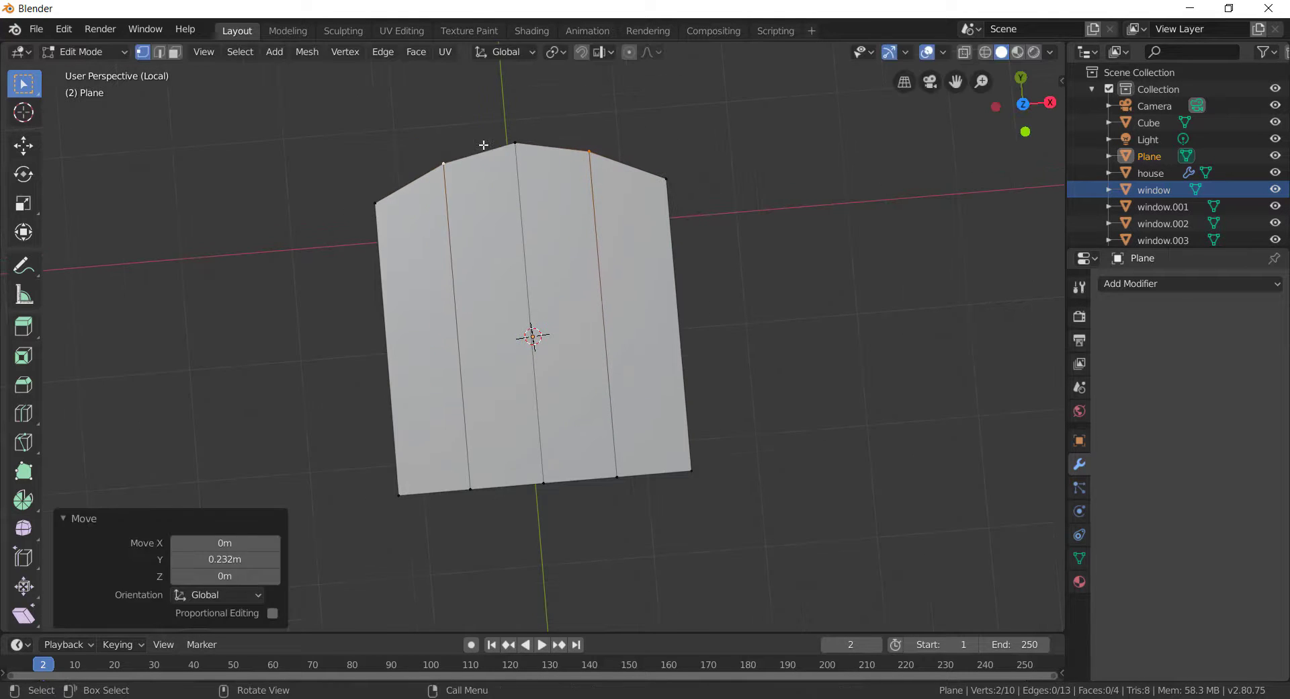
Step: Move the two outer corner vertices of the arched end about -0.361 m along Y
{"action": "left_click", "coordinate": [377, 204]}
{"action": "key", "text": "g"}
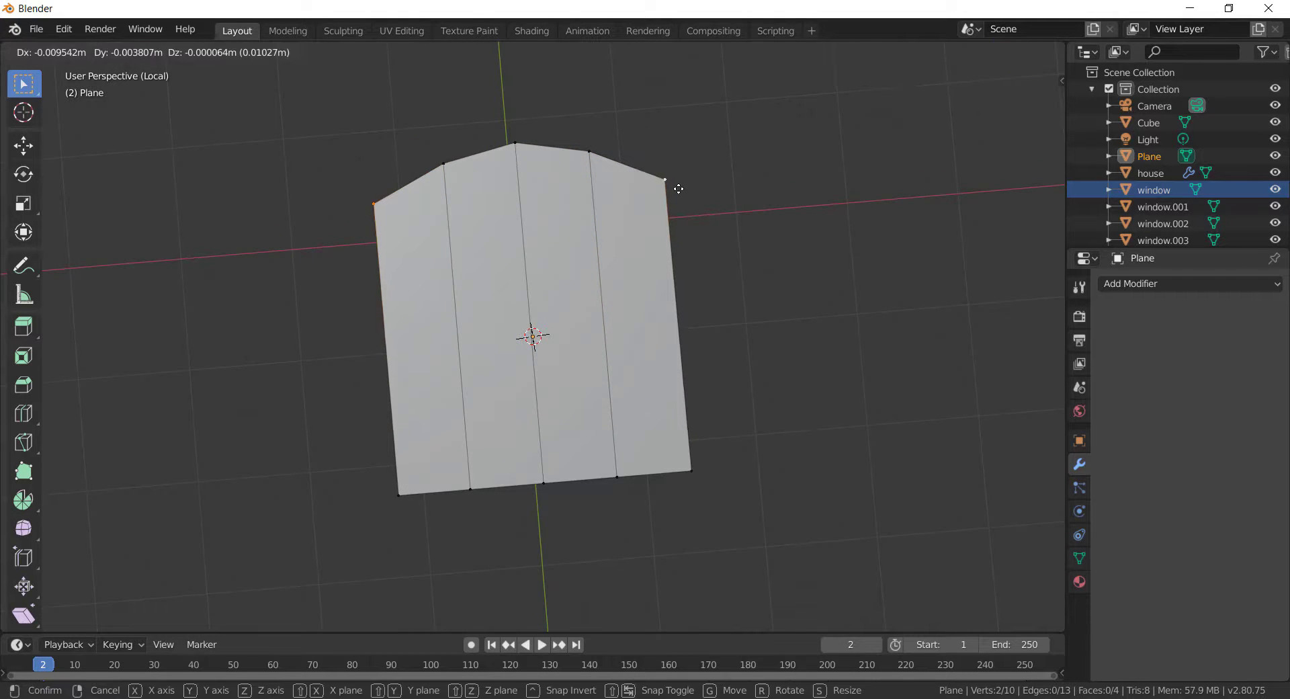
{"action": "key", "text": "y"}
{"action": "left_click", "coordinate": [471, 274]}
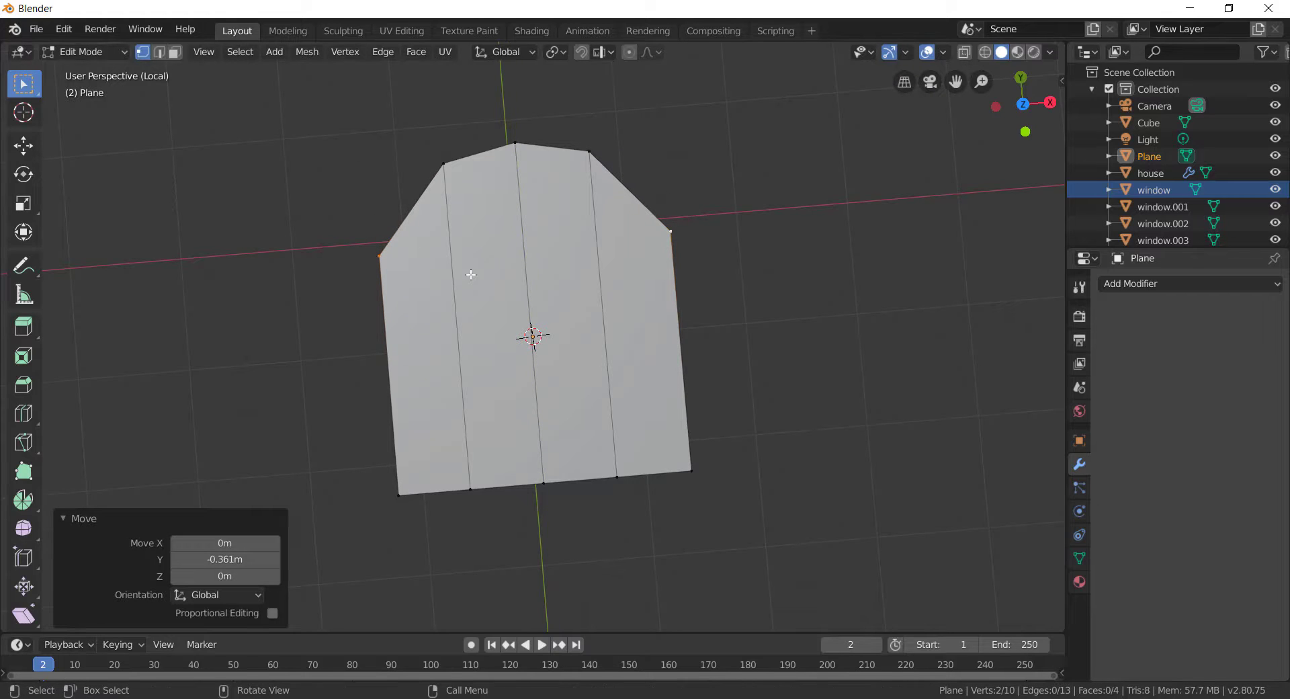
Step: Try narrowing the shape by scaling its two long outer edges inward, and undo the change
{"action": "left_click", "coordinate": [159, 52]}
{"action": "left_click", "coordinate": [679, 348], "text": "shift"}
{"action": "key", "text": "s"}
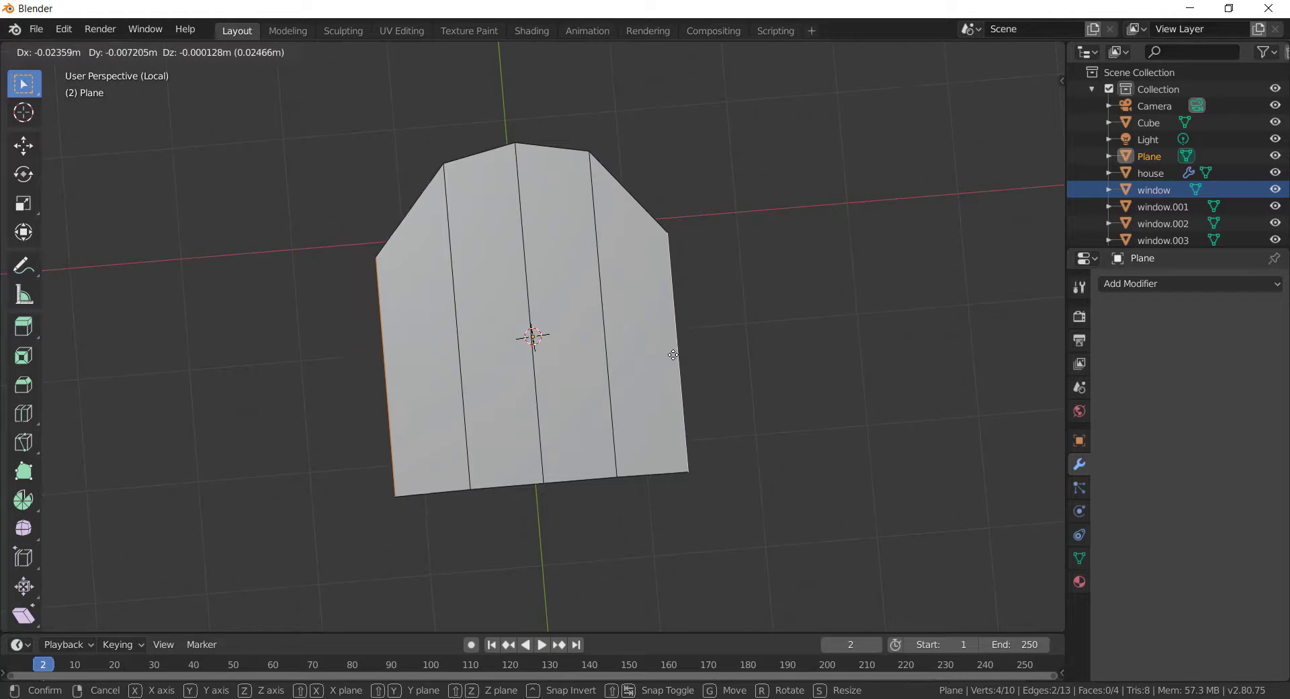
{"action": "left_click", "coordinate": [650, 359]}
{"action": "middle_click_drag", "start_coordinate": [651, 360], "coordinate": [636, 492]}
{"action": "left_click", "coordinate": [577, 473]}
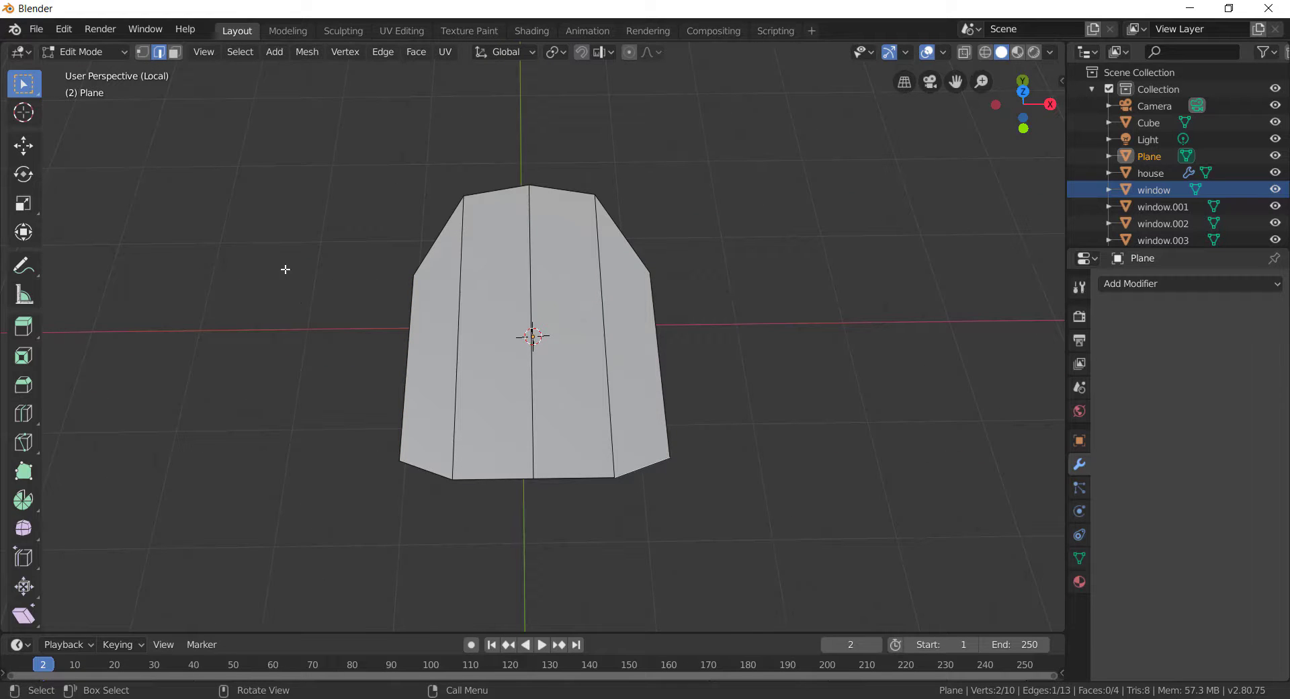
{"action": "key", "text": "ctrl+z"}
{"action": "key", "text": "ctrl+z"}
{"action": "key", "text": "ctrl+z"}
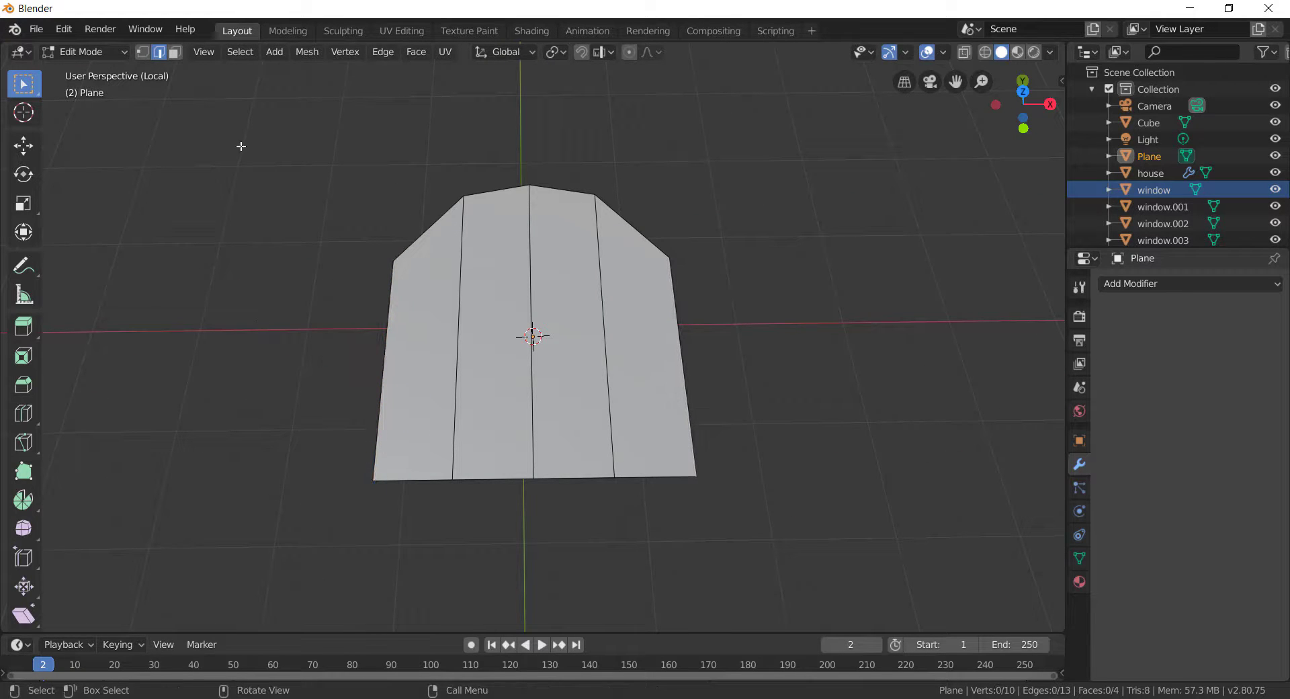
Step: Scale the two outer vertices of the arched end toward each other to about 0.782
{"action": "key", "text": "s"}
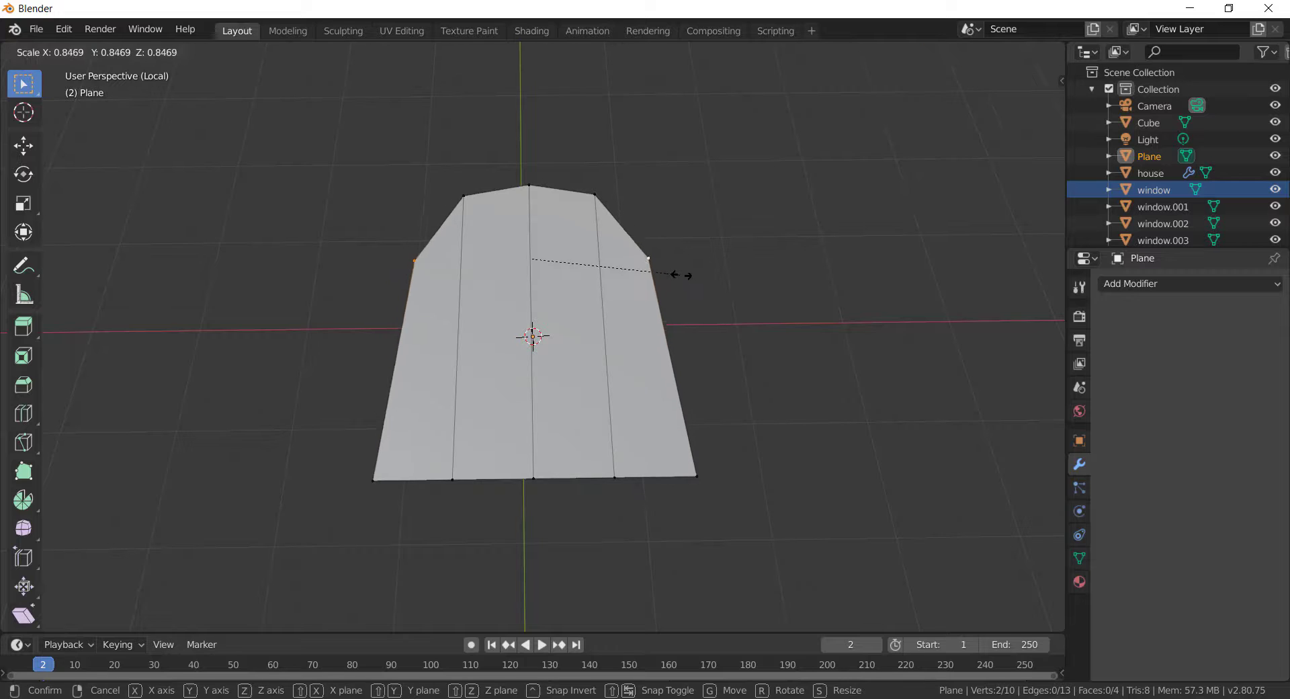
{"action": "left_click", "coordinate": [668, 276]}
{"action": "middle_click_drag", "start_coordinate": [668, 276], "coordinate": [463, 329]}
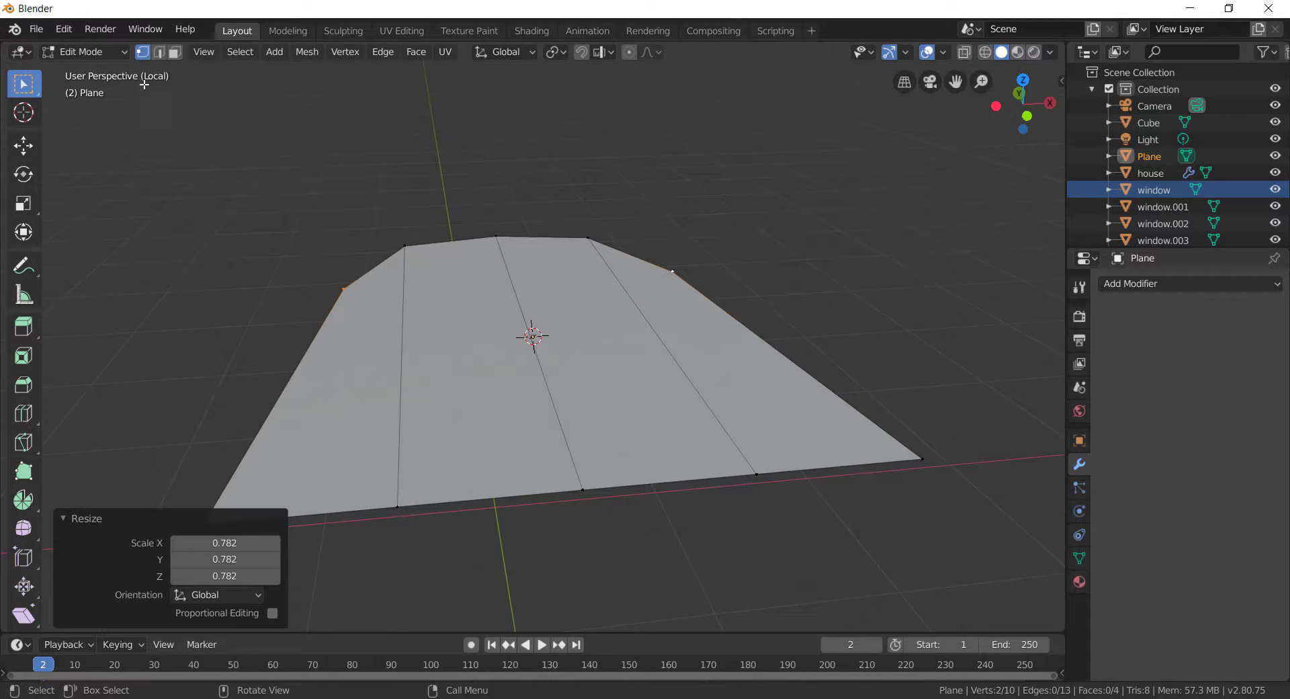
Step: Select the three interior lengthwise edges and bevel them to split the shape into seven planks
{"action": "left_click", "coordinate": [405, 376]}
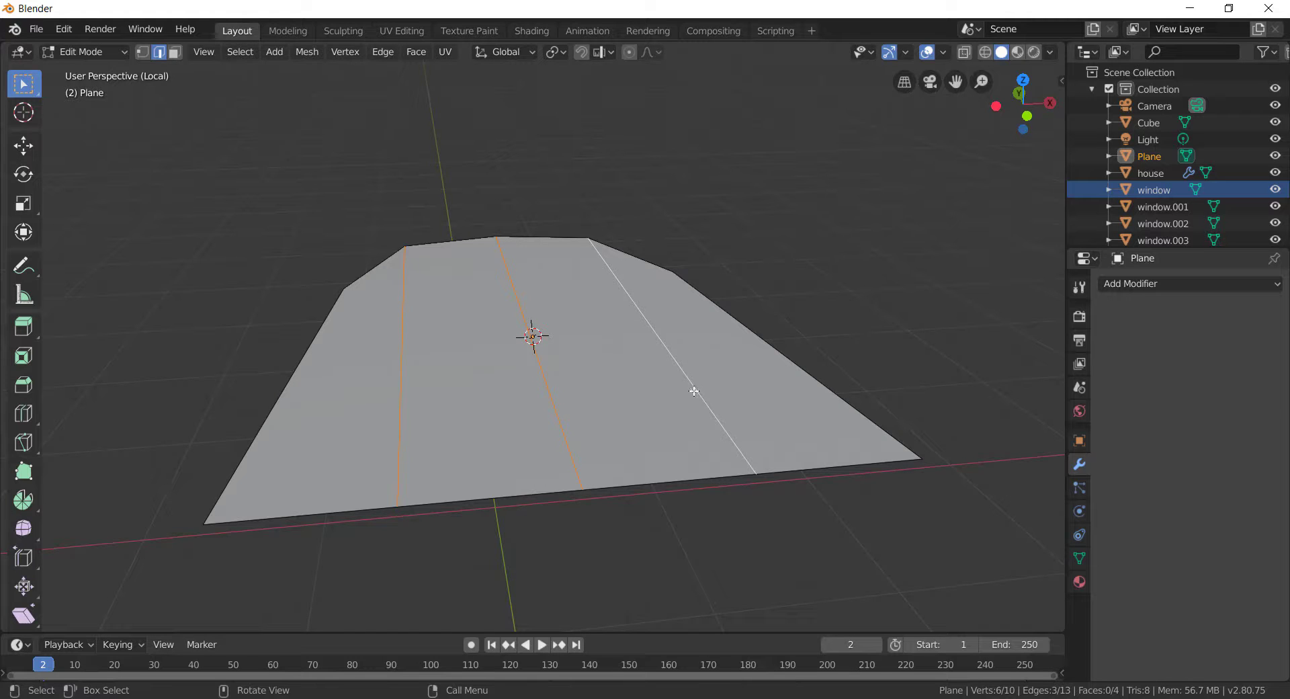
{"action": "key", "text": "ctrl+b"}
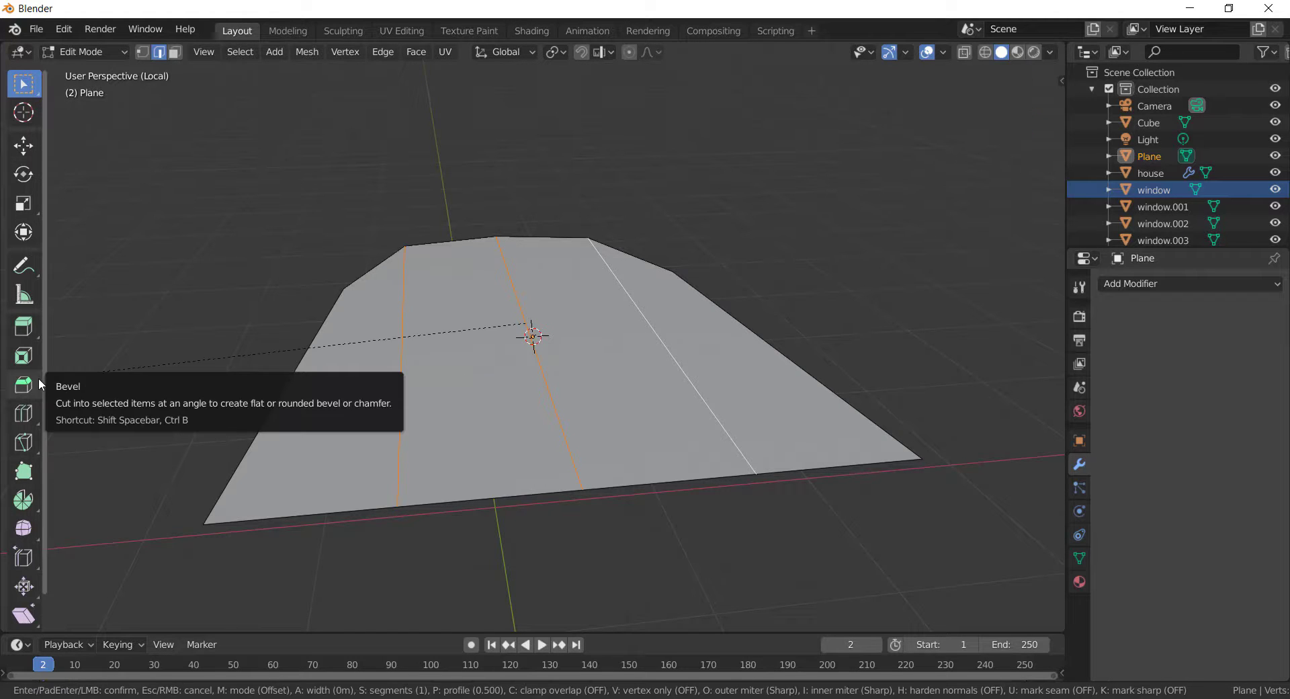
{"action": "left_click", "coordinate": [522, 327]}
{"action": "key", "text": "ctrl+z"}
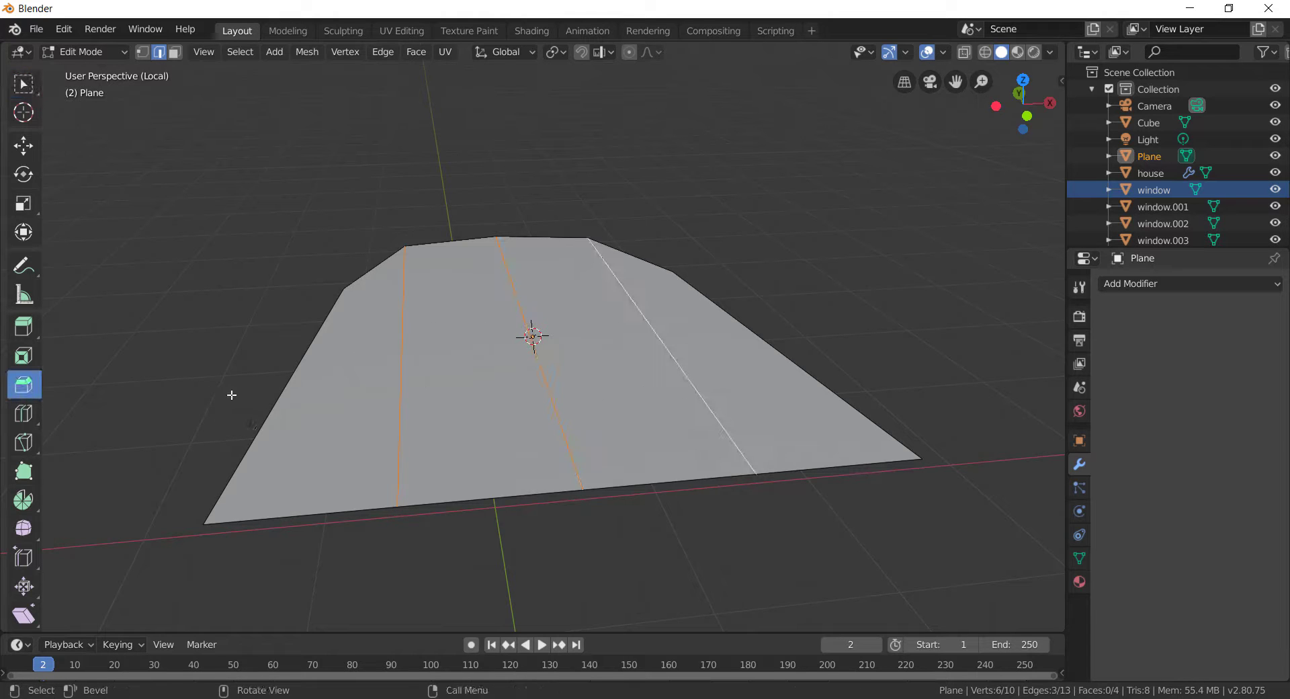
{"action": "left_click_drag", "start_coordinate": [521, 334], "coordinate": [527, 336]}
{"action": "middle_click_drag", "start_coordinate": [527, 337], "coordinate": [759, 300]}
{"action": "left_click_drag", "start_coordinate": [431, 316], "coordinate": [541, 310]}
{"action": "left_click_drag", "start_coordinate": [538, 314], "coordinate": [483, 317]}
{"action": "left_click", "coordinate": [482, 317]}
{"action": "middle_click_drag", "start_coordinate": [483, 317], "coordinate": [566, 321]}
{"action": "middle_click_drag", "start_coordinate": [415, 317], "coordinate": [127, 120]}
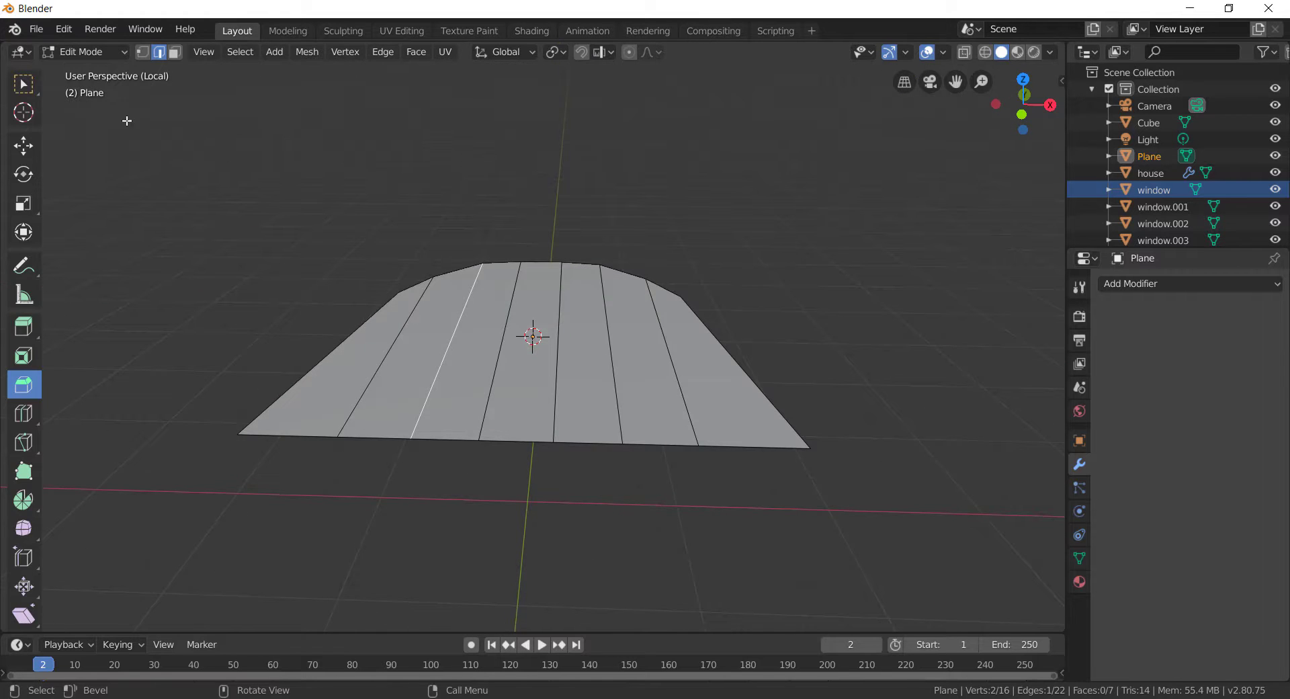
Step: Select every other plank, including both outer ones, and extrude these four faces slightly upward
{"action": "left_click", "coordinate": [467, 318]}
{"action": "left_click", "coordinate": [583, 350], "text": "shift"}
{"action": "left_click", "coordinate": [709, 370], "text": "shift"}
{"action": "left_click", "coordinate": [386, 359], "text": "shift"}
{"action": "key", "text": "e"}
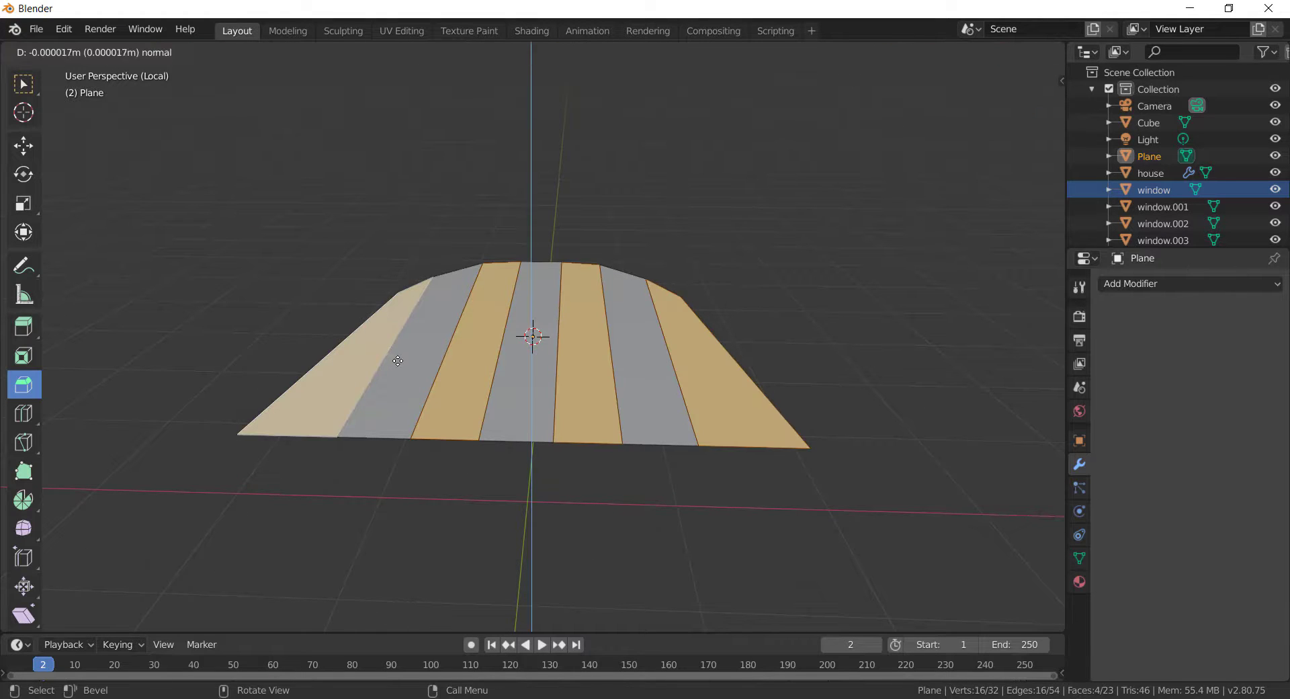
{"action": "left_click", "coordinate": [405, 356]}
{"action": "middle_click_drag", "start_coordinate": [405, 356], "coordinate": [422, 333]}
Step: Extrude the three remaining planks about 0.013 m and return to Object Mode
{"action": "left_click", "coordinate": [415, 350]}
{"action": "left_click", "coordinate": [532, 355], "text": "shift"}
{"action": "left_click", "coordinate": [655, 348], "text": "shift"}
{"action": "key", "text": "e"}
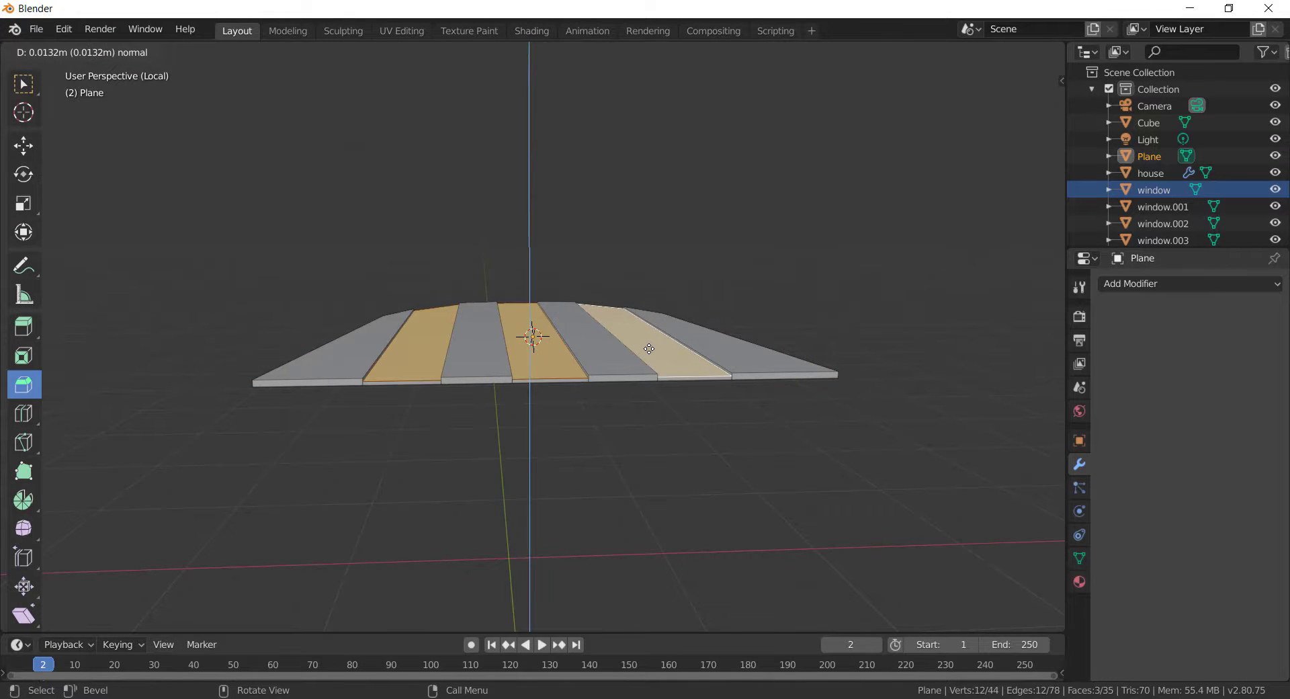
{"action": "left_click", "coordinate": [649, 349]}
{"action": "middle_click_drag", "start_coordinate": [732, 302], "coordinate": [752, 389]}
{"action": "left_click", "coordinate": [773, 389]}
{"action": "middle_click_drag", "start_coordinate": [773, 388], "coordinate": [658, 293]}
{"action": "key", "text": "Tab"}
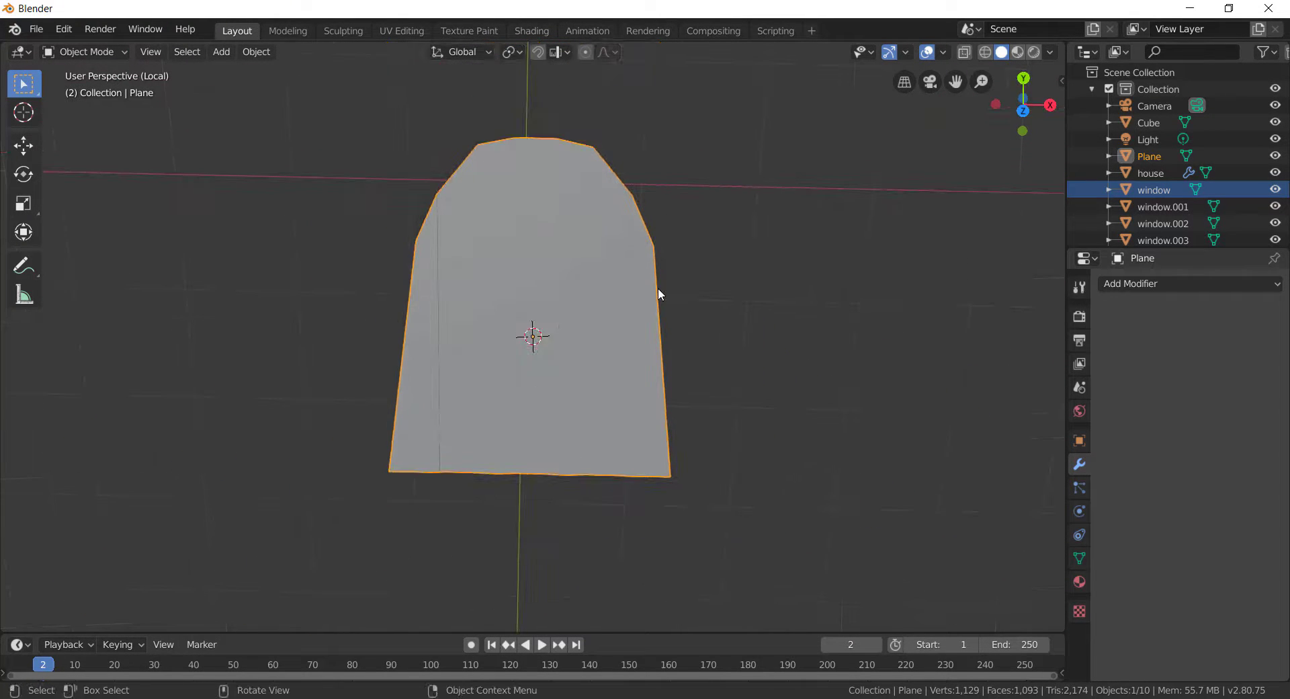
Step: Rename the plank object as door
{"action": "scroll", "coordinate": [417, 228], "scroll_direction": "up", "scroll_amount": 1}
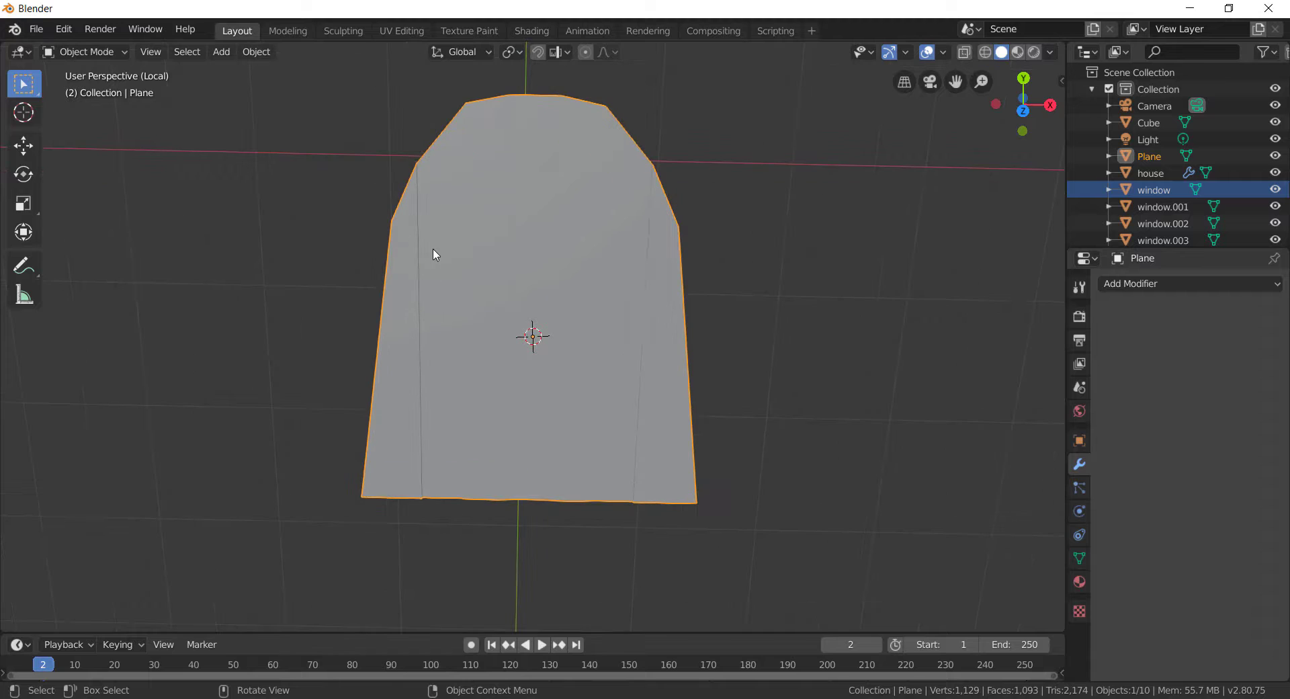
{"action": "scroll", "coordinate": [1212, 234], "scroll_direction": "down", "scroll_amount": 1}
{"action": "left_click", "coordinate": [1164, 163]}
{"action": "left_click", "coordinate": [504, 211]}
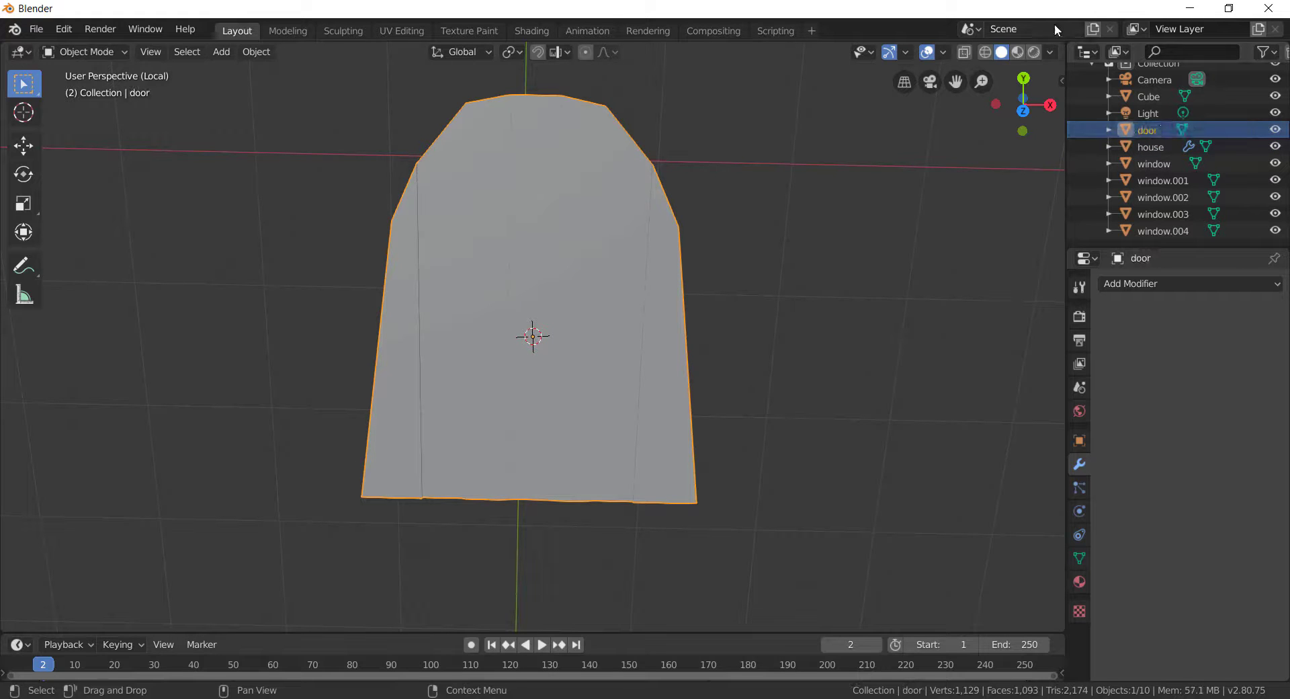
Step: Add a 2 m plane at the 3D cursor and scale it to about 0.099 along Y as a crossbar
{"action": "middle_click_drag", "start_coordinate": [803, 194], "coordinate": [736, 230]}
{"action": "key", "text": "shift+a"}
{"action": "mouse_move", "coordinate": [768, 228]}
{"action": "left_click", "coordinate": [830, 230]}
{"action": "key", "text": "s"}
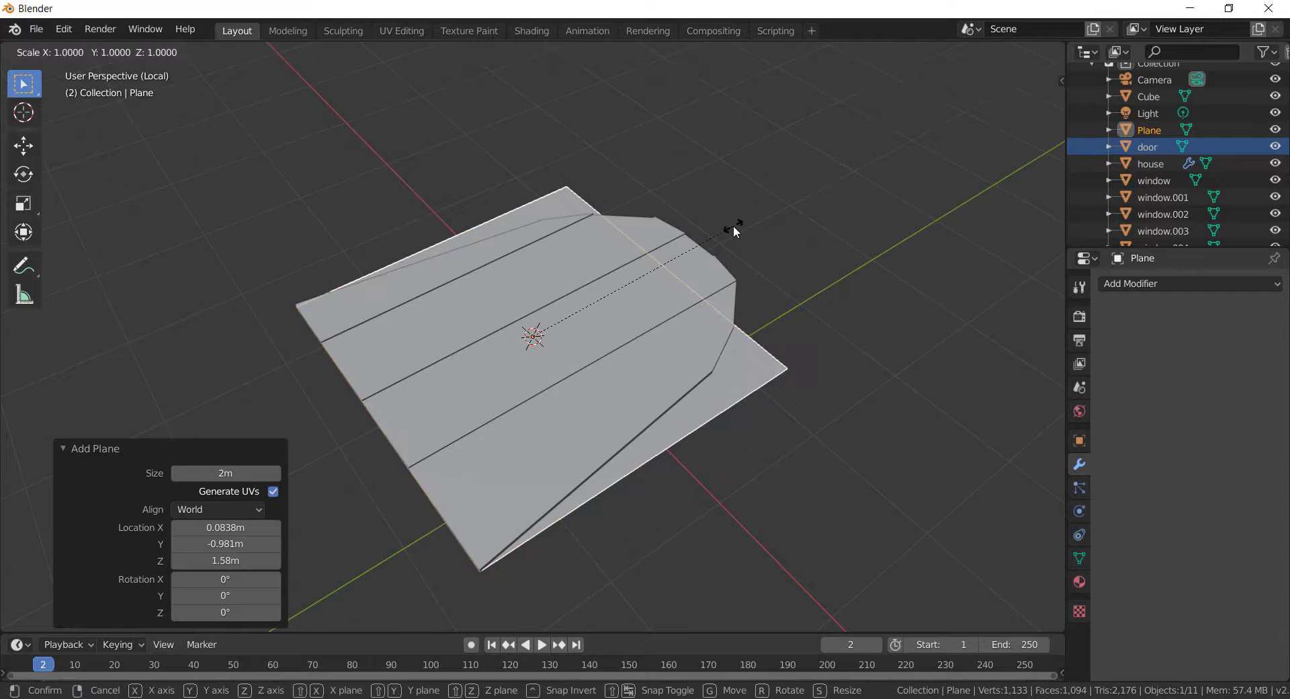
{"action": "key", "text": "y"}
{"action": "left_click", "coordinate": [531, 316]}
{"action": "middle_click_drag", "start_coordinate": [531, 315], "coordinate": [730, 371]}
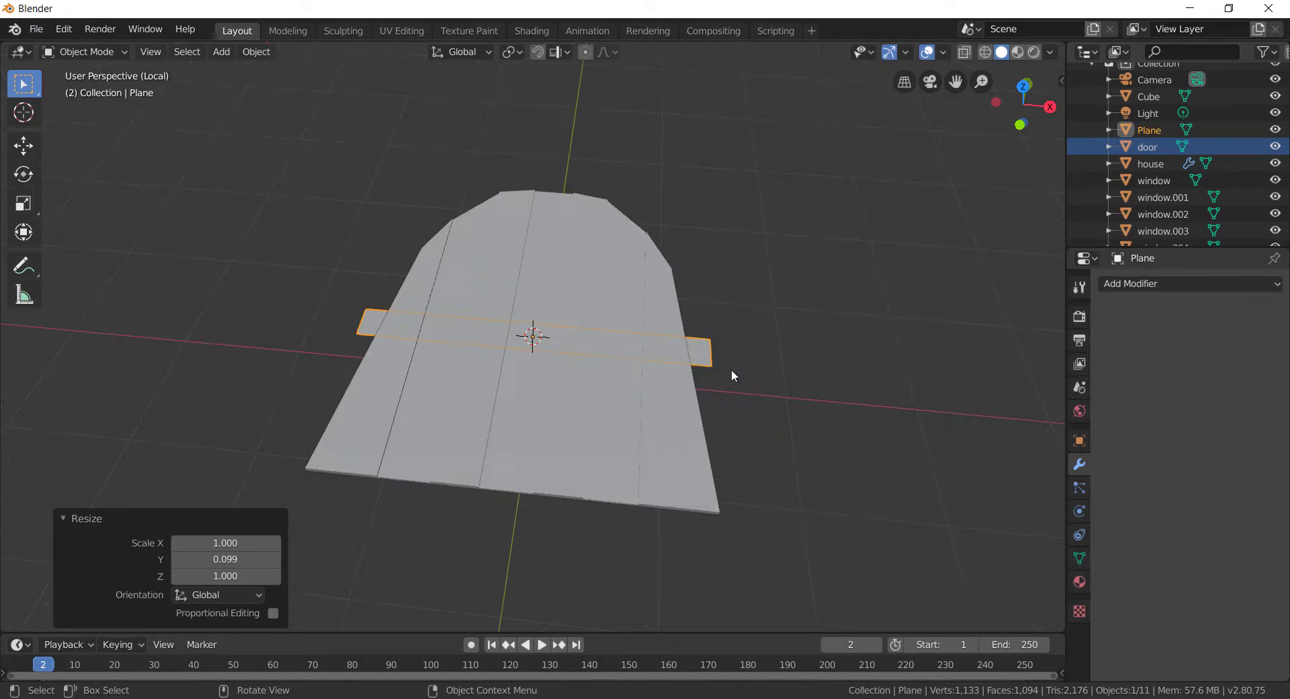
Step: Open the crossbar in Edit Mode, raise it along Z to the door's surface and narrow it along X
{"action": "left_click", "coordinate": [714, 358]}
{"action": "key", "text": "Tab"}
{"action": "middle_click_drag", "start_coordinate": [365, 233], "coordinate": [645, 345]}
{"action": "key", "text": "g"}
{"action": "key", "text": "z"}
{"action": "left_click", "coordinate": [677, 231]}
{"action": "key", "text": "s"}
{"action": "key", "text": "x"}
{"action": "left_click", "coordinate": [682, 273]}
Step: Move the crossbar about 0.665 m along Y toward the arched end and scale it to about 0.857
{"action": "key", "text": "g"}
{"action": "key", "text": "y"}
{"action": "left_click", "coordinate": [654, 256]}
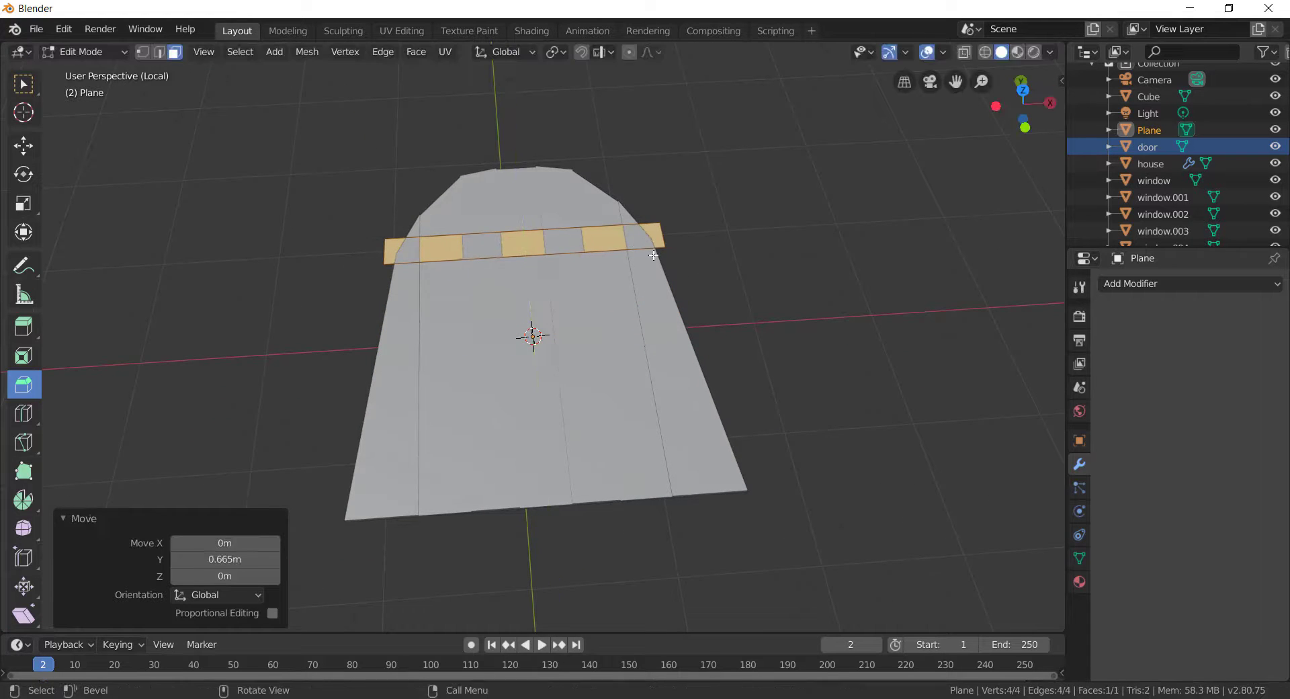
{"action": "key", "text": "s"}
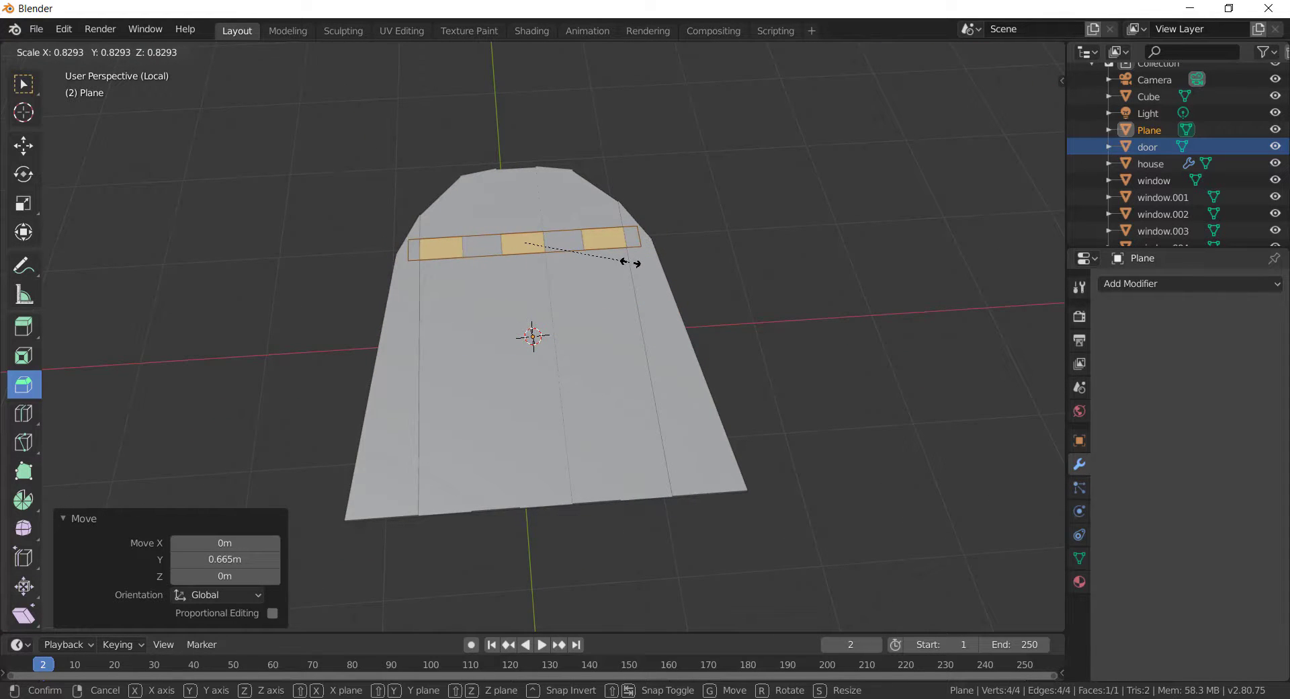
{"action": "left_click", "coordinate": [637, 262]}
{"action": "key", "text": "g"}
{"action": "key", "text": "x"}
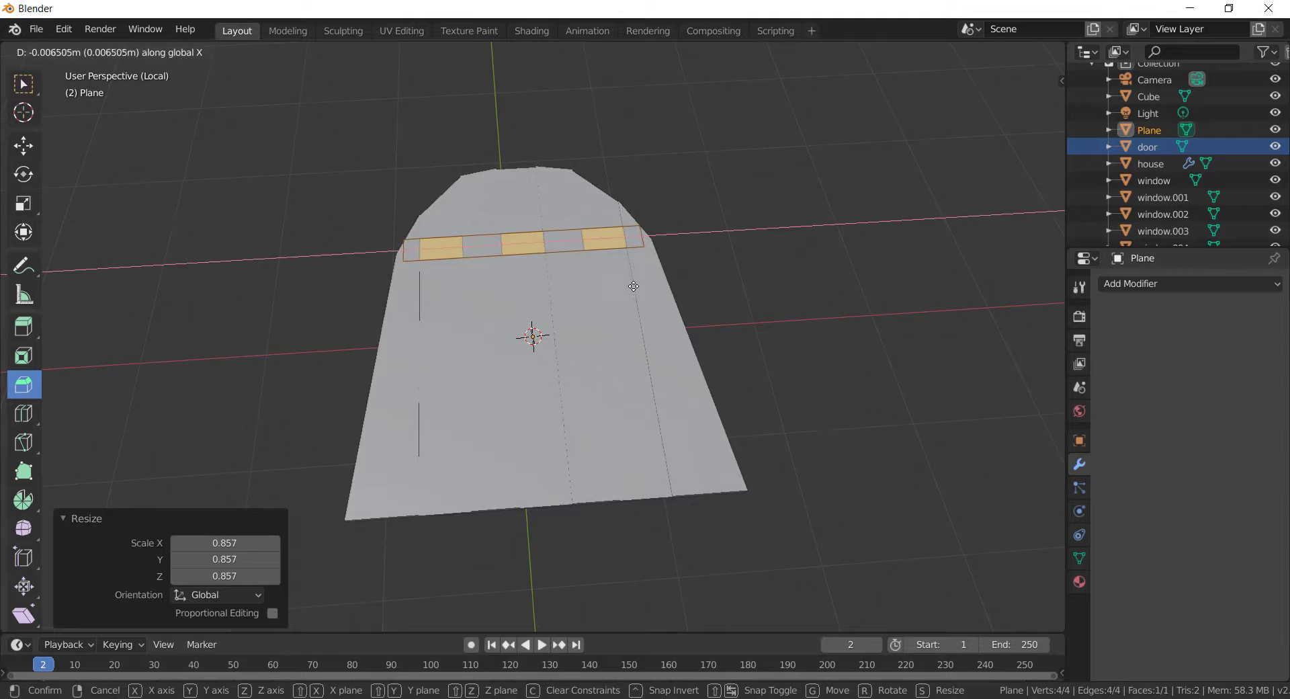
{"action": "key", "text": "Escape"}
Step: Adjust the crossbar's position along Y and scale it to about 1.073 along X to span the door's width
{"action": "key", "text": "g"}
{"action": "key", "text": "y"}
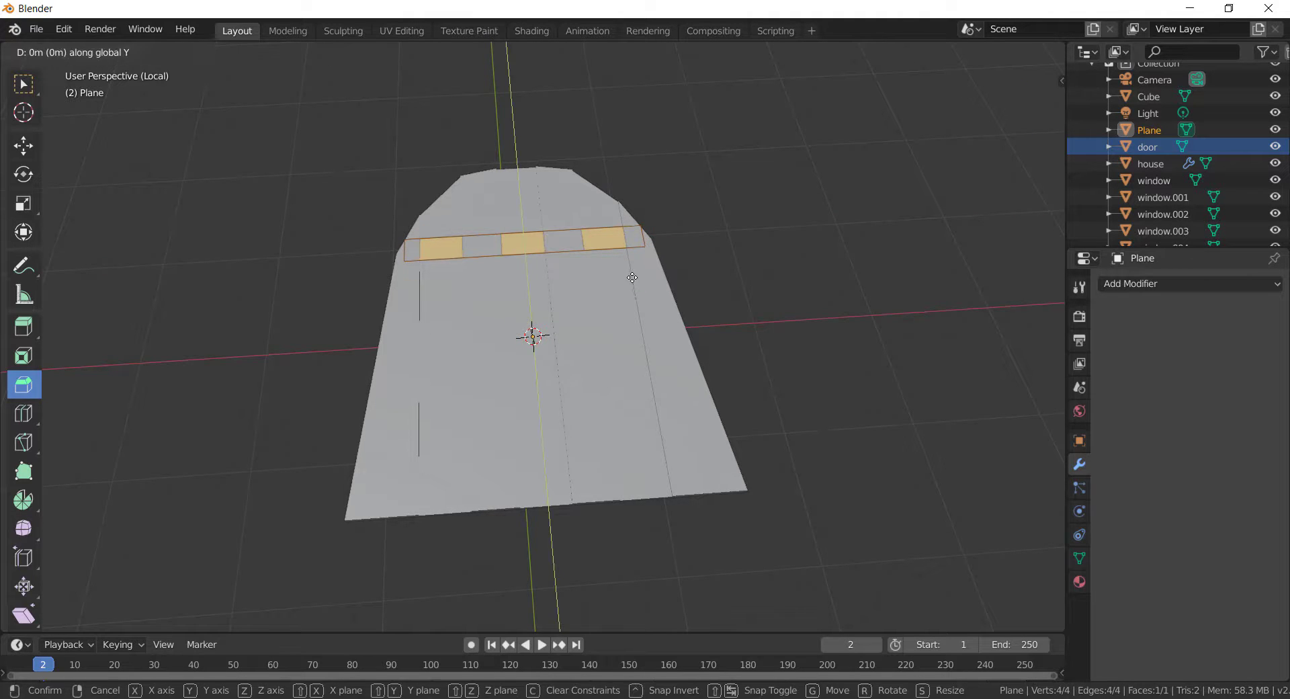
{"action": "left_click", "coordinate": [632, 293]}
{"action": "key", "text": "s"}
{"action": "key", "text": "x"}
{"action": "left_click", "coordinate": [649, 291]}
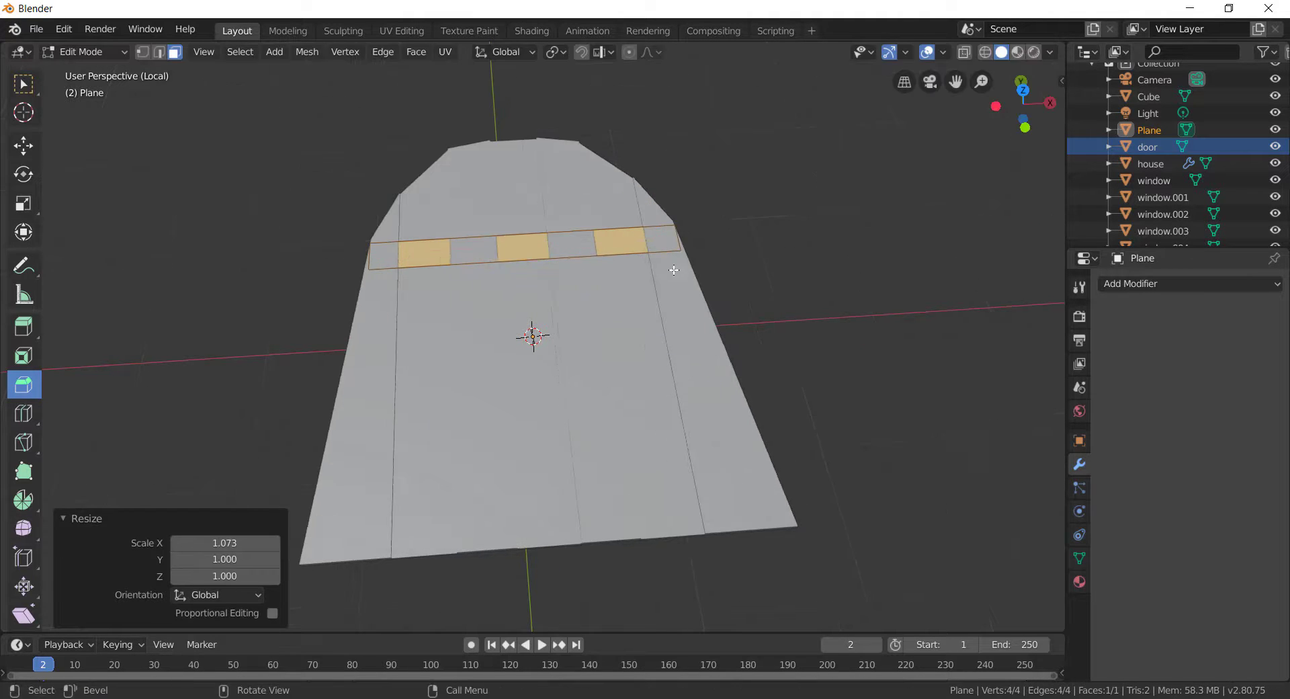
Step: Shift the crossbar along Z clear of the planks and extrude its face about 0.019 m
{"action": "middle_click_drag", "start_coordinate": [668, 275], "coordinate": [658, 203]}
{"action": "key", "text": "g"}
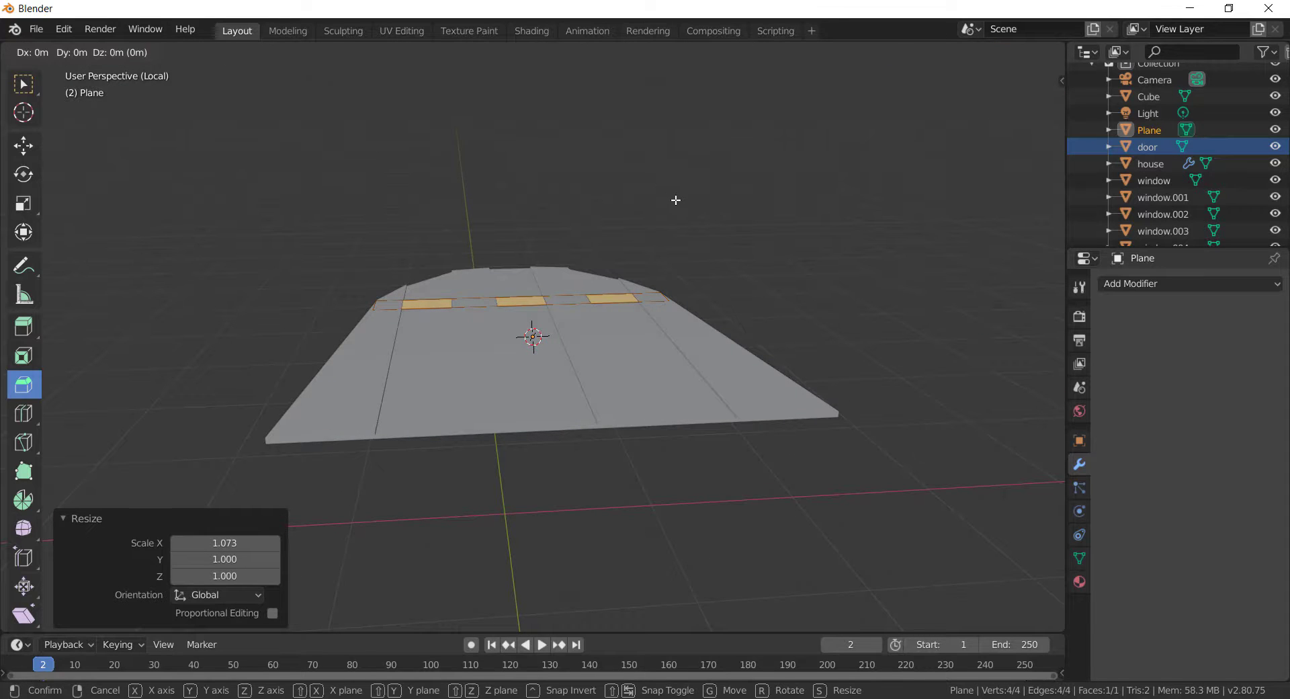
{"action": "key", "text": "z"}
{"action": "left_click", "coordinate": [681, 196]}
{"action": "middle_click_drag", "start_coordinate": [680, 196], "coordinate": [603, 291]}
{"action": "key", "text": "e"}
{"action": "left_click", "coordinate": [699, 201]}
Step: Add a 32-vertex circle to the crossbar's mesh at the 3D cursor
{"action": "key", "text": "shift+a"}
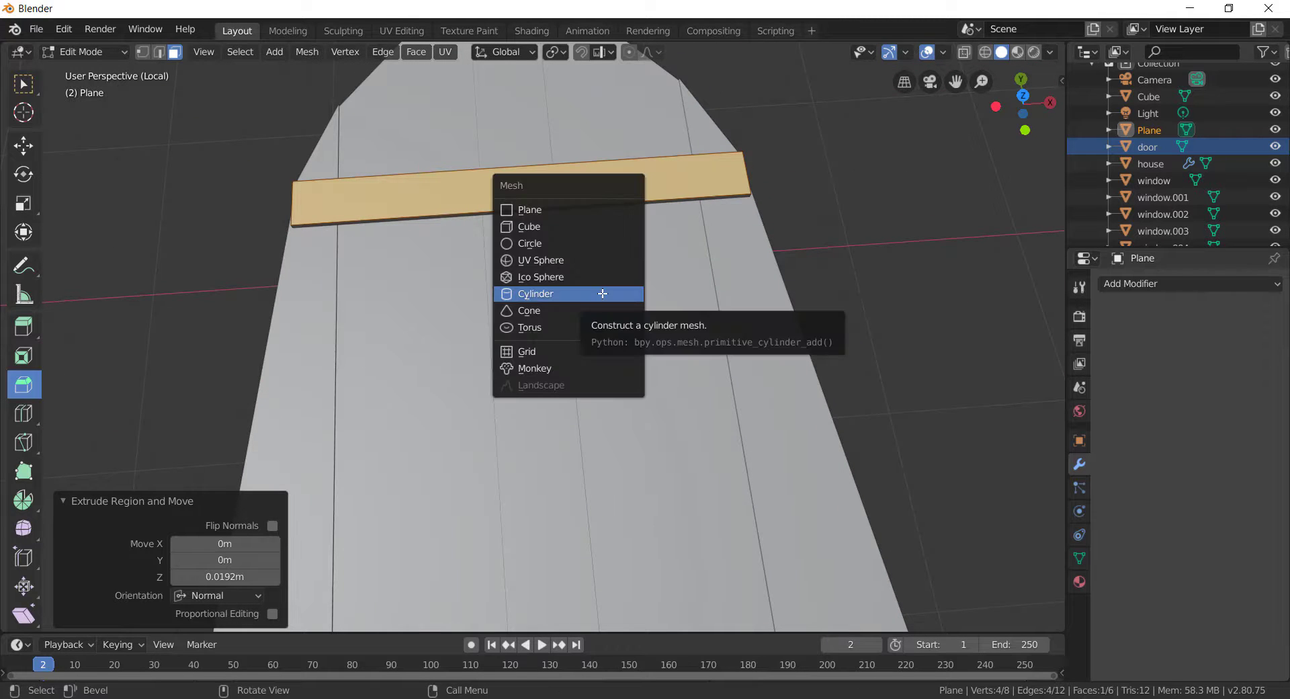
{"action": "left_click", "coordinate": [606, 240]}
{"action": "left_click", "coordinate": [798, 236]}
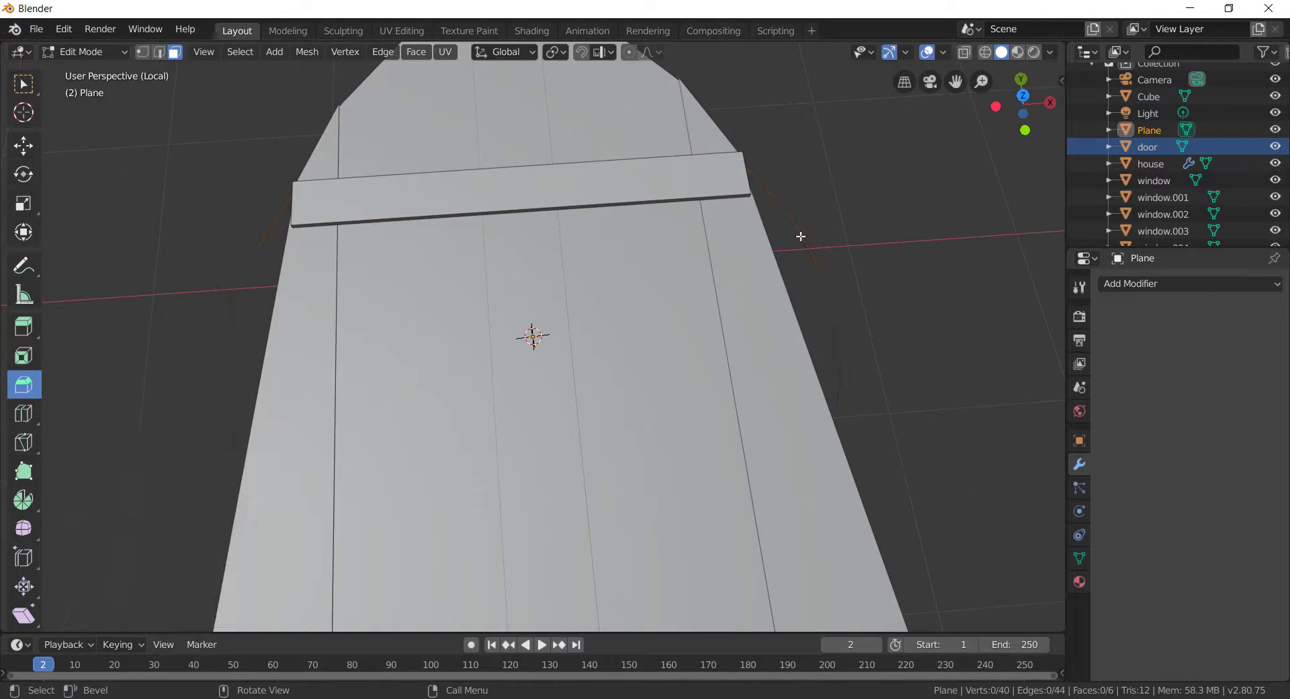
{"action": "mouse_move", "coordinate": [797, 236]}
{"action": "middle_mouse_down"}
{"action": "mouse_move", "coordinate": [798, 118]}
{"action": "mouse_move", "coordinate": [833, 190]}
{"action": "mouse_move", "coordinate": [793, 260]}
{"action": "middle_mouse_up"}
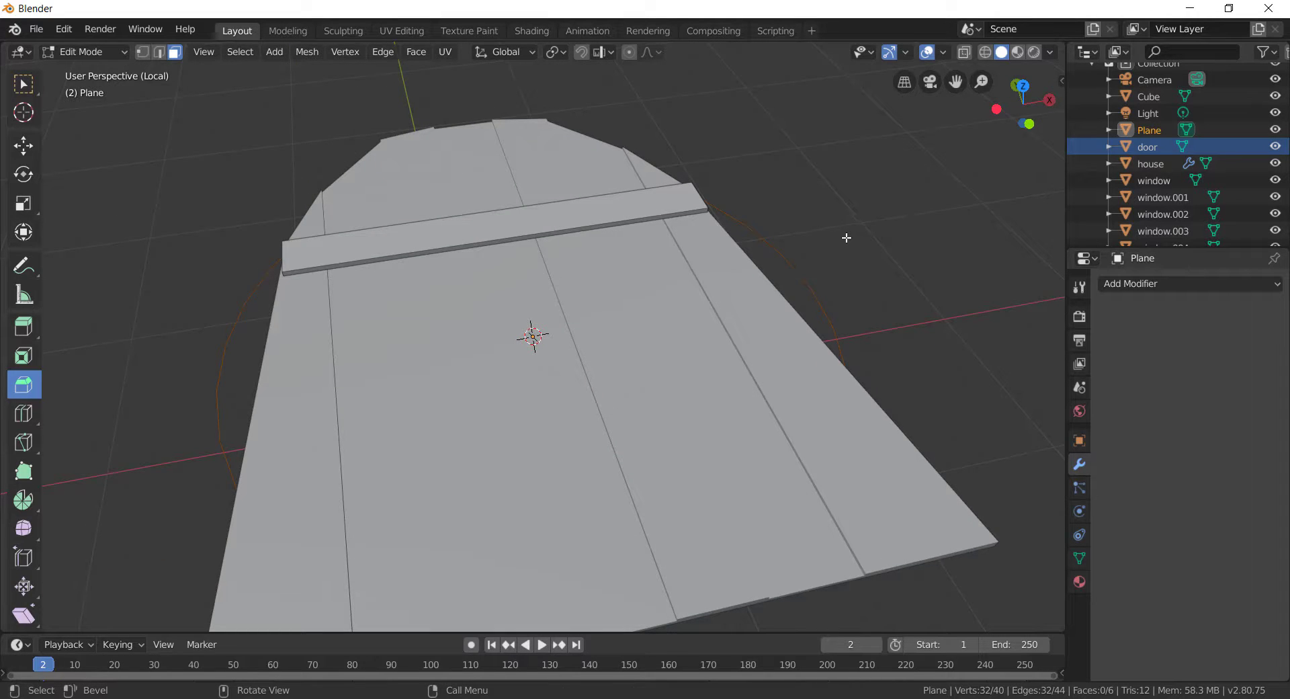
{"action": "key", "text": "f"}
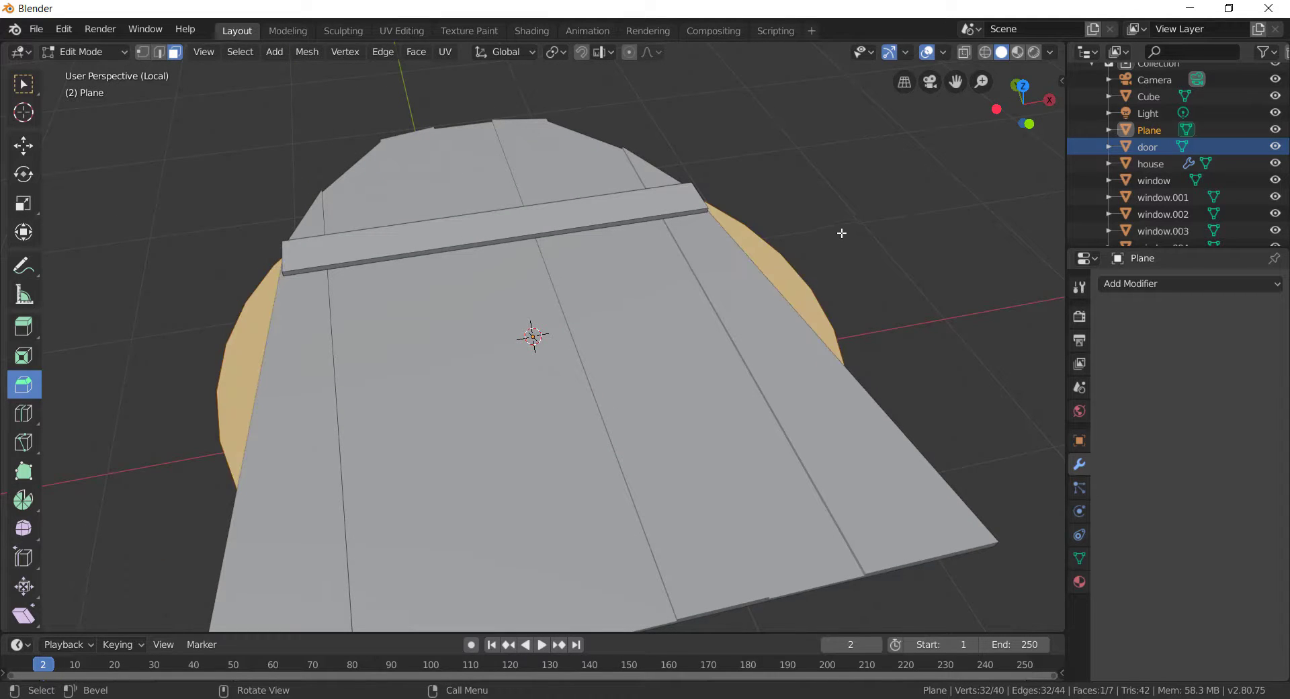
{"action": "key", "text": "g"}
{"action": "left_click", "coordinate": [869, 156]}
{"action": "left_click", "coordinate": [608, 254]}
{"action": "key", "text": "e"}
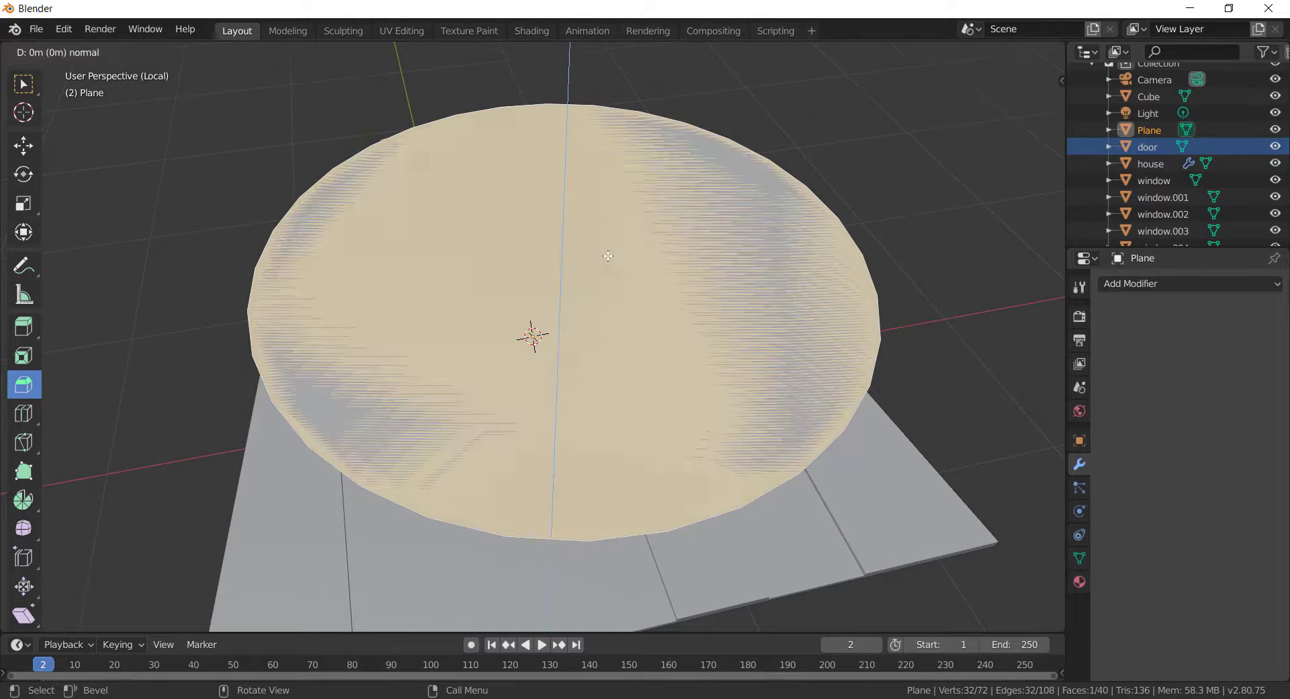
{"action": "left_click", "coordinate": [619, 224]}
{"action": "key", "text": "i"}
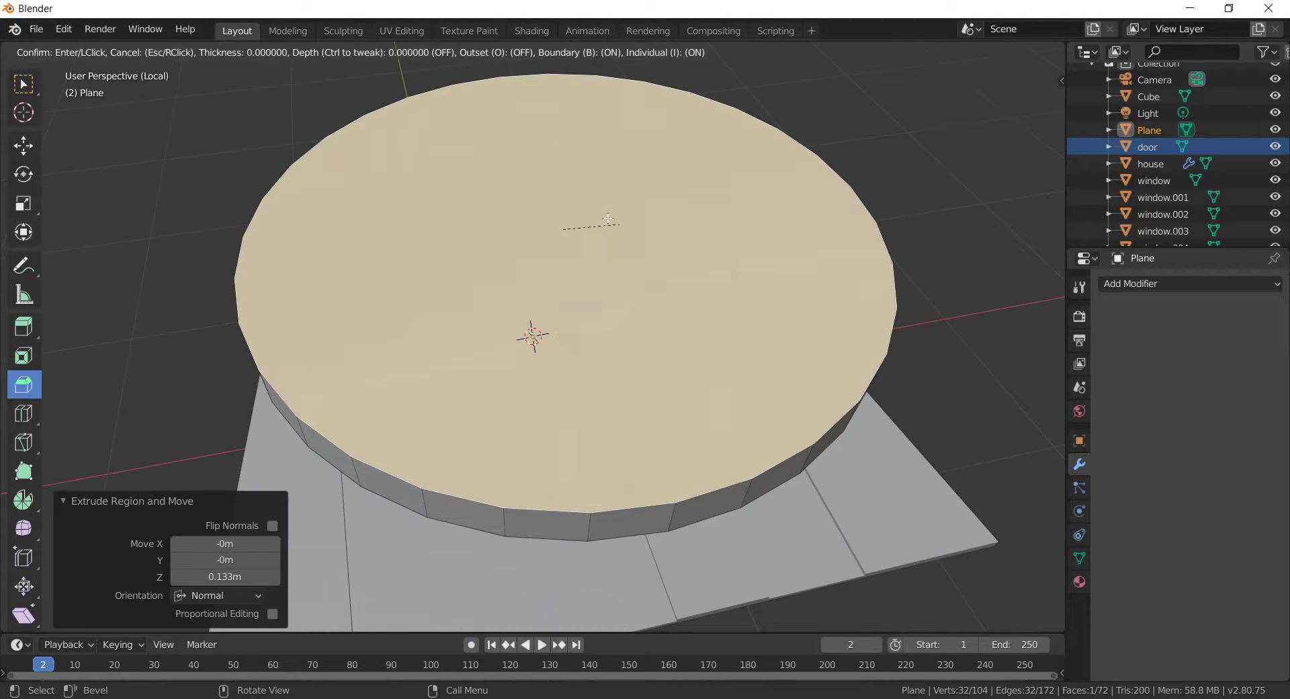
{"action": "left_click", "coordinate": [589, 290]}
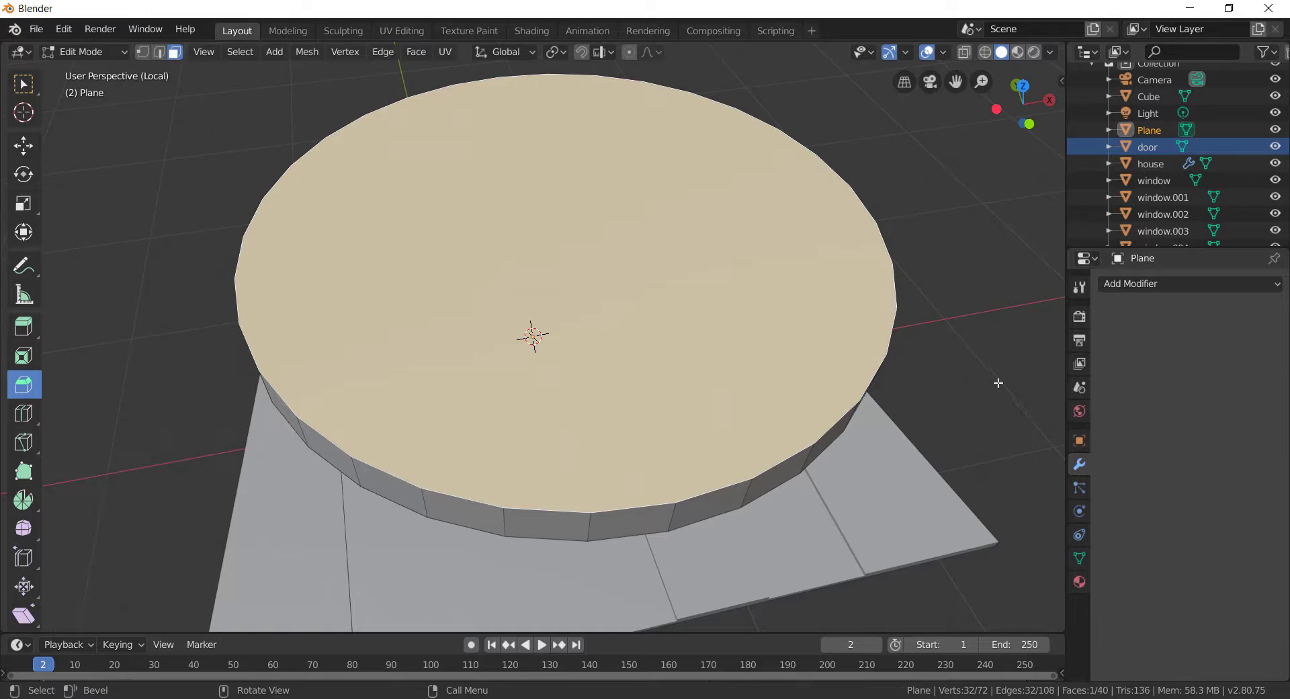
{"action": "key", "text": "i"}
{"action": "left_click", "coordinate": [965, 370]}
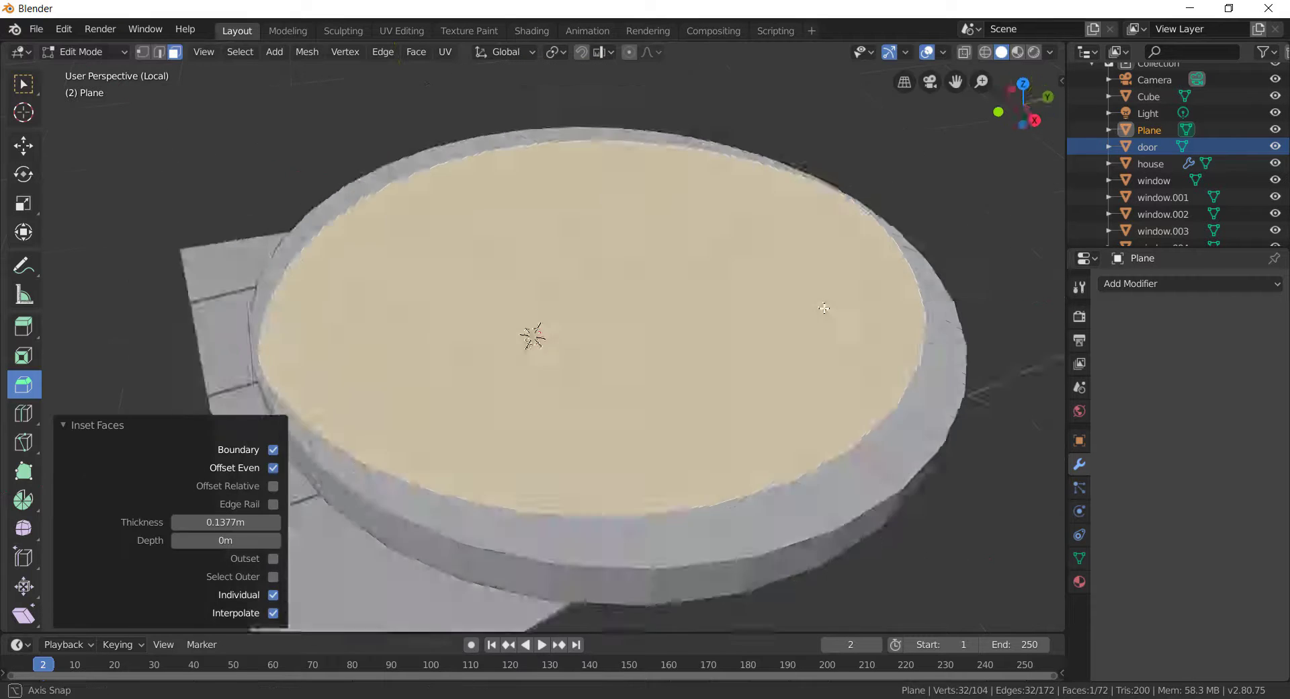
{"action": "middle_click_drag", "start_coordinate": [827, 305], "coordinate": [751, 285]}
{"action": "key", "text": "ctrl+z"}
{"action": "key", "text": "ctrl+z"}
Step: Add a UV sphere with 32 segments, 16 rings and 1 m radius, and scale it to about 0.065
{"action": "key", "text": "shift+a"}
{"action": "scroll", "coordinate": [752, 309], "scroll_direction": "down", "scroll_amount": 6}
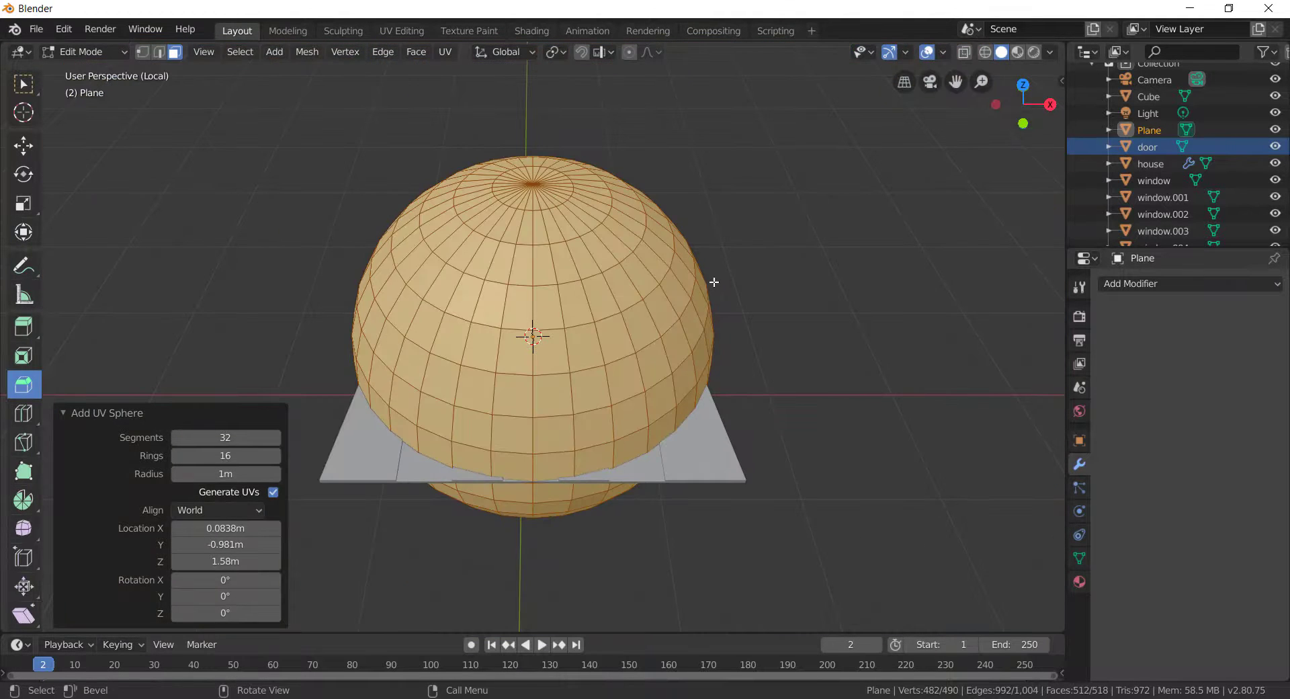
{"action": "key", "text": "s"}
{"action": "left_click", "coordinate": [534, 324]}
Step: Move the small sphere about 0.144 m along X and 0.542 m along Y onto the crossbar and resize it
{"action": "middle_click_drag", "start_coordinate": [534, 325], "coordinate": [481, 311]}
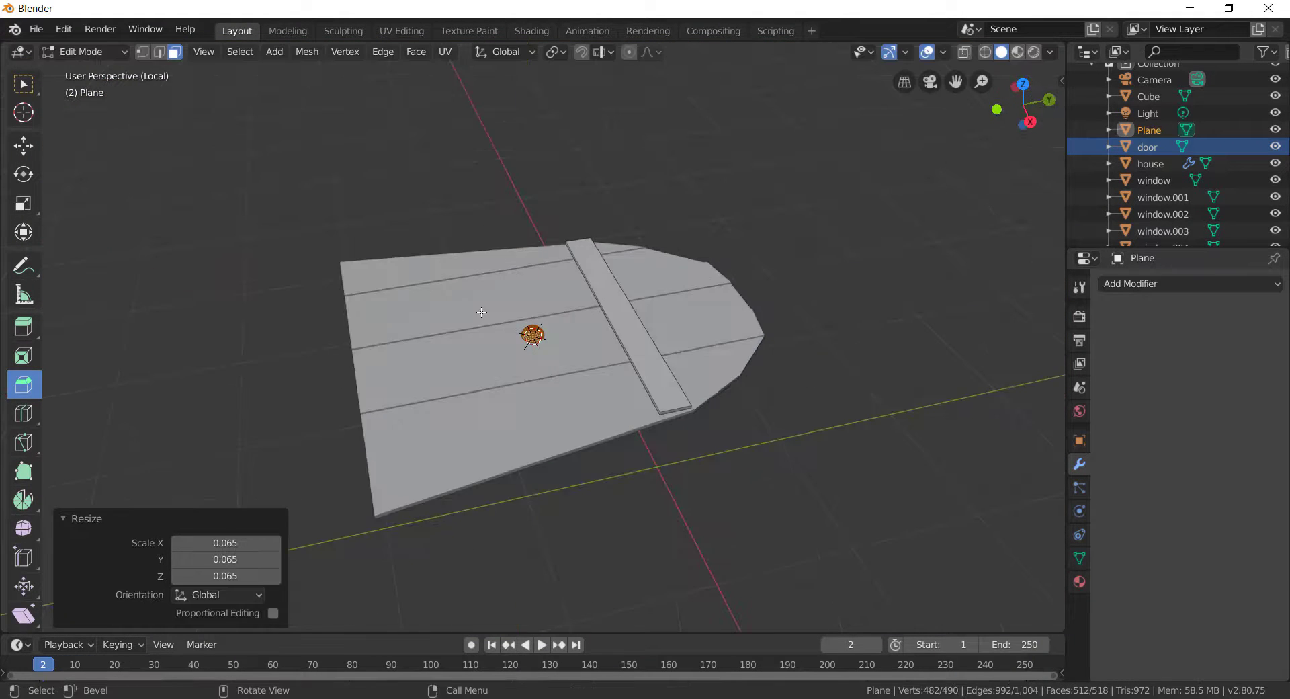
{"action": "key", "text": "g"}
{"action": "left_click", "coordinate": [581, 310]}
{"action": "scroll", "coordinate": [605, 310], "scroll_direction": "up", "scroll_amount": 4}
{"action": "middle_click_drag", "start_coordinate": [712, 308], "coordinate": [655, 296]}
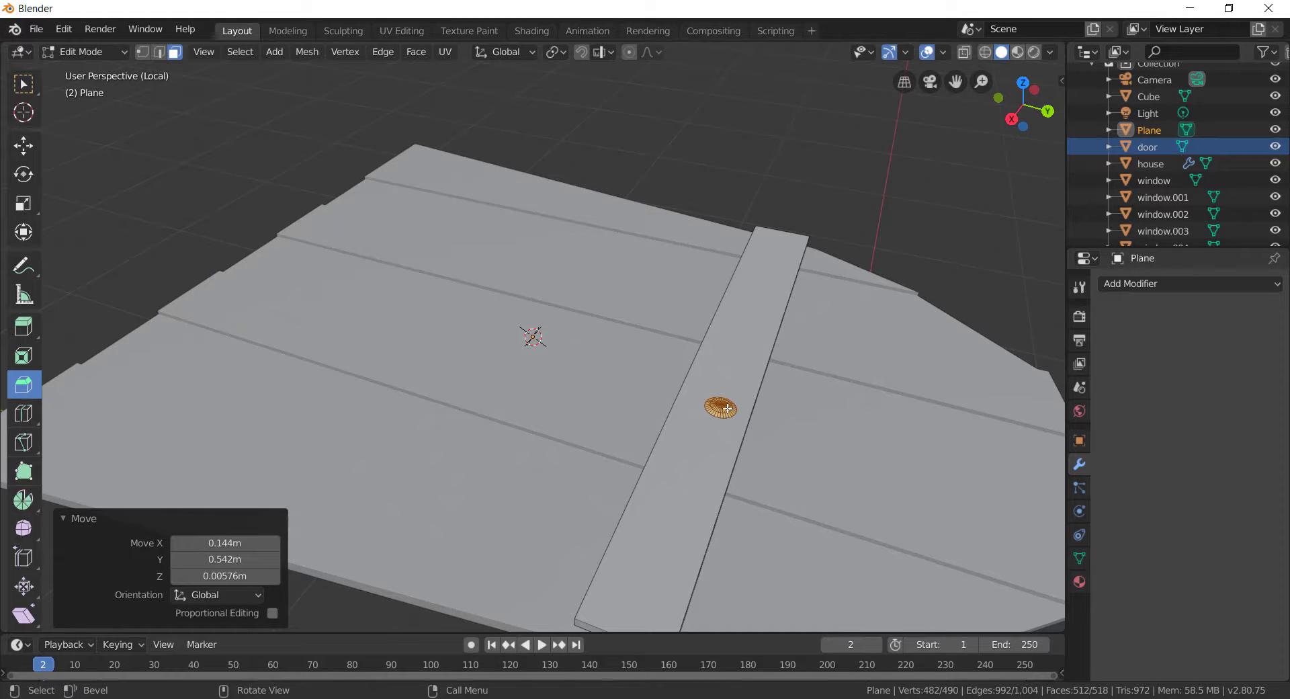
{"action": "key", "text": "s"}
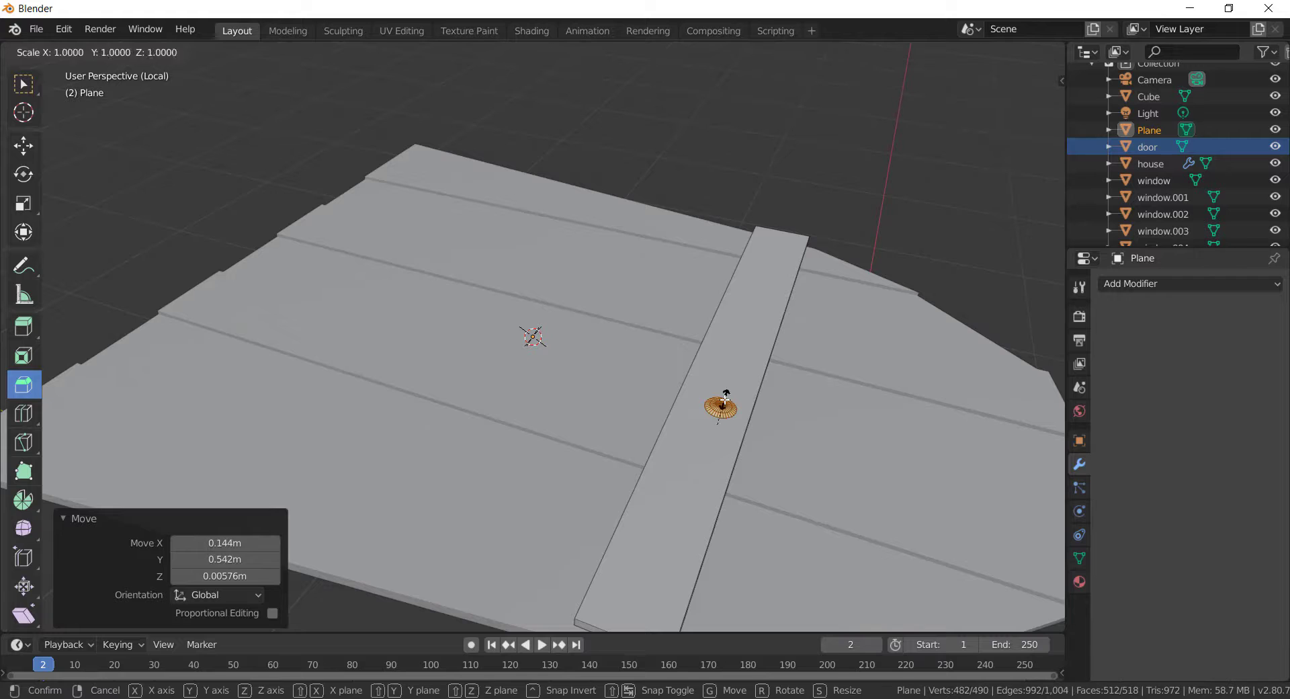
{"action": "left_click", "coordinate": [710, 411]}
Step: Select the crossbar's linked geometry and lower it about 0.0226 m along Z toward the planks
{"action": "middle_click_drag", "start_coordinate": [711, 412], "coordinate": [712, 334]}
{"action": "left_click", "coordinate": [712, 333]}
{"action": "key", "text": "g"}
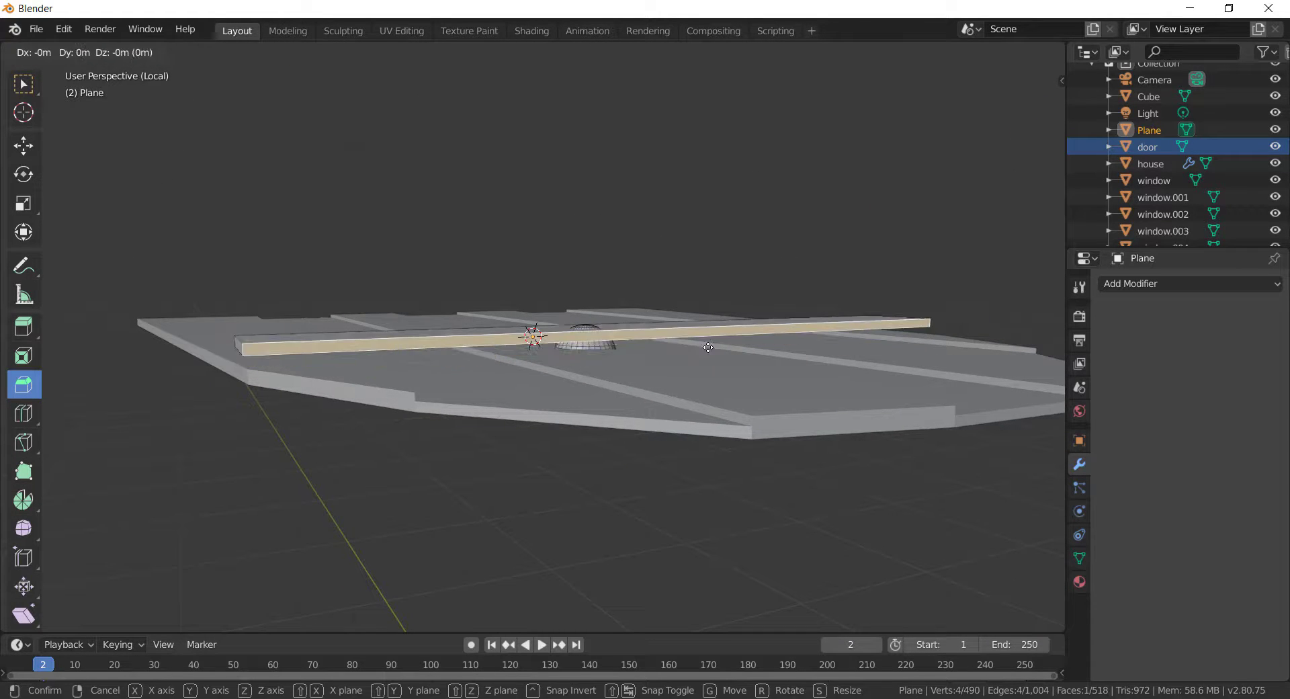
{"action": "left_click", "coordinate": [706, 344]}
{"action": "key", "text": "ctrl+z"}
{"action": "key", "text": "ctrl+l"}
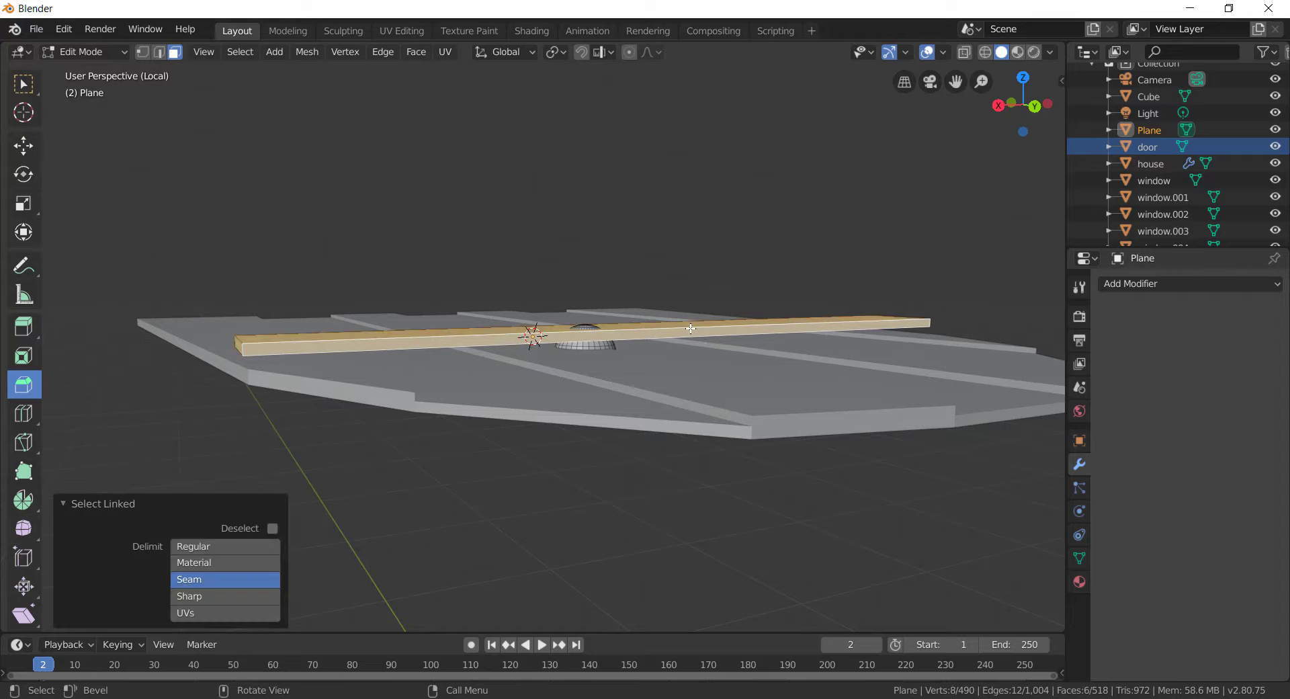
{"action": "key", "text": "g"}
{"action": "key", "text": "z"}
{"action": "left_click", "coordinate": [696, 340]}
{"action": "middle_click_drag", "start_coordinate": [696, 339], "coordinate": [908, 435]}
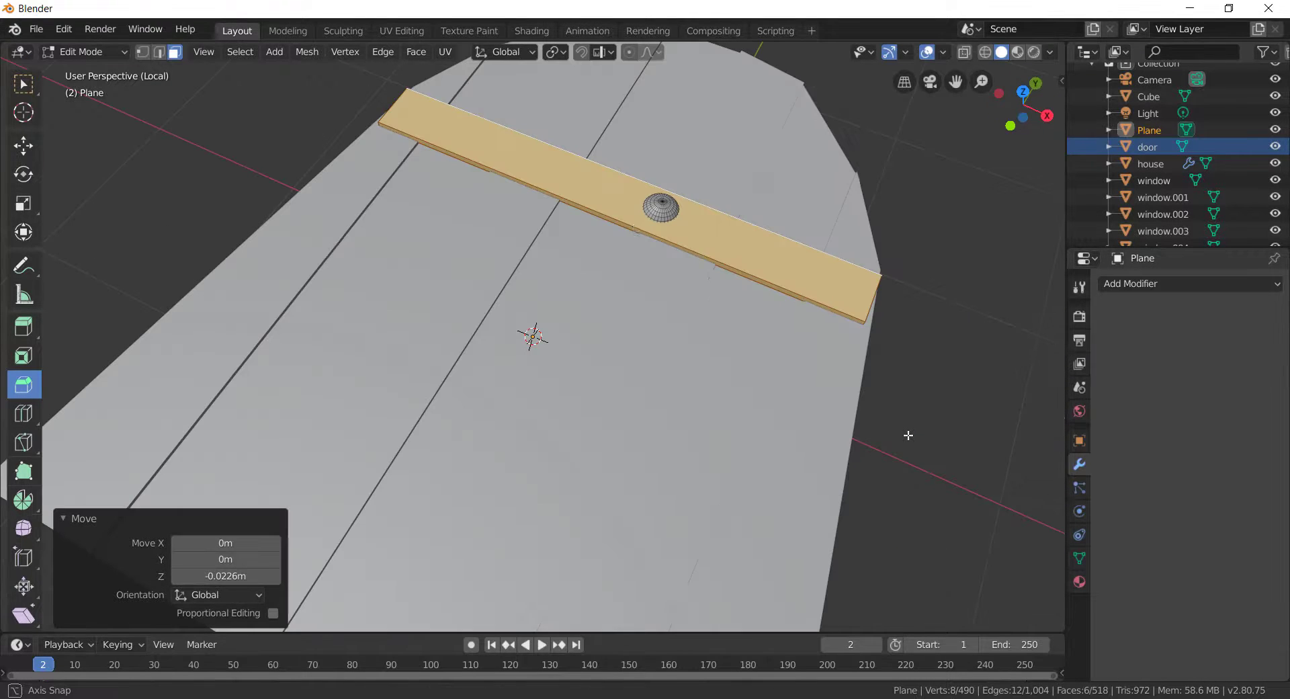
Step: Move the sphere about 0.578 m along X to the crossbar's end and scale it to about 0.652
{"action": "left_click", "coordinate": [657, 205]}
{"action": "key", "text": "ctrl+l"}
{"action": "key", "text": "g"}
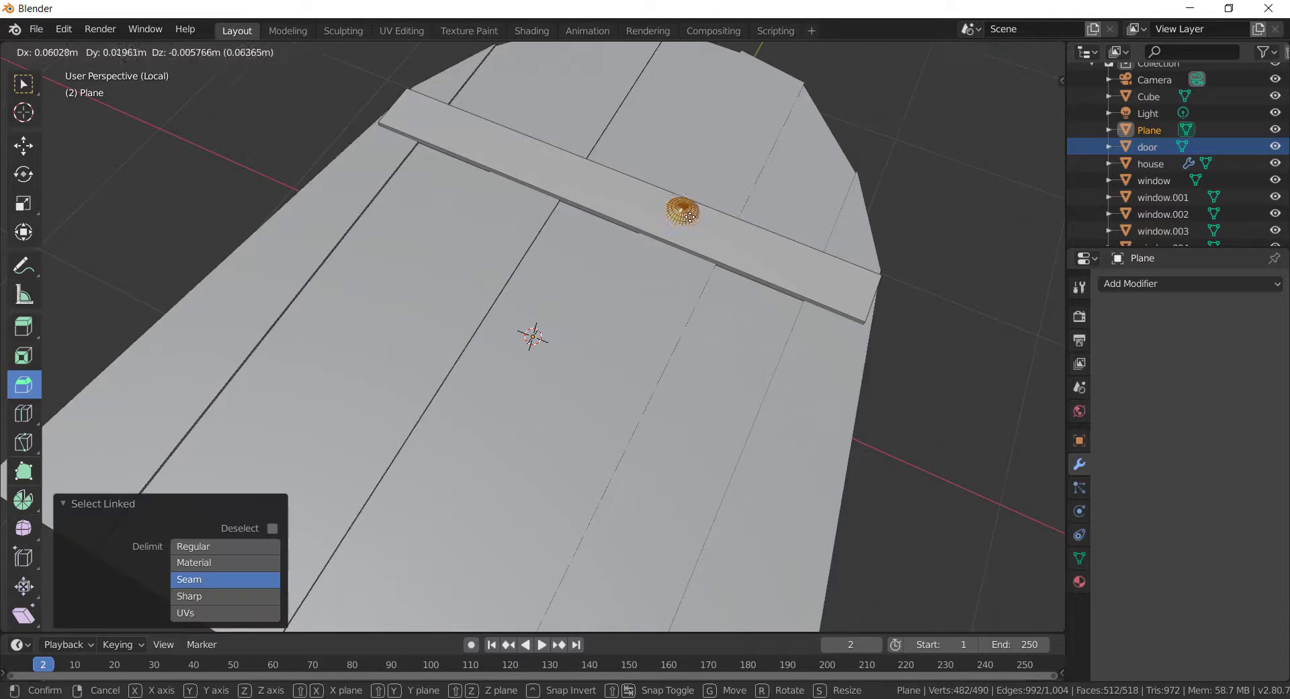
{"action": "key", "text": "x"}
{"action": "left_click", "coordinate": [852, 286]}
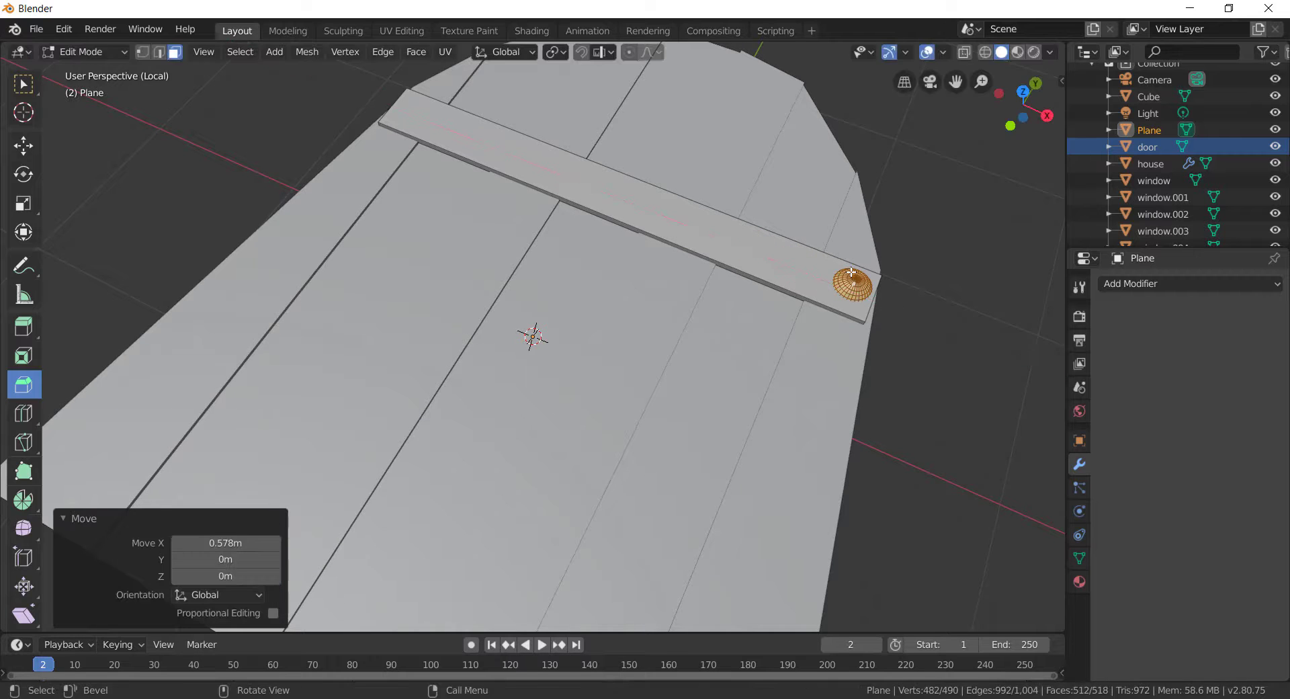
{"action": "key", "text": "s"}
{"action": "left_click", "coordinate": [852, 274]}
Step: Select the sphere's linked geometry and scale it to about 0.372 to form a small rivet
{"action": "middle_click_drag", "start_coordinate": [887, 282], "coordinate": [766, 204]}
{"action": "scroll", "coordinate": [951, 484], "scroll_direction": "up", "scroll_amount": 3}
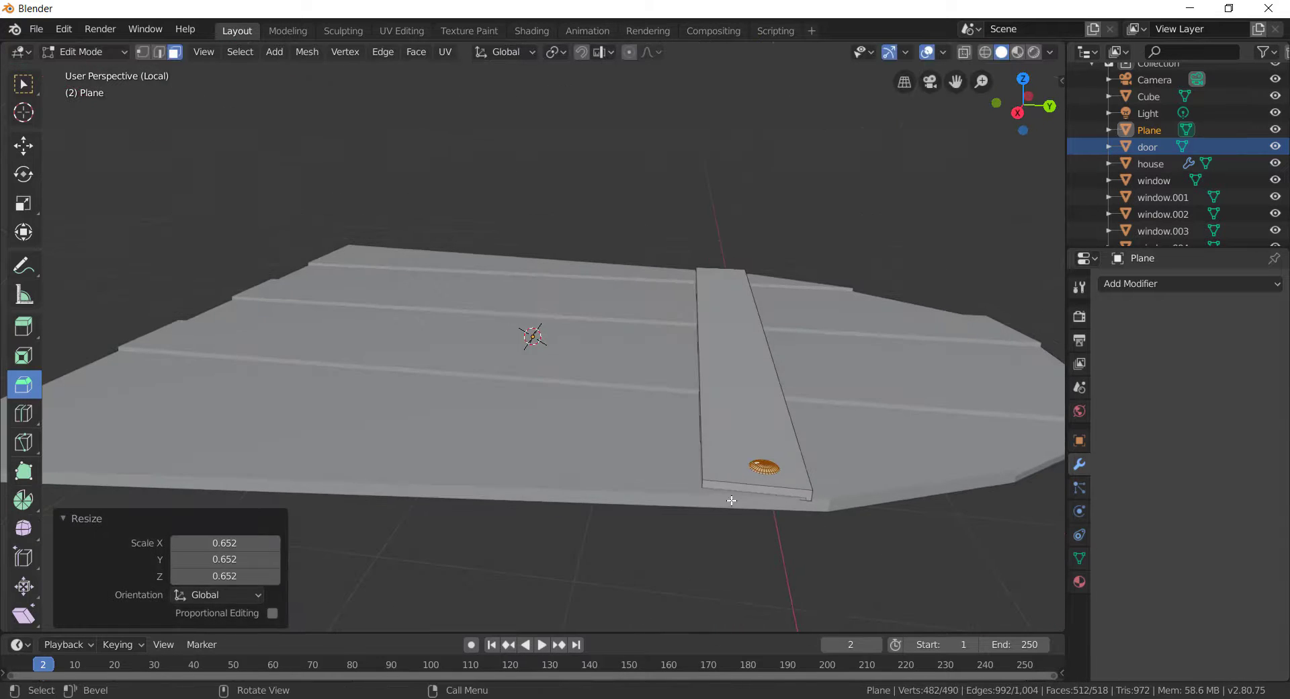
{"action": "middle_click_drag", "start_coordinate": [951, 484], "coordinate": [651, 372]}
{"action": "left_click", "coordinate": [611, 329]}
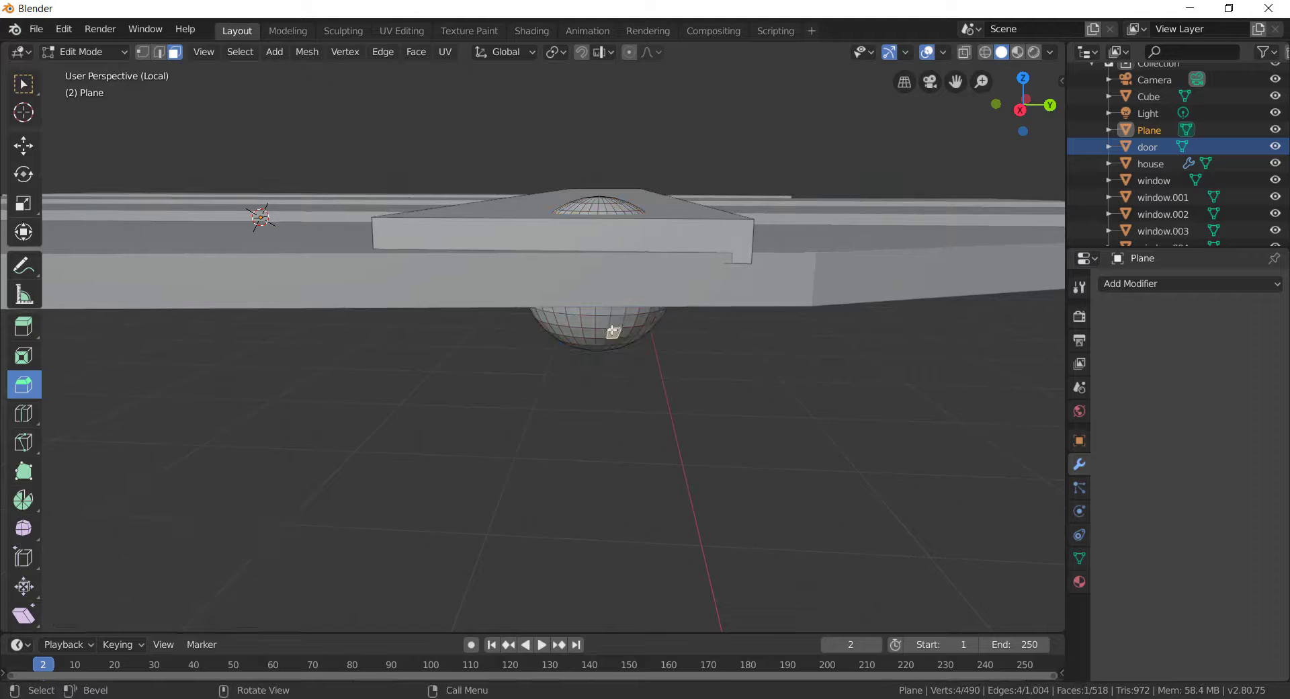
{"action": "key", "text": "s"}
{"action": "left_click", "coordinate": [609, 331]}
{"action": "key", "text": "ctrl+l"}
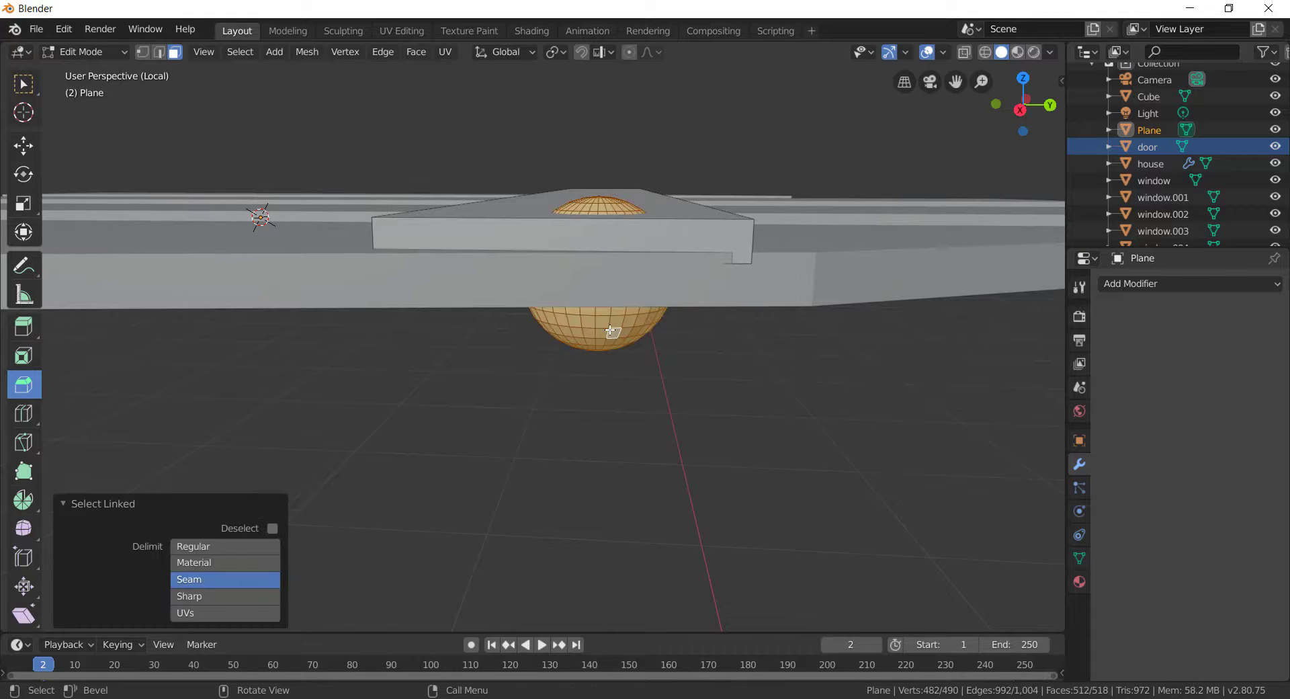
{"action": "key", "text": "s"}
{"action": "left_click", "coordinate": [586, 288]}
Step: Raise the rivet until it protrudes from the crossbar's surface and move it 0.05 m along Y
{"action": "key", "text": "g"}
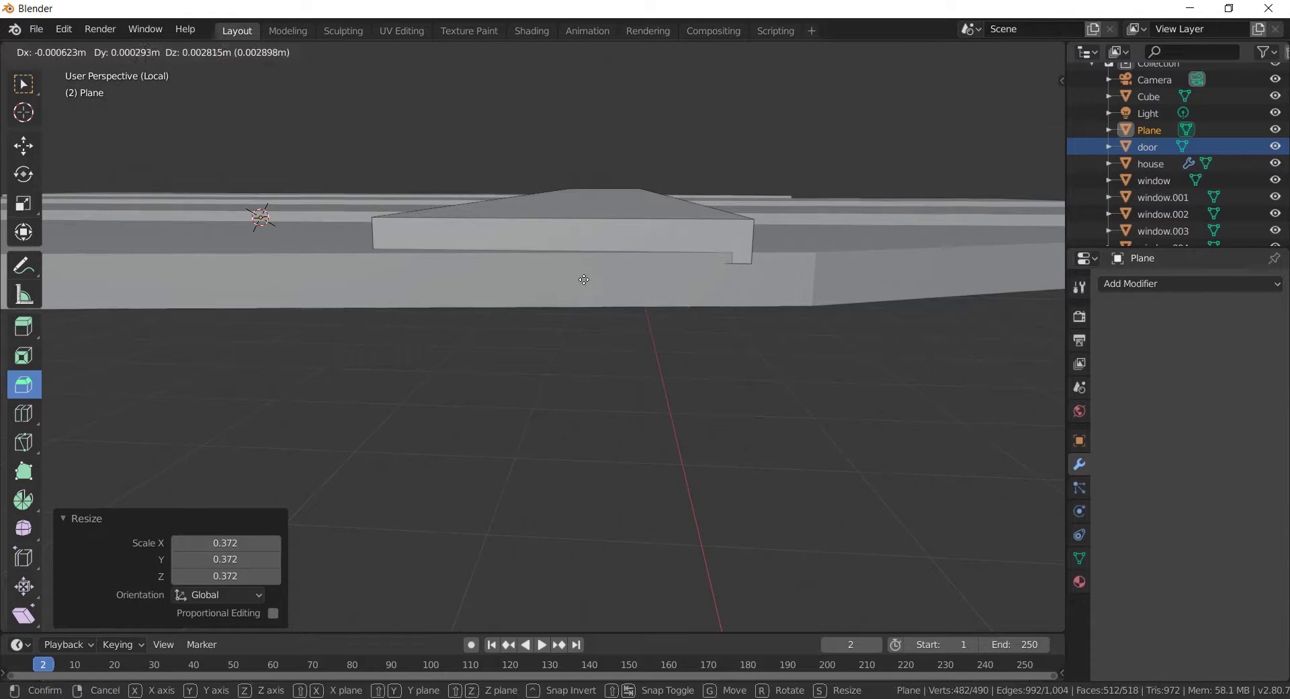
{"action": "left_click", "coordinate": [583, 233]}
{"action": "middle_click_drag", "start_coordinate": [585, 230], "coordinate": [400, 291]}
{"action": "type", "text": "gy0.05"}
{"action": "key", "text": "Return"}
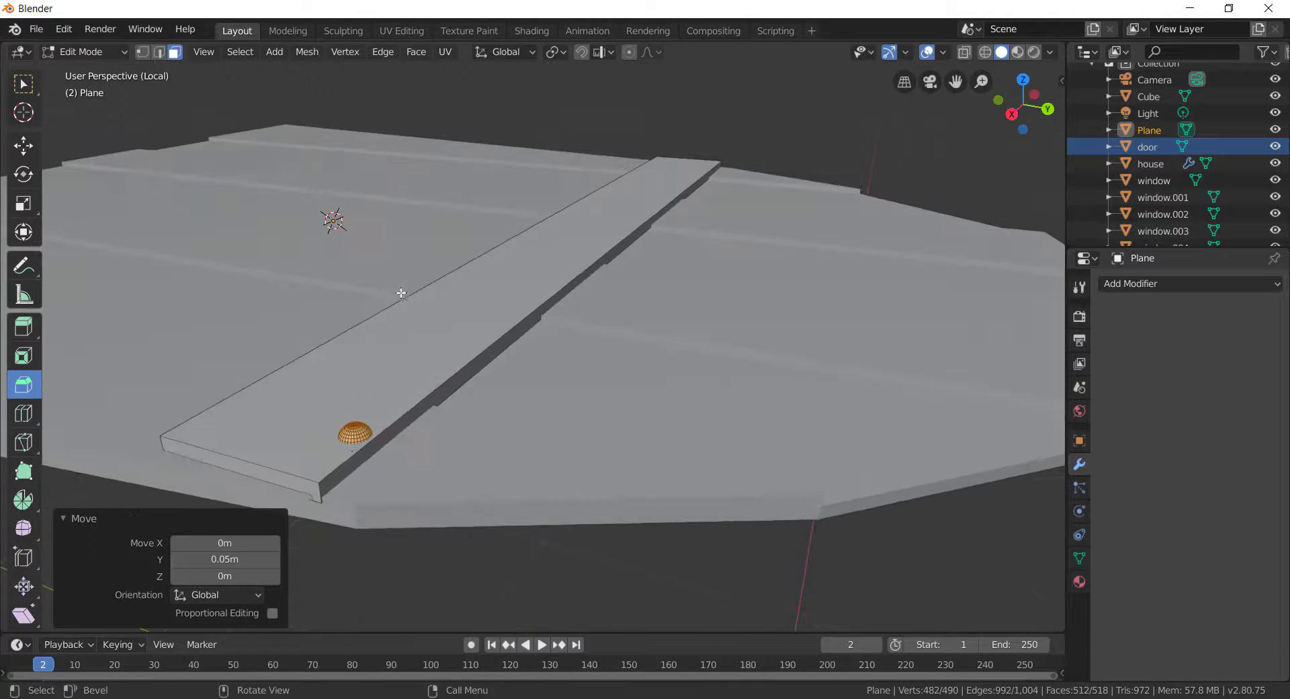
{"action": "scroll", "coordinate": [357, 435], "scroll_direction": "up", "scroll_amount": 2}
{"action": "middle_click_drag", "start_coordinate": [357, 434], "coordinate": [397, 397]}
{"action": "key", "text": "g"}
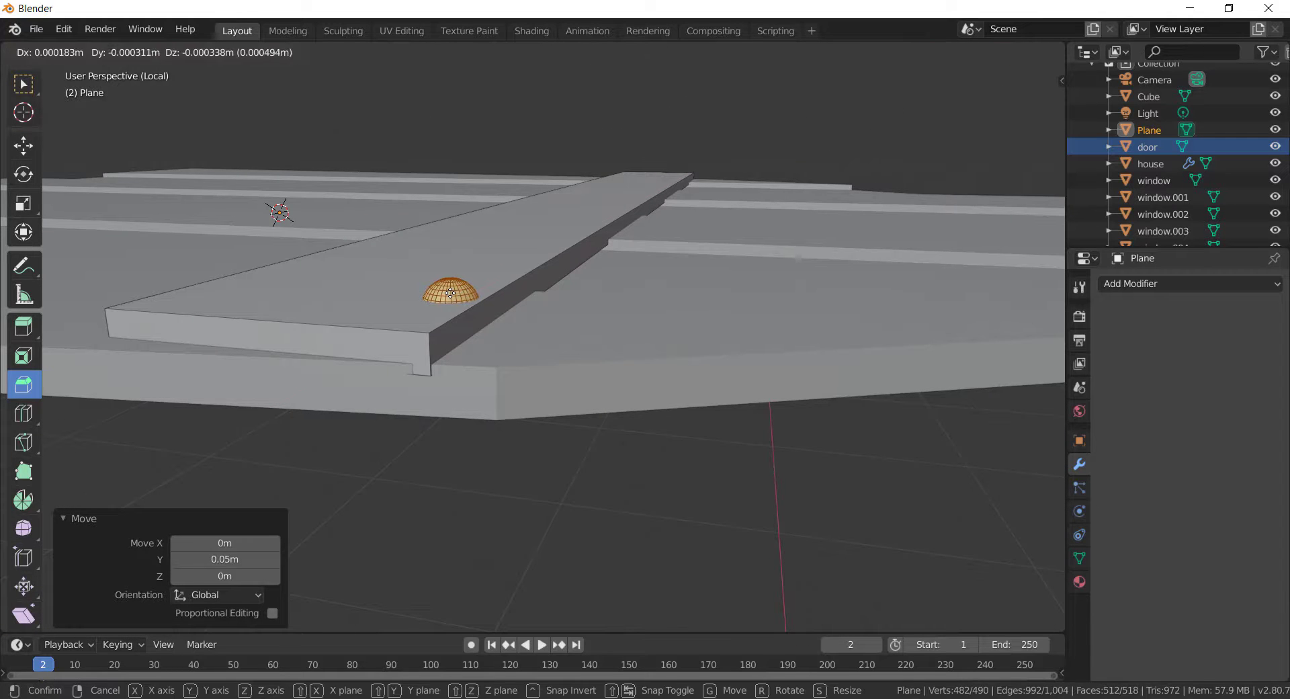
{"action": "key", "text": "x"}
{"action": "left_click", "coordinate": [422, 315]}
{"action": "right_click", "coordinate": [421, 315]}
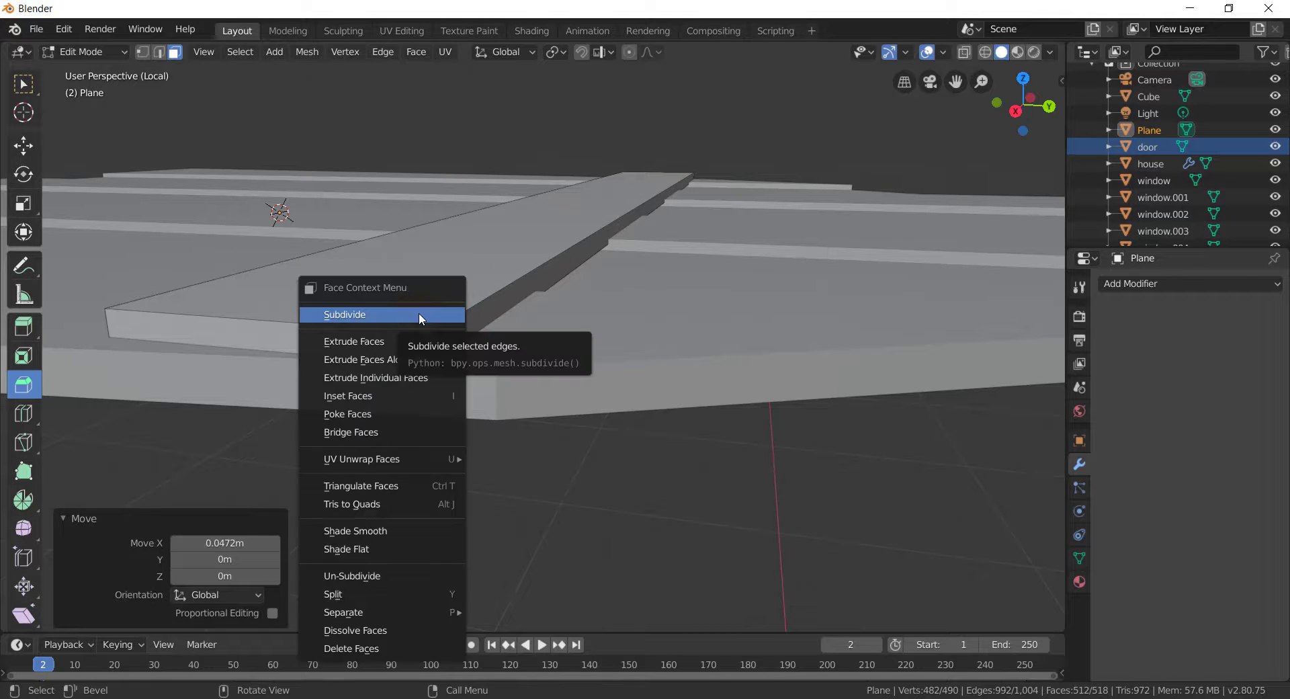
{"action": "left_click", "coordinate": [420, 316]}
{"action": "key", "text": "shift+z"}
{"action": "key", "text": "ctrl+z"}
{"action": "middle_click_drag", "start_coordinate": [420, 314], "coordinate": [429, 311]}
{"action": "key", "text": "ctrl+z"}
{"action": "key", "text": "z"}
{"action": "left_click", "coordinate": [596, 292]}
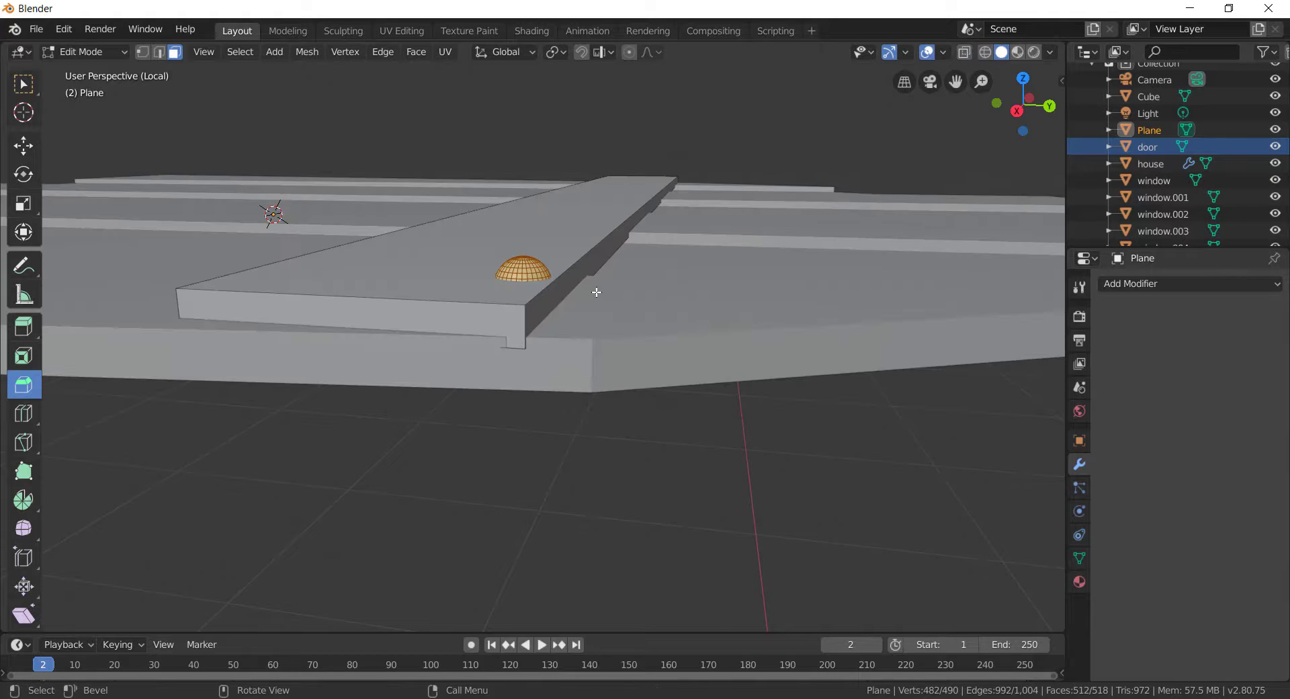
Step: Move the whole rivet about 0.0457 m along X closer to the crossbar's end
{"action": "key", "text": "ctrl+l"}
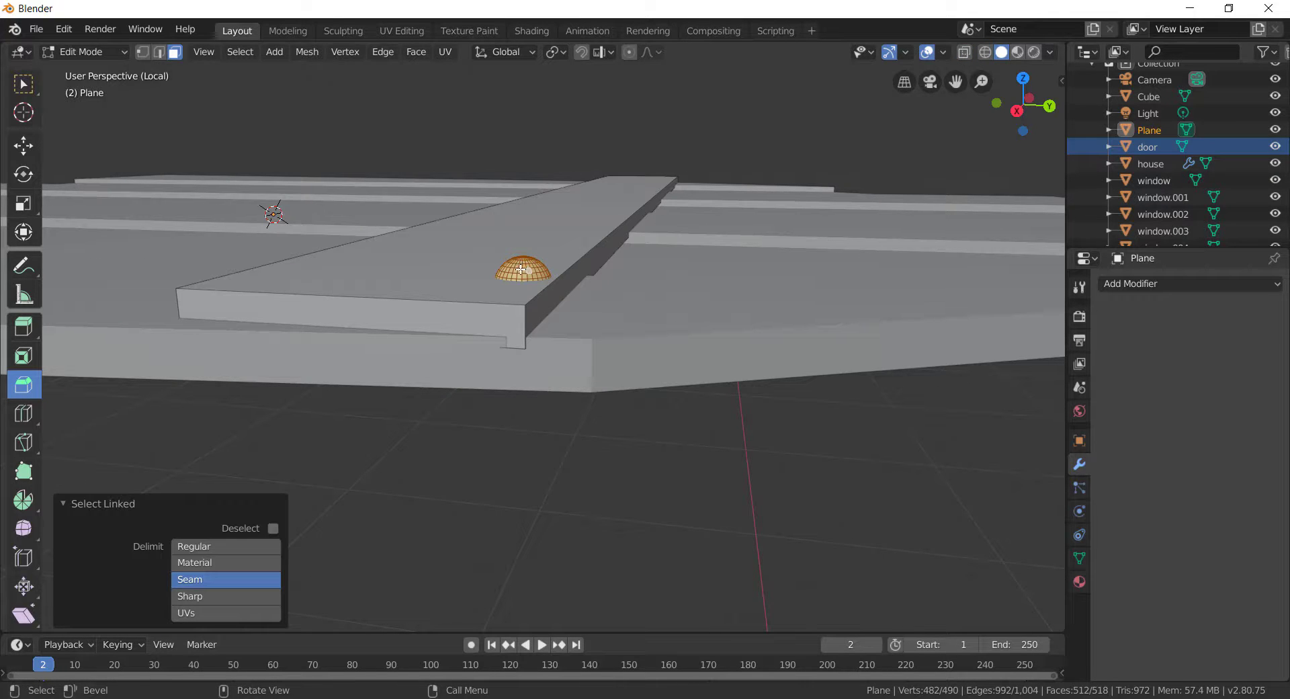
{"action": "key", "text": "g"}
{"action": "key", "text": "x"}
{"action": "left_click", "coordinate": [498, 294]}
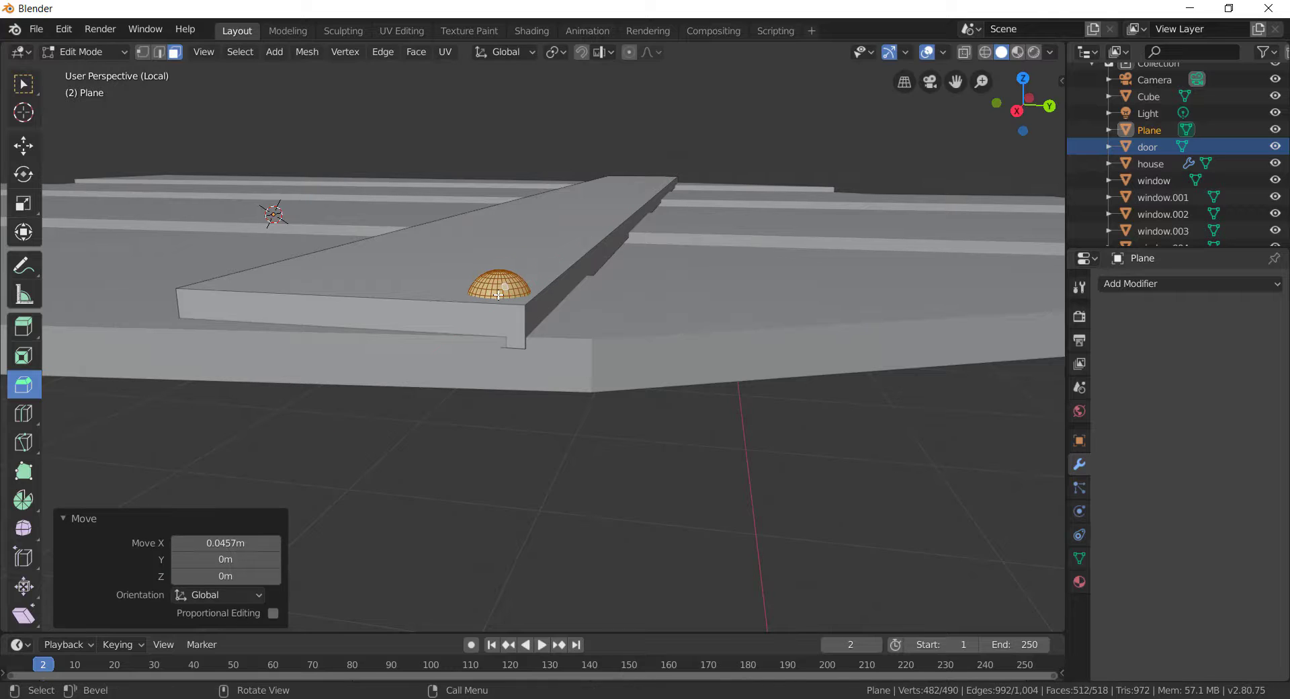
Step: Duplicate the rivet about -0.134 m along Y to the other corner of the same crossbar end
{"action": "key", "text": "shift+d"}
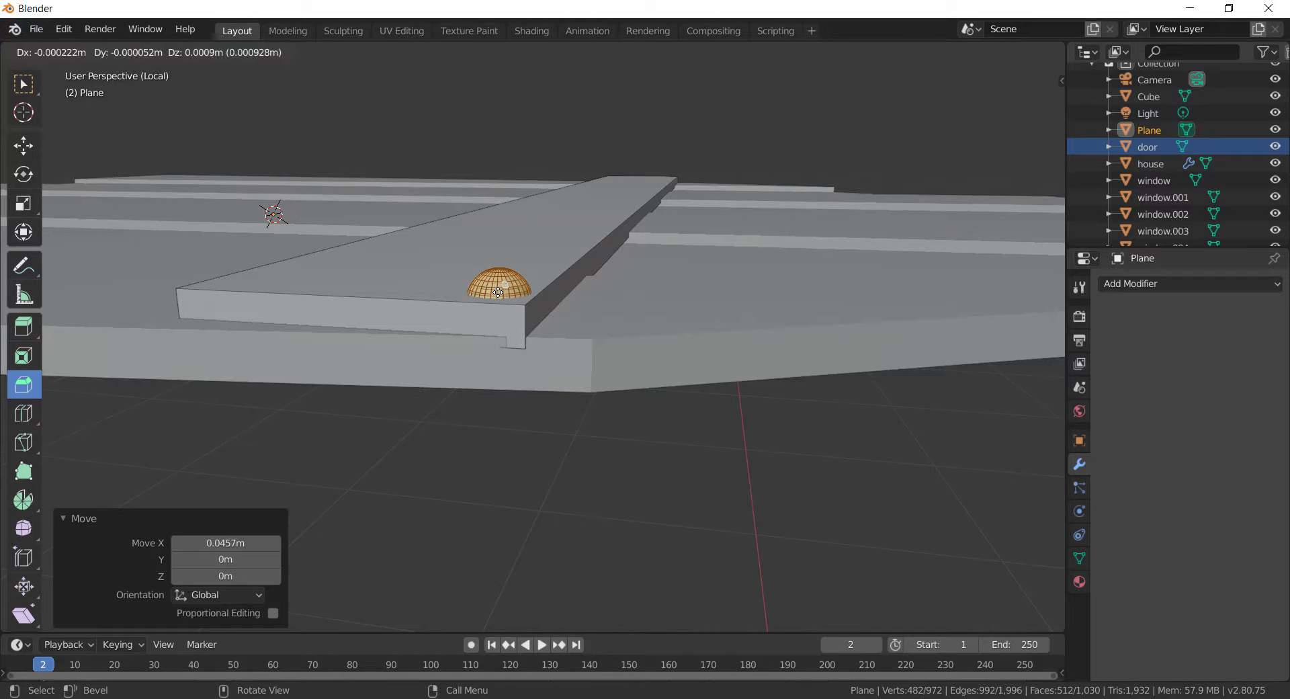
{"action": "key", "text": "y"}
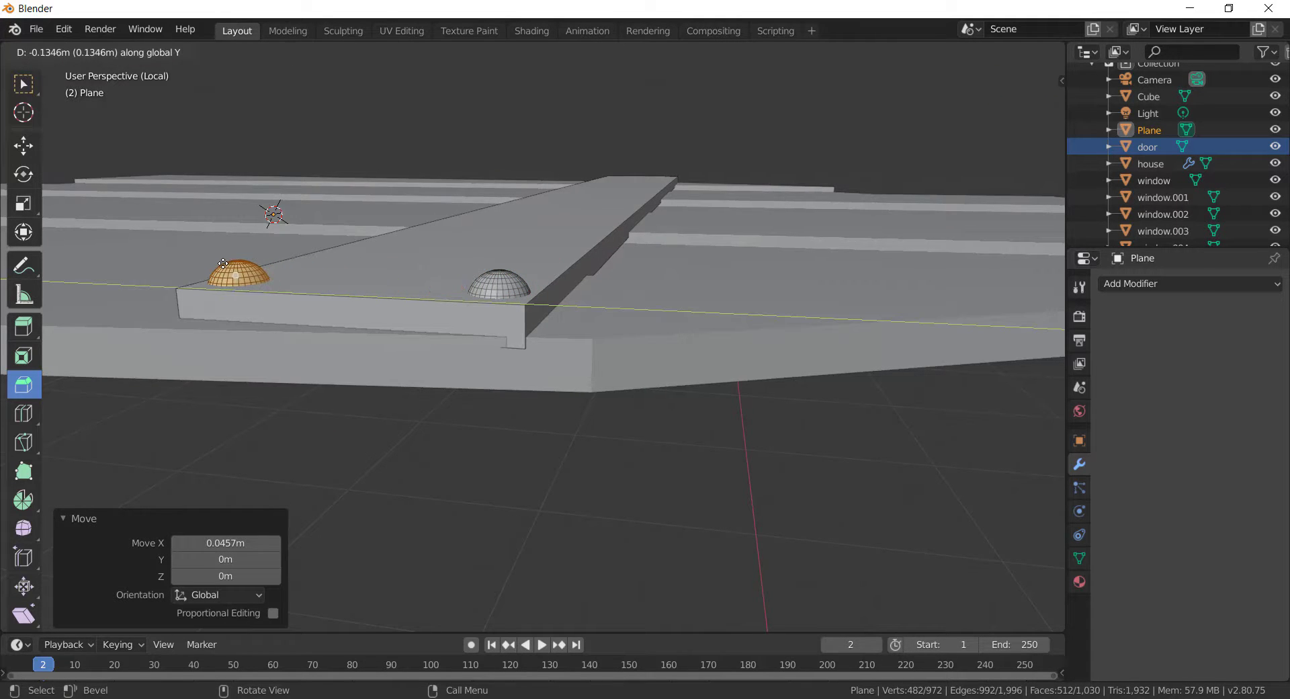
{"action": "left_click", "coordinate": [223, 263]}
{"action": "middle_click_drag", "start_coordinate": [223, 264], "coordinate": [305, 294]}
{"action": "scroll", "coordinate": [362, 319], "scroll_direction": "down", "scroll_amount": 5}
{"action": "middle_click_drag", "start_coordinate": [393, 333], "coordinate": [538, 403]}
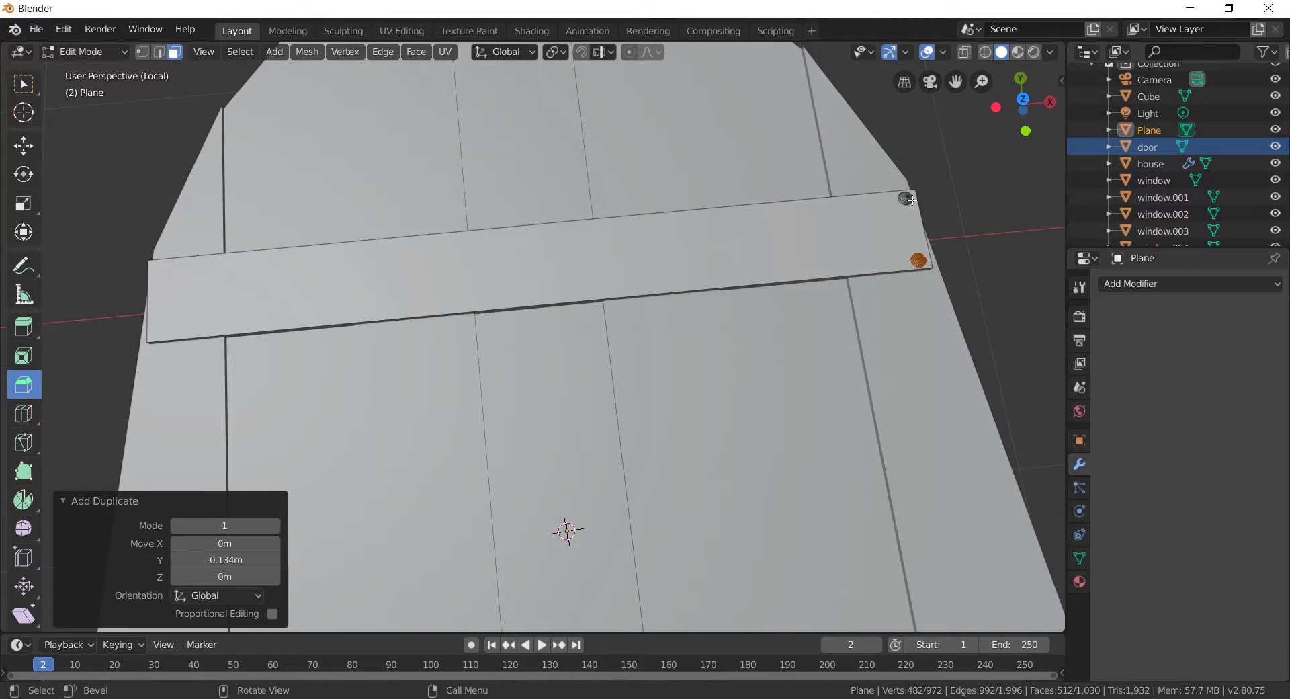
Step: Duplicate both rivets about -1.517 m along X to the crossbar's opposite end
{"action": "key", "text": "l"}
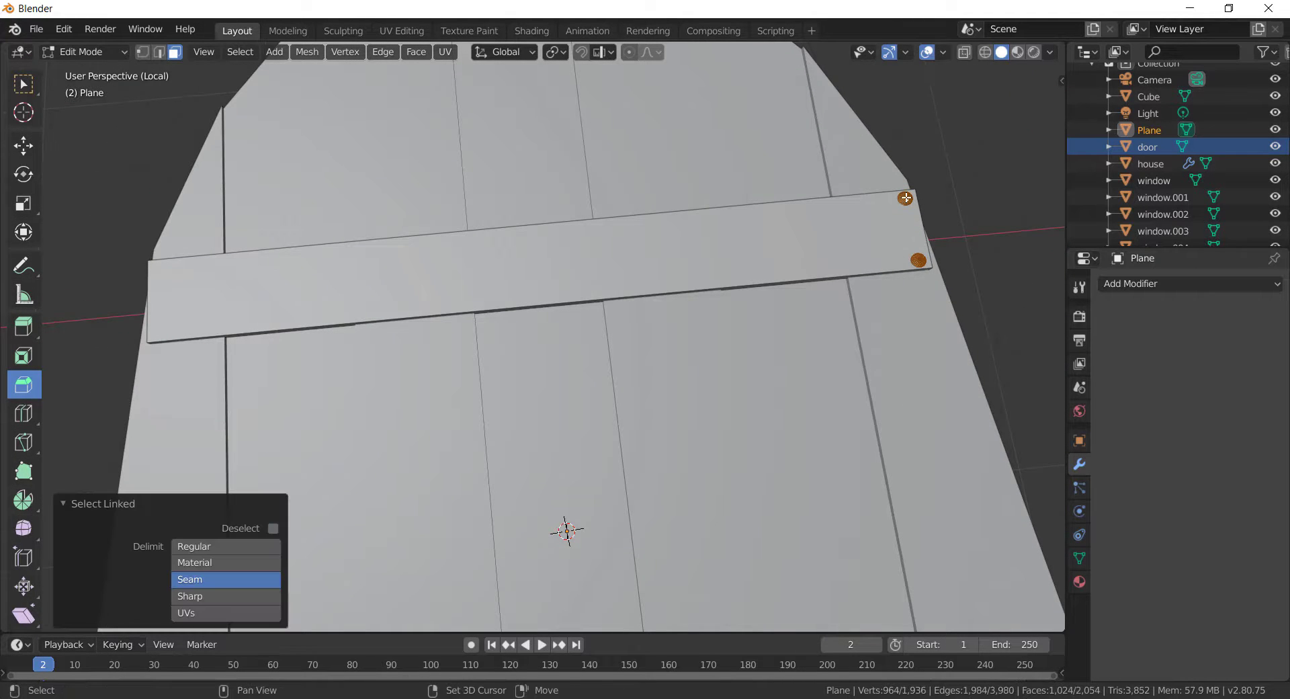
{"action": "key", "text": "shift+d"}
{"action": "key", "text": "x"}
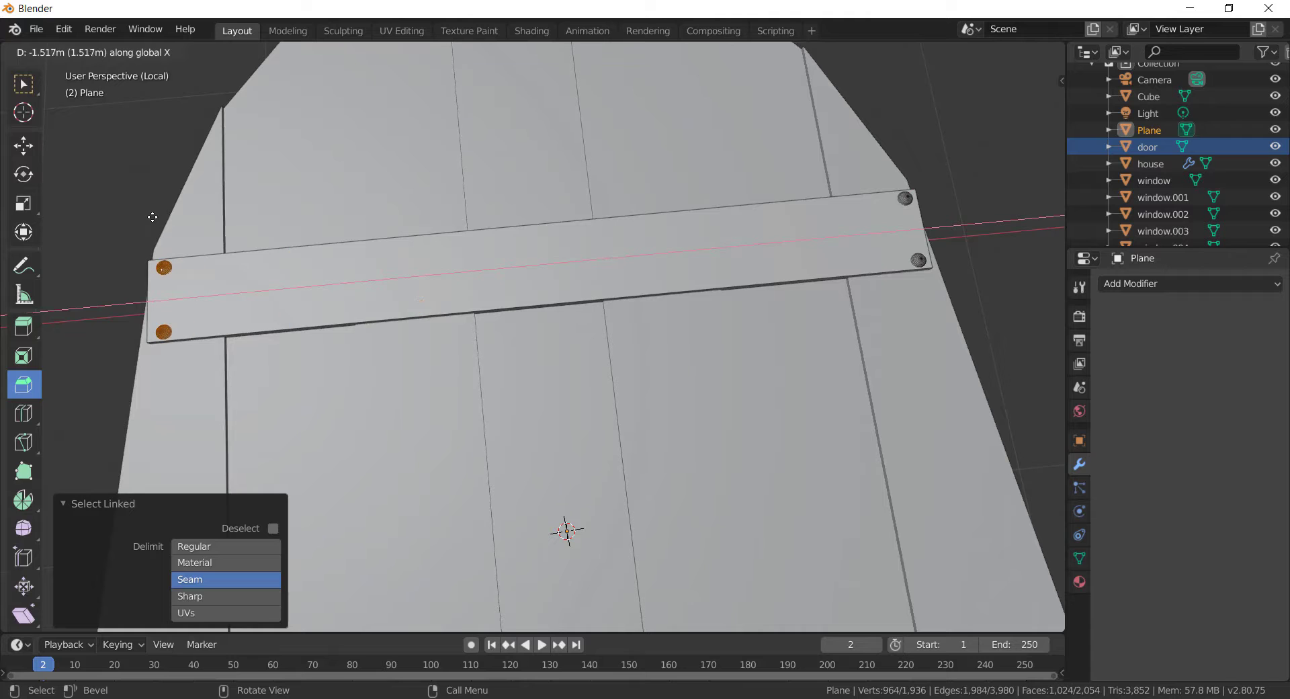
{"action": "left_click", "coordinate": [153, 216]}
Step: Select the entire crossbar together with all four of its corner rivets
{"action": "key", "text": "l"}
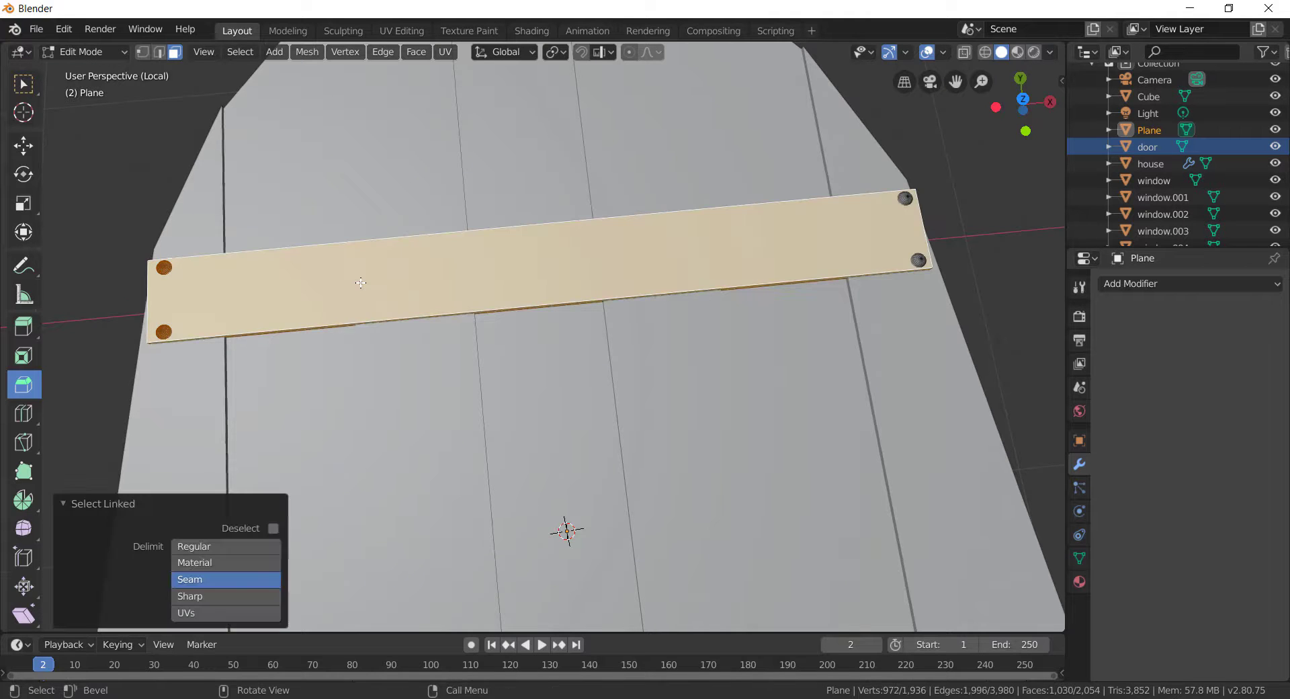
{"action": "middle_click_drag", "start_coordinate": [360, 282], "coordinate": [859, 356]}
{"action": "left_click", "coordinate": [858, 356], "text": "shift"}
{"action": "key", "text": "l"}
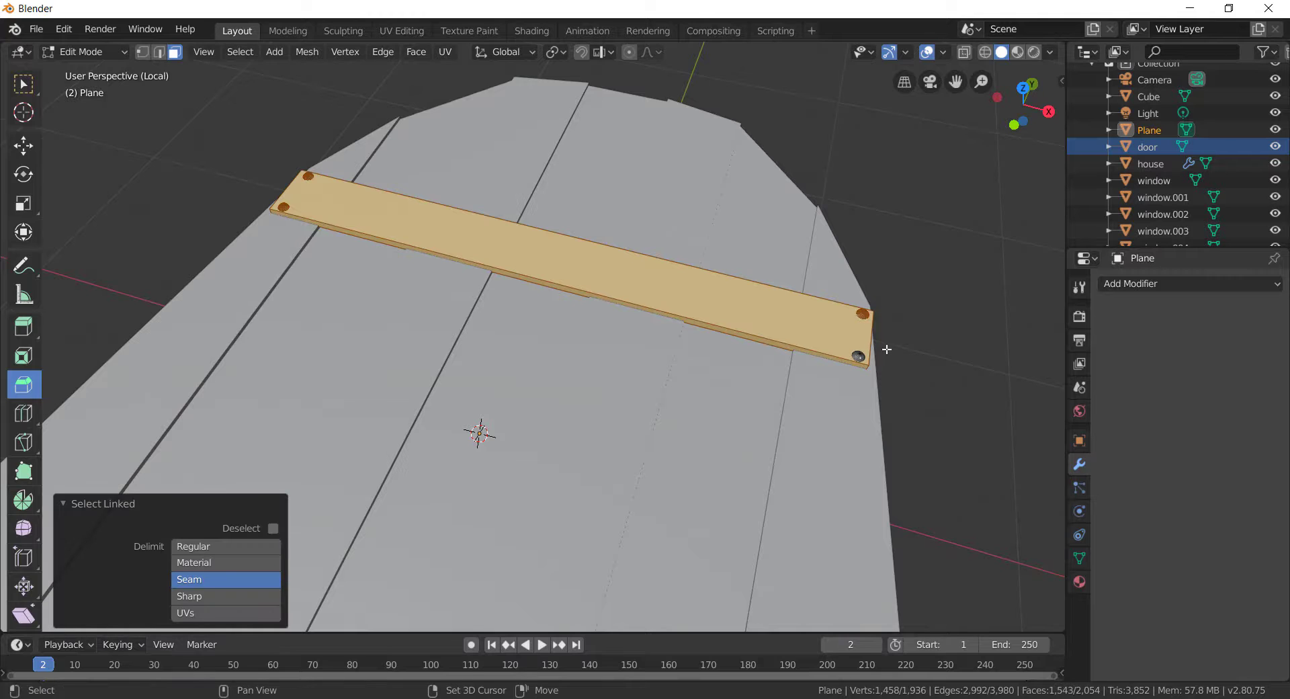
{"action": "left_click", "coordinate": [863, 357], "text": "shift"}
{"action": "scroll", "coordinate": [880, 363], "scroll_direction": "up", "scroll_amount": 2}
{"action": "middle_click_drag", "start_coordinate": [911, 374], "coordinate": [930, 374]}
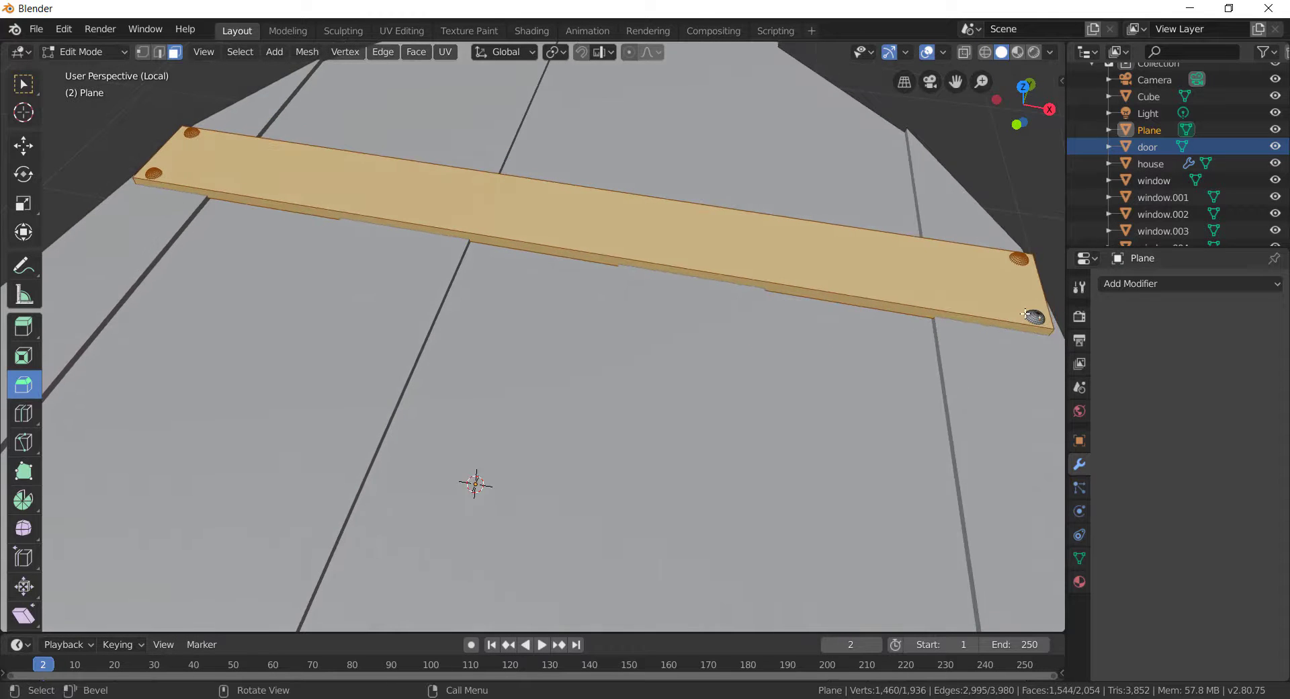
{"action": "key", "text": "l"}
{"action": "scroll", "coordinate": [940, 309], "scroll_direction": "down", "scroll_amount": 1}
{"action": "middle_click_drag", "start_coordinate": [836, 304], "coordinate": [867, 360]}
{"action": "key", "text": "shift+d"}
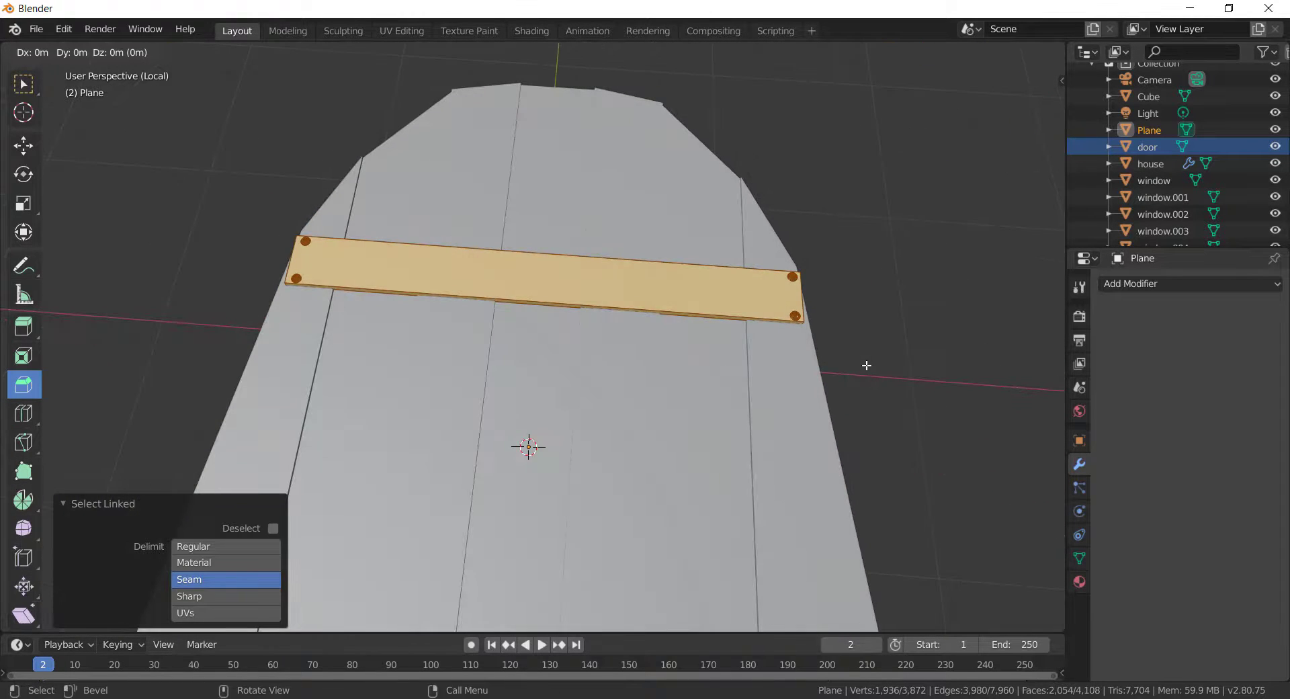
{"action": "key", "text": "g"}
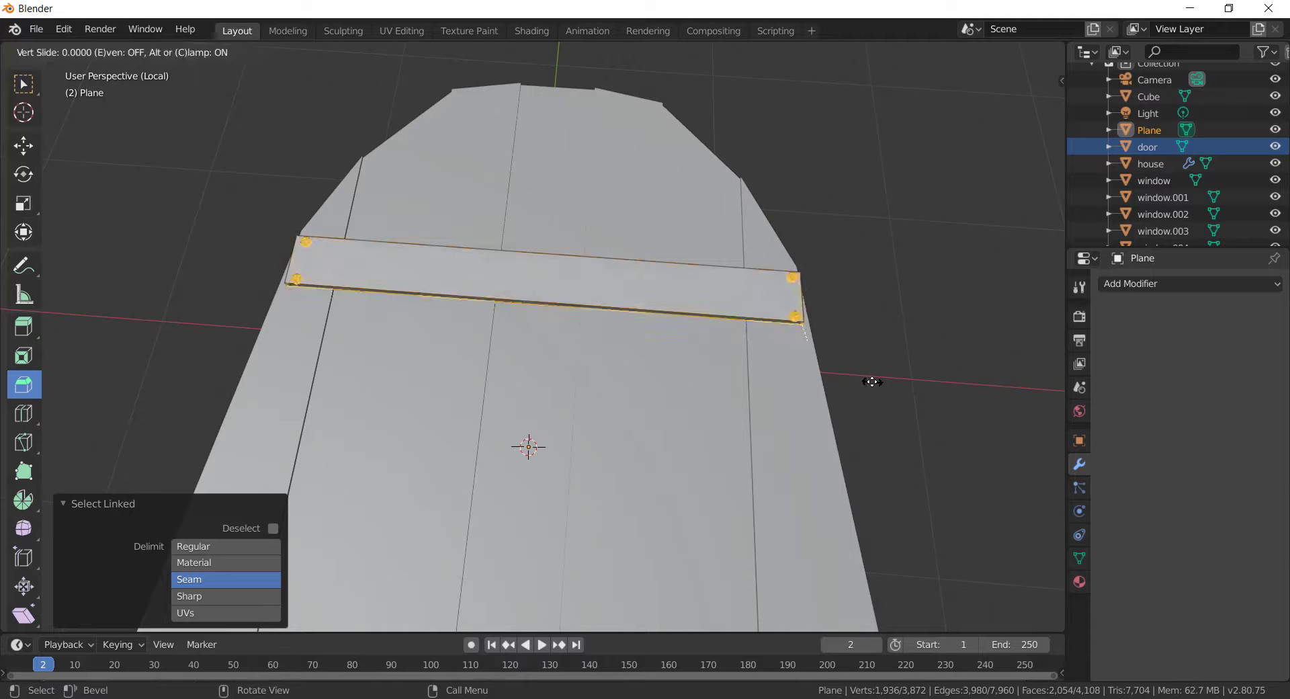
{"action": "key", "text": "Escape"}
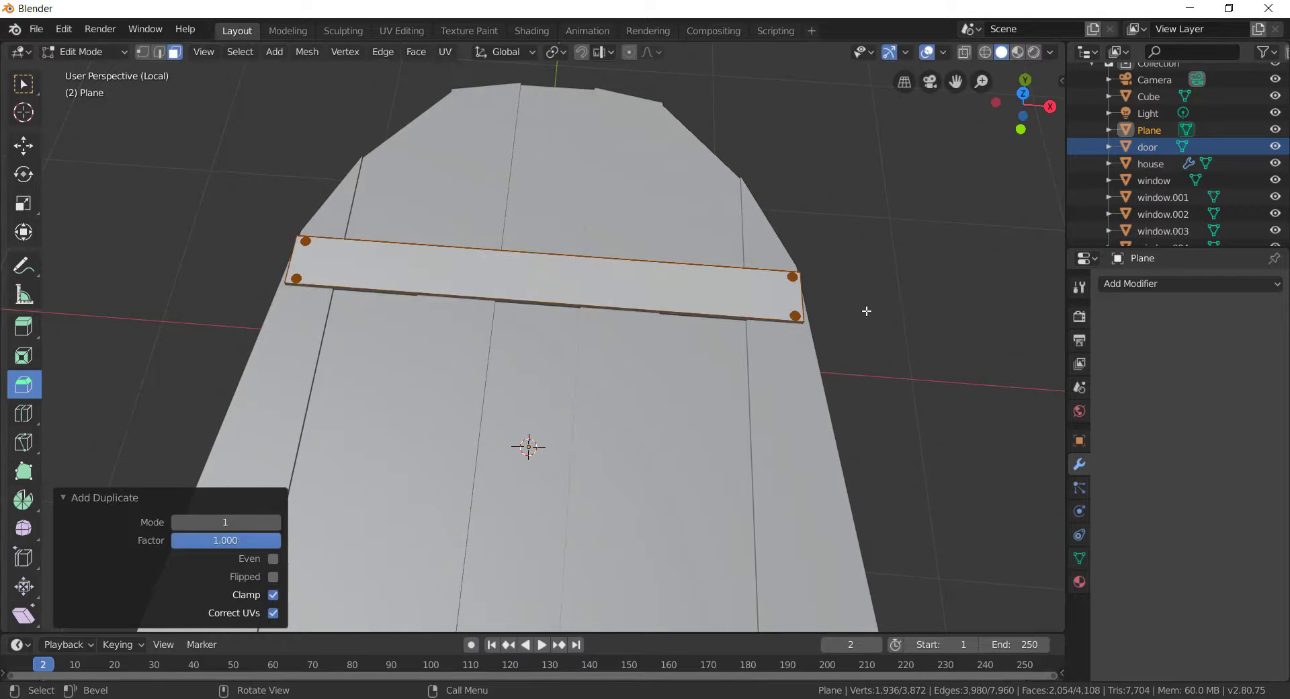
{"action": "key", "text": "ctrl+z"}
{"action": "key", "text": "g"}
{"action": "key", "text": "z"}
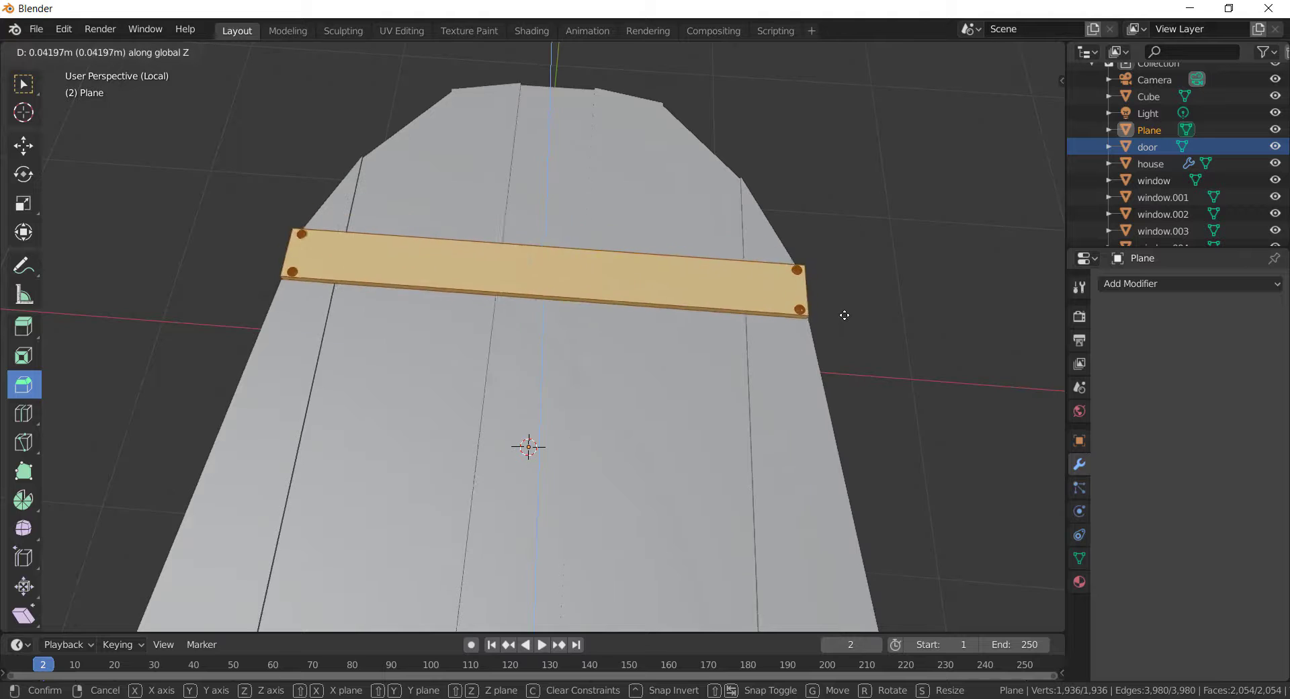
{"action": "left_click", "coordinate": [845, 325]}
{"action": "key", "text": "ctrl+z"}
{"action": "scroll", "coordinate": [845, 325], "scroll_direction": "down", "scroll_amount": 1}
{"action": "scroll", "coordinate": [846, 325], "scroll_direction": "down", "scroll_amount": 2}
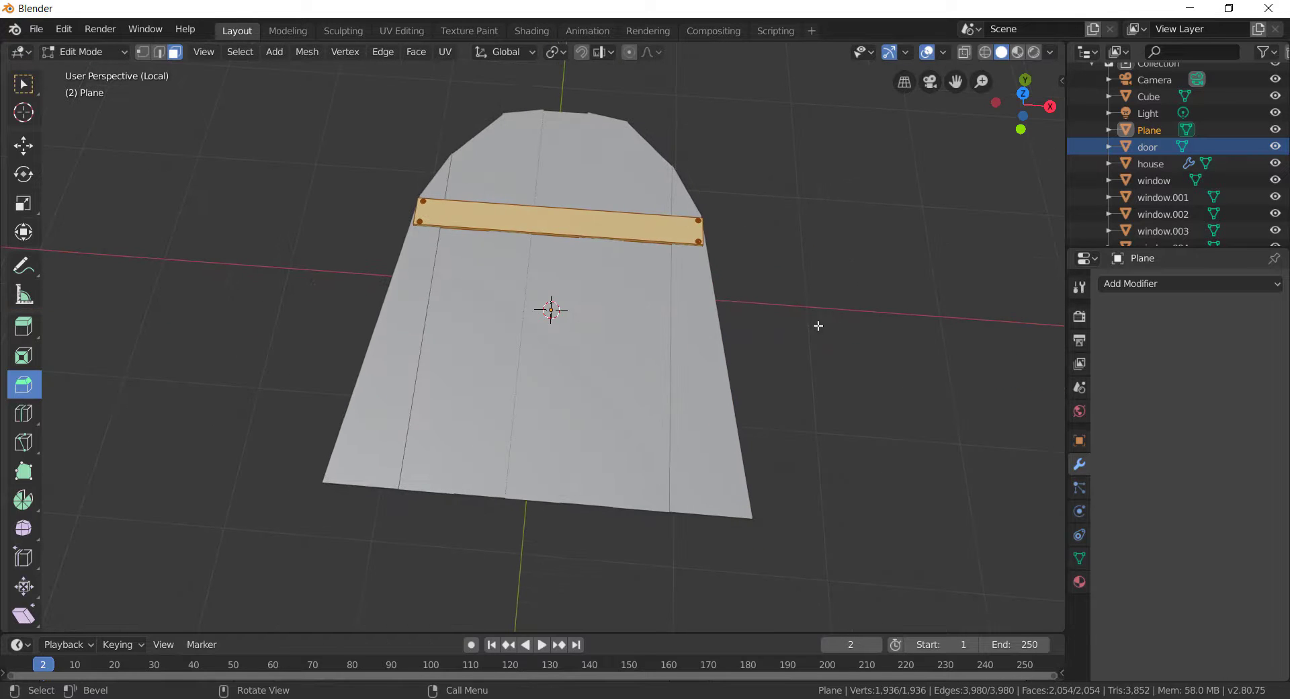
{"action": "key", "text": "shift+d"}
{"action": "key", "text": "g"}
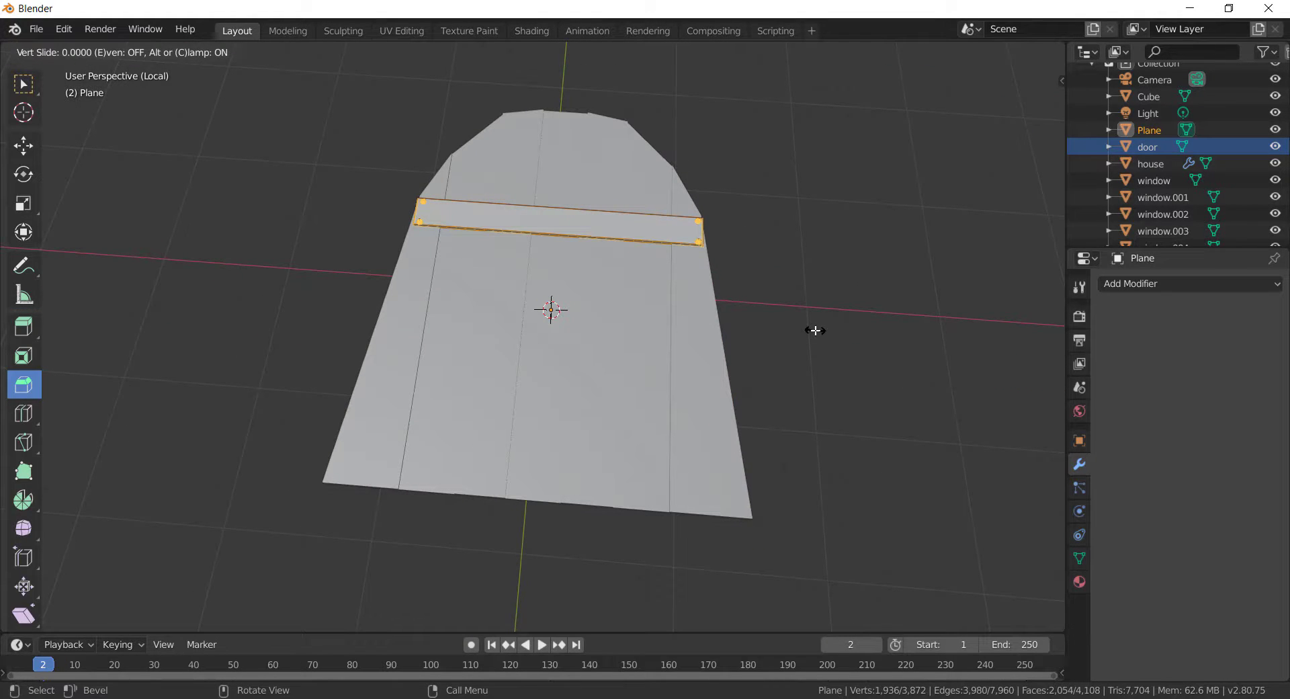
{"action": "left_click", "coordinate": [891, 311]}
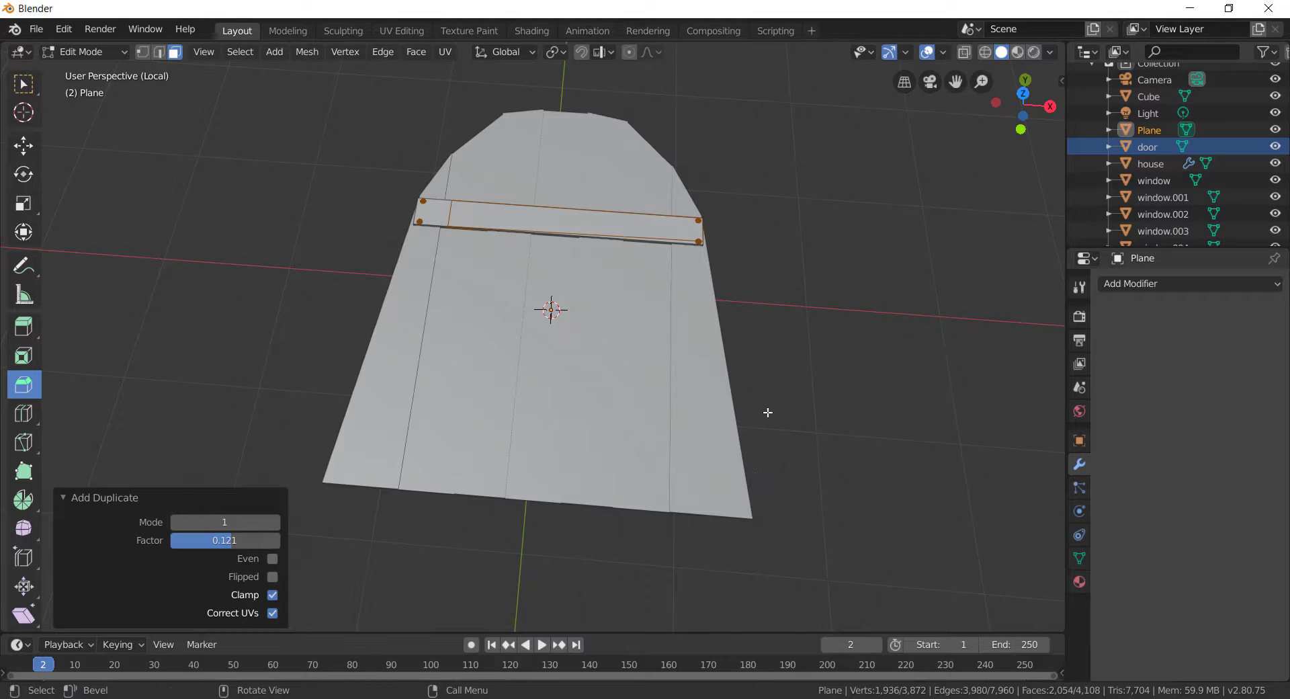
{"action": "key", "text": "ctrl+z"}
Step: Duplicate the riveted crossbar along negative Y toward the door's wide end and scale the copy by about 1.14 to span the planks
{"action": "key", "text": "shift+d"}
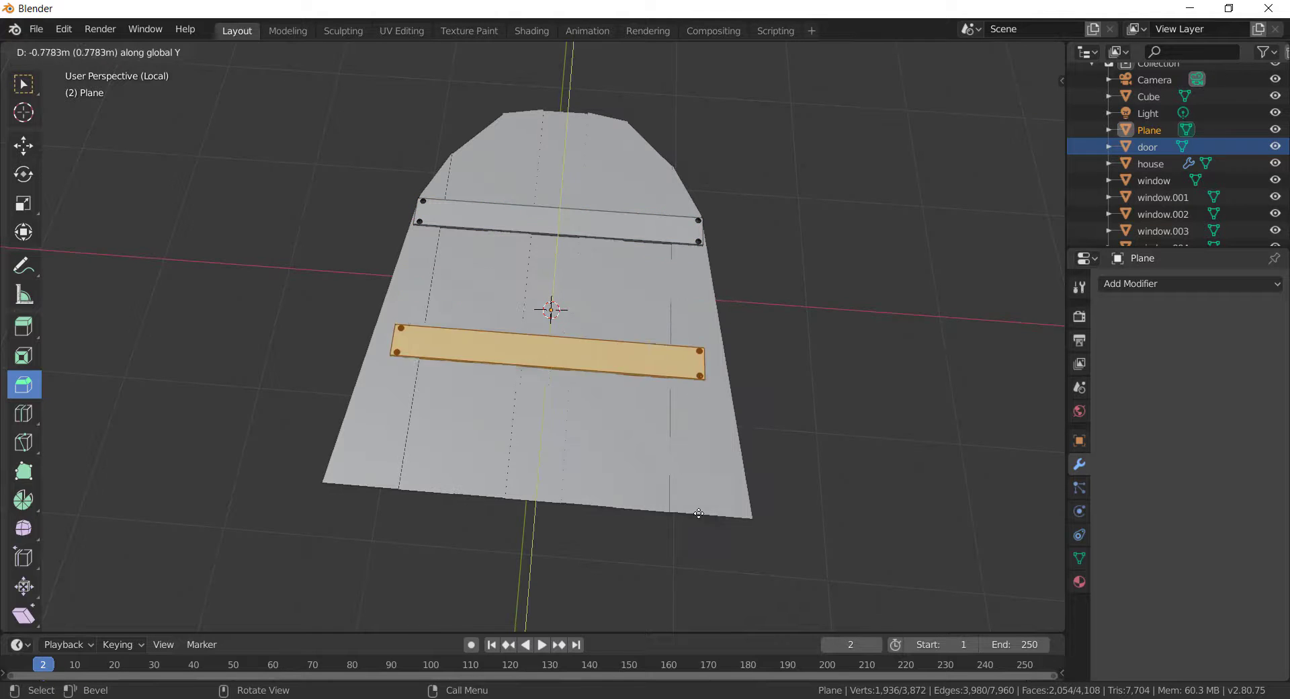
{"action": "left_click", "coordinate": [690, 573]}
{"action": "key", "text": "s"}
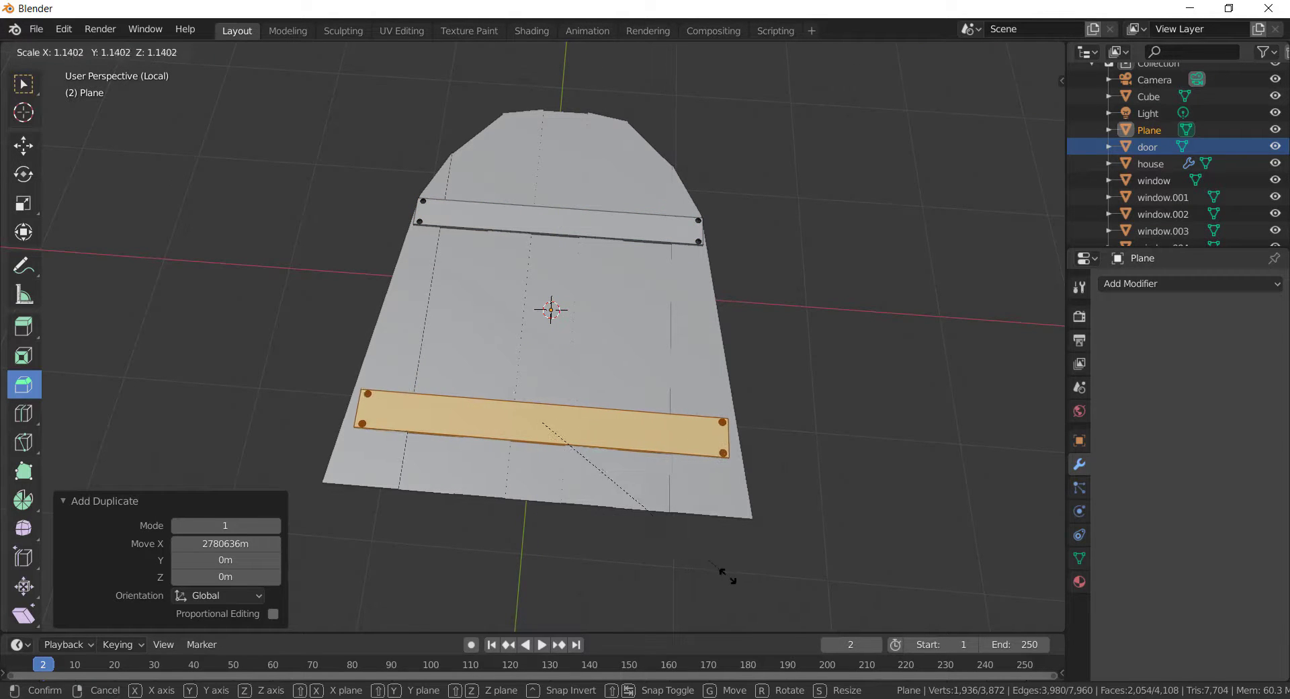
{"action": "left_click", "coordinate": [733, 575]}
{"action": "middle_click_drag", "start_coordinate": [734, 575], "coordinate": [749, 464]}
{"action": "left_click", "coordinate": [749, 463]}
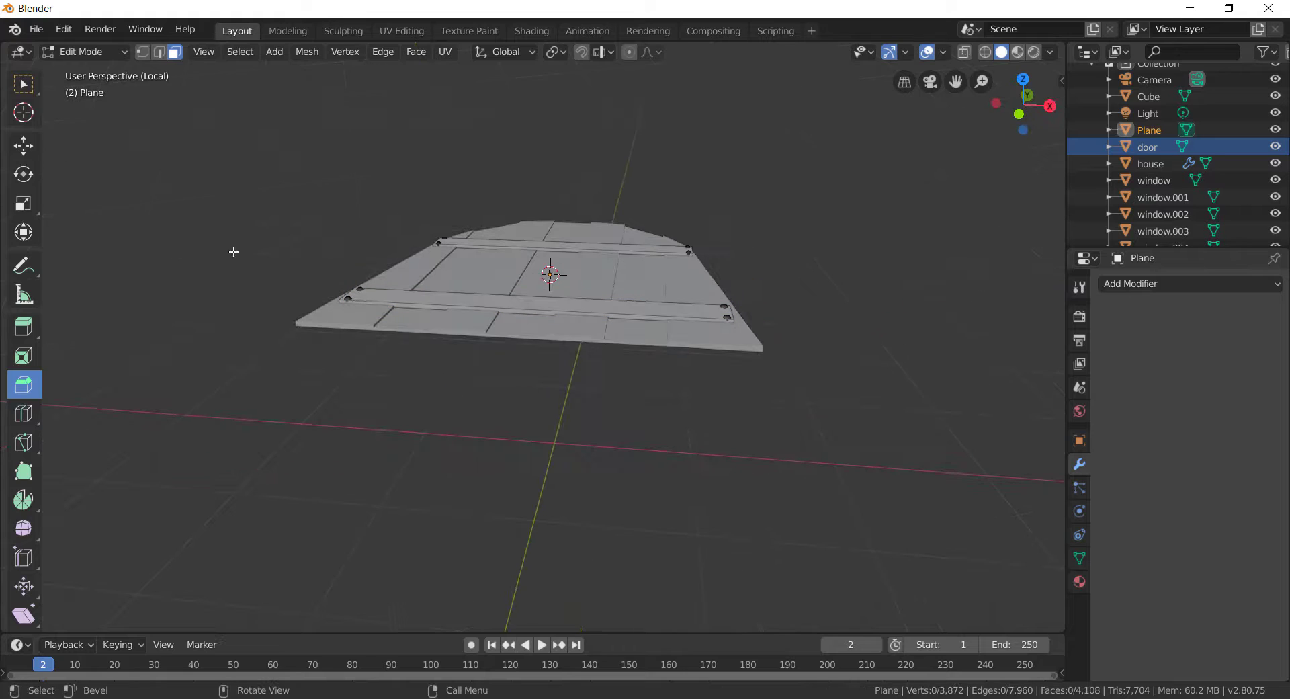
Step: Try to rotate the door object 90° about the X axis
{"action": "key", "text": "Tab"}
{"action": "left_click", "coordinate": [665, 341]}
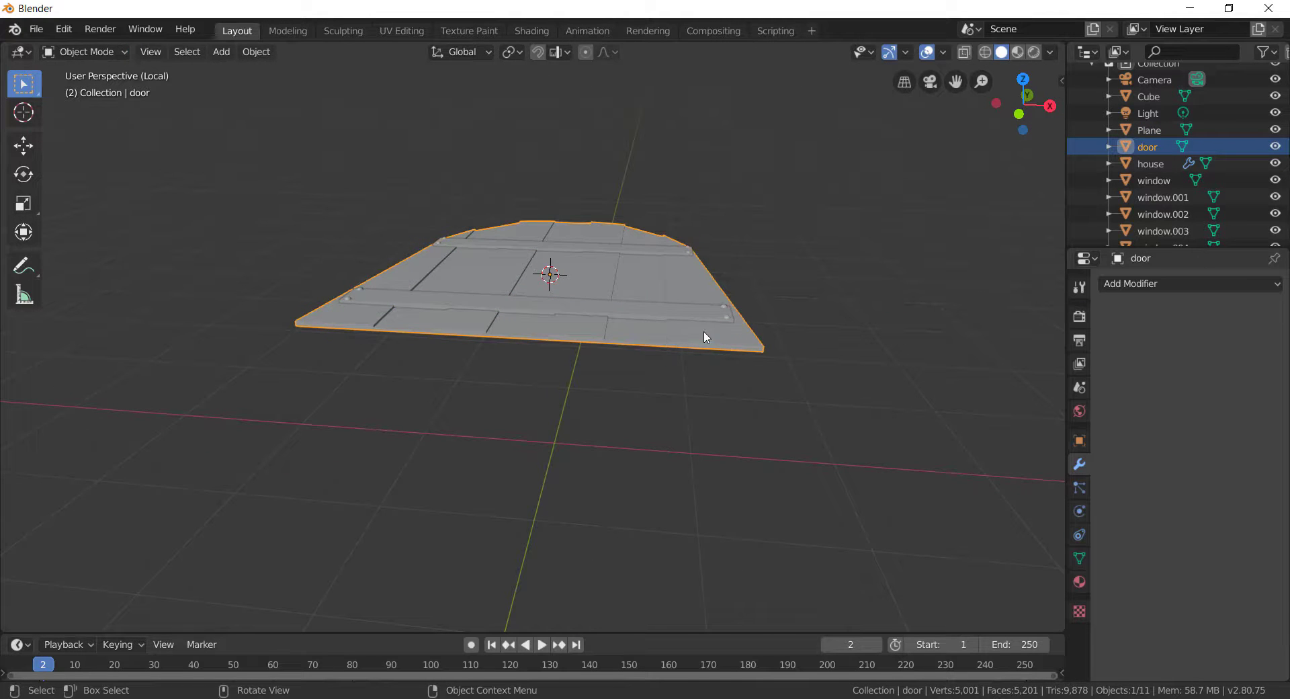
{"action": "key", "text": "r"}
{"action": "key", "text": "x"}
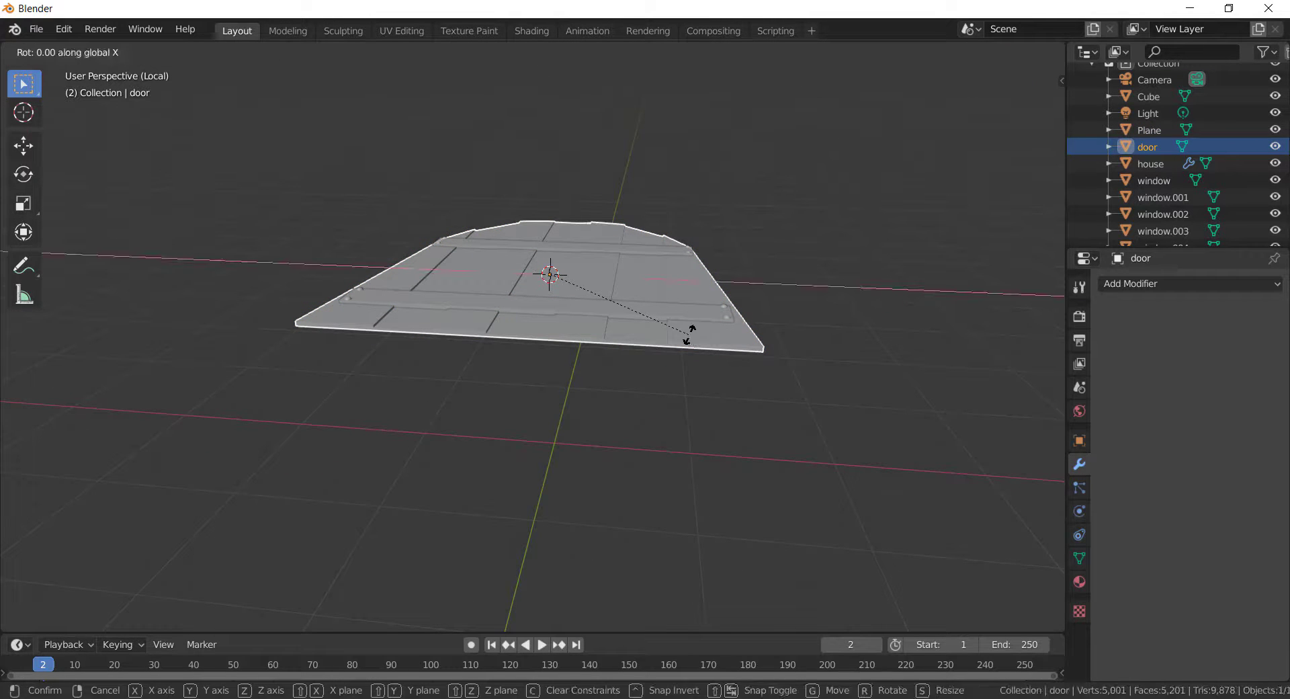
{"action": "key", "text": "9"}
{"action": "key", "text": "0"}
{"action": "key", "text": "Return"}
{"action": "middle_click_drag", "start_coordinate": [878, 307], "coordinate": [826, 309]}
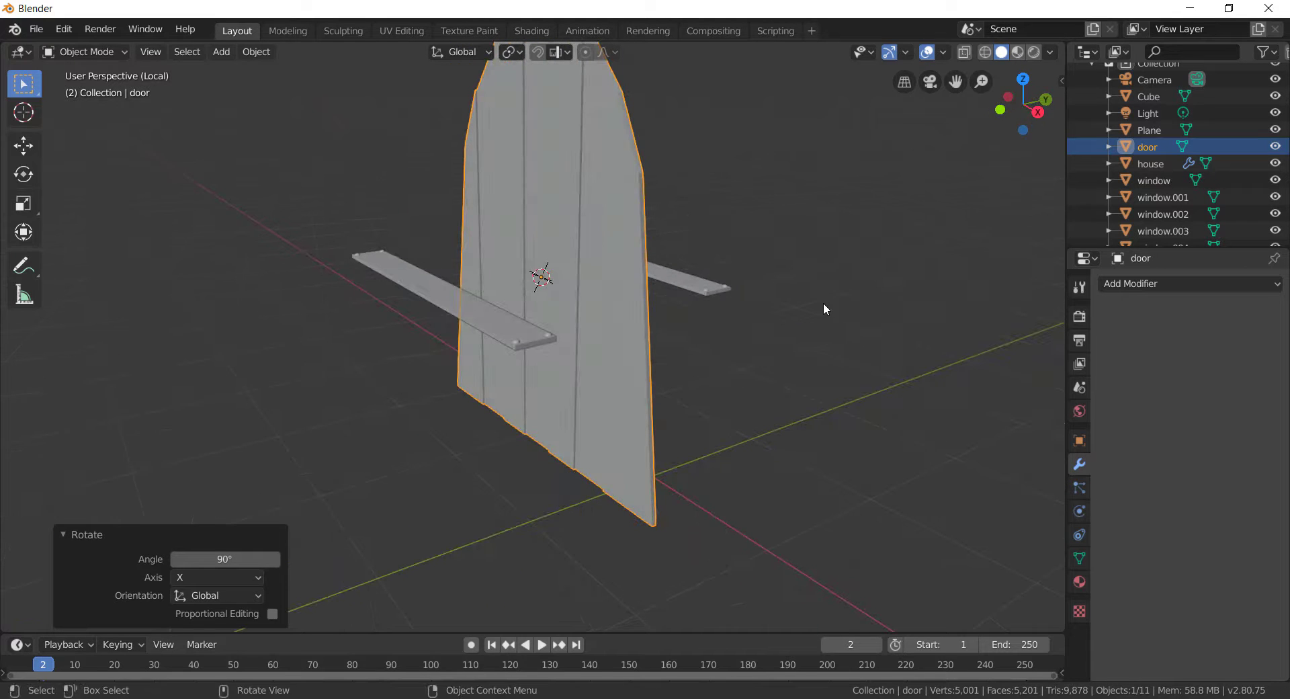
{"action": "key", "text": "ctrl+z"}
Step: Select all plank faces of the door mesh in edit mode
{"action": "key", "text": "Tab"}
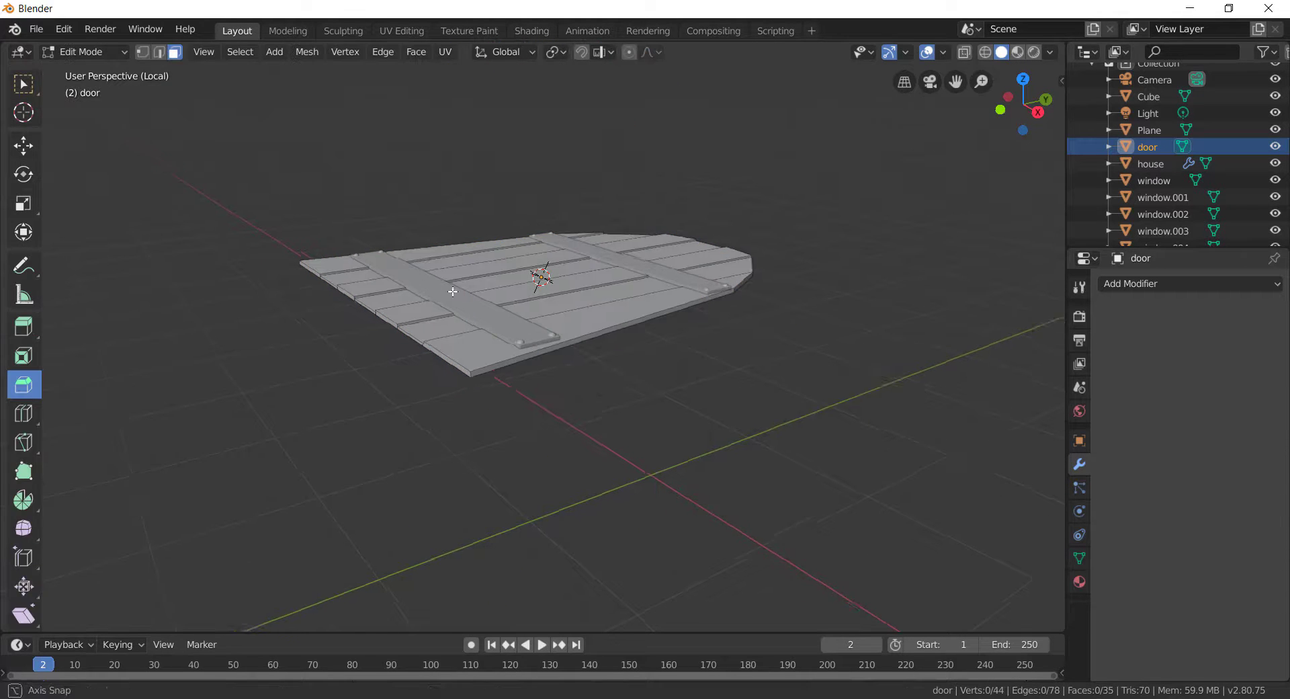
{"action": "middle_click_drag", "start_coordinate": [452, 288], "coordinate": [487, 304]}
{"action": "key", "text": "a"}
{"action": "middle_click_drag", "start_coordinate": [396, 336], "coordinate": [430, 334]}
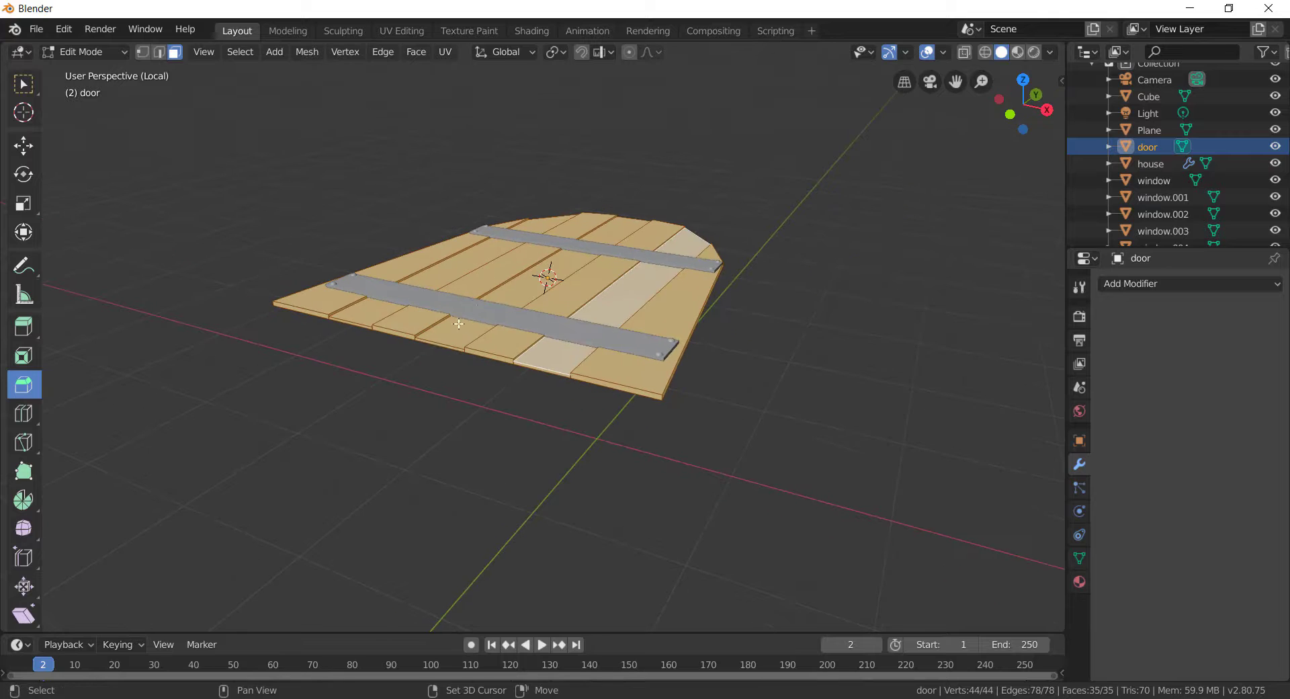
{"action": "left_click", "coordinate": [472, 306], "text": "shift"}
{"action": "left_click", "coordinate": [536, 323], "text": "shift"}
{"action": "key", "text": "a"}
{"action": "key", "text": "a"}
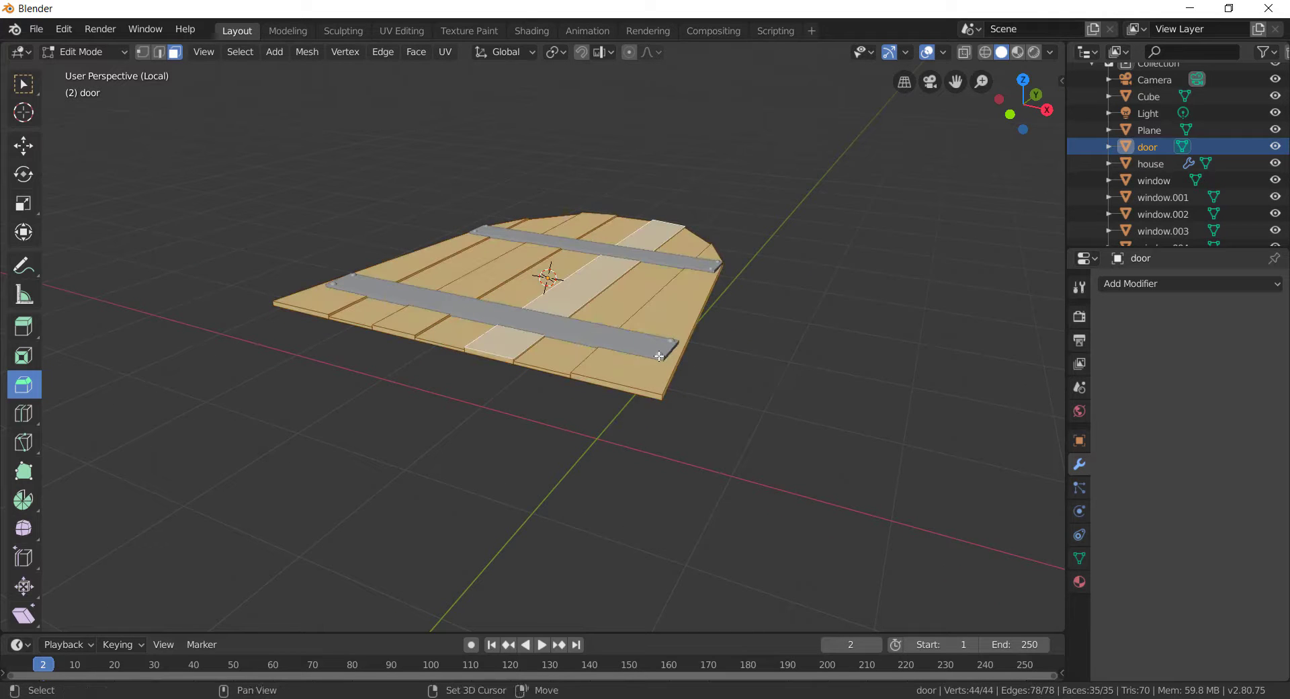
{"action": "key", "text": "shift+l"}
{"action": "scroll", "coordinate": [604, 340], "scroll_direction": "up", "scroll_amount": 1}
{"action": "left_click", "coordinate": [696, 360]}
{"action": "key", "text": "l"}
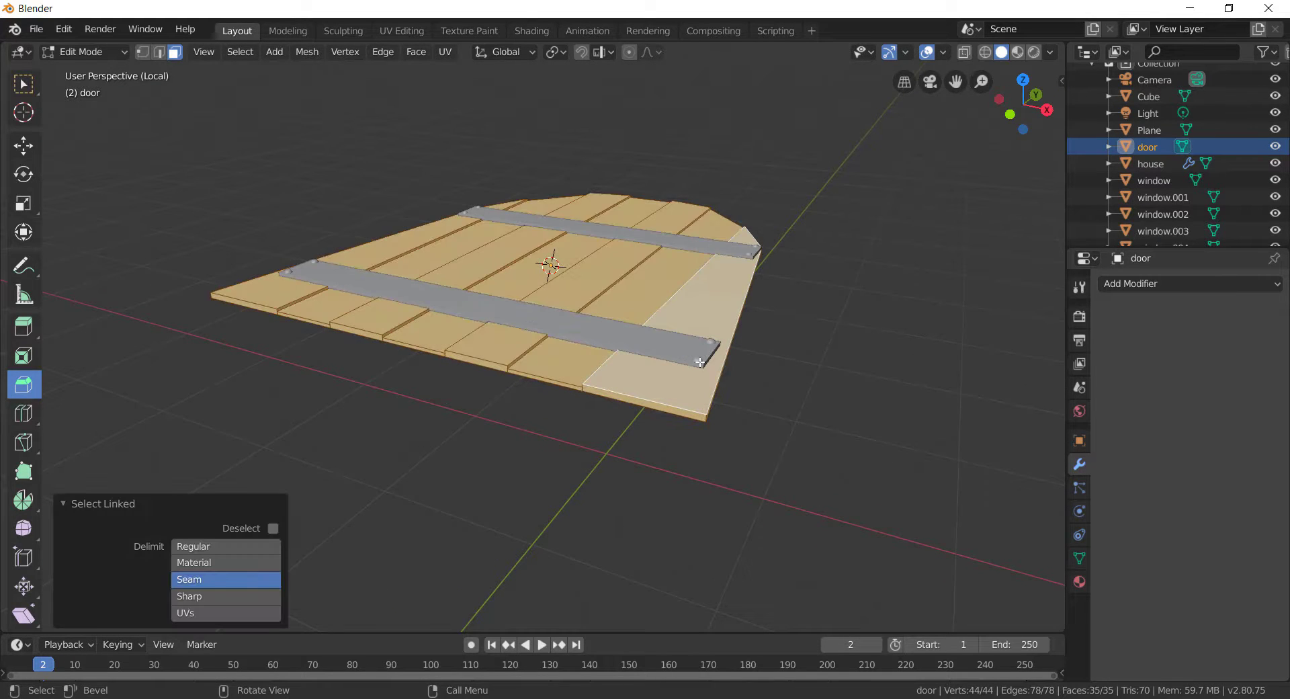
{"action": "middle_click_drag", "start_coordinate": [418, 270], "coordinate": [647, 329]}
Step: Join the riveted crossbars and the door planks into a single door object in object mode
{"action": "key", "text": "Tab"}
{"action": "left_click", "coordinate": [422, 232]}
{"action": "left_click", "coordinate": [647, 334], "text": "shift"}
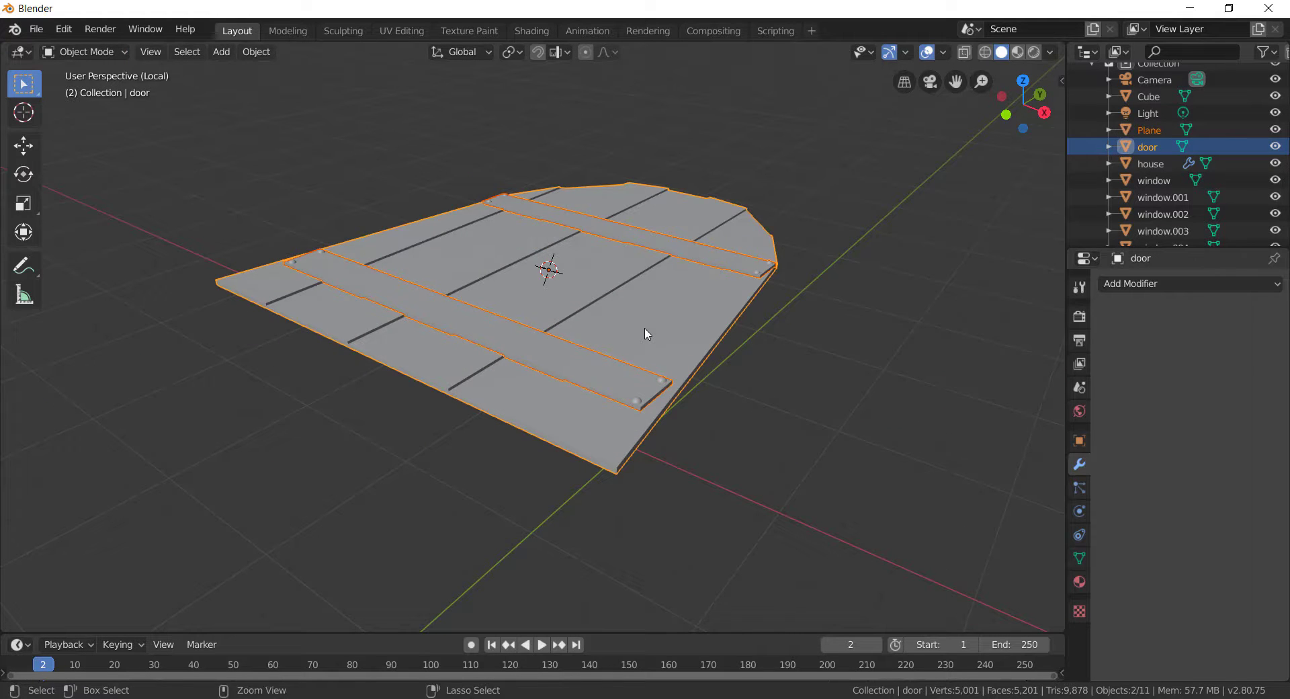
{"action": "key", "text": "ctrl+j"}
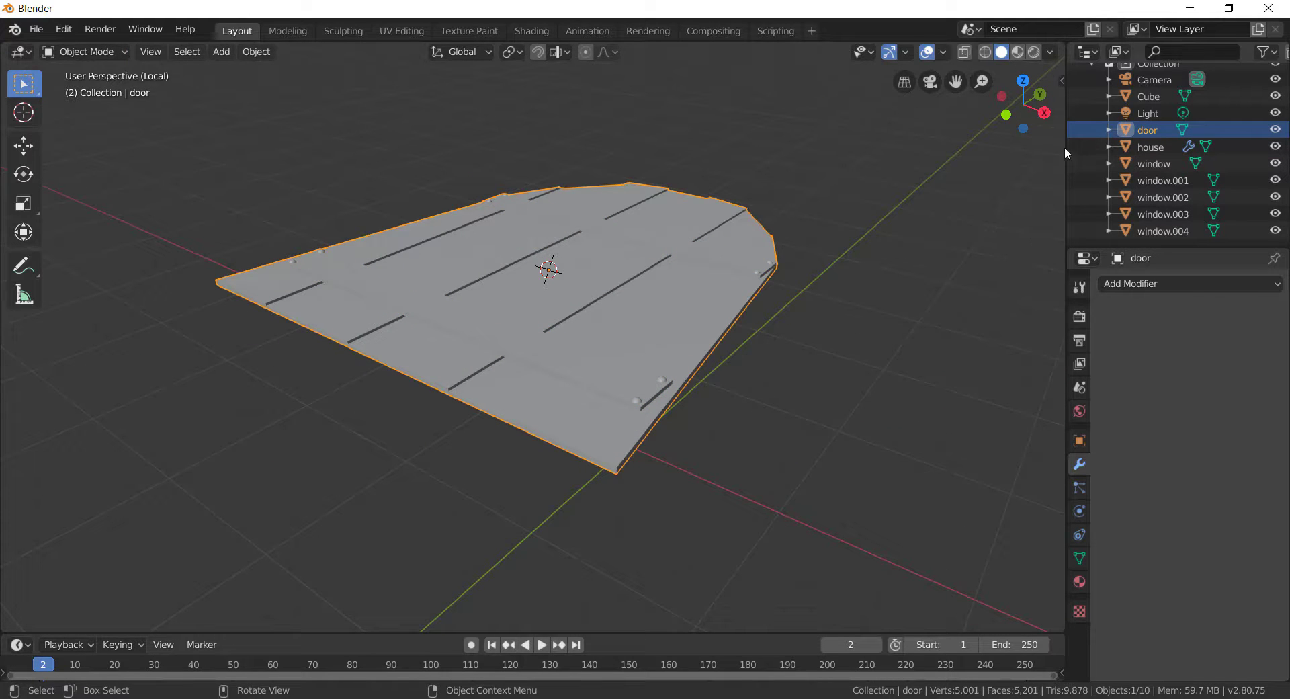
Step: Examine the joined door's mesh data in the scene hierarchy and in edit mode
{"action": "left_click", "coordinate": [1109, 130]}
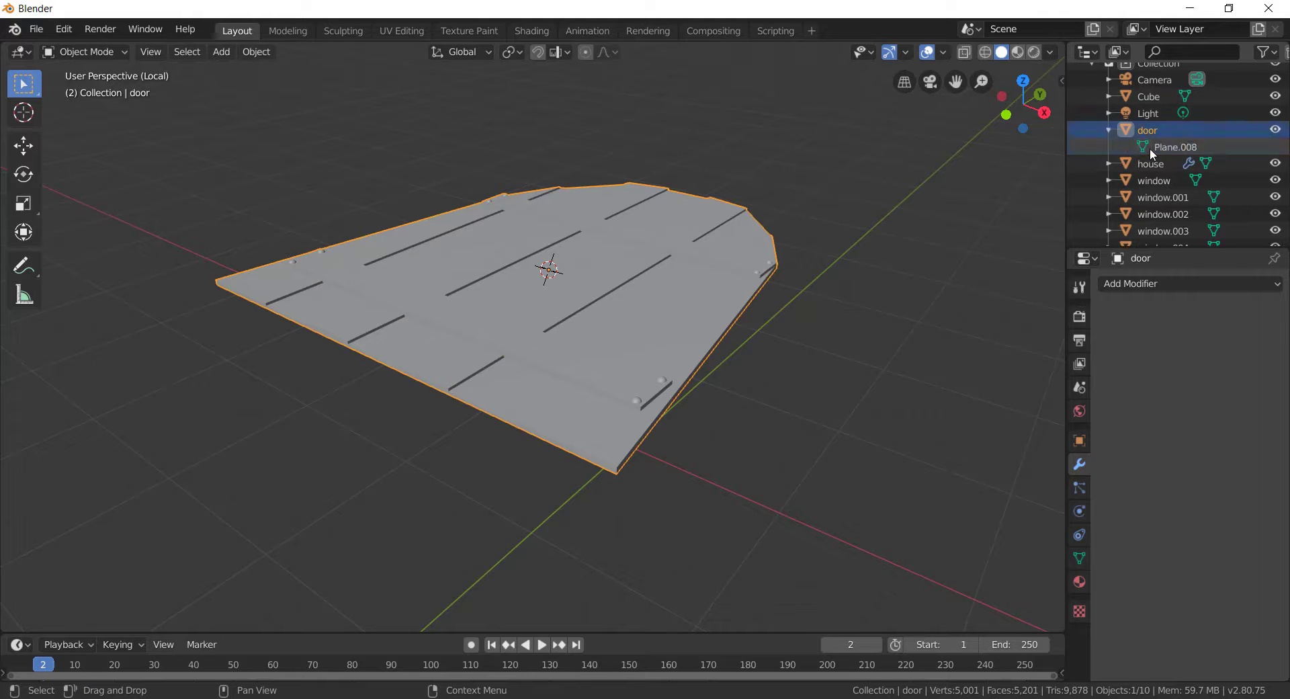
{"action": "left_click", "coordinate": [1149, 147]}
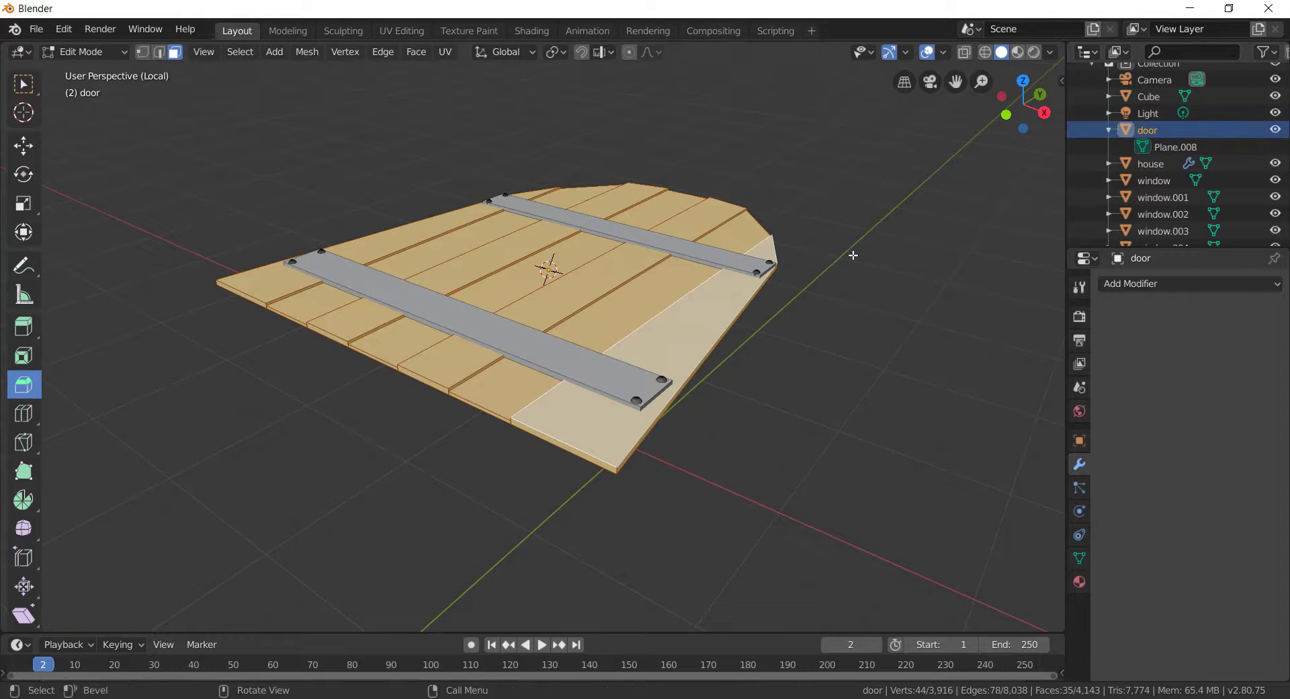
{"action": "key", "text": "Tab"}
{"action": "key", "text": "ctrl+z"}
{"action": "scroll", "coordinate": [1171, 184], "scroll_direction": "down", "scroll_amount": 1}
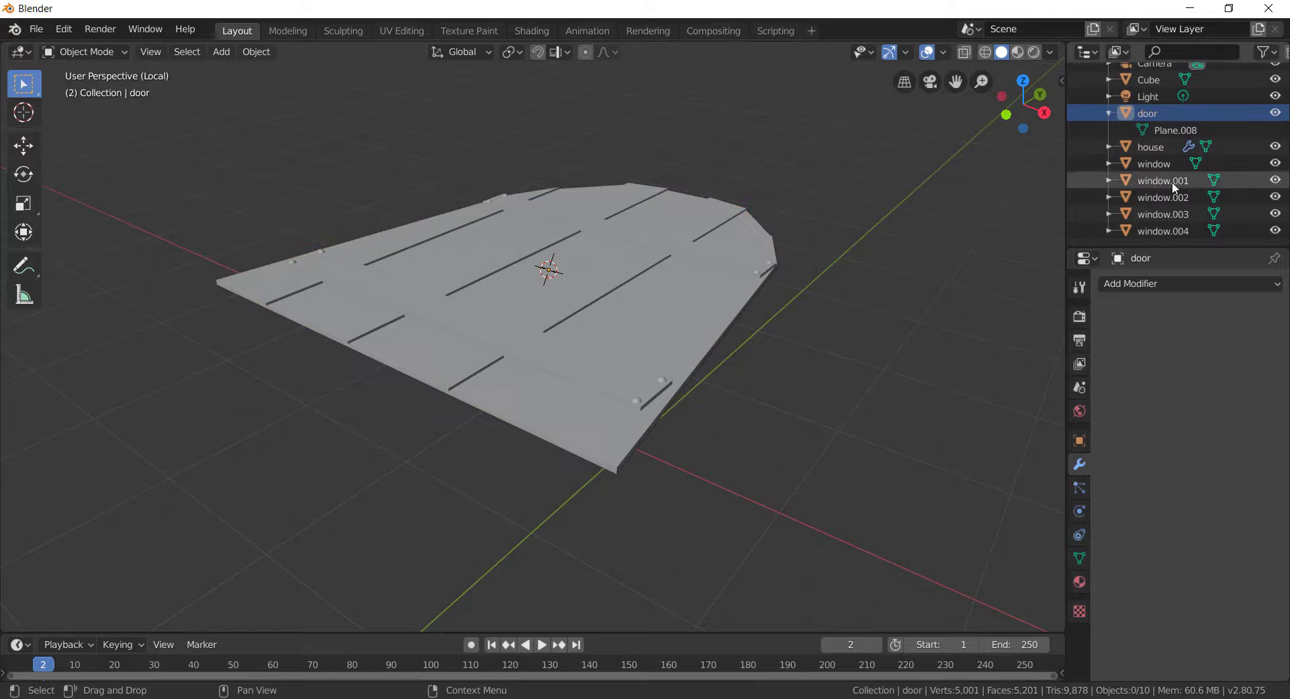
Step: Rotate the joined door 90° about the X axis to stand it upright
{"action": "left_click", "coordinate": [693, 272]}
{"action": "left_click", "coordinate": [830, 266]}
{"action": "middle_click_drag", "start_coordinate": [830, 267], "coordinate": [766, 262]}
{"action": "left_click", "coordinate": [650, 255]}
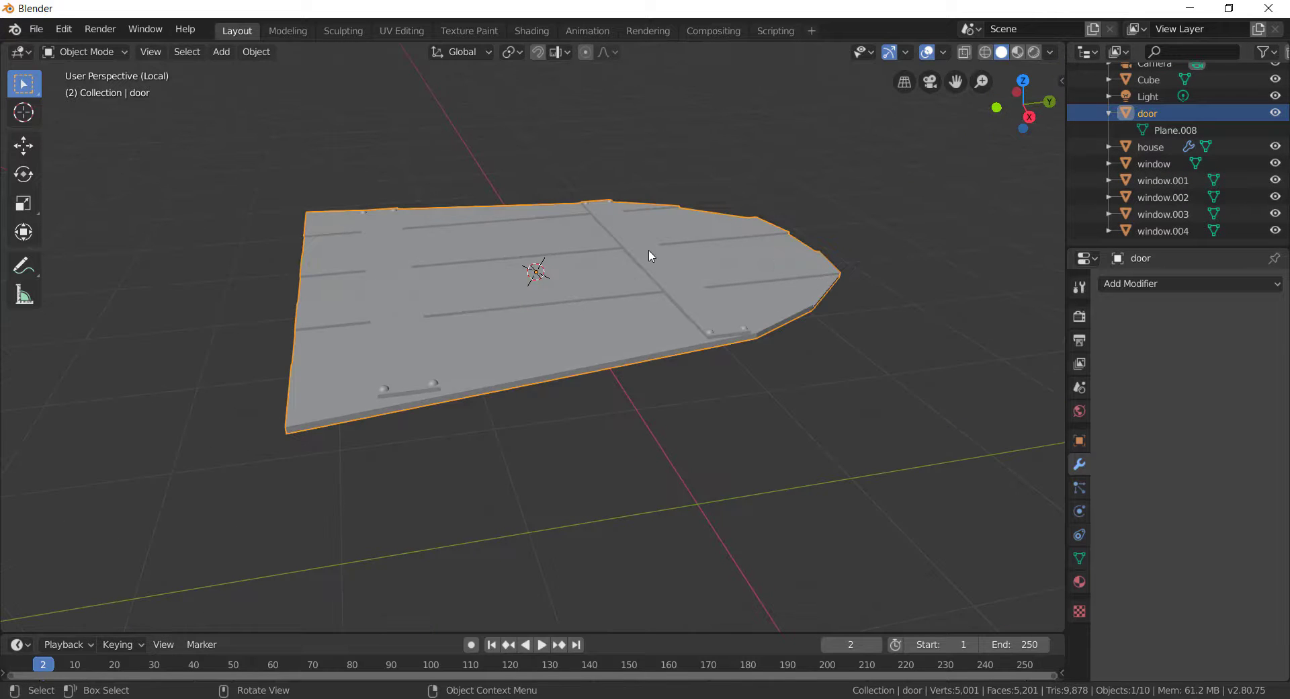
{"action": "type", "text": "rx90"}
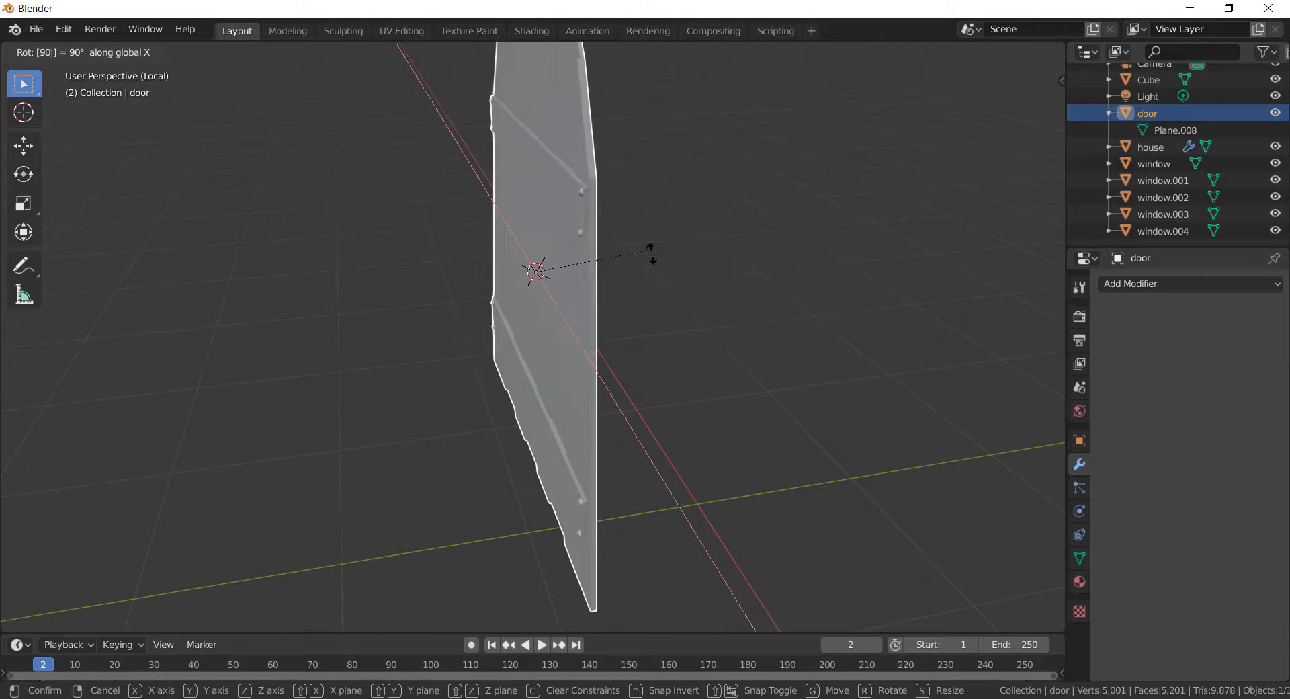
{"action": "key", "text": "Return"}
Step: Thicken the whole door by scaling it about 2.9 along Y
{"action": "middle_click_drag", "start_coordinate": [642, 283], "coordinate": [541, 221]}
{"action": "left_click", "coordinate": [540, 221]}
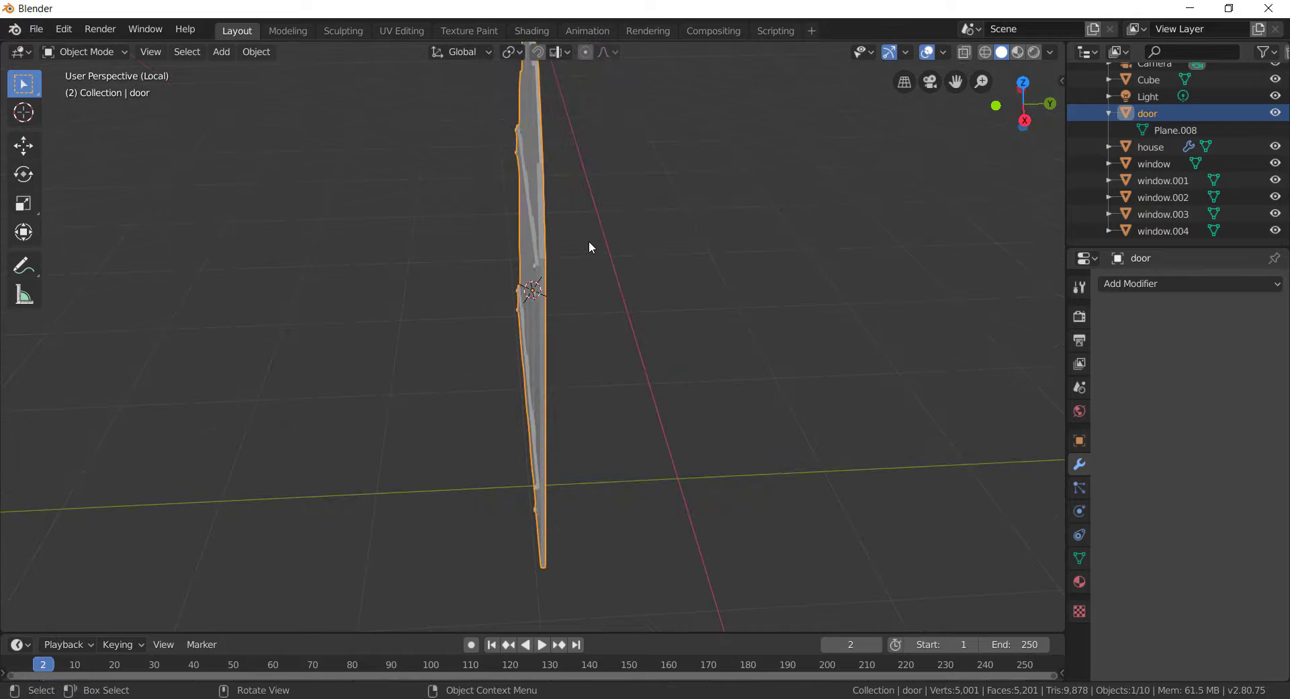
{"action": "key", "text": "s"}
{"action": "key", "text": "y"}
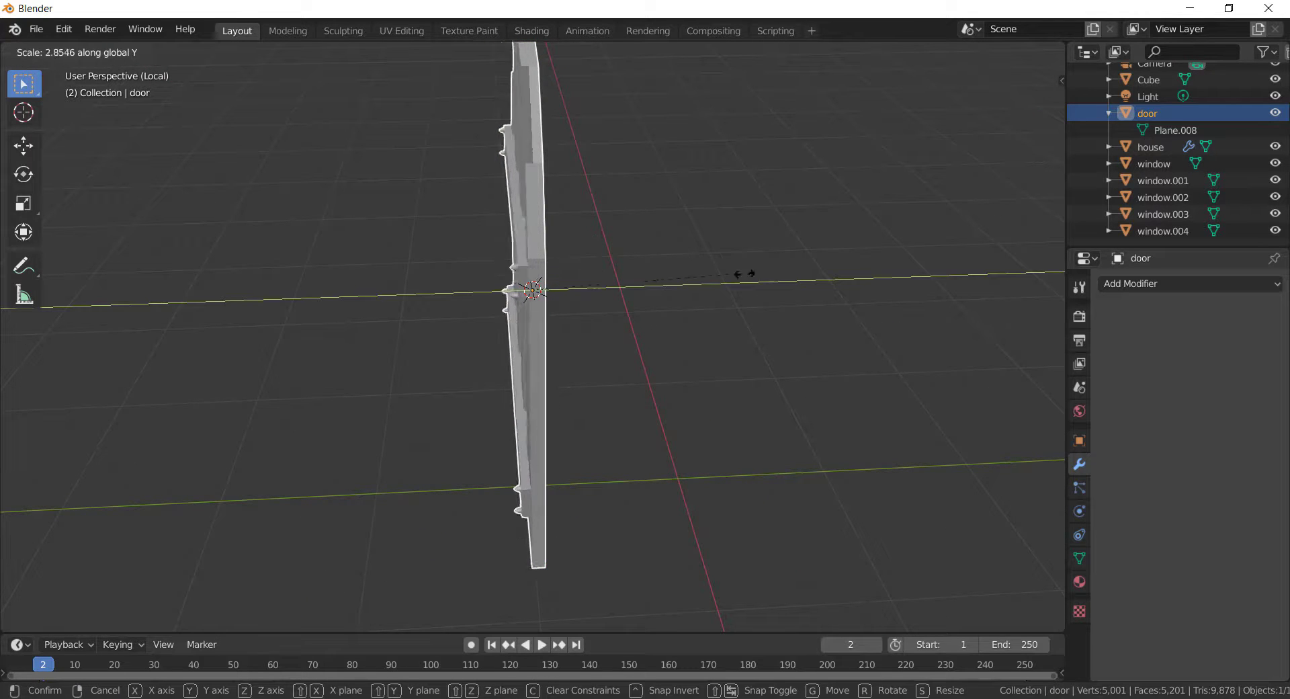
{"action": "left_click", "coordinate": [759, 259]}
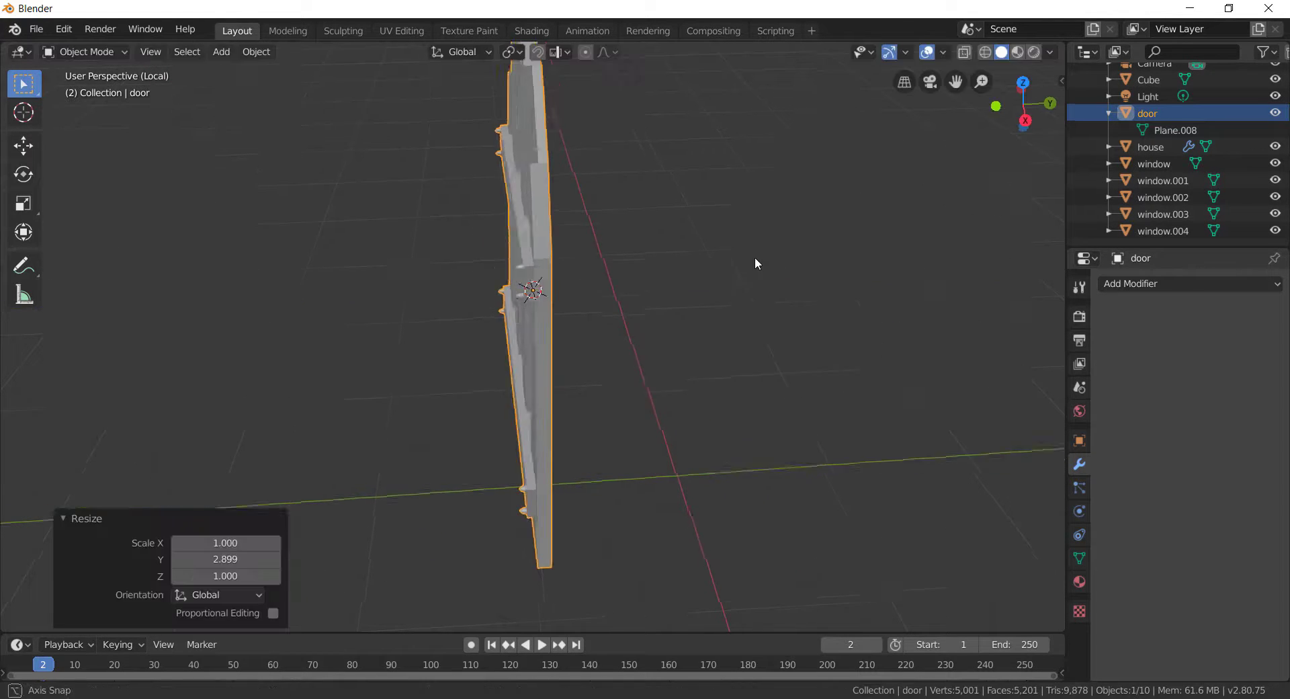
{"action": "middle_click_drag", "start_coordinate": [756, 256], "coordinate": [714, 239]}
Step: Extrude the selected plank geometry of the door by about -0.078 m along its normal
{"action": "key", "text": "Tab"}
{"action": "key", "text": "e"}
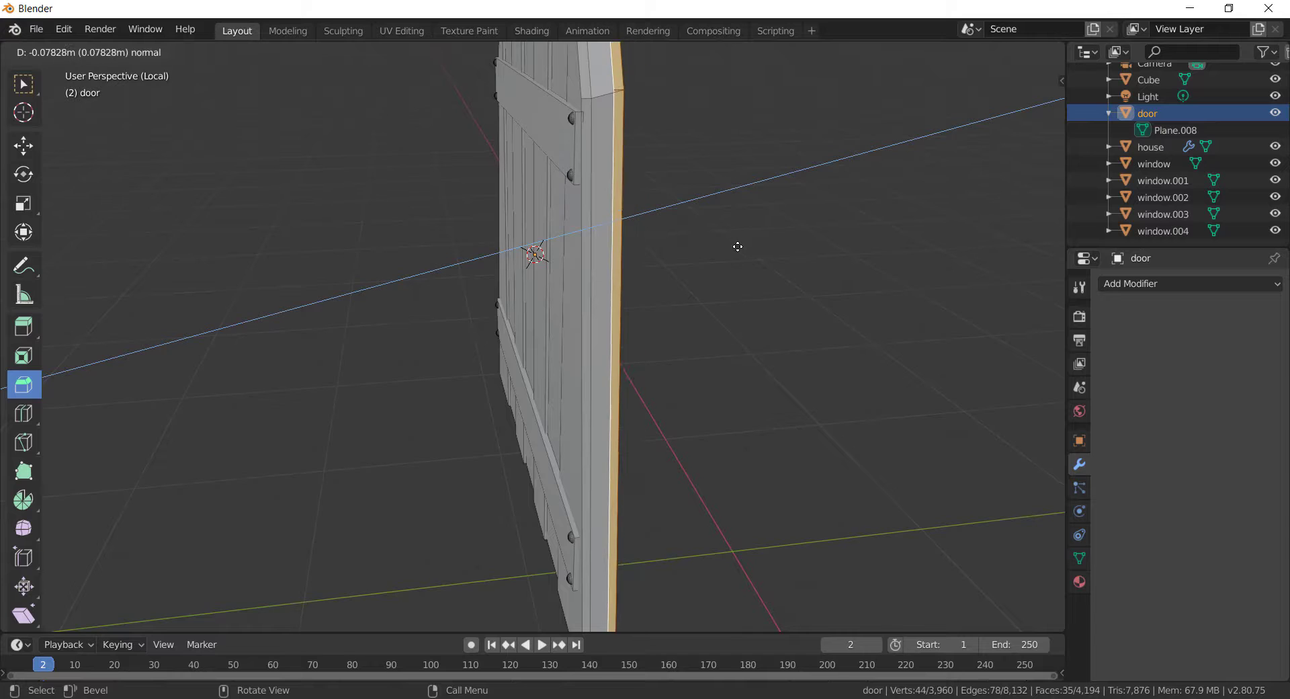
{"action": "left_click", "coordinate": [737, 248]}
{"action": "middle_click_drag", "start_coordinate": [737, 248], "coordinate": [789, 254]}
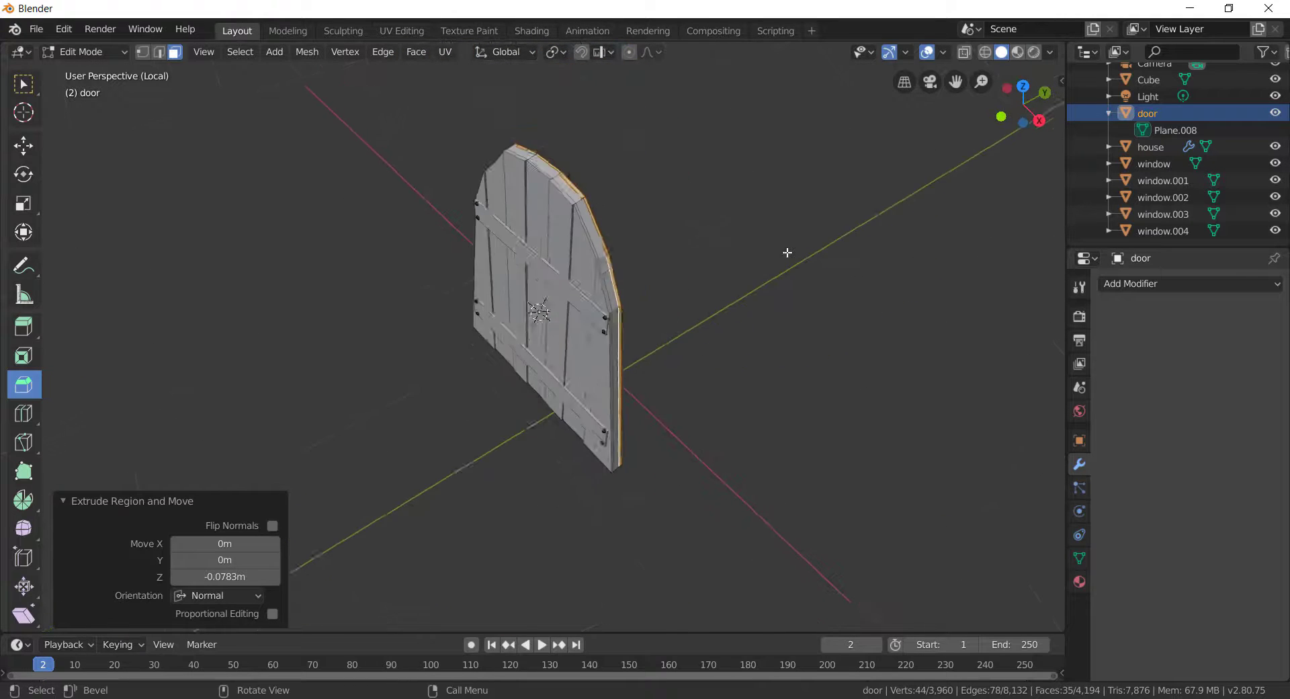
Step: Apply smooth shading to the whole door object in object mode
{"action": "right_click", "coordinate": [591, 150]}
{"action": "key", "text": "Tab"}
{"action": "right_click", "coordinate": [593, 167]}
{"action": "left_click", "coordinate": [594, 167]}
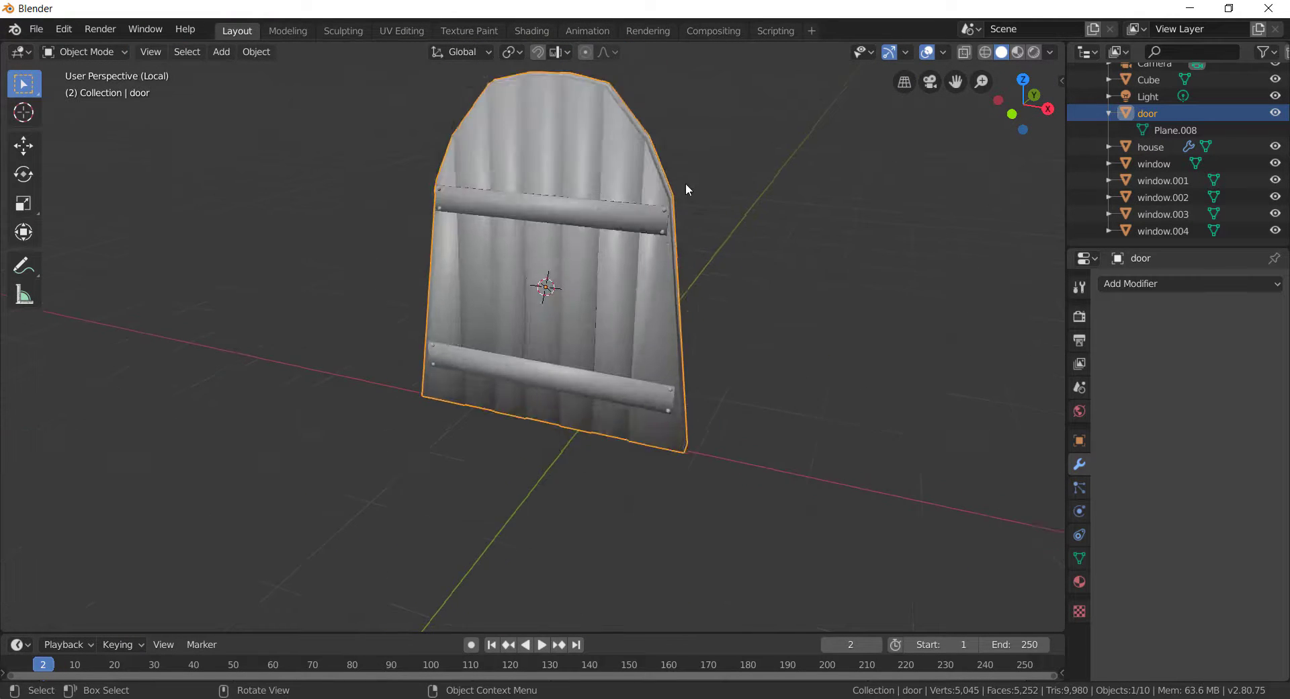
{"action": "middle_click_drag", "start_coordinate": [685, 183], "coordinate": [726, 201]}
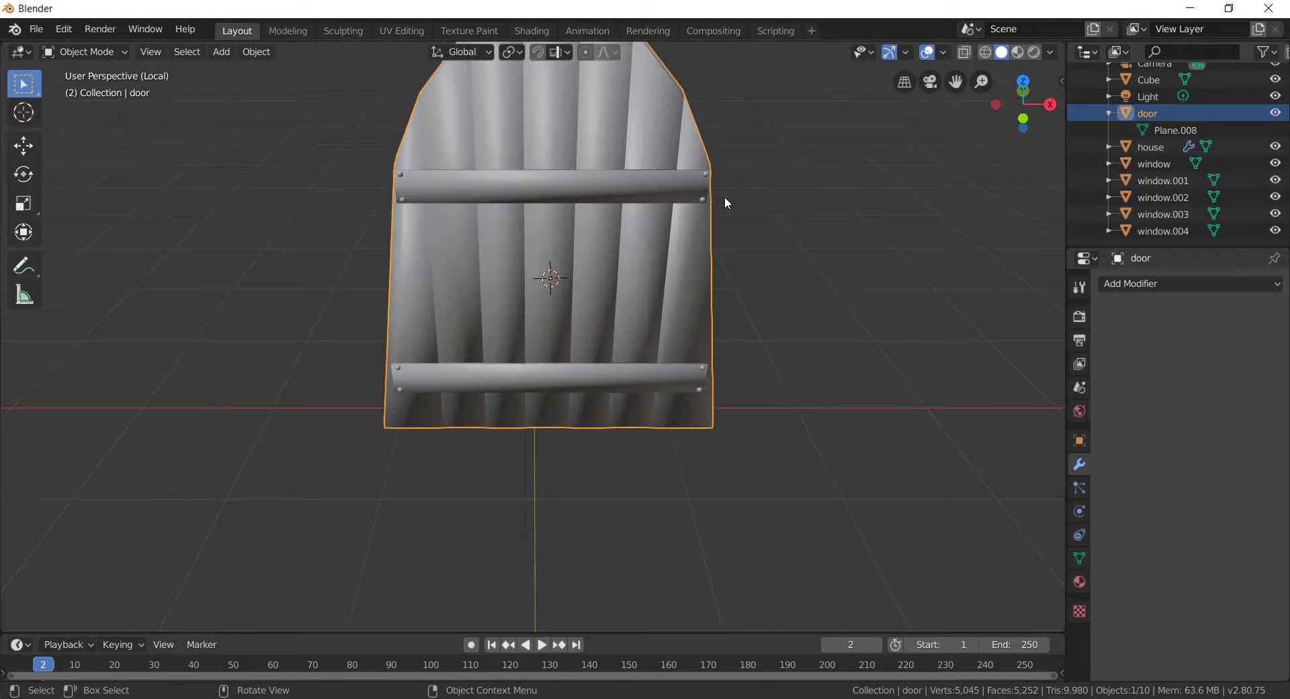
{"action": "left_click", "coordinate": [1080, 535]}
{"action": "left_click", "coordinate": [1079, 512]}
{"action": "left_click", "coordinate": [1078, 486]}
{"action": "left_click", "coordinate": [1078, 465]}
{"action": "left_click", "coordinate": [890, 411]}
{"action": "left_click", "coordinate": [1080, 535]}
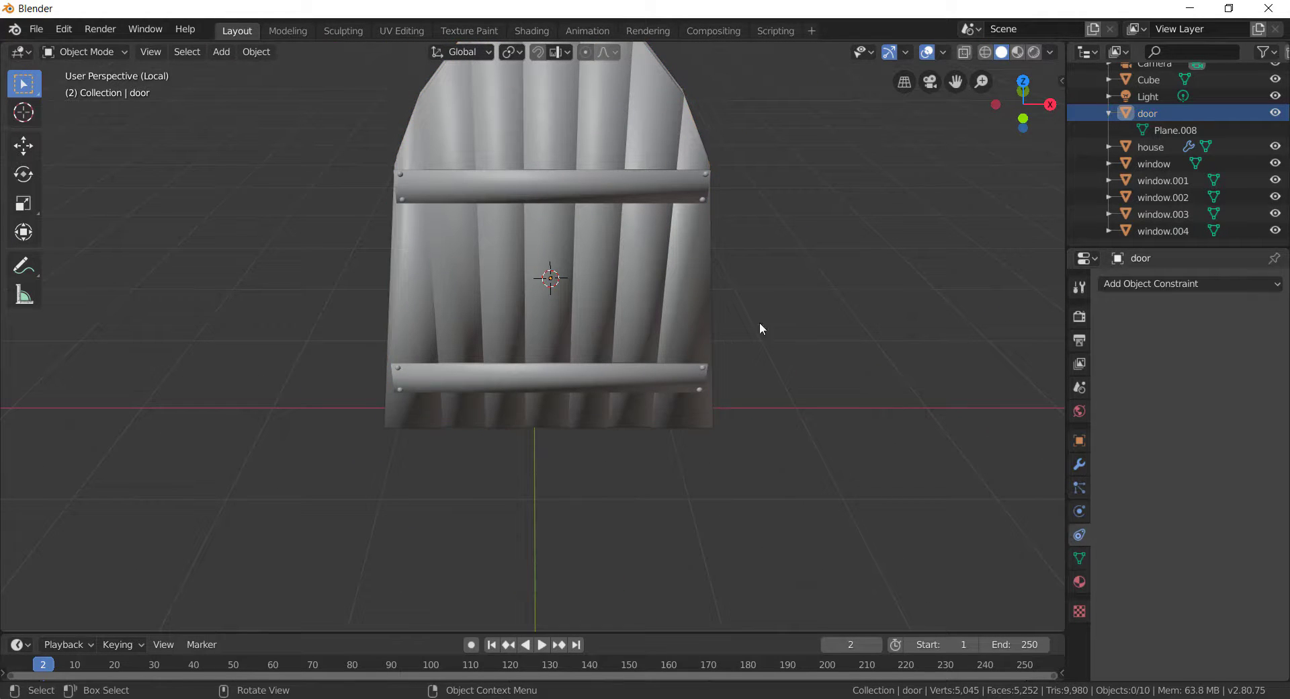
Step: Enable Auto Smooth in the door mesh's normals and set its angle to 88°
{"action": "left_click", "coordinate": [692, 312]}
{"action": "left_click", "coordinate": [1080, 487]}
{"action": "left_click", "coordinate": [1079, 511]}
{"action": "left_click", "coordinate": [1079, 557]}
{"action": "left_click", "coordinate": [1128, 590]}
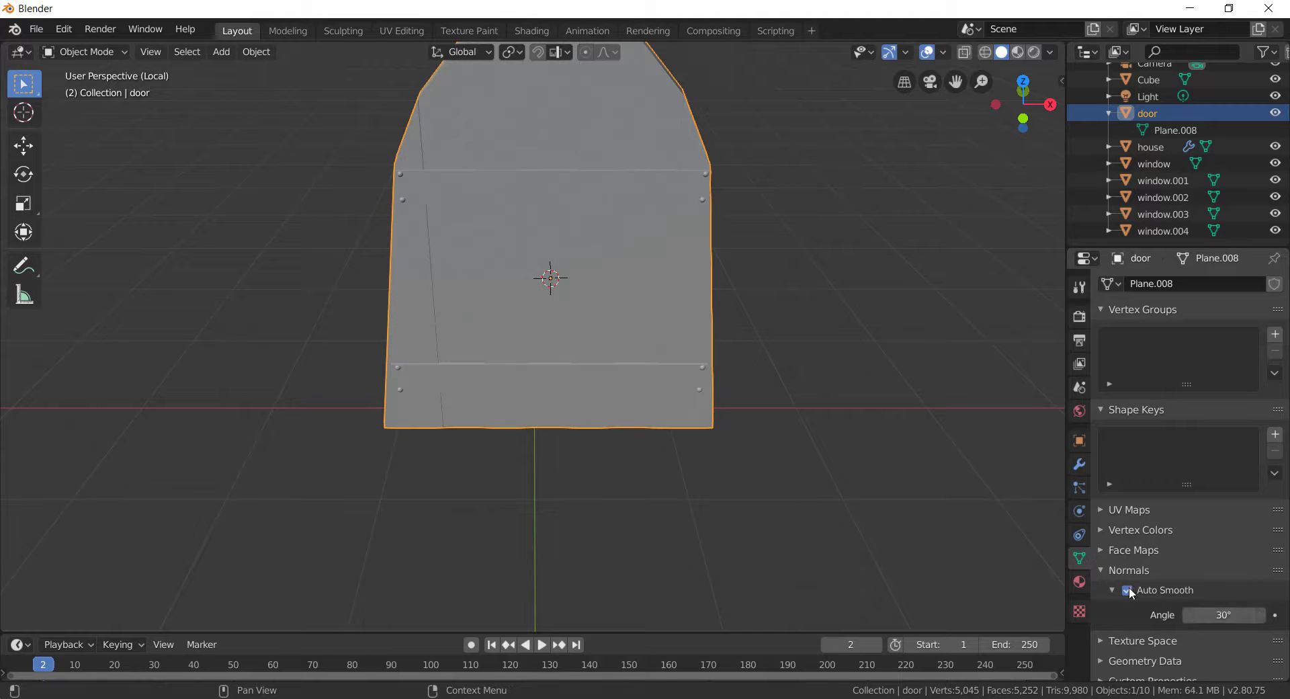
{"action": "left_click_drag", "start_coordinate": [1224, 615], "coordinate": [1243, 615]}
{"action": "left_click", "coordinate": [648, 451]}
Step: Exit local view, move the door out in front of the house's front wall, and scale it down
{"action": "middle_click_drag", "start_coordinate": [780, 449], "coordinate": [591, 342]}
{"action": "key", "text": "KP_Divide"}
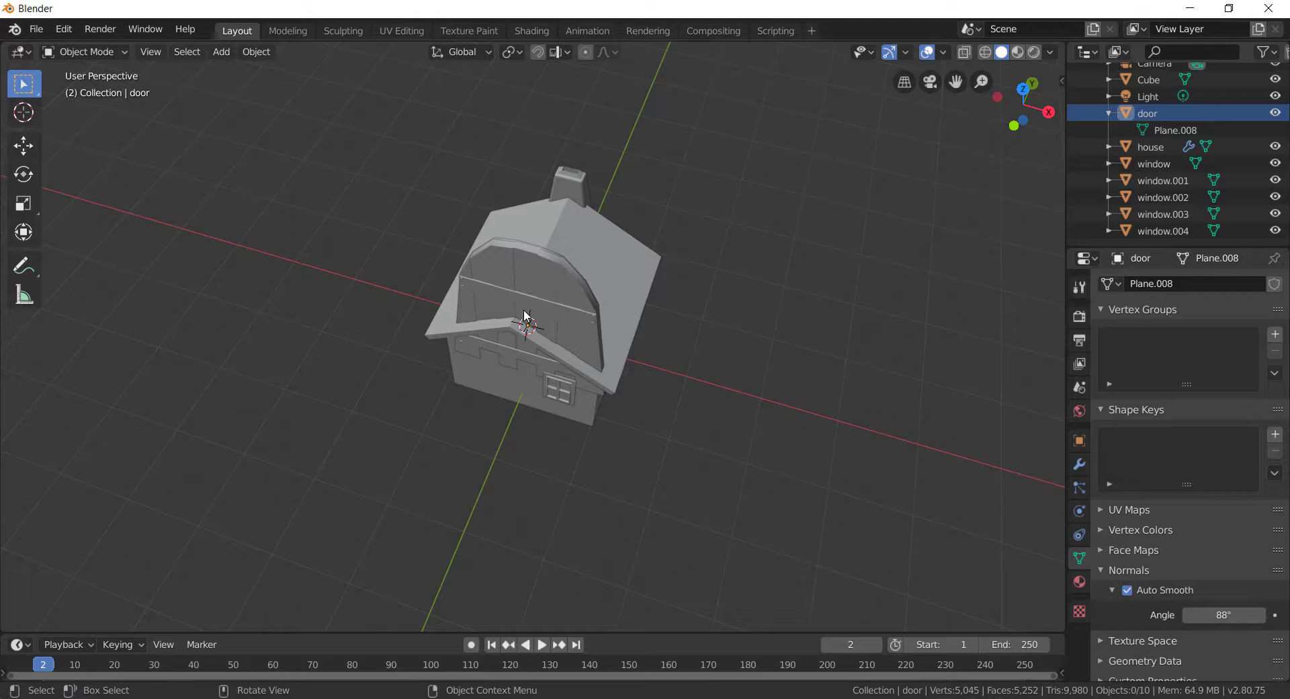
{"action": "key", "text": "g"}
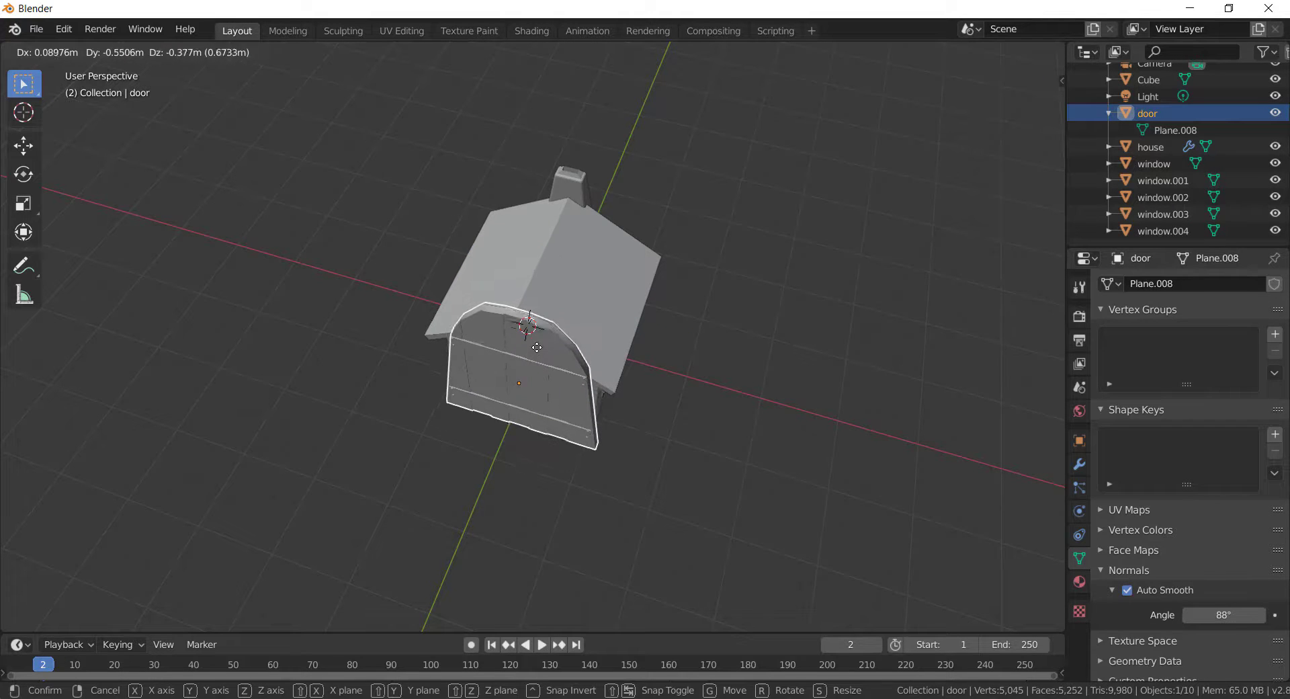
{"action": "left_click", "coordinate": [539, 360]}
{"action": "middle_click_drag", "start_coordinate": [539, 361], "coordinate": [447, 288]}
{"action": "key", "text": "s"}
{"action": "left_click", "coordinate": [545, 258]}
{"action": "key", "text": "g"}
{"action": "left_click", "coordinate": [447, 344]}
Step: Shrink the door further and place it against the front wall, on the opposite side from the window
{"action": "middle_click_drag", "start_coordinate": [447, 344], "coordinate": [566, 354]}
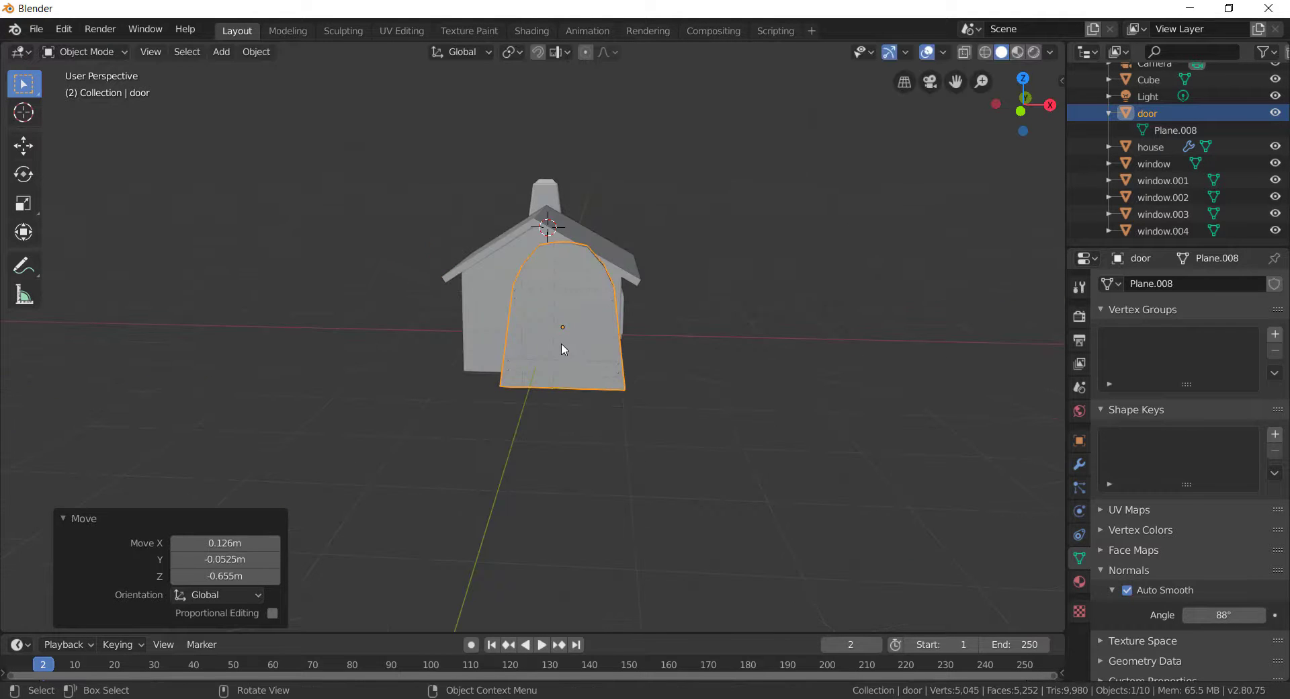
{"action": "key", "text": "s"}
{"action": "left_click", "coordinate": [542, 404]}
{"action": "middle_click_drag", "start_coordinate": [542, 403], "coordinate": [610, 346]}
{"action": "key", "text": "g"}
{"action": "left_click", "coordinate": [485, 344]}
{"action": "scroll", "coordinate": [578, 340], "scroll_direction": "up", "scroll_amount": 5}
{"action": "key", "text": "g"}
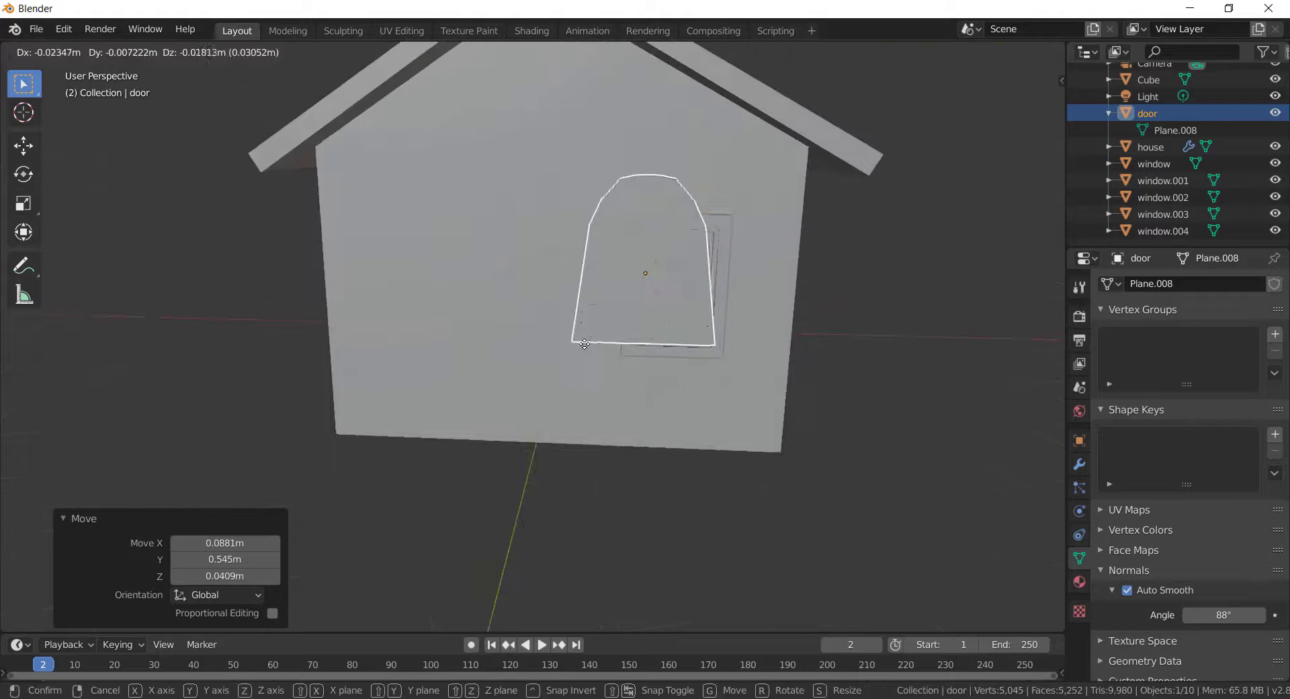
{"action": "left_click", "coordinate": [383, 364]}
Step: Switch the solid viewport lighting to MatCap and choose a reddish-brown matcap
{"action": "left_click", "coordinate": [1050, 51]}
{"action": "left_click", "coordinate": [1035, 131]}
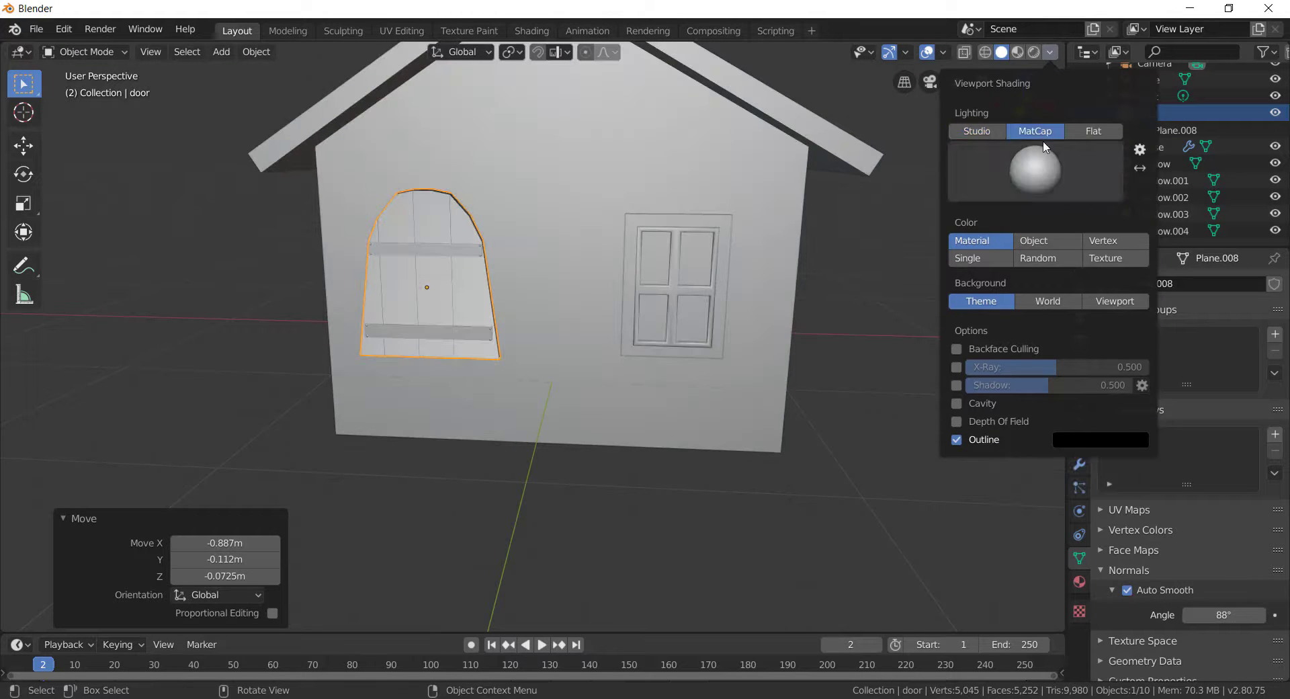
{"action": "left_click", "coordinate": [1008, 177]}
{"action": "left_click", "coordinate": [801, 279]}
Step: Move the door about 0.17 m along X and 0.215 m along Y, and heighten it by about 1.3 along Z
{"action": "middle_click_drag", "start_coordinate": [800, 279], "coordinate": [605, 289]}
{"action": "key", "text": "g"}
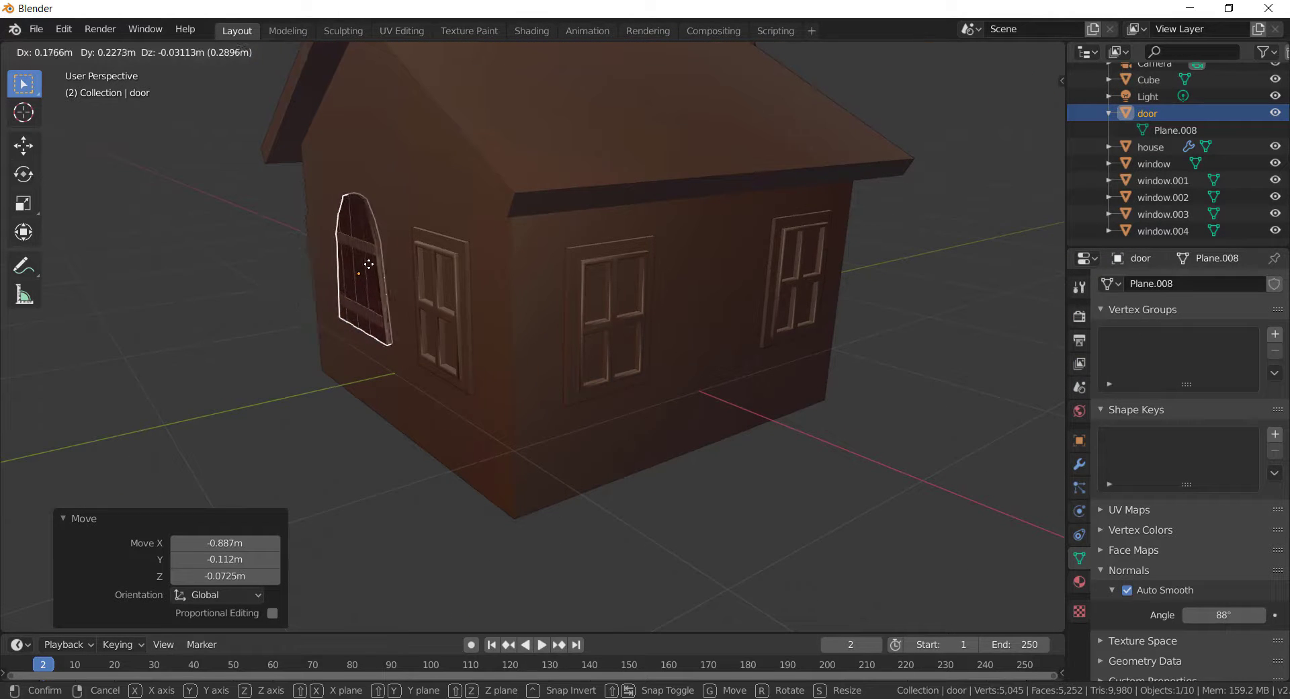
{"action": "left_click", "coordinate": [364, 266]}
{"action": "middle_click_drag", "start_coordinate": [364, 266], "coordinate": [412, 273]}
{"action": "key", "text": "s"}
{"action": "key", "text": "z"}
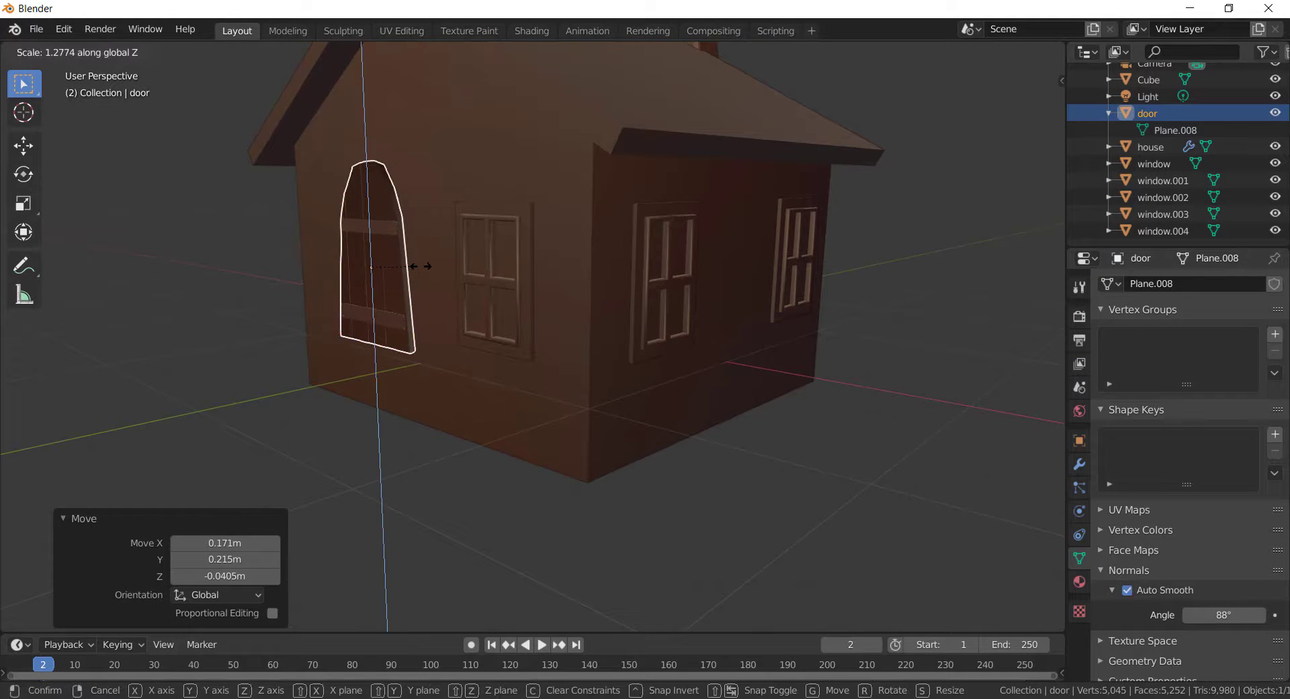
{"action": "left_click", "coordinate": [422, 272]}
Step: Lower the door towards the base of the front wall, adjust it along X, and shift it about 0.066 m along Y
{"action": "key", "text": "g"}
{"action": "left_click", "coordinate": [404, 324]}
{"action": "middle_click_drag", "start_coordinate": [404, 324], "coordinate": [538, 332]}
{"action": "key", "text": "g"}
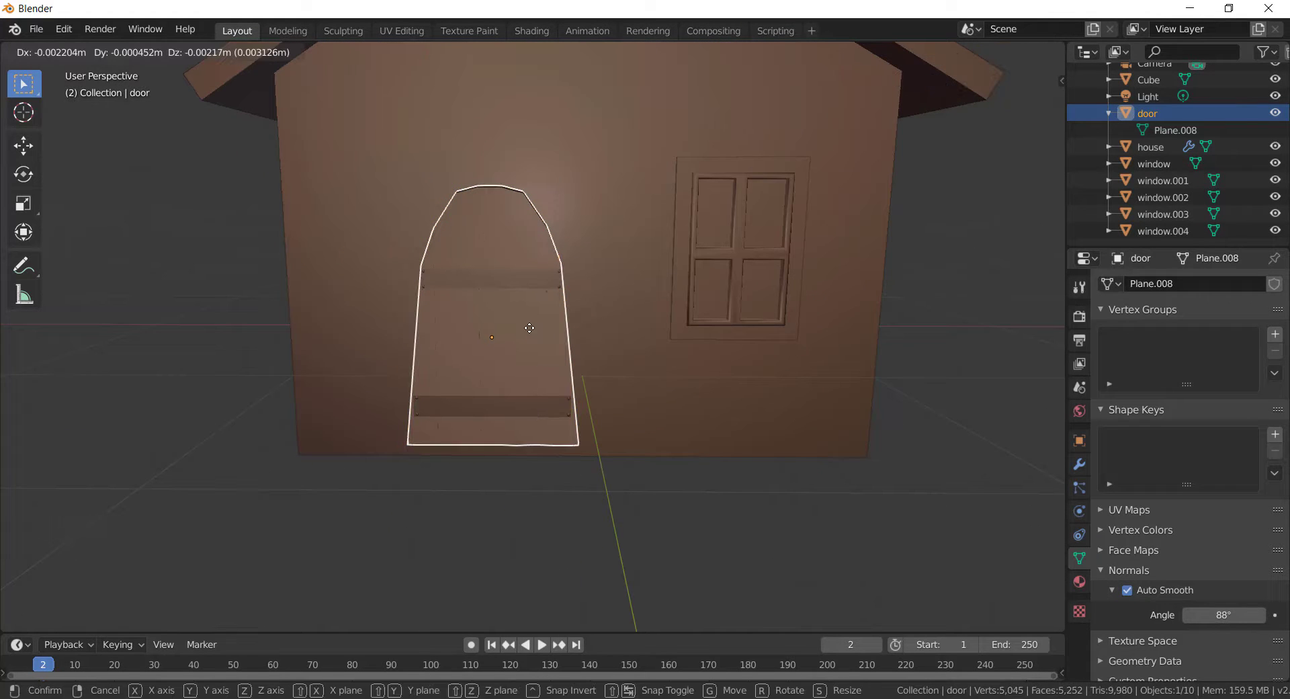
{"action": "key", "text": "x"}
{"action": "middle_click_drag", "start_coordinate": [464, 325], "coordinate": [432, 324]}
{"action": "key", "text": "g"}
{"action": "key", "text": "y"}
{"action": "left_click", "coordinate": [443, 319]}
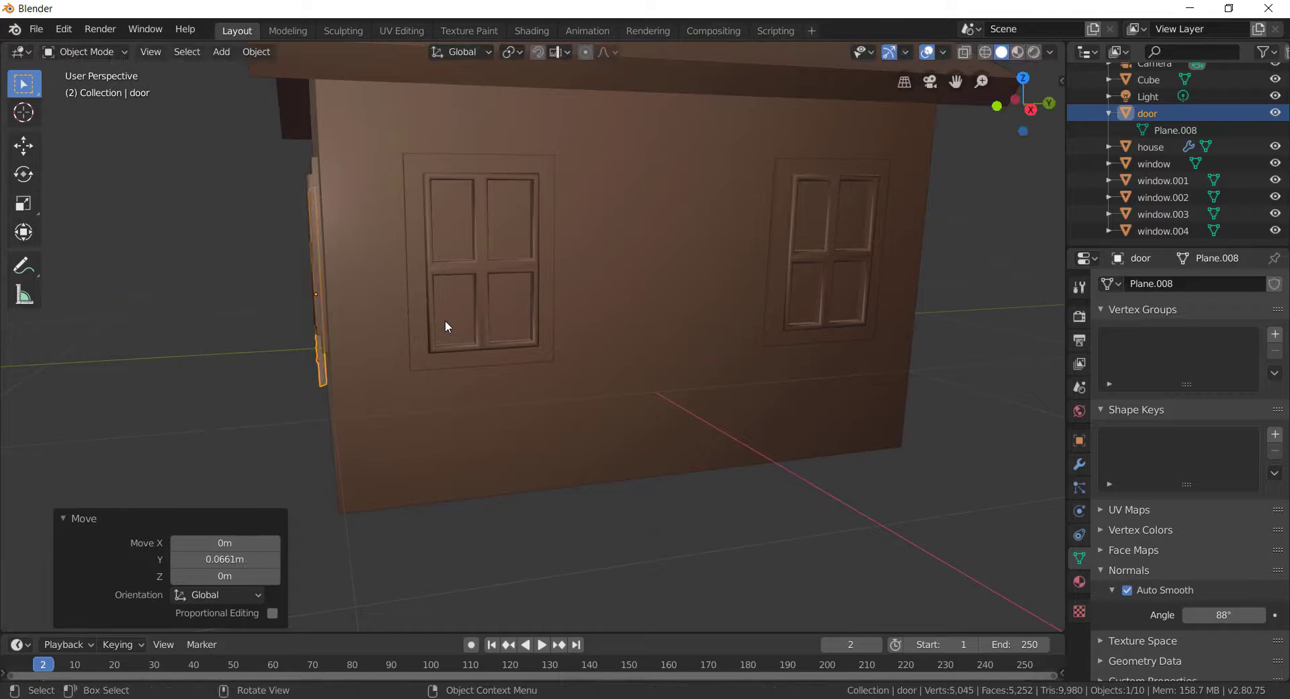
Step: Thicken the door on the wall by scaling it about 2.4 along Y
{"action": "key", "text": "s"}
{"action": "key", "text": "y"}
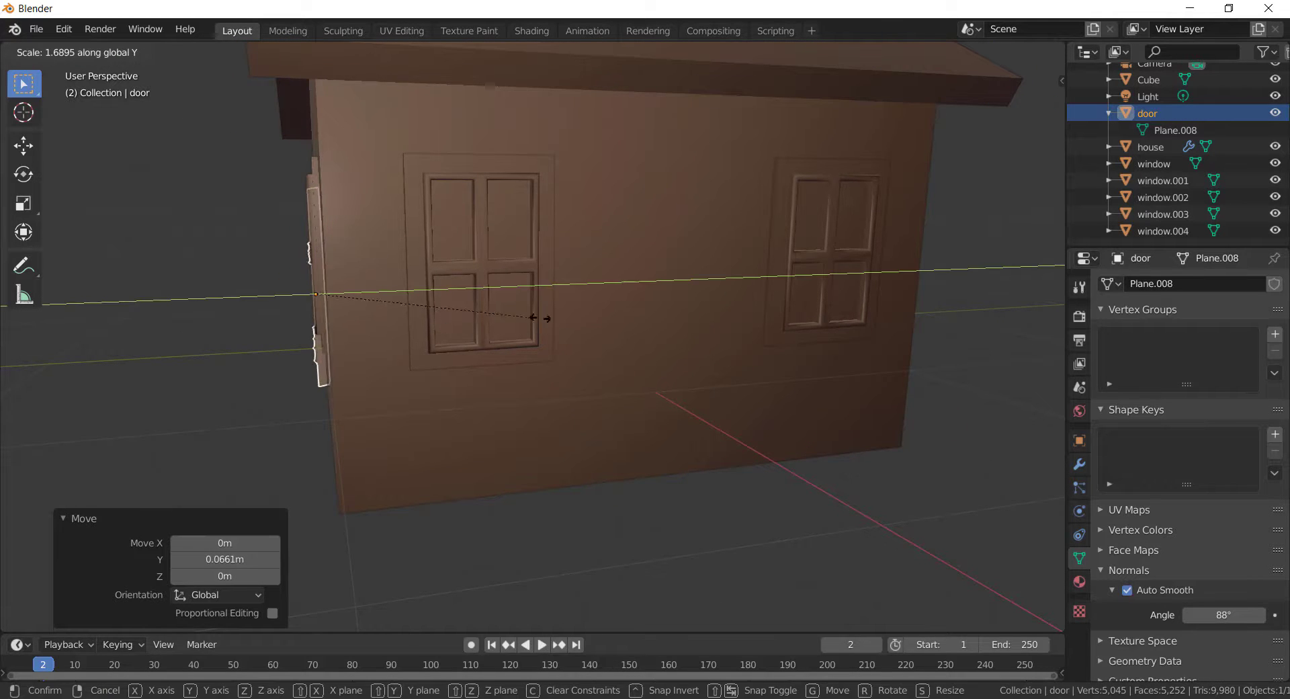
{"action": "left_click", "coordinate": [630, 310]}
{"action": "middle_click_drag", "start_coordinate": [605, 309], "coordinate": [685, 304]}
{"action": "scroll", "coordinate": [685, 304], "scroll_direction": "up", "scroll_amount": 3}
{"action": "middle_click_drag", "start_coordinate": [383, 299], "coordinate": [509, 315]}
{"action": "scroll", "coordinate": [519, 307], "scroll_direction": "down", "scroll_amount": 3}
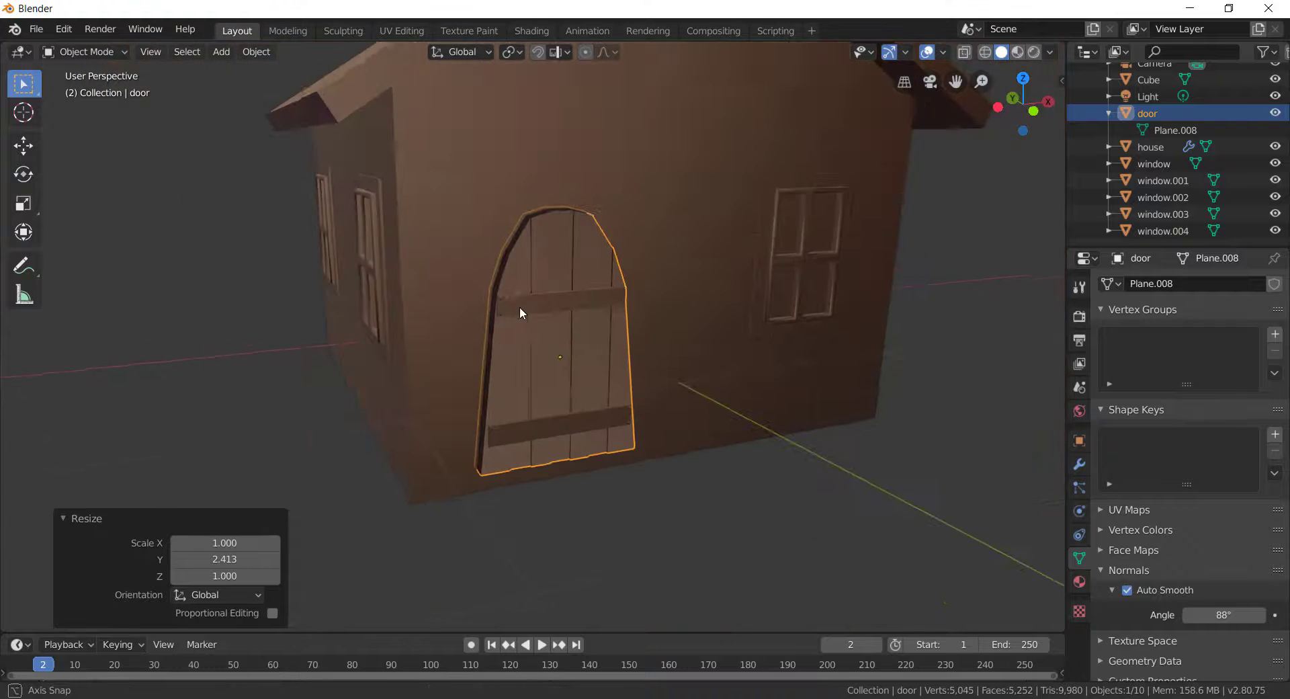
Step: Turn off Auto Smooth for the door mesh
{"action": "scroll", "coordinate": [511, 283], "scroll_direction": "up", "scroll_amount": 2}
{"action": "right_click", "coordinate": [506, 261]}
{"action": "left_click", "coordinate": [508, 261]}
{"action": "left_click", "coordinate": [1127, 590]}
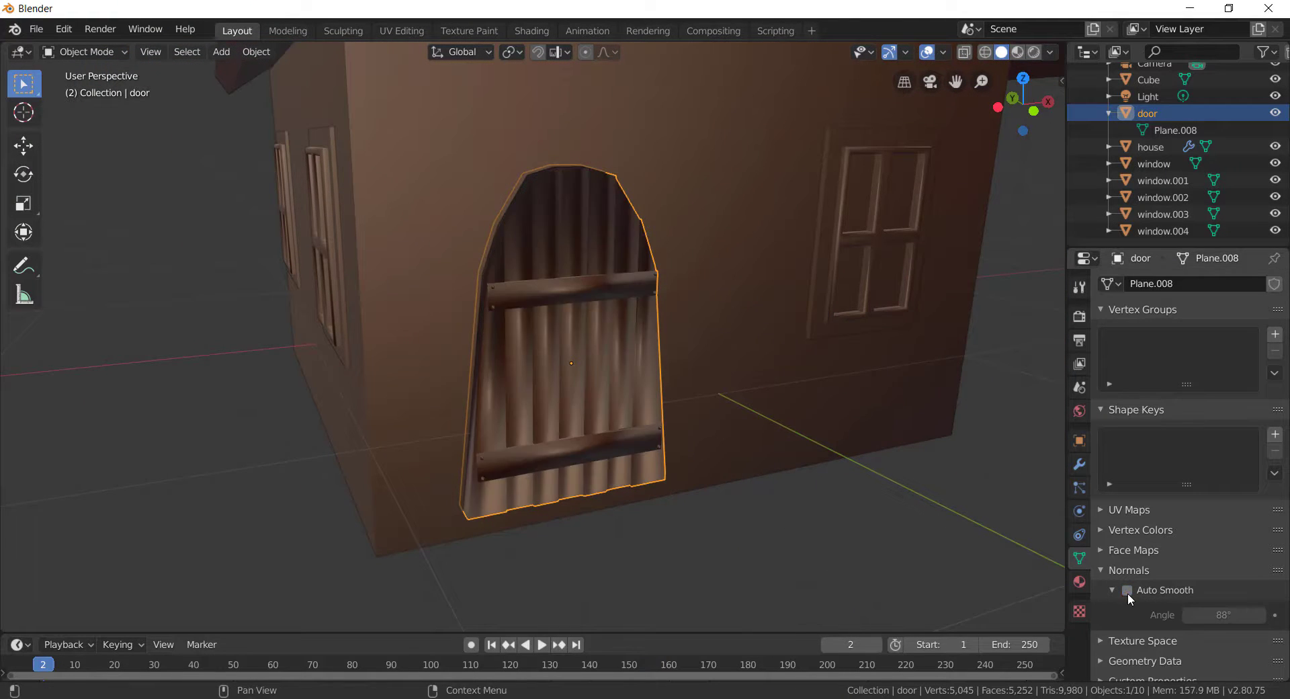
Step: Fine-tune the door's position on the front wall, finally raising it about 0.134 m along Z
{"action": "mouse_move", "coordinate": [645, 289]}
{"action": "middle_mouse_down"}
{"action": "mouse_move", "coordinate": [569, 411]}
{"action": "mouse_move", "coordinate": [585, 377]}
{"action": "mouse_move", "coordinate": [513, 370]}
{"action": "mouse_move", "coordinate": [703, 369]}
{"action": "mouse_move", "coordinate": [573, 369]}
{"action": "middle_mouse_up"}
{"action": "key", "text": "g"}
{"action": "left_click", "coordinate": [541, 389]}
{"action": "scroll", "coordinate": [551, 369], "scroll_direction": "down", "scroll_amount": 4}
{"action": "scroll", "coordinate": [524, 343], "scroll_direction": "up", "scroll_amount": 4}
{"action": "key", "text": "g"}
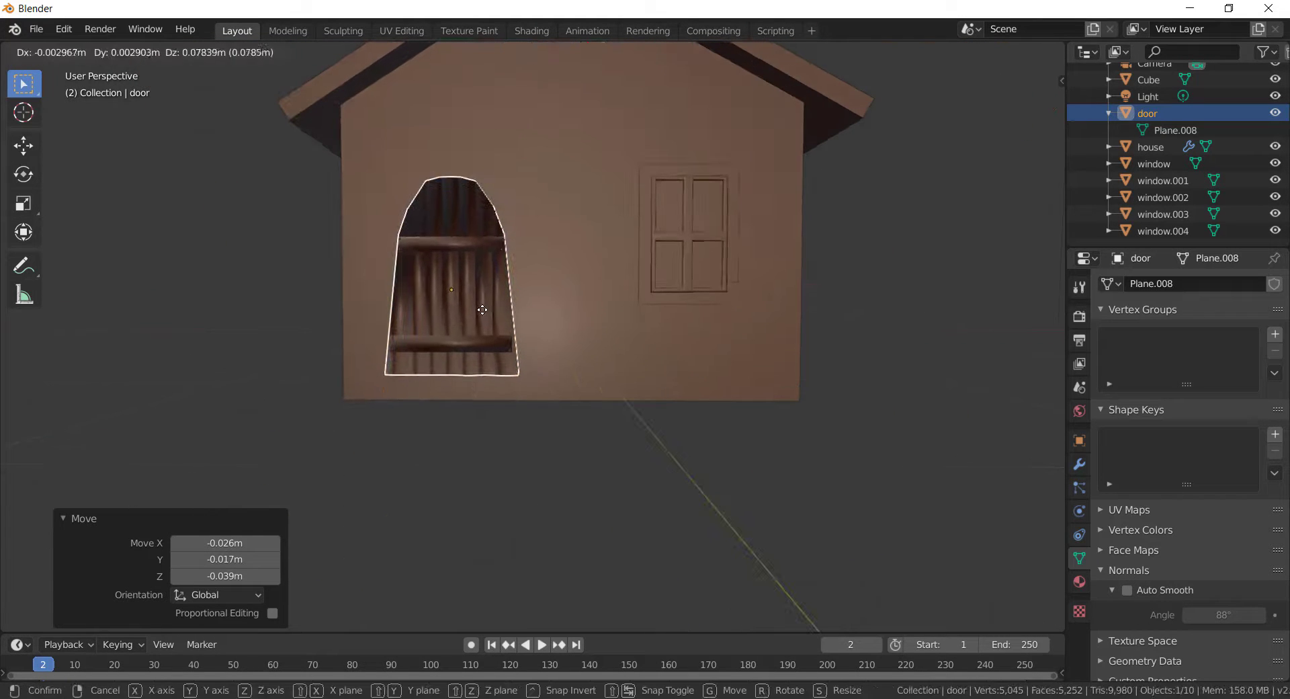
{"action": "left_click", "coordinate": [484, 300]}
{"action": "middle_click_drag", "start_coordinate": [484, 301], "coordinate": [633, 362]}
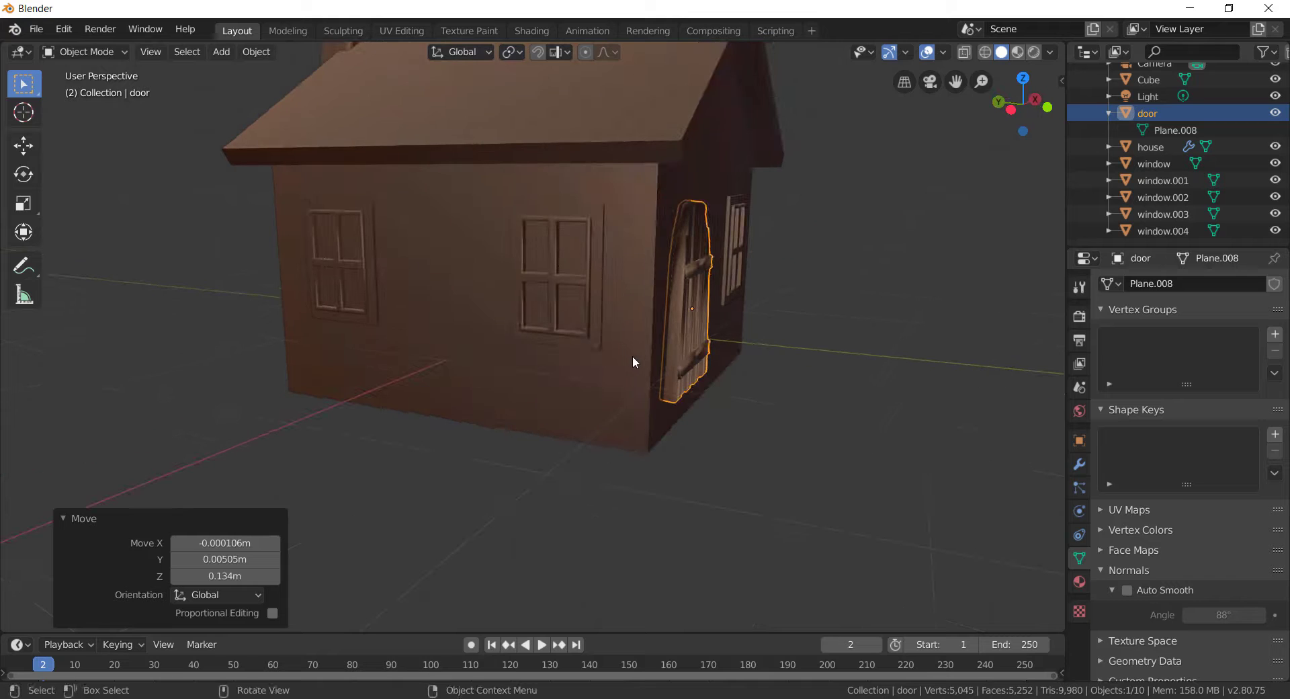
Step: Apply flat shading to the door object
{"action": "right_click", "coordinate": [688, 347]}
{"action": "left_click", "coordinate": [670, 349]}
{"action": "middle_click_drag", "start_coordinate": [837, 338], "coordinate": [667, 338]}
{"action": "scroll", "coordinate": [667, 337], "scroll_direction": "up", "scroll_amount": 4}
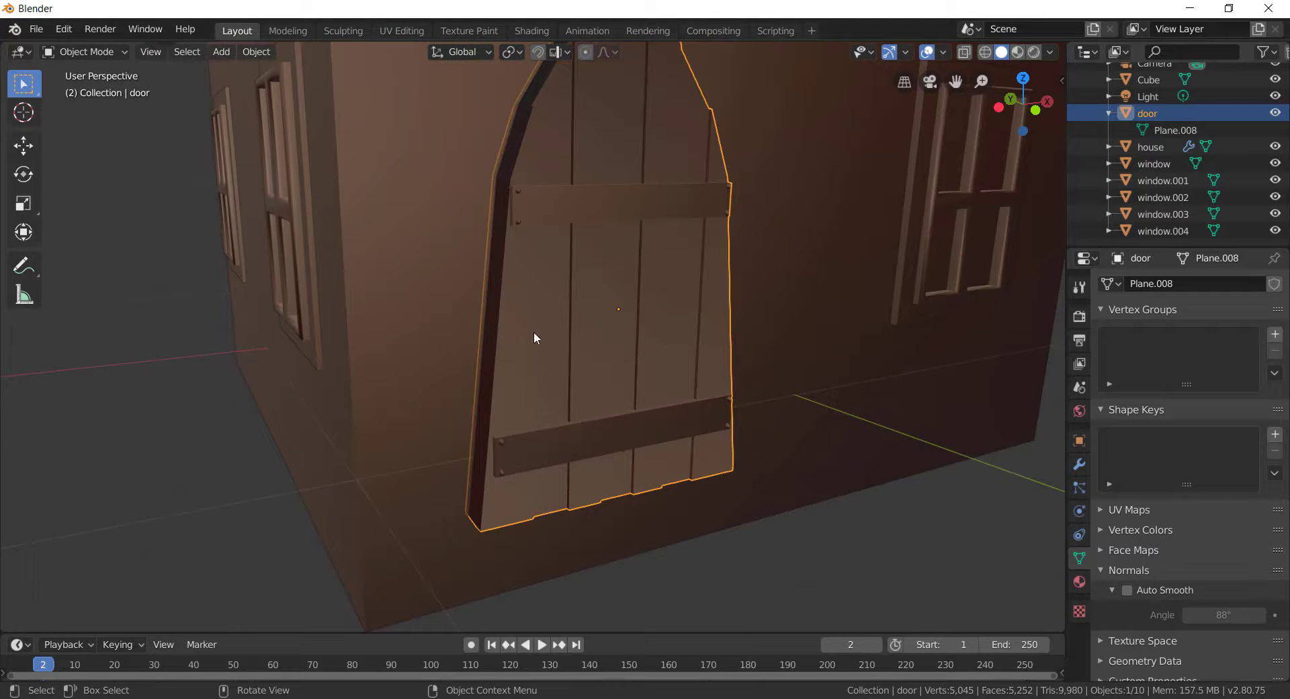
Step: Isolate the door in edit mode and select the loop of faces around its outer edge
{"action": "key", "text": "Tab"}
{"action": "scroll", "coordinate": [534, 332], "scroll_direction": "down", "scroll_amount": 3}
{"action": "mouse_move", "coordinate": [544, 328]}
{"action": "middle_mouse_down"}
{"action": "mouse_move", "coordinate": [524, 336]}
{"action": "mouse_move", "coordinate": [562, 325]}
{"action": "middle_mouse_up"}
{"action": "left_click", "coordinate": [574, 346]}
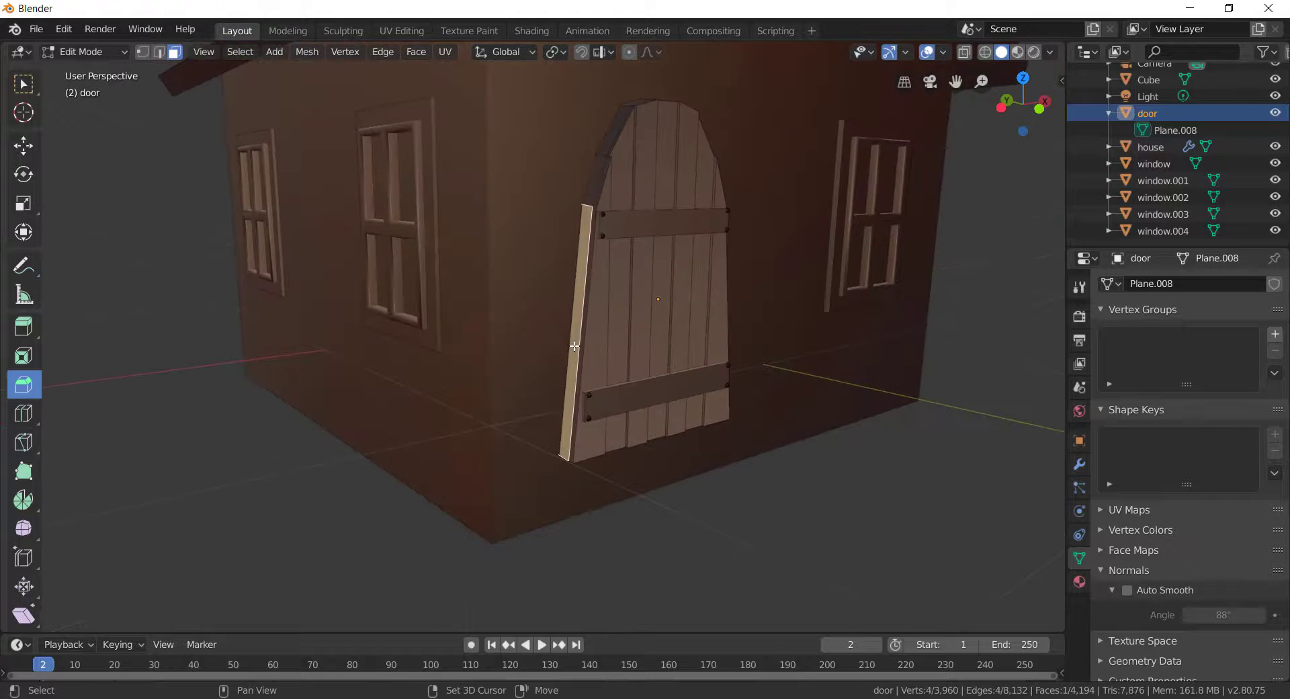
{"action": "left_click", "coordinate": [607, 144], "text": "alt"}
{"action": "key", "text": "alt+a"}
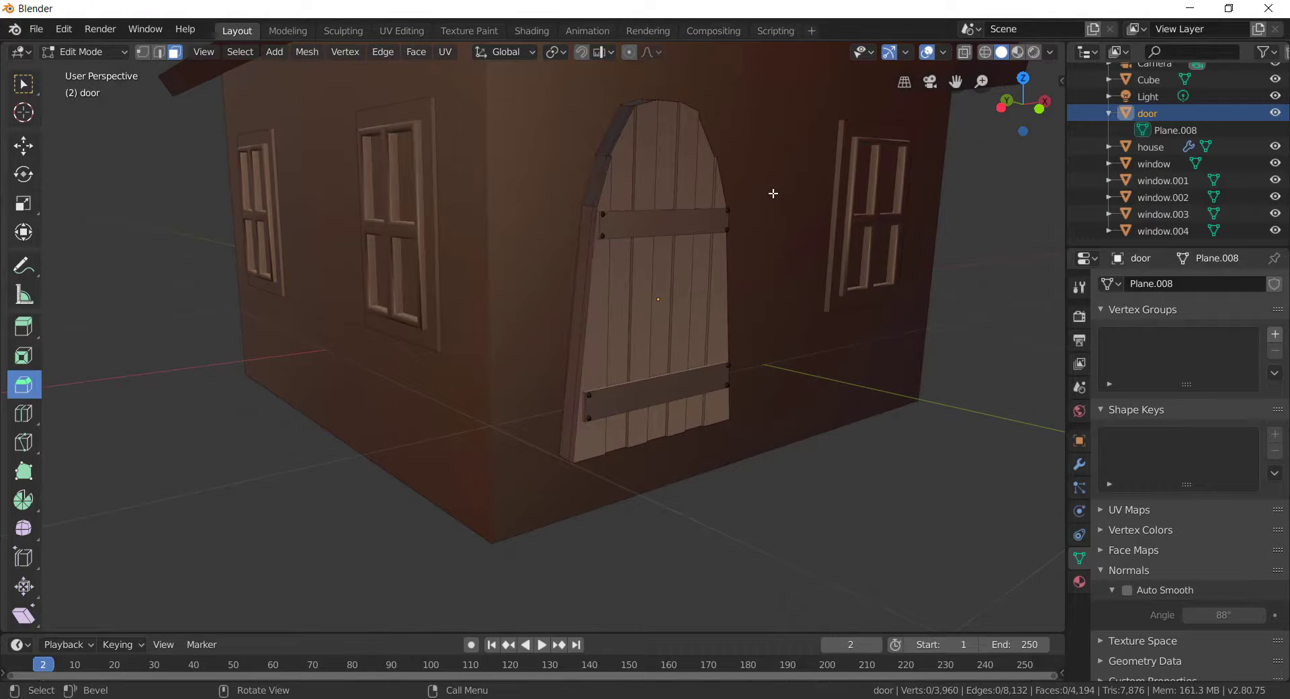
{"action": "key", "text": "KP_Divide"}
{"action": "middle_click_drag", "start_coordinate": [624, 320], "coordinate": [700, 310]}
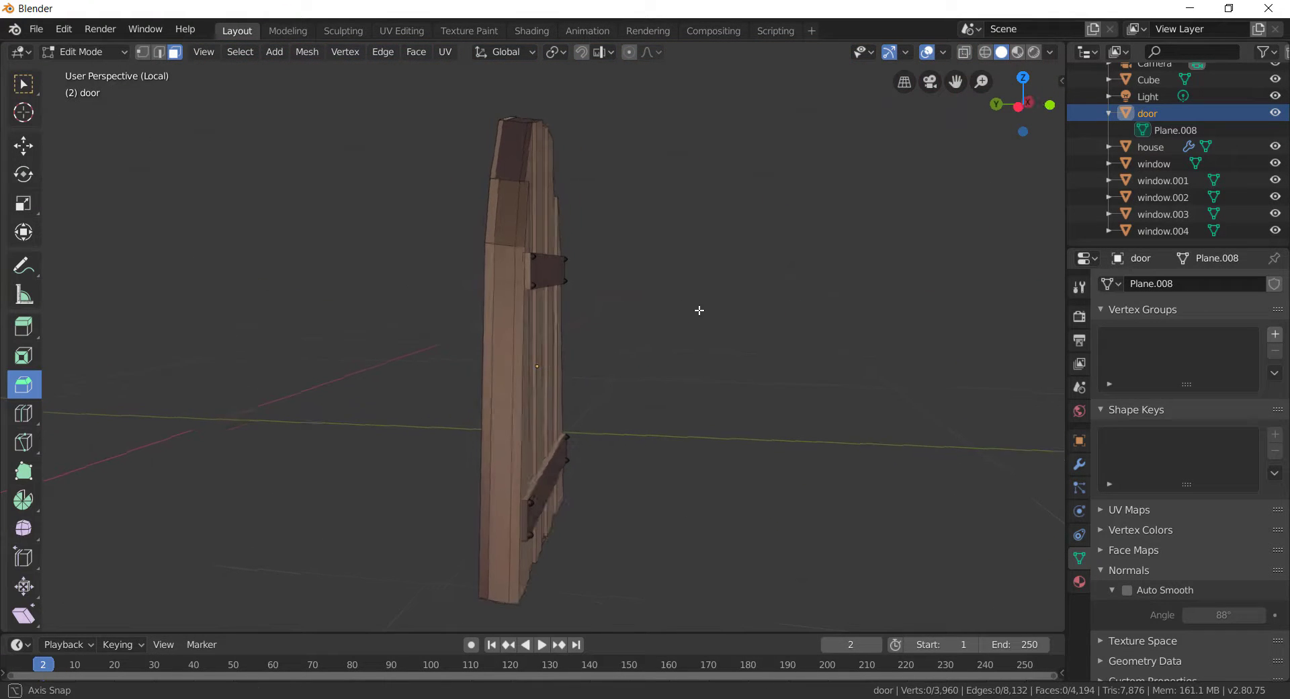
{"action": "left_click", "coordinate": [498, 601], "text": "alt"}
{"action": "middle_click_drag", "start_coordinate": [498, 601], "coordinate": [636, 416]}
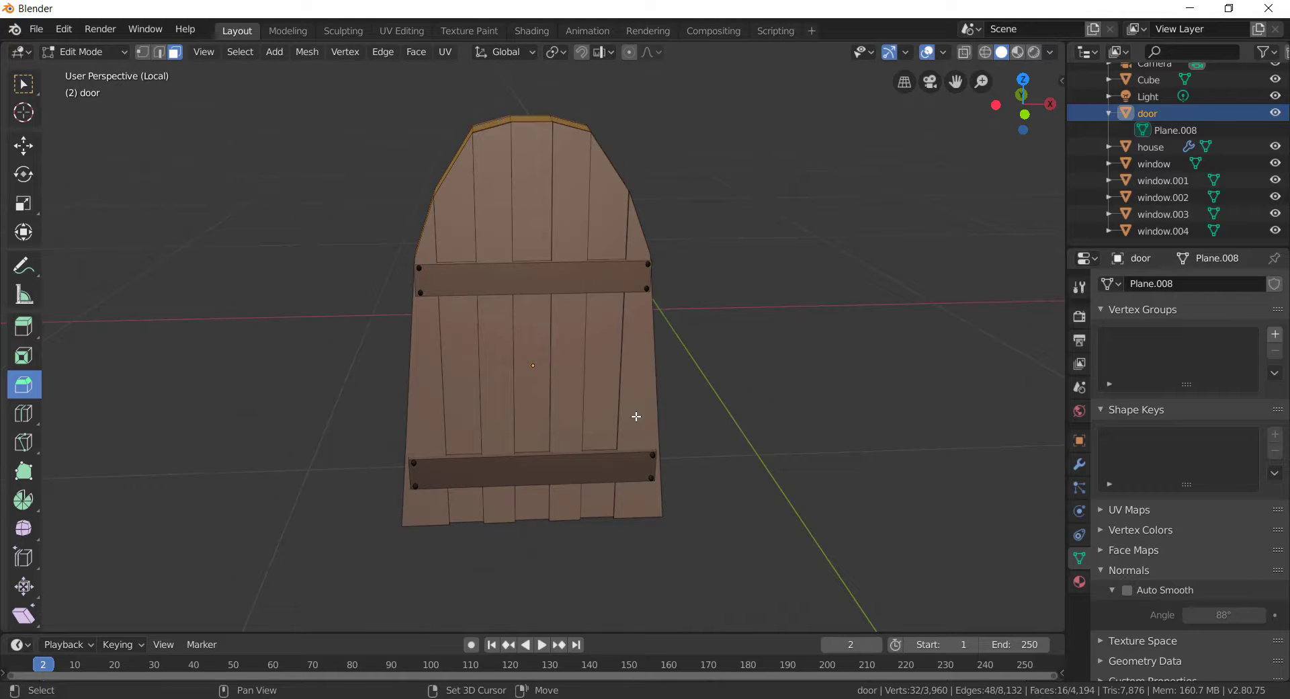
Step: Try duplicating the selected outer edge faces of the door and scaling the copy to 1.1
{"action": "key", "text": "e"}
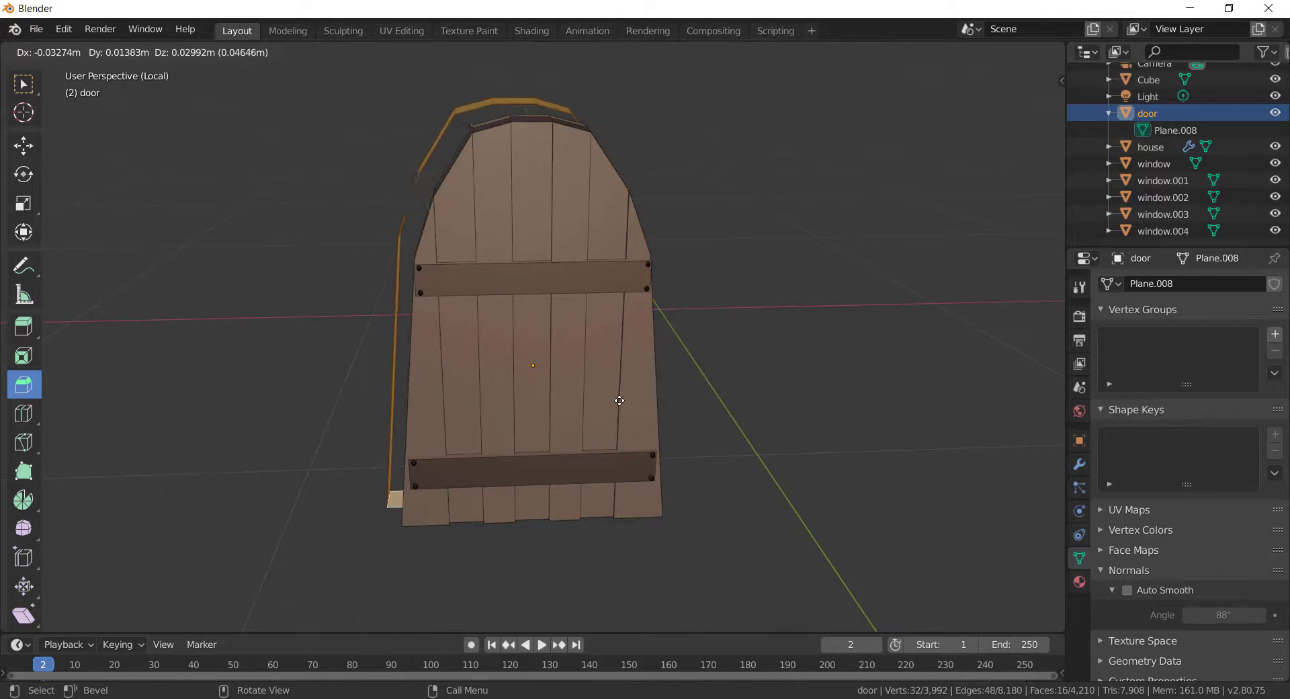
{"action": "left_click", "coordinate": [648, 417], "text": "ctrl"}
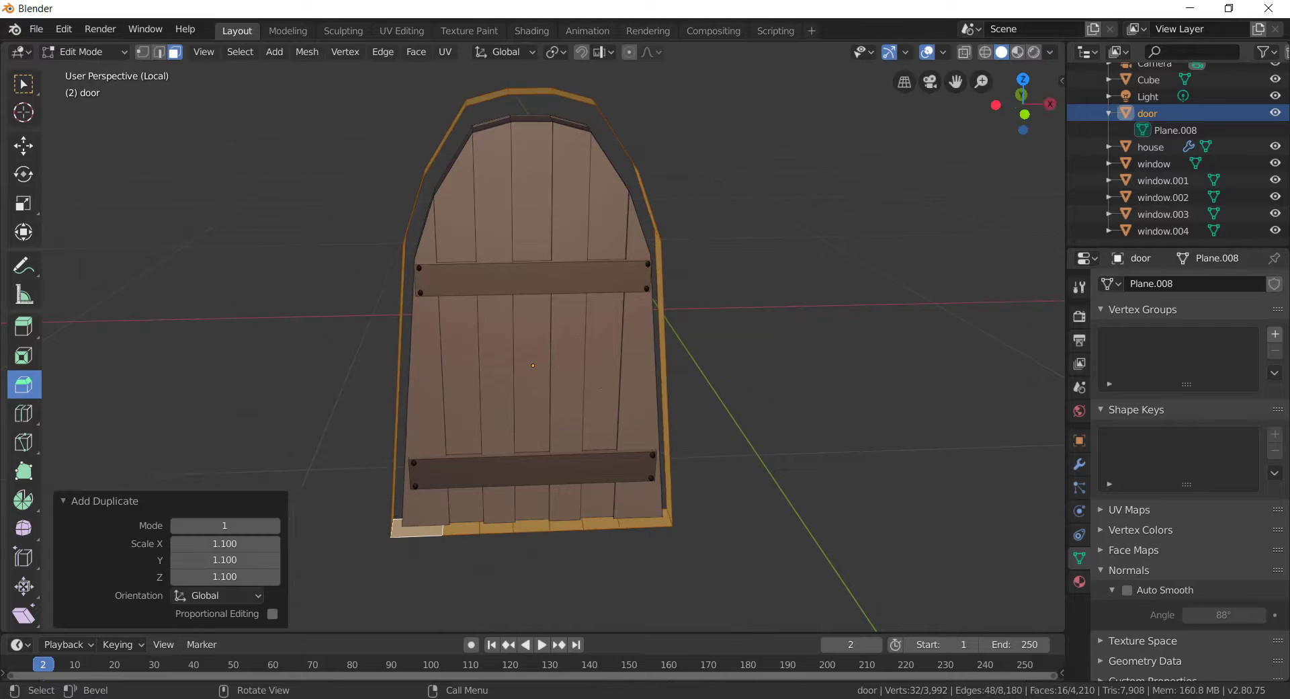
{"action": "middle_click_drag", "start_coordinate": [647, 418], "coordinate": [691, 385]}
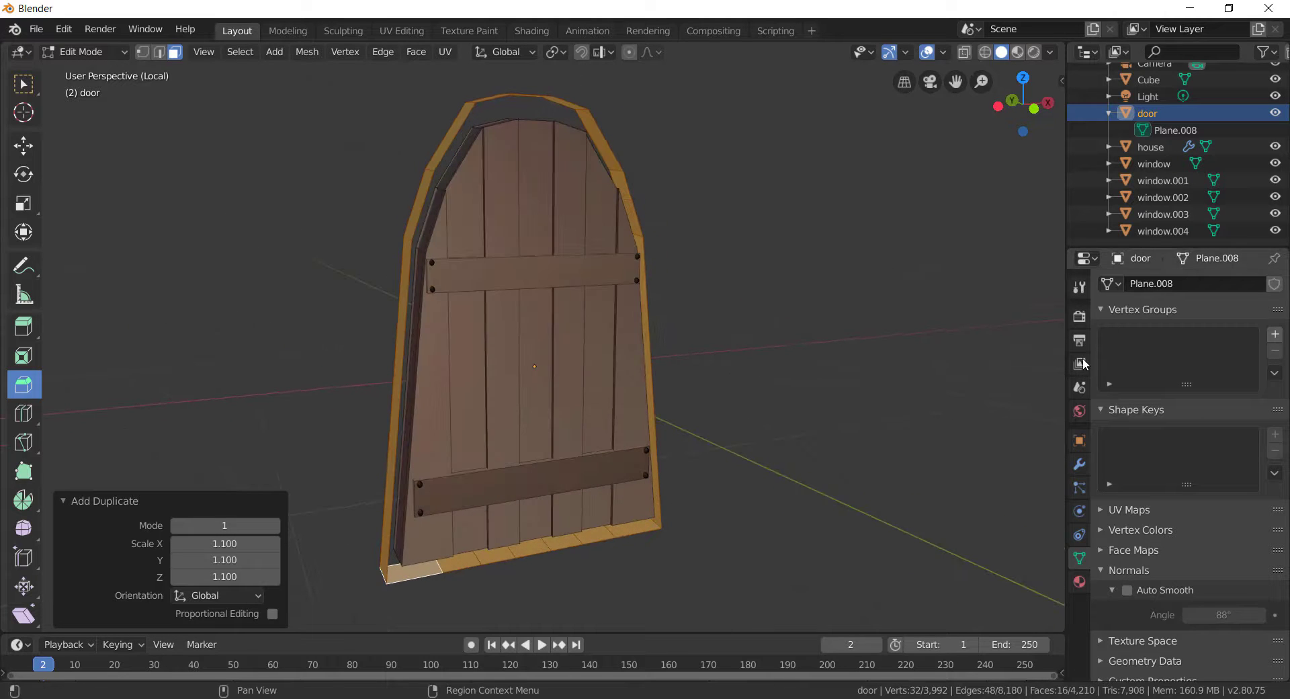
Step: Add a Solidify modifier to the door with a thickness of about -0.03 m
{"action": "left_click", "coordinate": [1079, 463]}
{"action": "left_click", "coordinate": [1169, 283]}
{"action": "left_click", "coordinate": [907, 539]}
{"action": "mouse_move", "coordinate": [1142, 357]}
{"action": "left_mouse_down"}
{"action": "mouse_move", "coordinate": [1102, 357]}
{"action": "mouse_move", "coordinate": [1156, 357]}
{"action": "mouse_move", "coordinate": [1126, 356]}
{"action": "left_mouse_up"}
{"action": "middle_click_drag", "start_coordinate": [851, 330], "coordinate": [871, 303], "text": "ctrl"}
{"action": "left_click", "coordinate": [870, 303]}
Step: Scale the door's outer edge faces up by about 1.086
{"action": "key", "text": "s"}
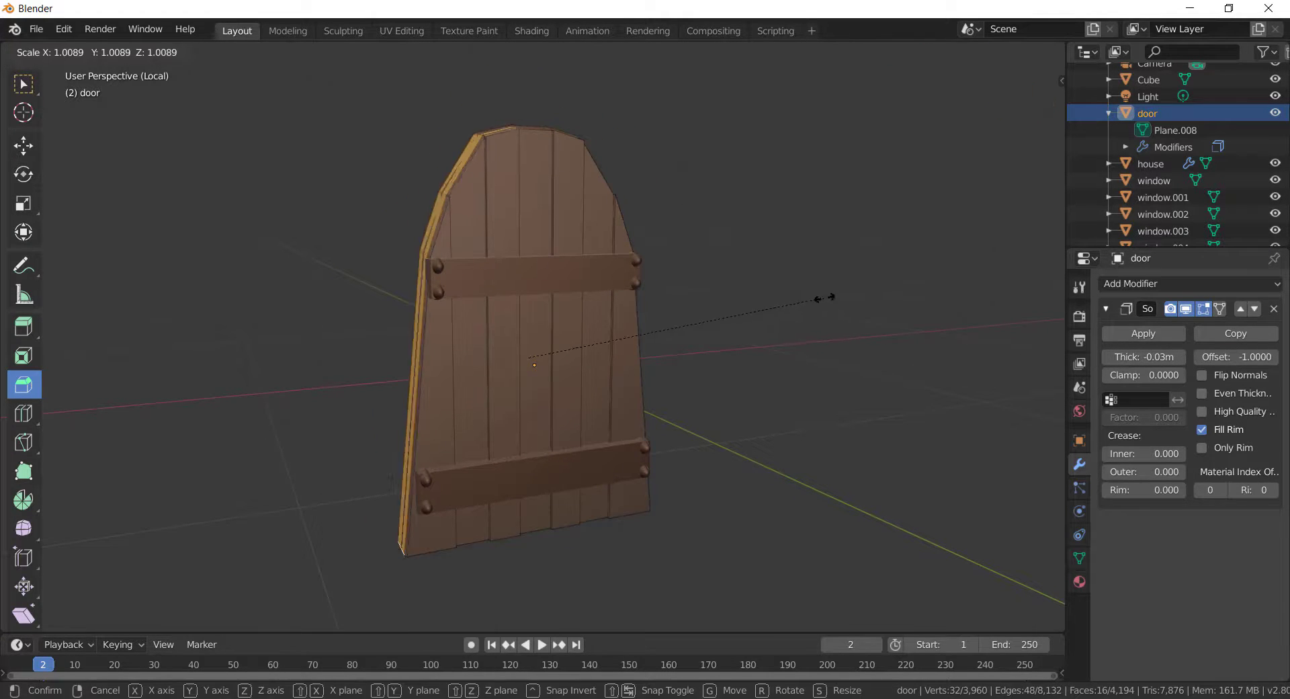
{"action": "left_click", "coordinate": [843, 294]}
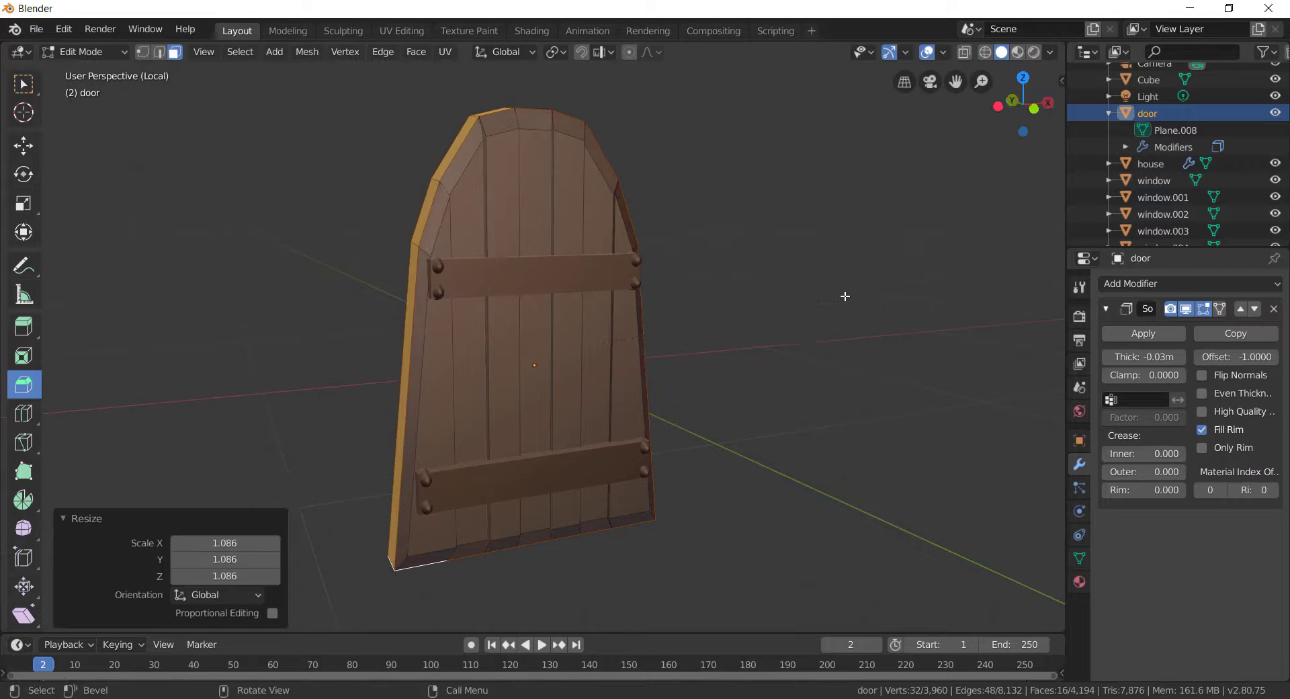
{"action": "middle_click_drag", "start_coordinate": [844, 293], "coordinate": [787, 286]}
Step: Duplicate the outer edge faces, scale the copy up slightly around the door, and remove the Solidify modifier
{"action": "key", "text": "shift+d"}
{"action": "key", "text": "s"}
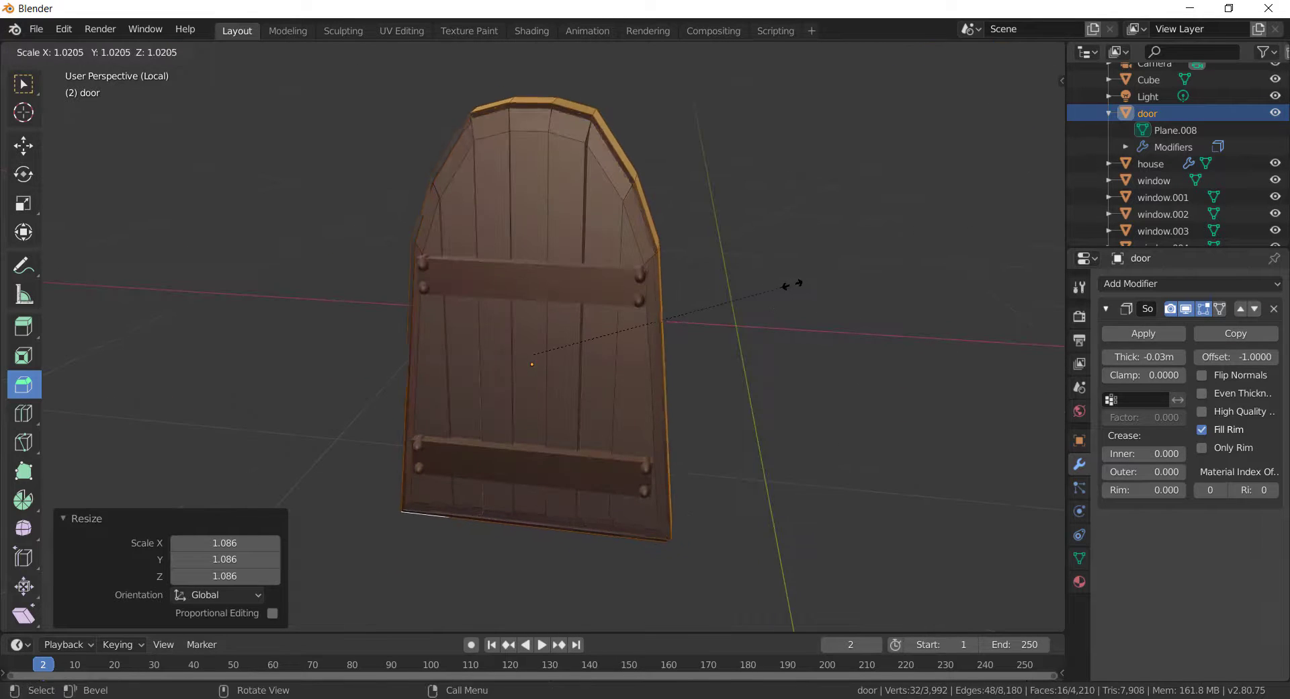
{"action": "left_click", "coordinate": [809, 285]}
{"action": "left_click", "coordinate": [1273, 309]}
Step: Extrude the duplicated ring outward into a thick frame around the door, then scale its outer faces by about 0.983
{"action": "middle_click_drag", "start_coordinate": [867, 309], "coordinate": [700, 301]}
{"action": "key", "text": "e"}
{"action": "key", "text": "s"}
{"action": "left_click", "coordinate": [738, 389]}
{"action": "key", "text": "s"}
{"action": "left_click", "coordinate": [699, 373]}
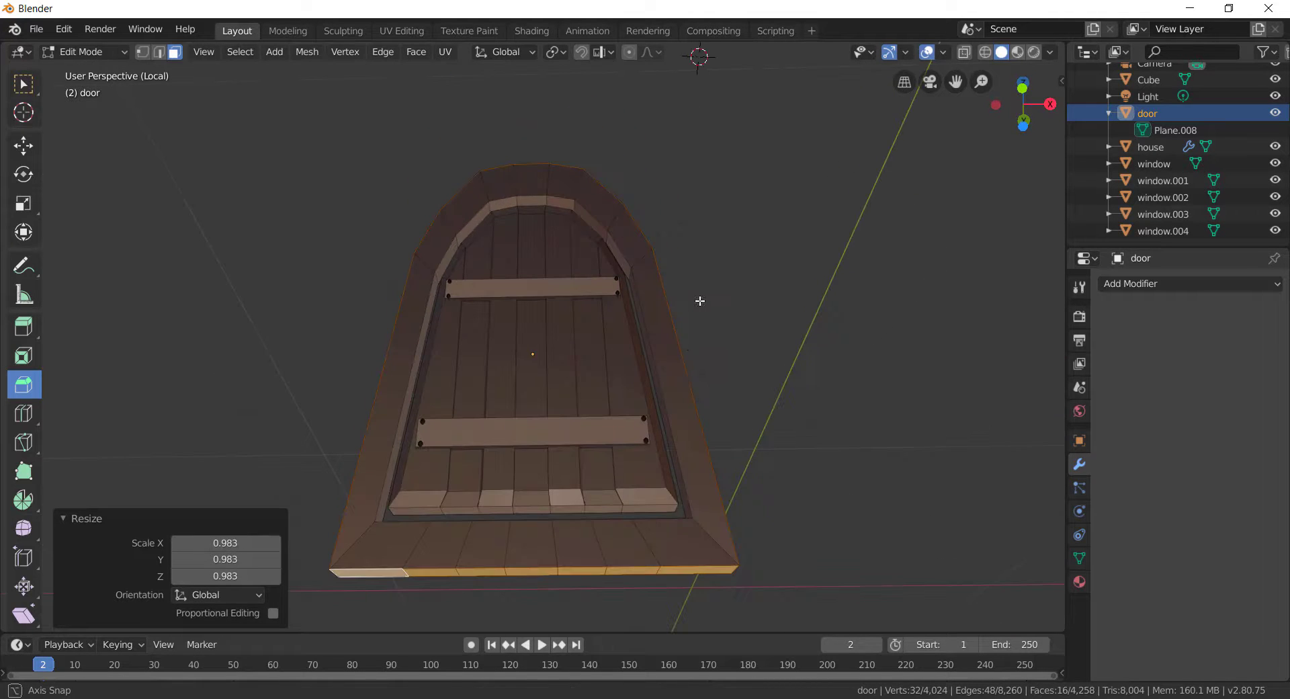
Step: In wireframe shading, select the faces of the frame's bottom section and delete them
{"action": "key", "text": "a"}
{"action": "key", "text": "alt+a"}
{"action": "key", "text": "z"}
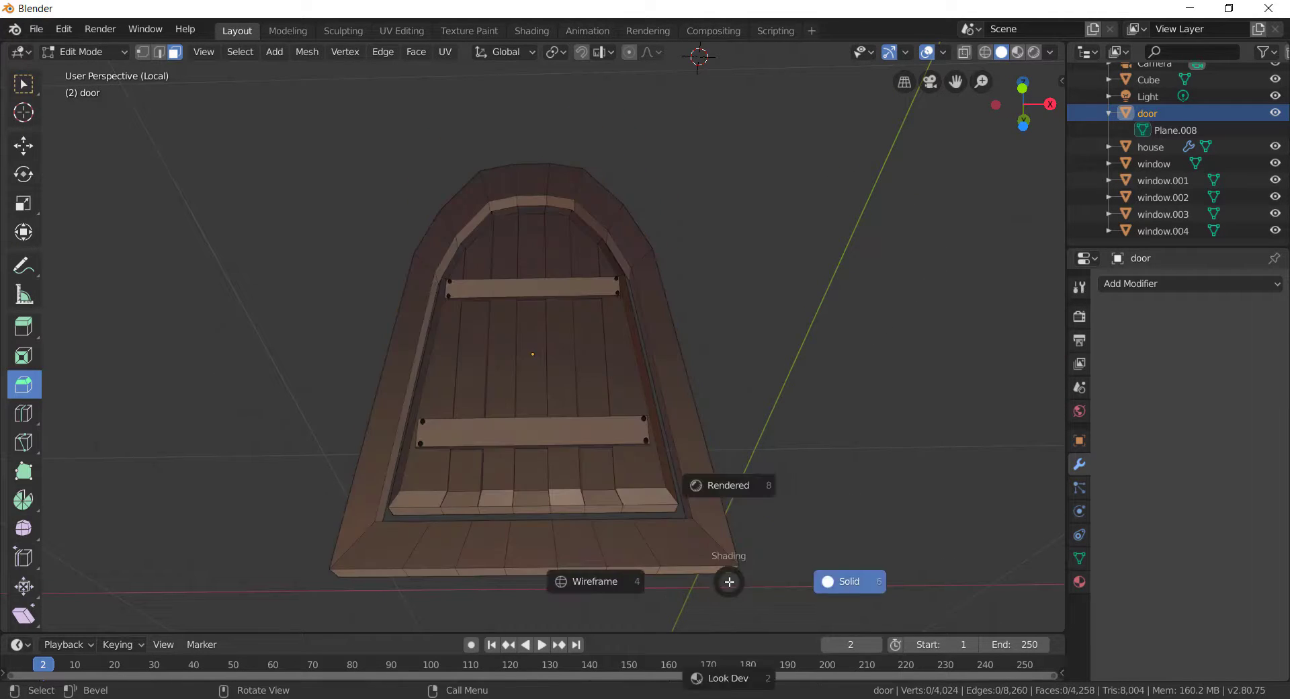
{"action": "left_click", "coordinate": [649, 600]}
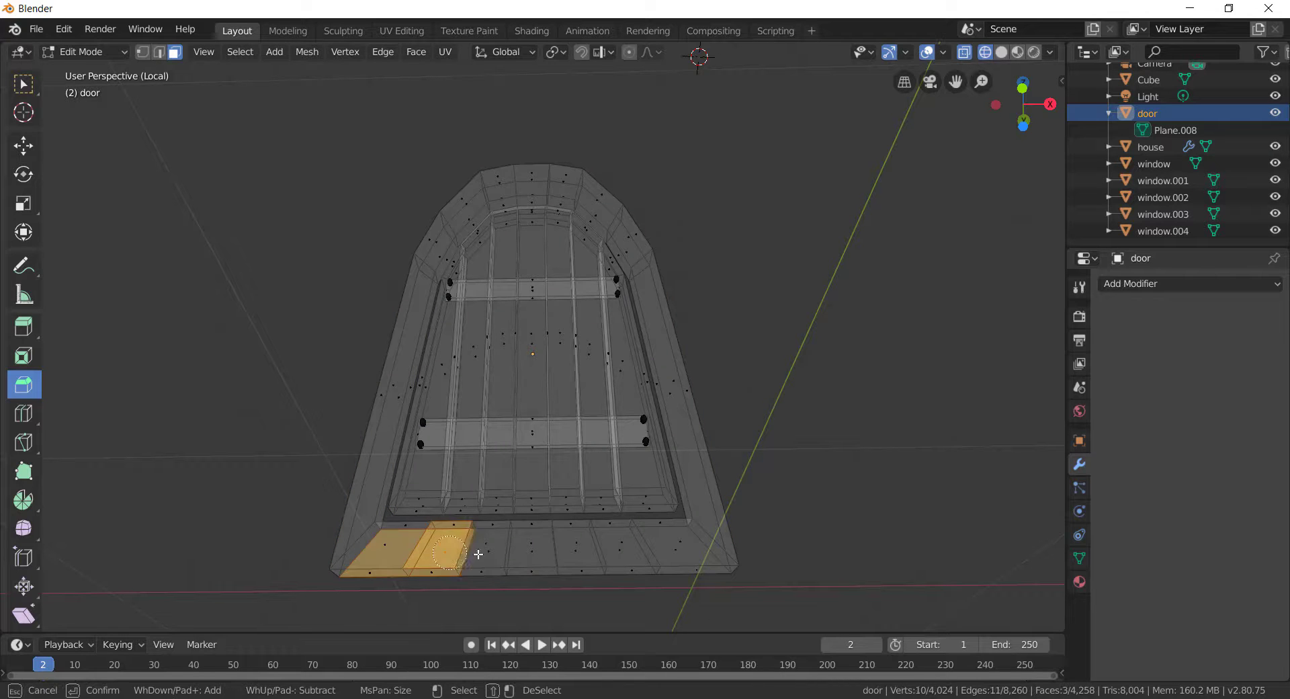
{"action": "left_click_drag", "start_coordinate": [478, 554], "coordinate": [667, 539]}
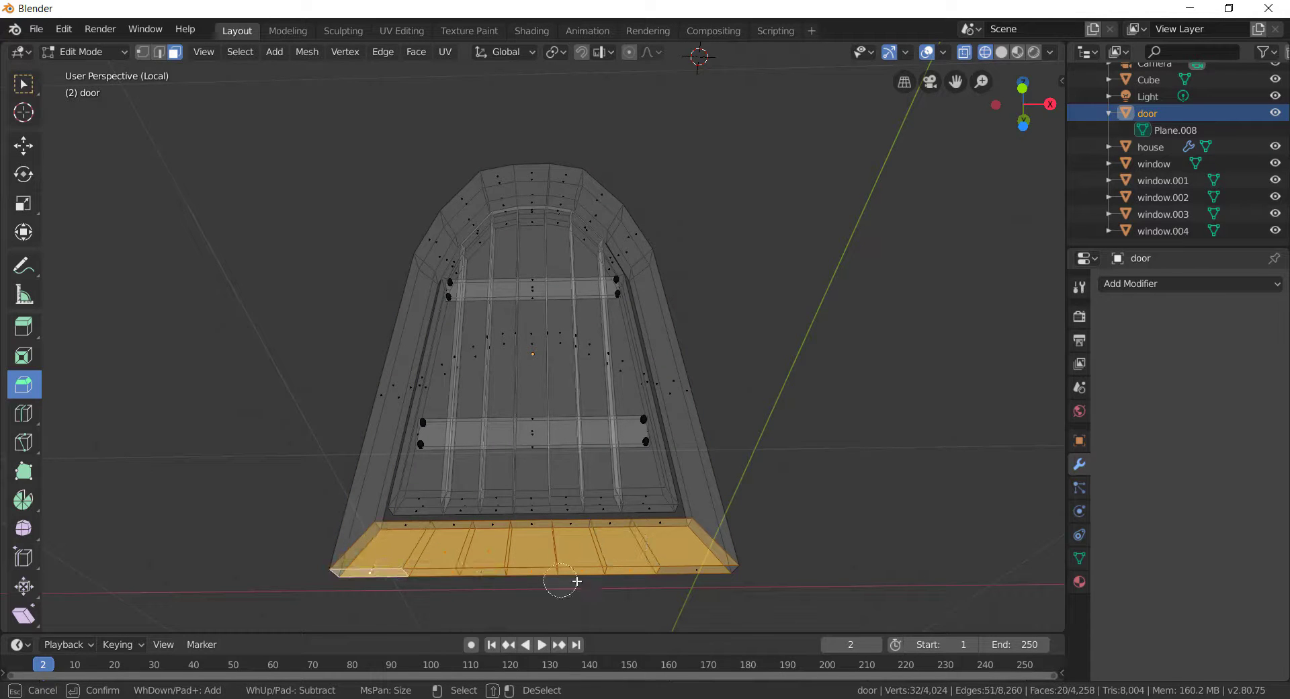
{"action": "key", "text": "x"}
{"action": "left_click", "coordinate": [764, 538]}
Step: Return to solid shading and delete the leftover strip of faces beneath the door
{"action": "middle_click_drag", "start_coordinate": [757, 521], "coordinate": [783, 465]}
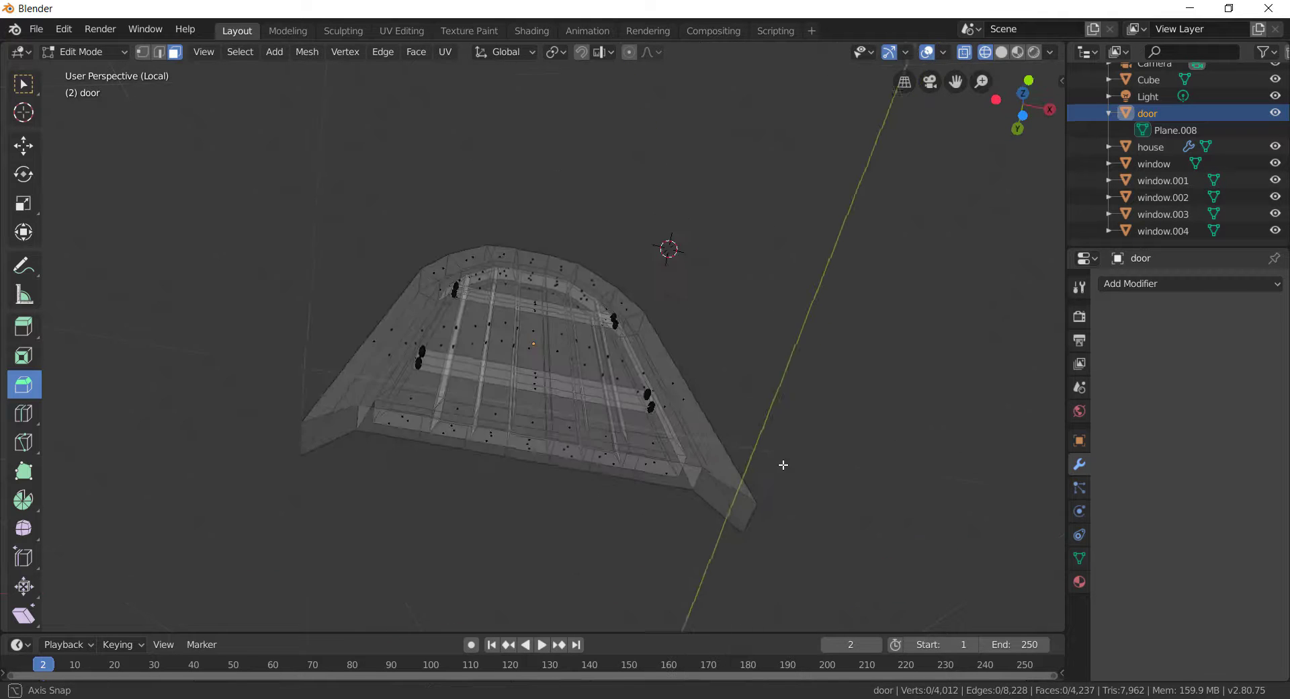
{"action": "mouse_move", "coordinate": [783, 400]}
{"action": "middle_mouse_down"}
{"action": "mouse_move", "coordinate": [757, 538]}
{"action": "mouse_move", "coordinate": [754, 492]}
{"action": "mouse_move", "coordinate": [852, 398]}
{"action": "mouse_move", "coordinate": [855, 418]}
{"action": "middle_mouse_up"}
{"action": "key", "text": "z"}
{"action": "key", "text": "6"}
{"action": "mouse_move", "coordinate": [810, 463]}
{"action": "middle_mouse_down"}
{"action": "mouse_move", "coordinate": [785, 582]}
{"action": "mouse_move", "coordinate": [680, 586]}
{"action": "middle_mouse_up"}
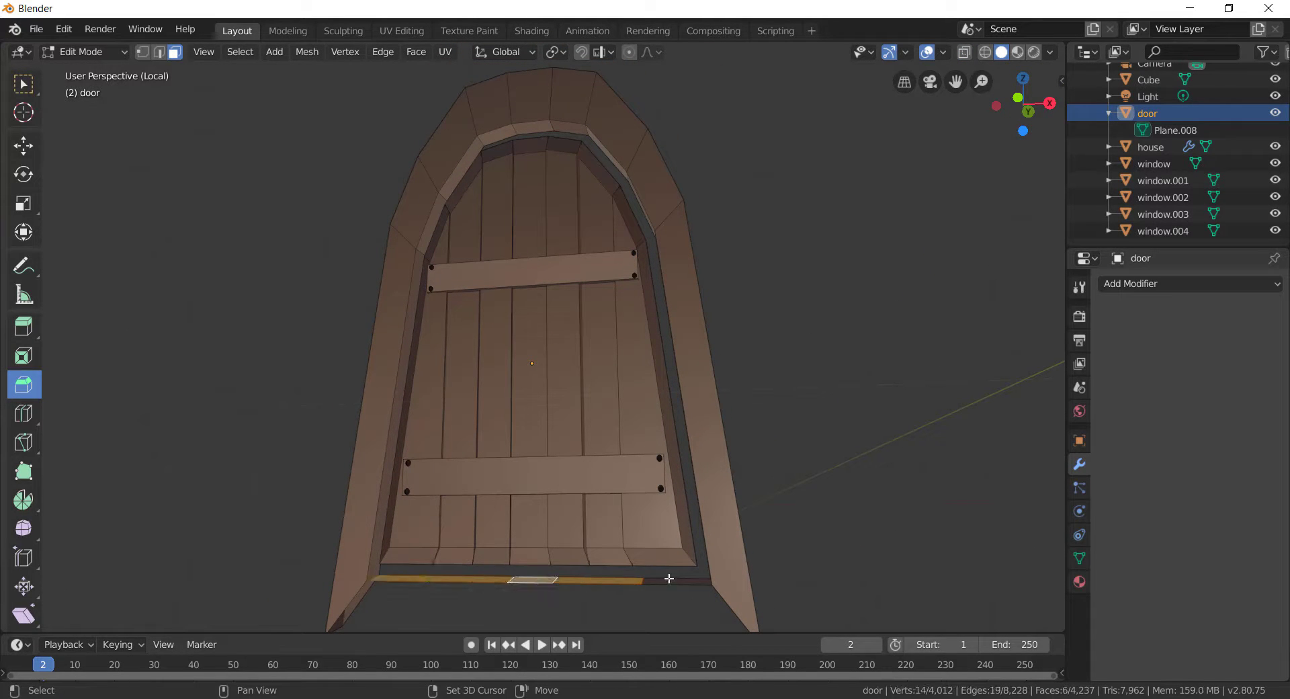
{"action": "key", "text": "x"}
{"action": "left_click", "coordinate": [670, 534]}
Step: Fill the open bottom ends of both frame legs with faces, working from their edges
{"action": "middle_click_drag", "start_coordinate": [670, 534], "coordinate": [287, 542]}
{"action": "key", "text": "2"}
{"action": "left_click", "coordinate": [286, 545]}
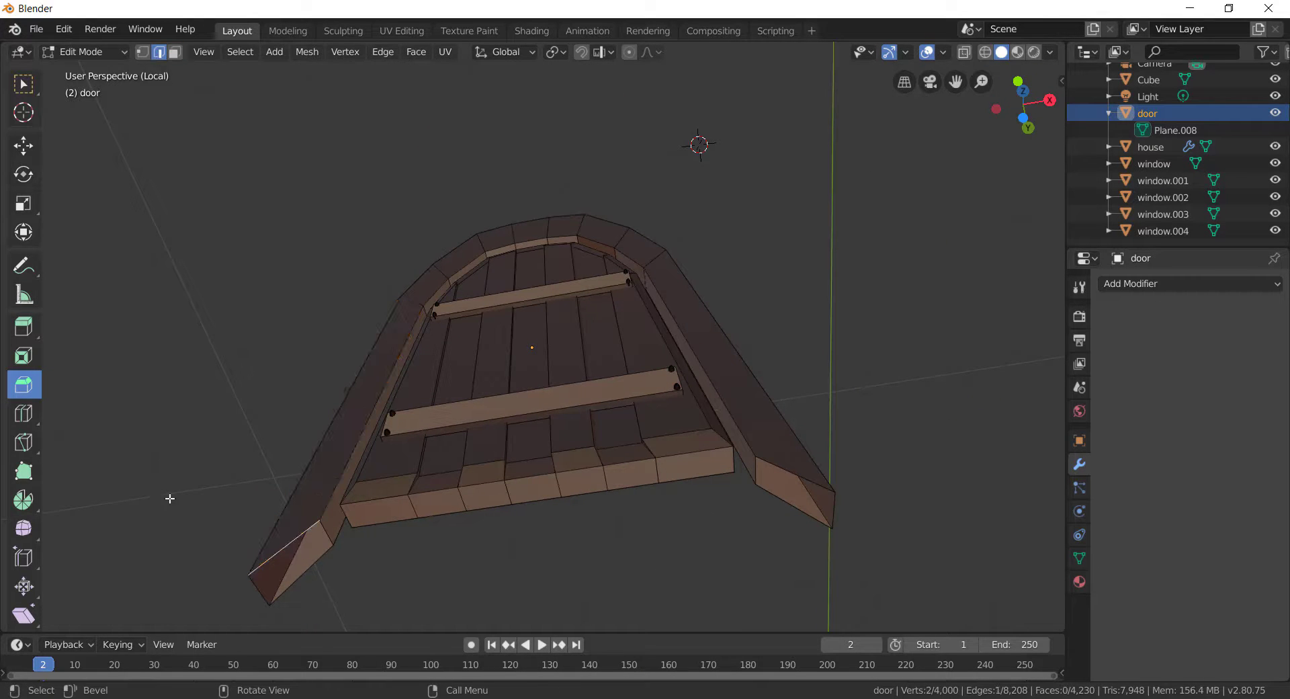
{"action": "key", "text": "s"}
{"action": "left_click", "coordinate": [796, 483]}
{"action": "left_click", "coordinate": [792, 493]}
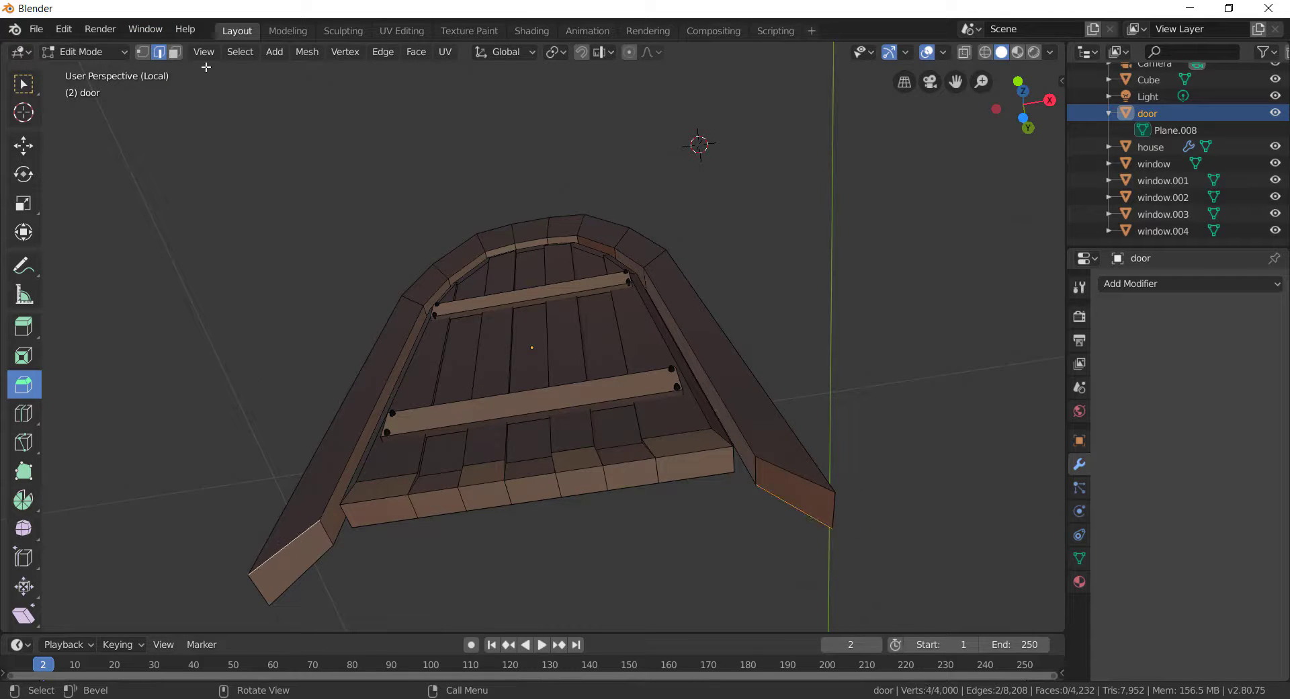
{"action": "key", "text": "r"}
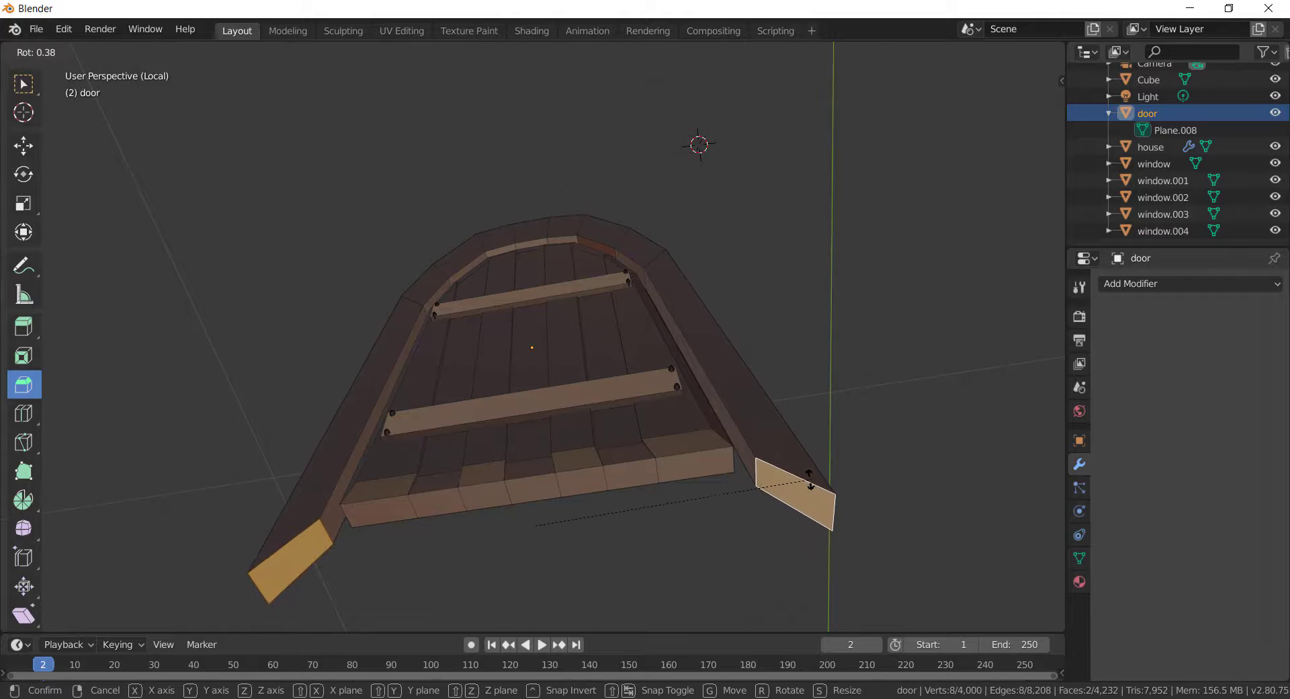
{"action": "left_click", "coordinate": [722, 474]}
{"action": "key", "text": "ctrl+z"}
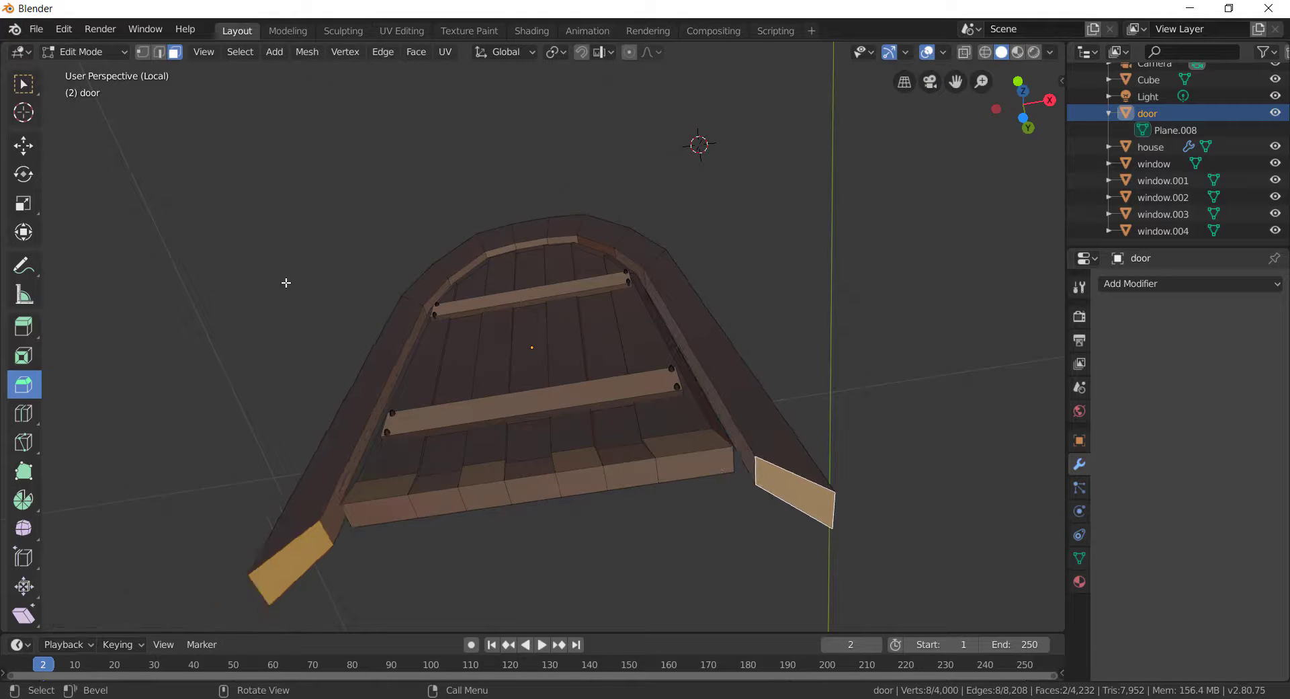
Step: Raise the outer bottom edges of both frame legs about 0.11 m along Z to square off their slanted ends
{"action": "middle_click_drag", "start_coordinate": [258, 589], "coordinate": [346, 47]}
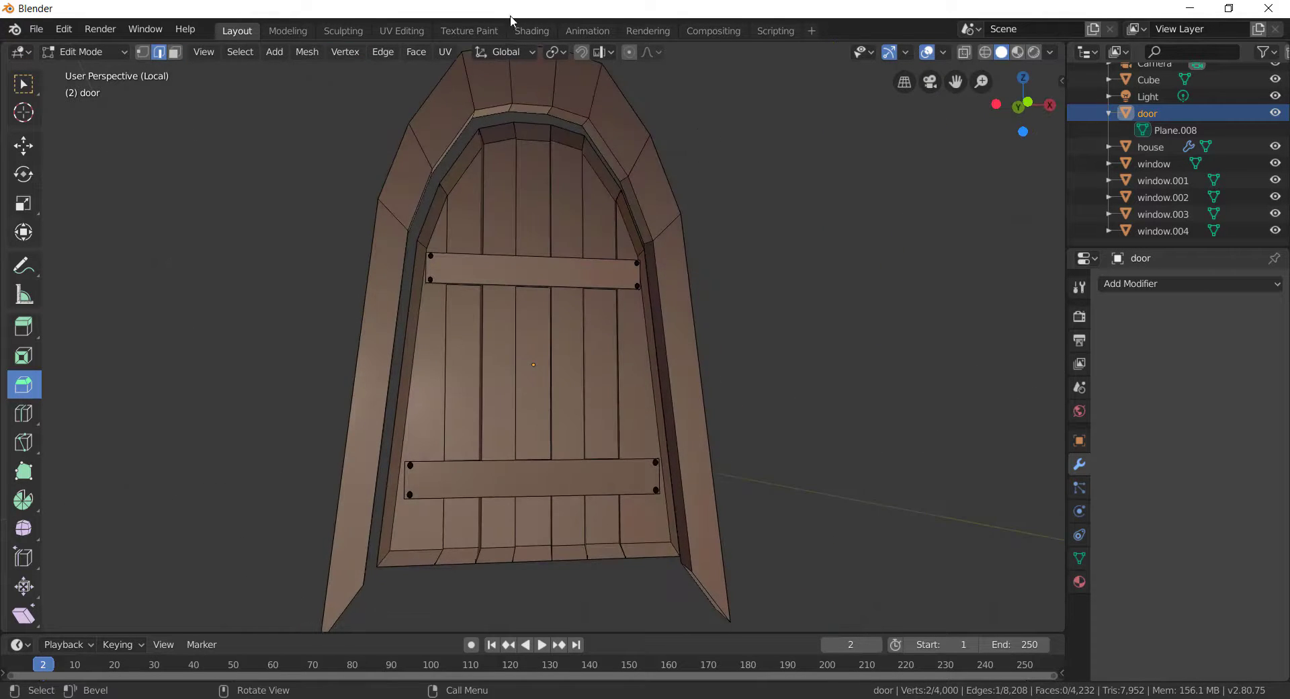
{"action": "middle_click_drag", "start_coordinate": [774, 457], "coordinate": [742, 338], "text": "shift"}
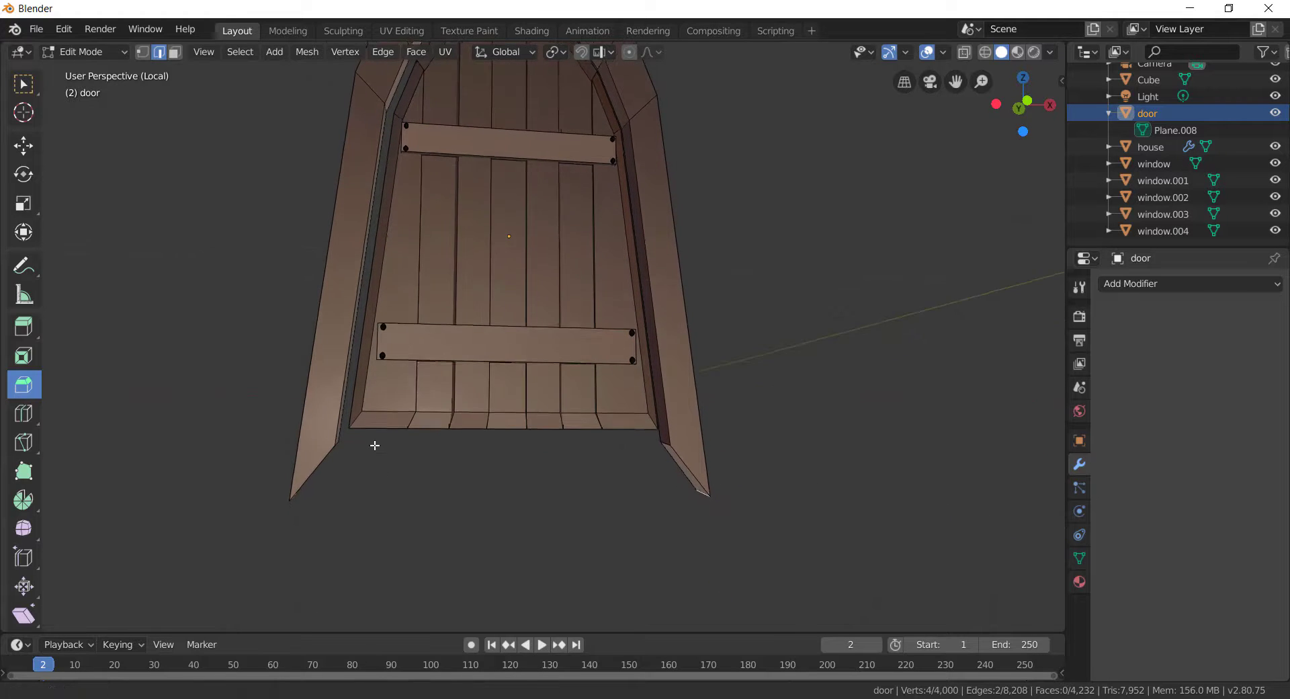
{"action": "mouse_move", "coordinate": [374, 444]}
{"action": "middle_mouse_down"}
{"action": "mouse_move", "coordinate": [380, 363]}
{"action": "mouse_move", "coordinate": [379, 426]}
{"action": "middle_mouse_up"}
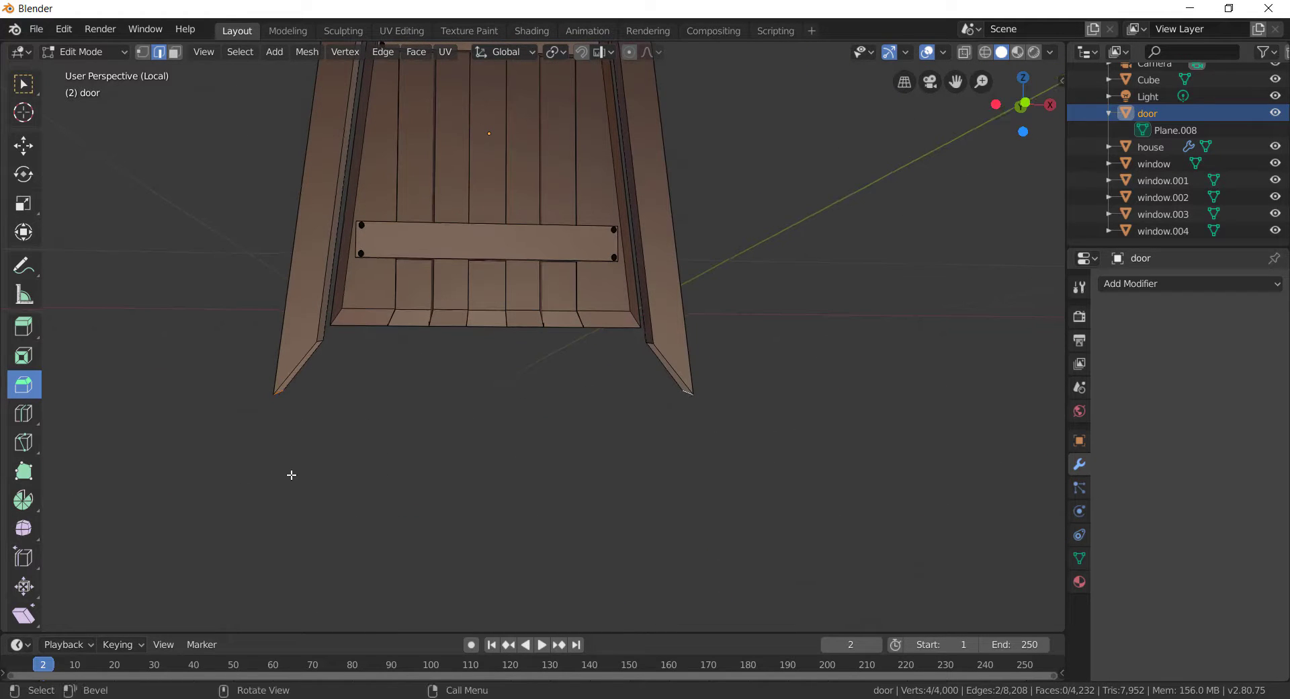
{"action": "key", "text": "g"}
{"action": "key", "text": "z"}
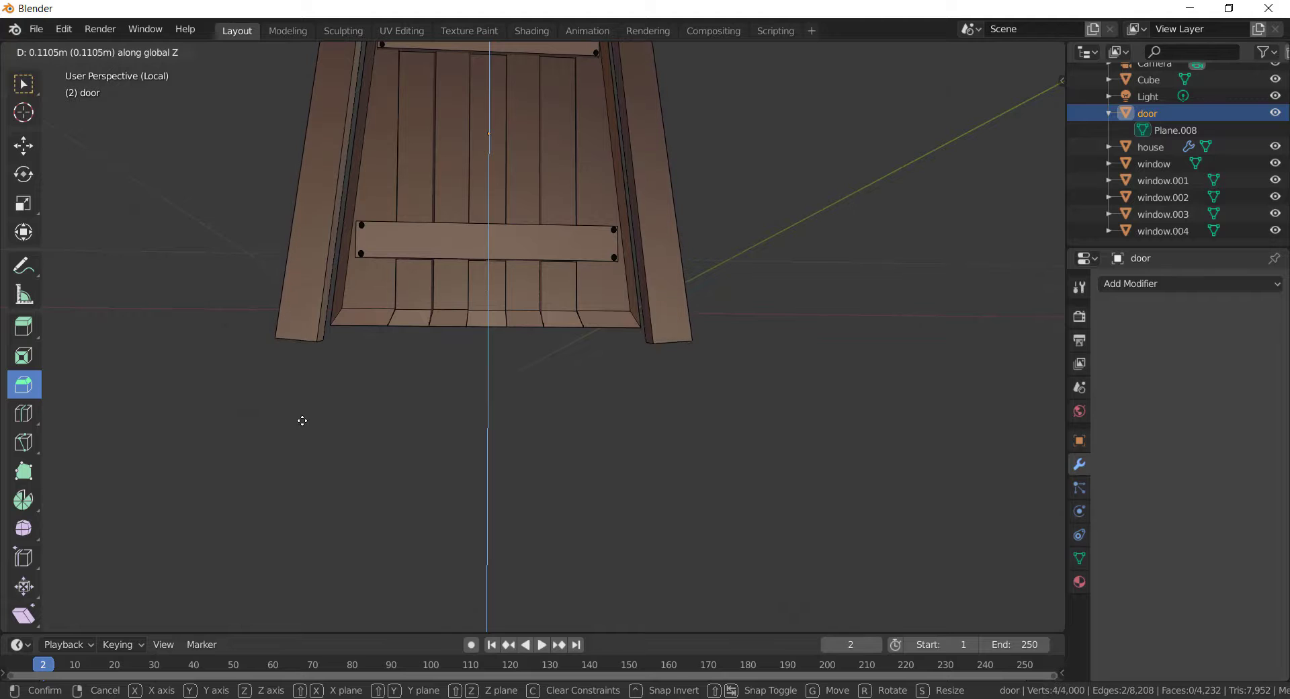
{"action": "left_click", "coordinate": [305, 424]}
Step: Select the bottom faces of both frame legs and raise them slightly along Z, level with the door's lower edge
{"action": "middle_click_drag", "start_coordinate": [305, 424], "coordinate": [311, 346]}
{"action": "left_click", "coordinate": [302, 323]}
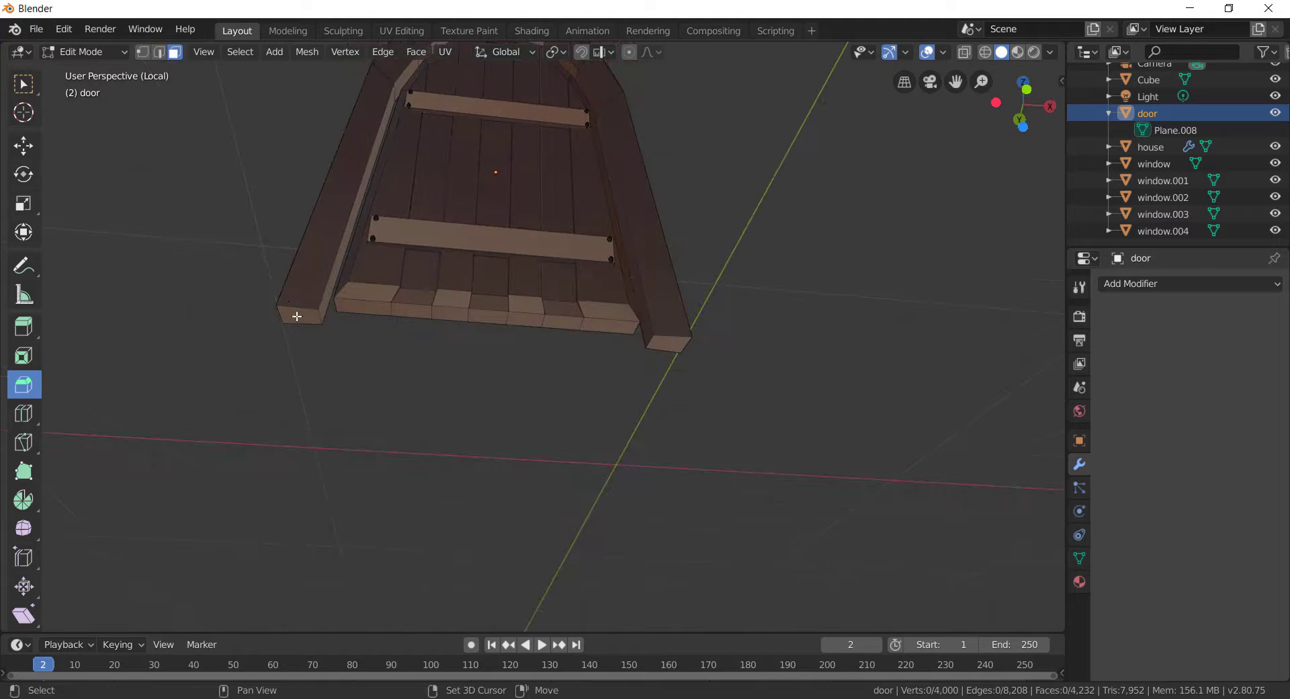
{"action": "left_click", "coordinate": [665, 343], "text": "shift"}
{"action": "middle_click_drag", "start_coordinate": [666, 344], "coordinate": [743, 417]}
{"action": "key", "text": "g"}
{"action": "key", "text": "z"}
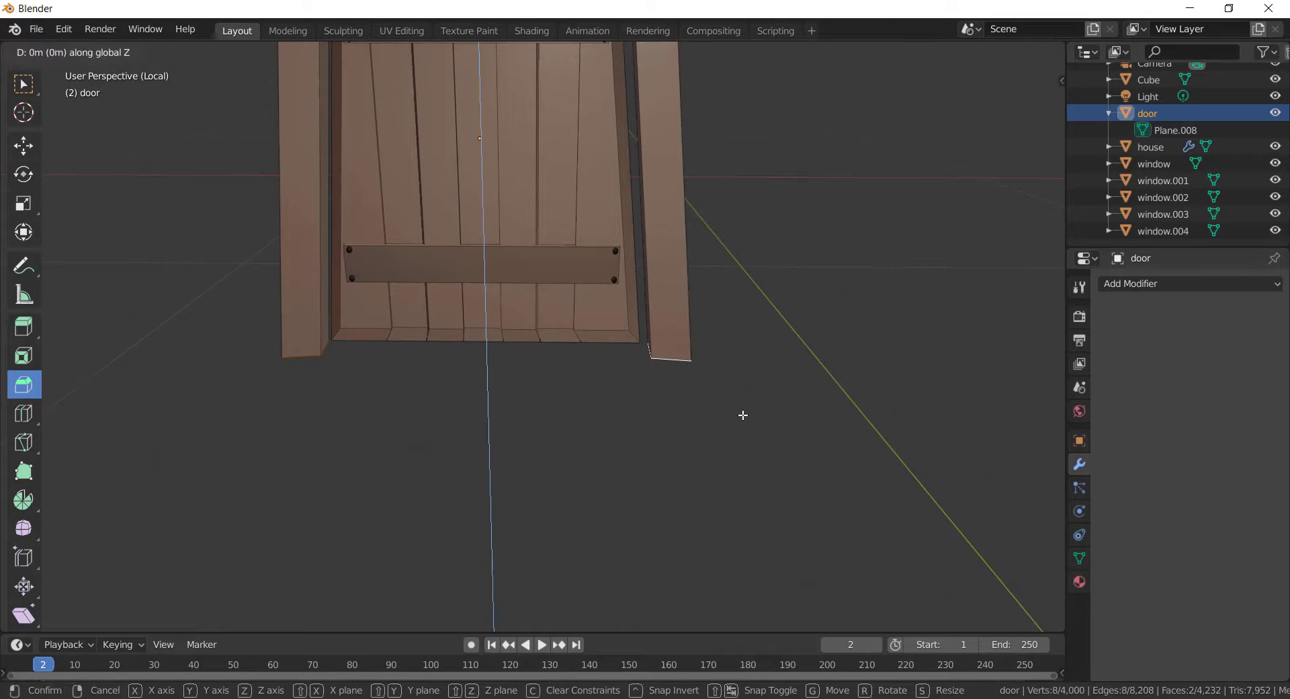
{"action": "left_click", "coordinate": [746, 395]}
Step: Select the entire linked door frame and scale it uniformly by about 1.003
{"action": "scroll", "coordinate": [688, 385], "scroll_direction": "down", "scroll_amount": 5}
{"action": "left_click", "coordinate": [585, 310]}
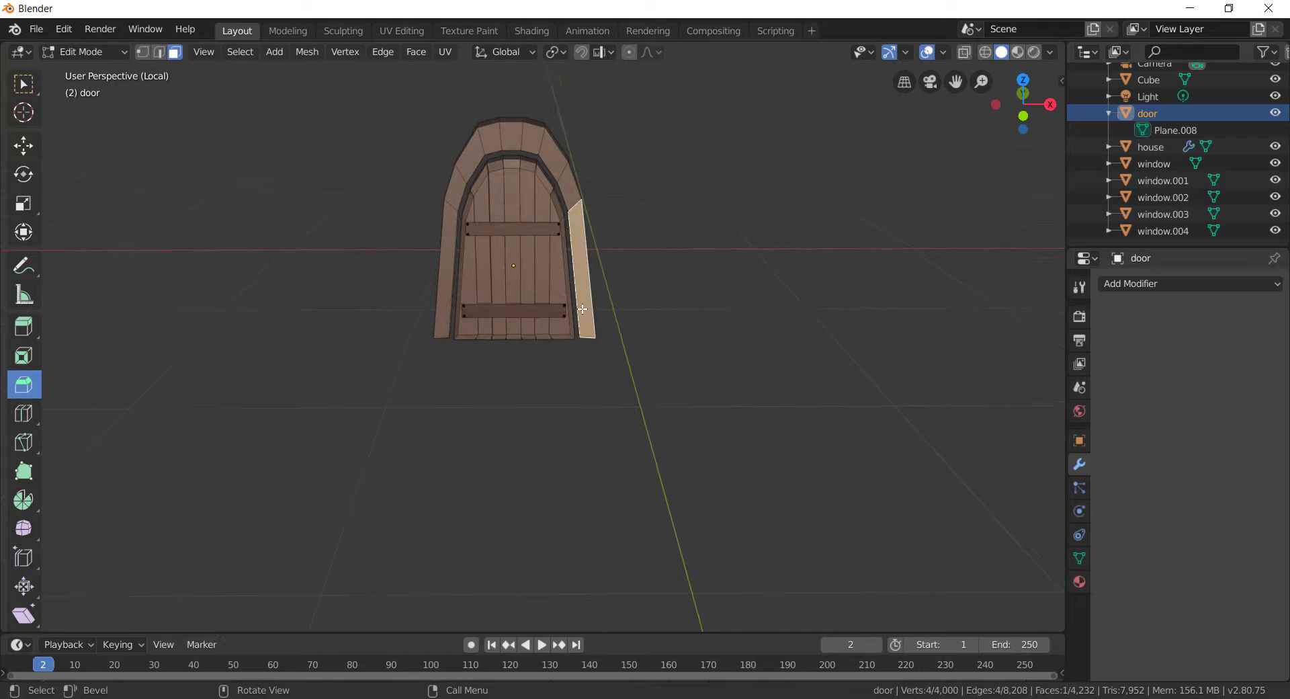
{"action": "key", "text": "ctrl+l"}
{"action": "key", "text": "s"}
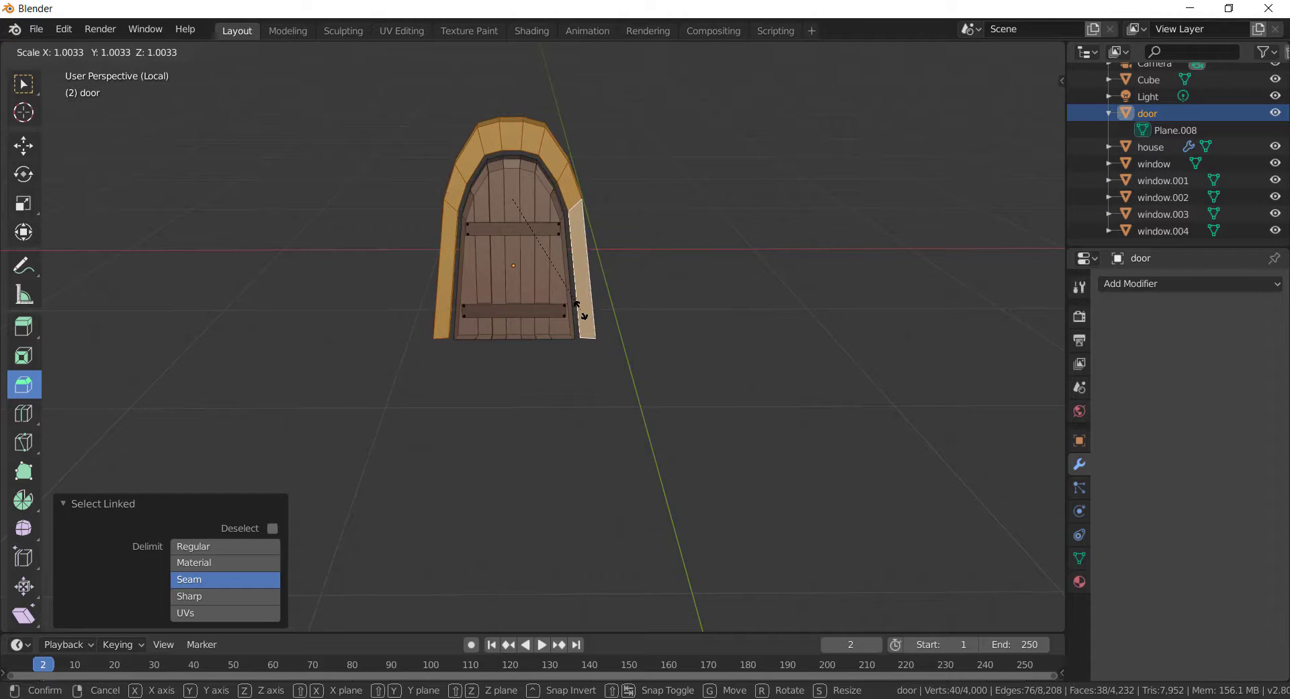
{"action": "left_click", "coordinate": [579, 307]}
Step: Examine the framed door against the house's front wall, then isolate it again and view it without the mesh wires
{"action": "middle_click_drag", "start_coordinate": [579, 307], "coordinate": [452, 108]}
{"action": "key", "text": "KP_Divide"}
{"action": "scroll", "coordinate": [671, 172], "scroll_direction": "down", "scroll_amount": 3}
{"action": "middle_click_drag", "start_coordinate": [671, 173], "coordinate": [635, 168]}
{"action": "left_click", "coordinate": [597, 207]}
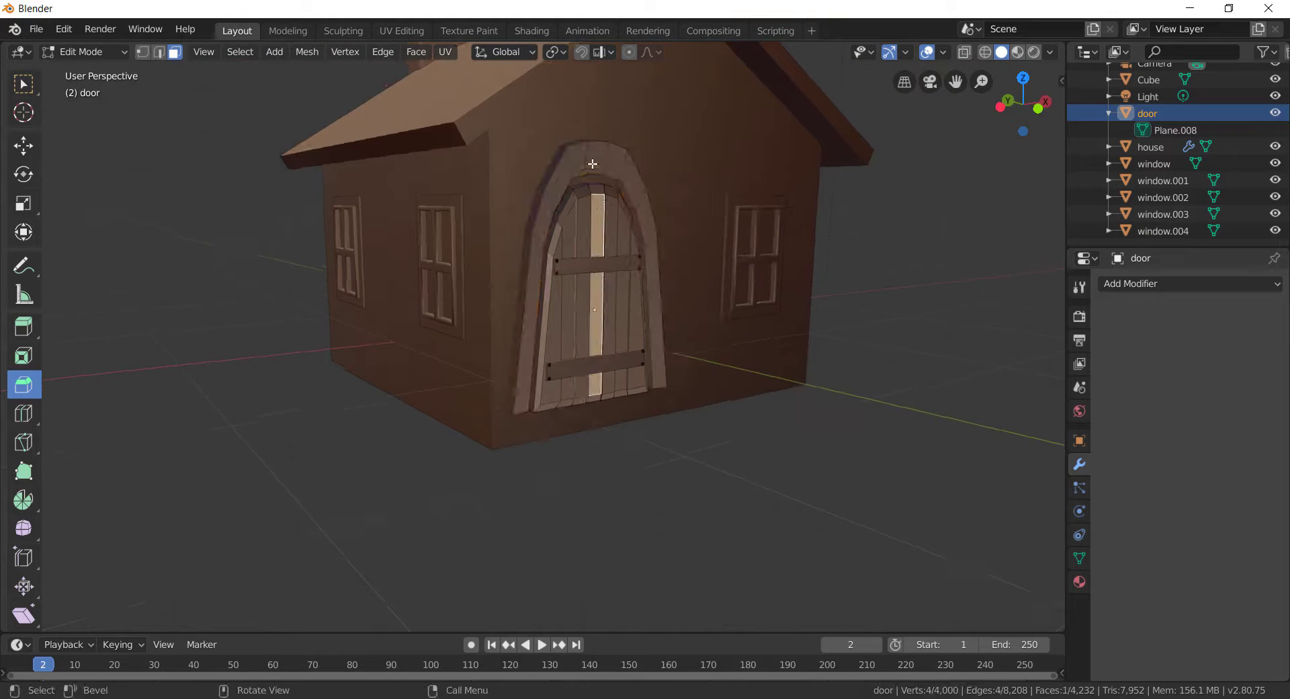
{"action": "left_click", "coordinate": [593, 163], "text": "alt"}
{"action": "key", "text": "l"}
{"action": "key", "text": "KP_Divide"}
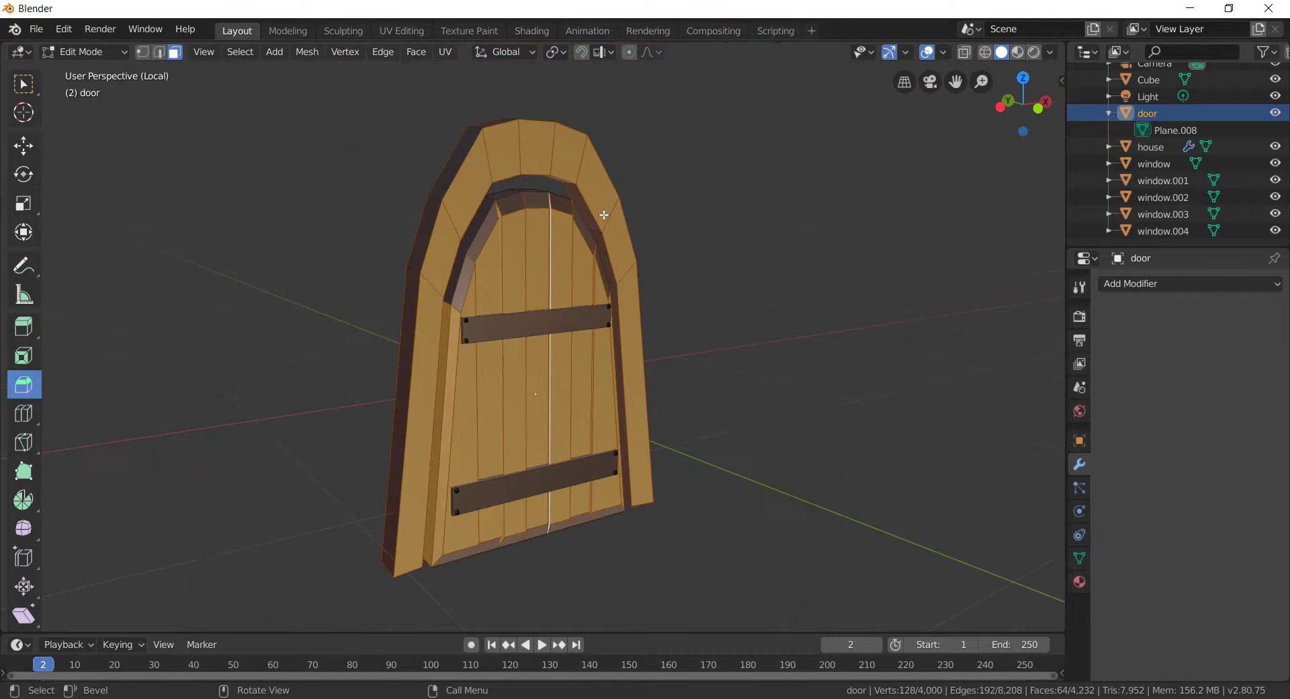
{"action": "key", "text": "Tab"}
{"action": "middle_click_drag", "start_coordinate": [728, 239], "coordinate": [679, 234]}
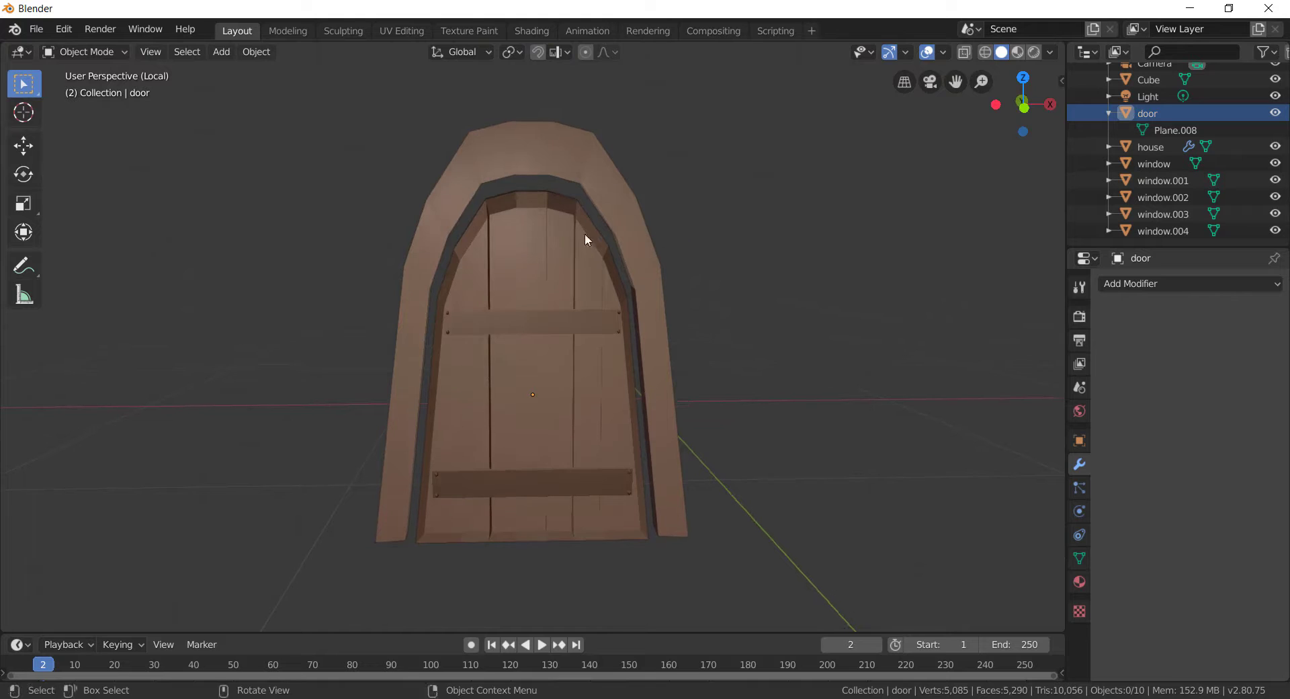
Step: Select the whole linked frame, lower it about 0.037 m along Z over the door, and deselect everything
{"action": "key", "text": "Tab"}
{"action": "left_click", "coordinate": [615, 197]}
{"action": "key", "text": "l"}
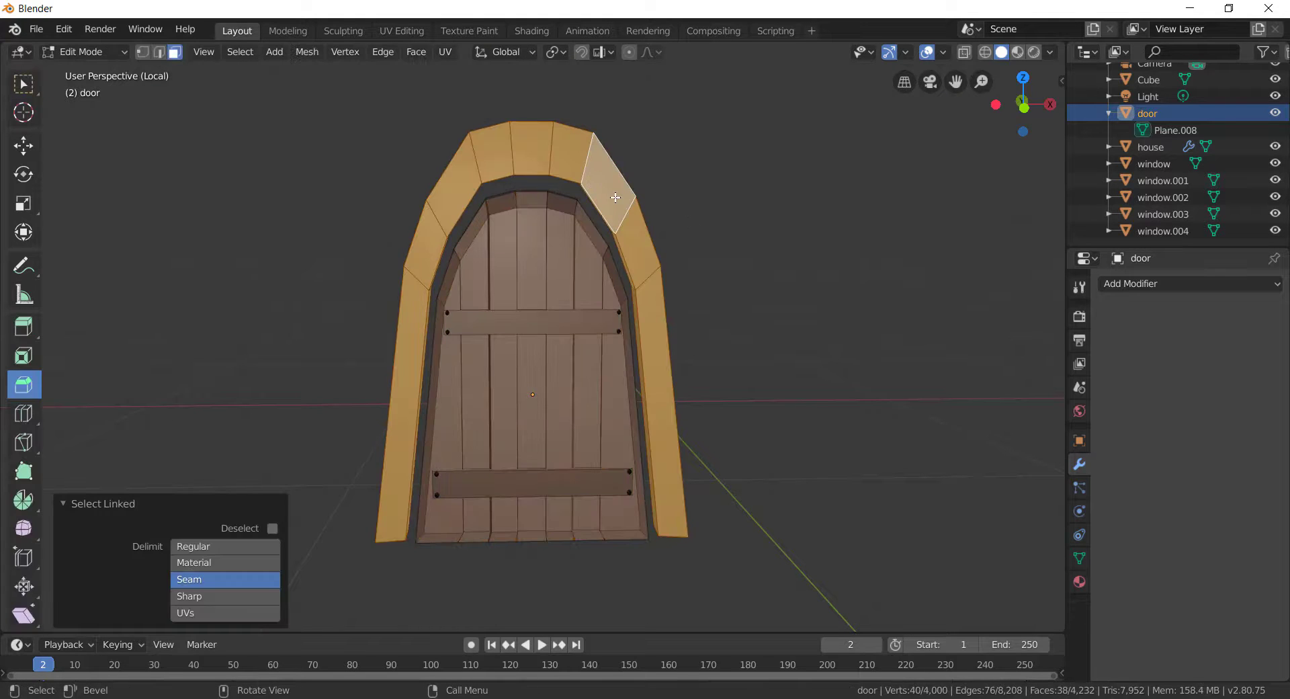
{"action": "key", "text": "g"}
{"action": "key", "text": "z"}
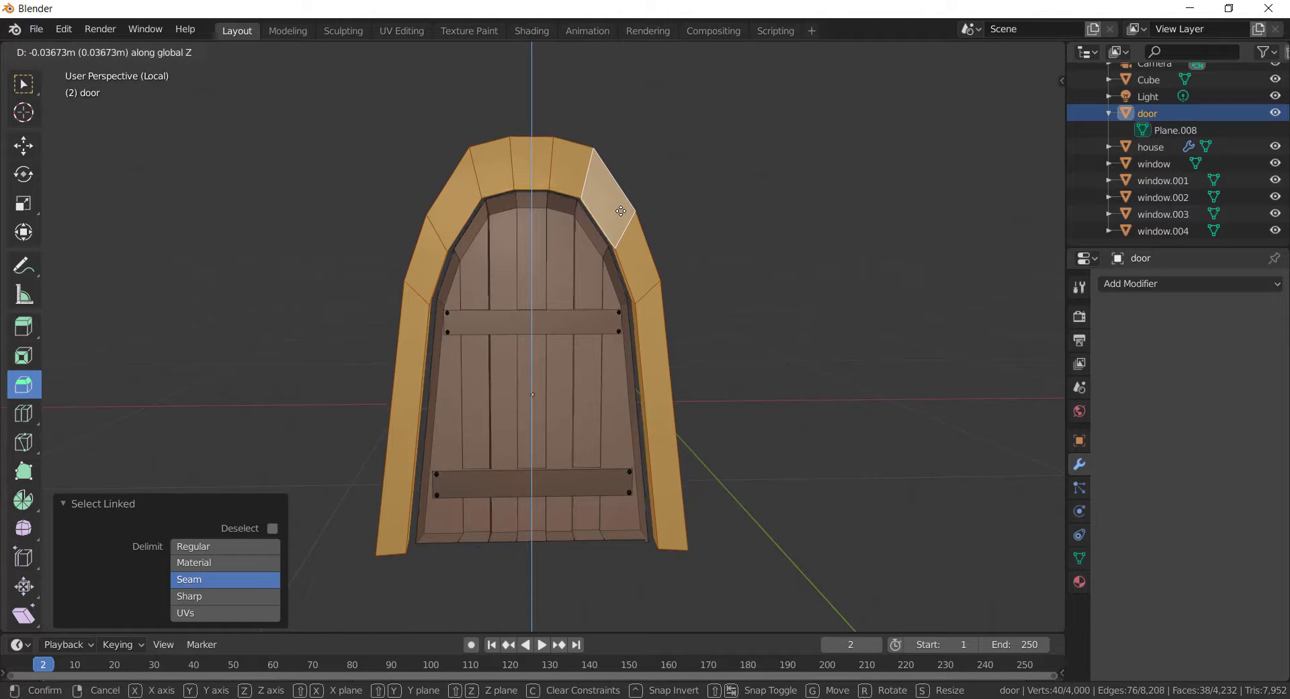
{"action": "left_click", "coordinate": [620, 210]}
{"action": "middle_click_drag", "start_coordinate": [621, 210], "coordinate": [695, 367]}
{"action": "key", "text": "alt+a"}
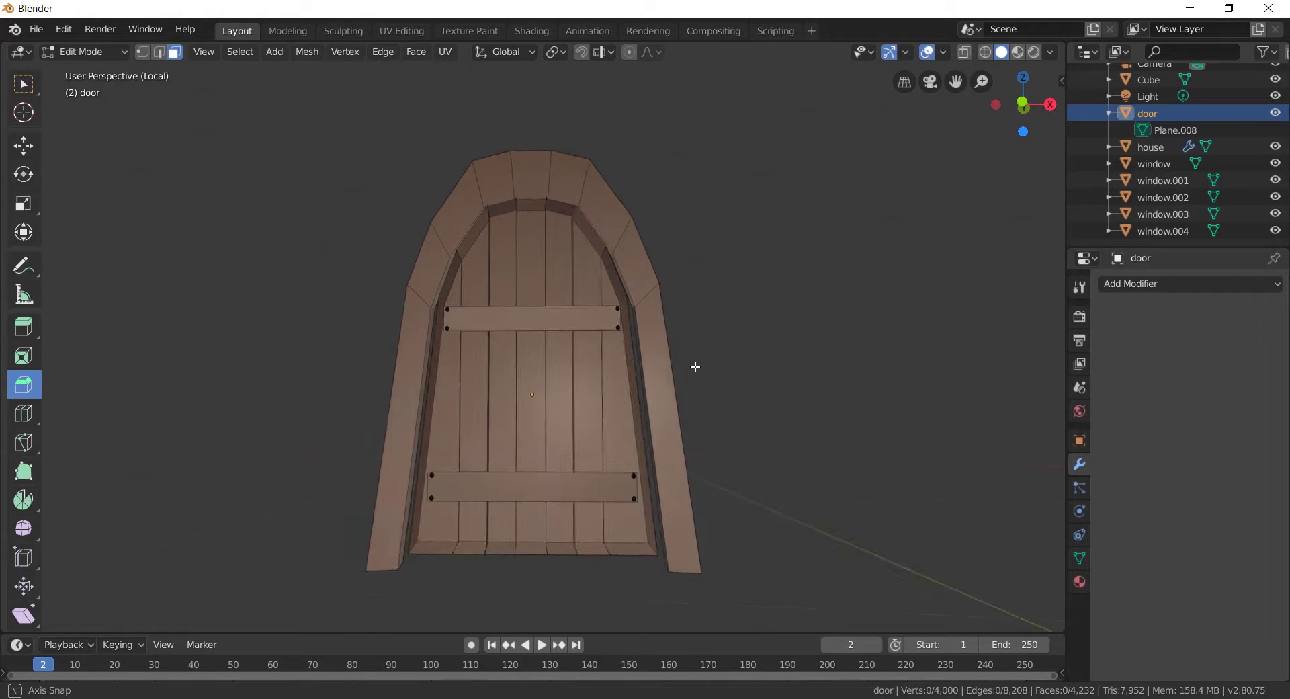
Step: Bevel the frame's inner and outer front edges with a width of 0.0549 m and 4 segments
{"action": "scroll", "coordinate": [694, 378], "scroll_direction": "up", "scroll_amount": 1}
{"action": "key", "text": "2"}
{"action": "middle_click_drag", "start_coordinate": [737, 293], "coordinate": [671, 301]}
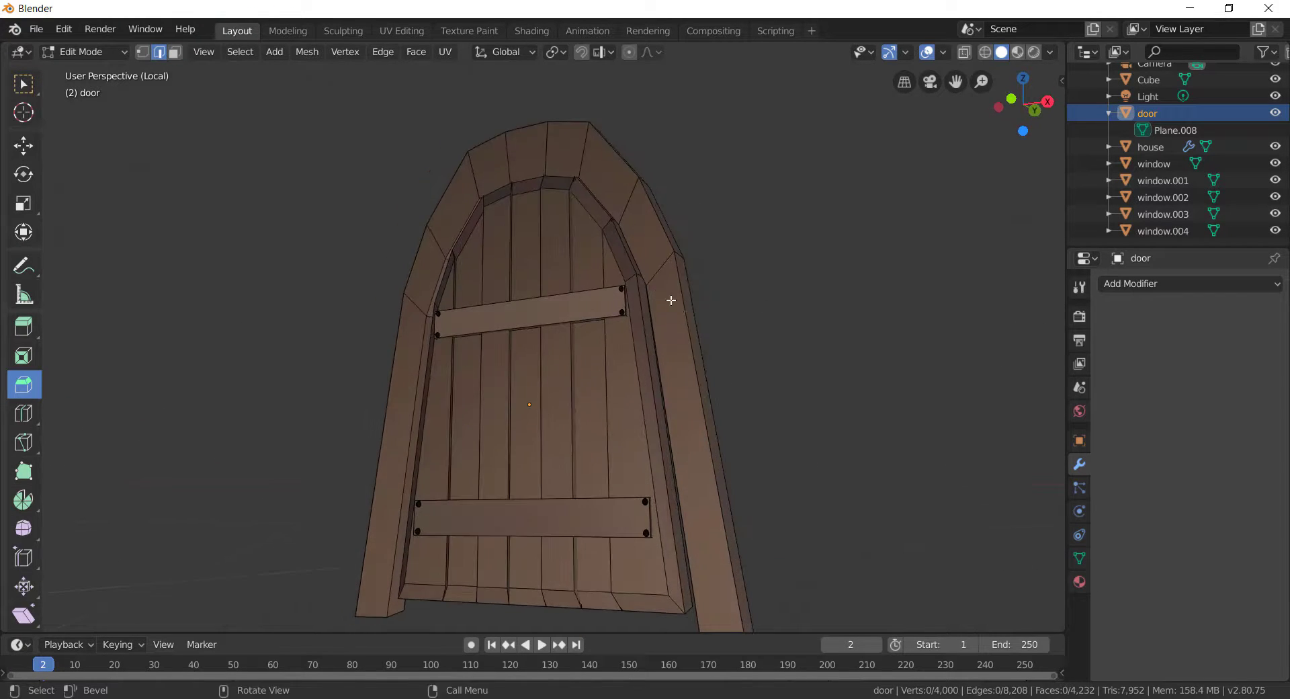
{"action": "left_click_drag", "start_coordinate": [653, 326], "coordinate": [543, 285]}
{"action": "mouse_move", "coordinate": [607, 330]}
{"action": "left_mouse_down"}
{"action": "mouse_move", "coordinate": [657, 325]}
{"action": "mouse_move", "coordinate": [627, 317]}
{"action": "left_mouse_up"}
{"action": "key", "text": "alt+a"}
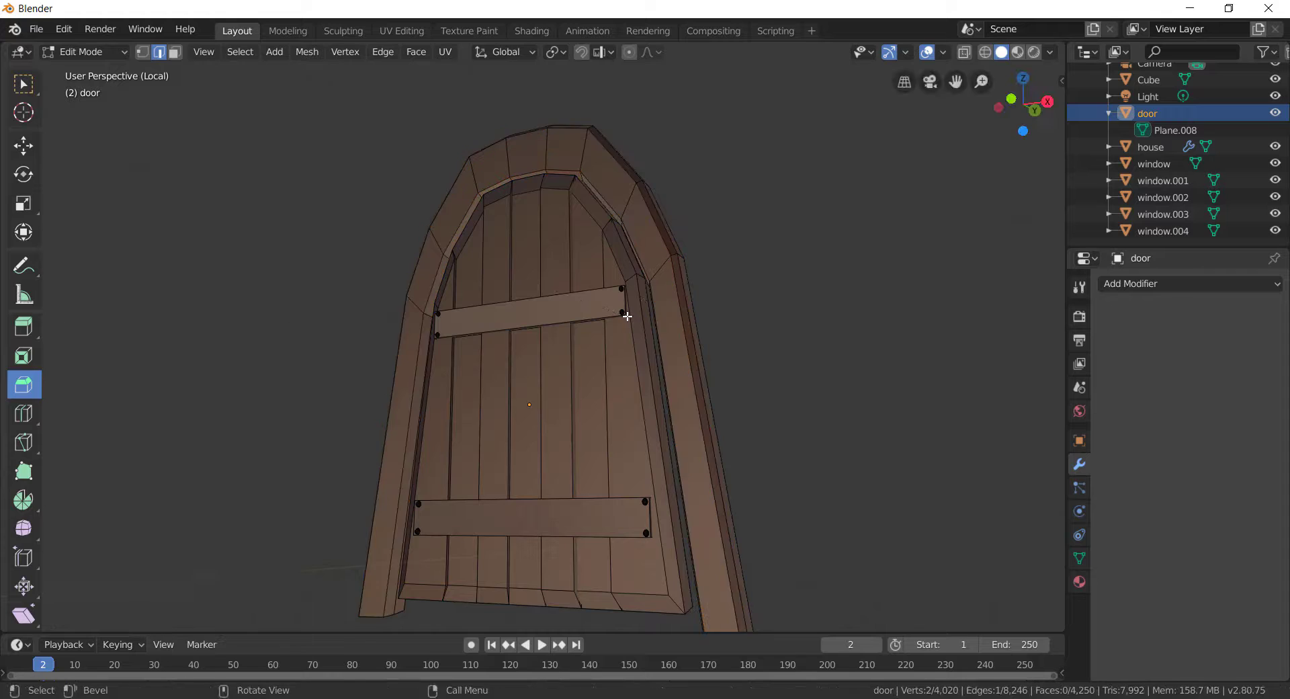
{"action": "middle_click_drag", "start_coordinate": [627, 317], "coordinate": [677, 294]}
{"action": "key", "text": "ctrl+z"}
{"action": "left_click_drag", "start_coordinate": [570, 403], "coordinate": [542, 296]}
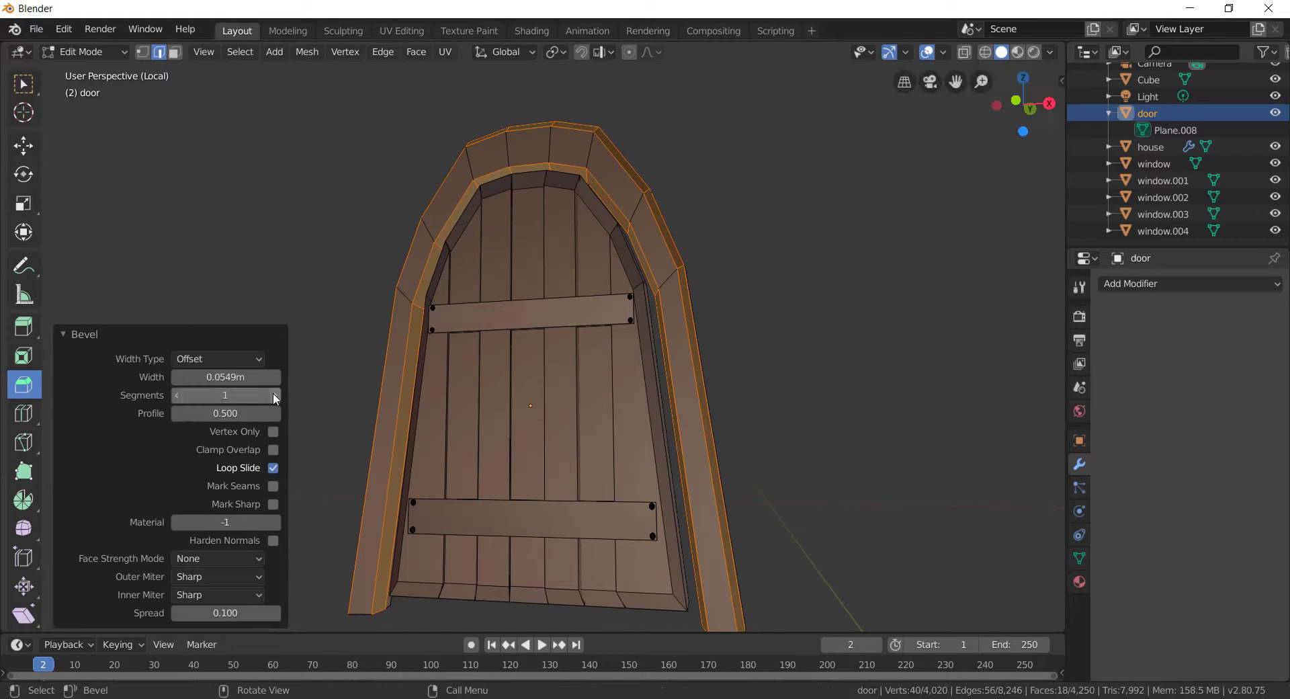
{"action": "left_click", "coordinate": [274, 399]}
{"action": "middle_click_drag", "start_coordinate": [740, 336], "coordinate": [683, 394]}
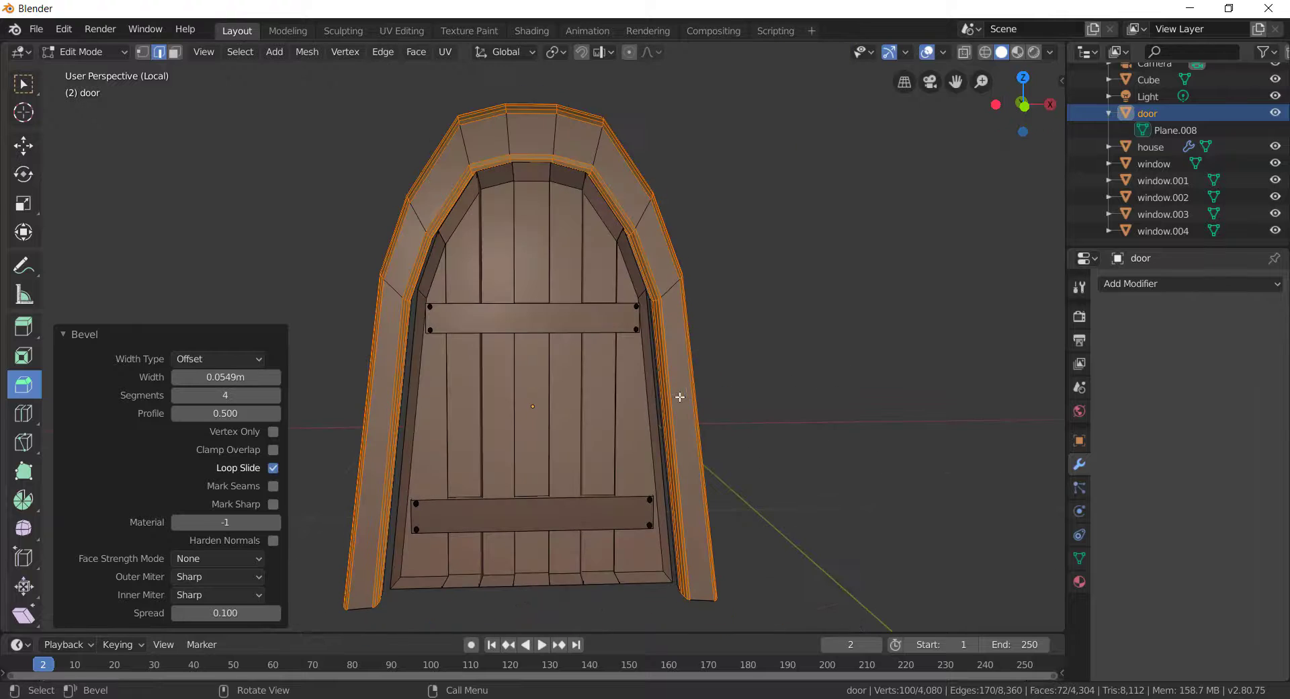
Step: Select all the linked door planks without the crossbars and scale them by 1.064 along X to reach the frame
{"action": "key", "text": "alt+a"}
{"action": "key", "text": "3"}
{"action": "left_click", "coordinate": [629, 476]}
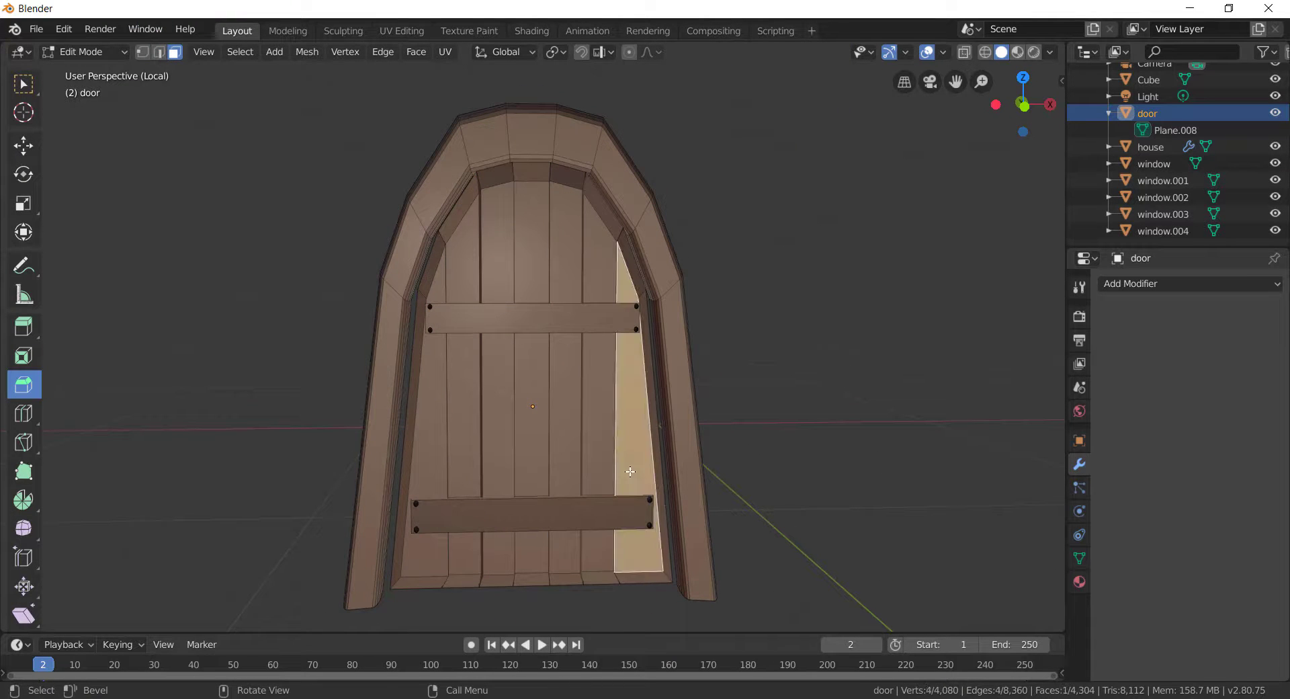
{"action": "key", "text": "ctrl+l"}
{"action": "left_click", "coordinate": [569, 326]}
{"action": "key", "text": "ctrl+l"}
{"action": "left_click", "coordinate": [635, 410]}
{"action": "key", "text": "ctrl+l"}
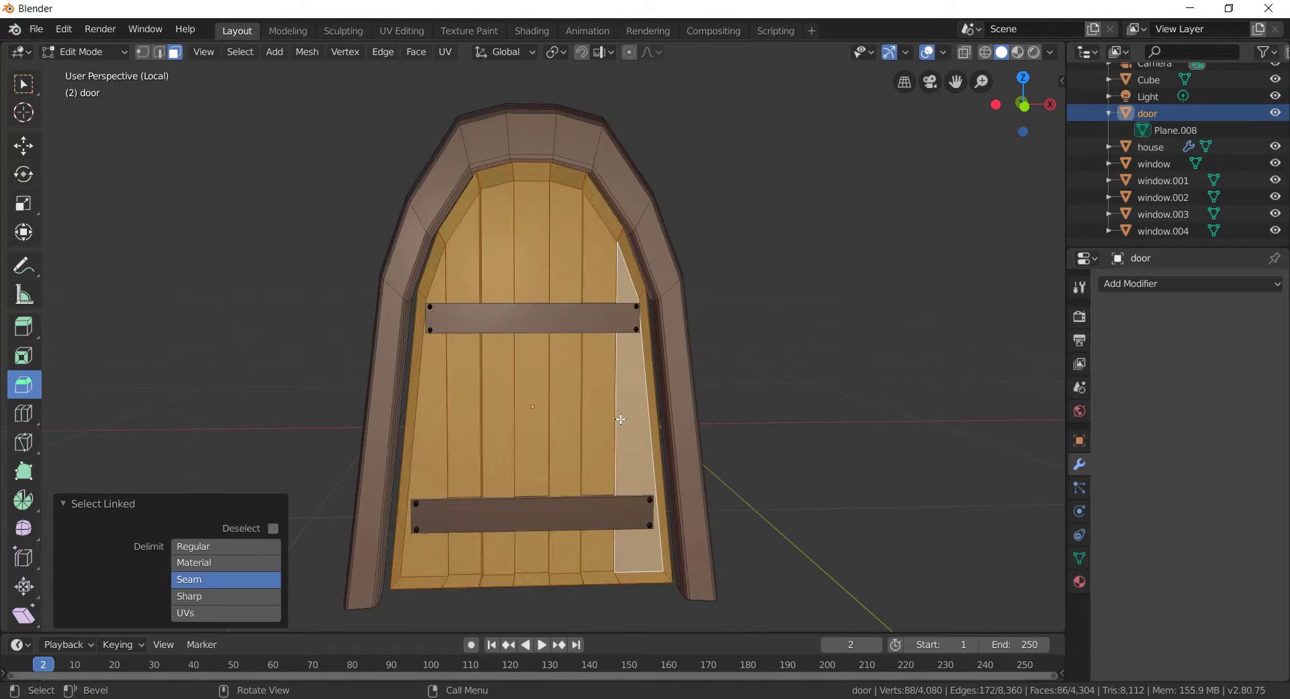
{"action": "key", "text": "s"}
{"action": "key", "text": "x"}
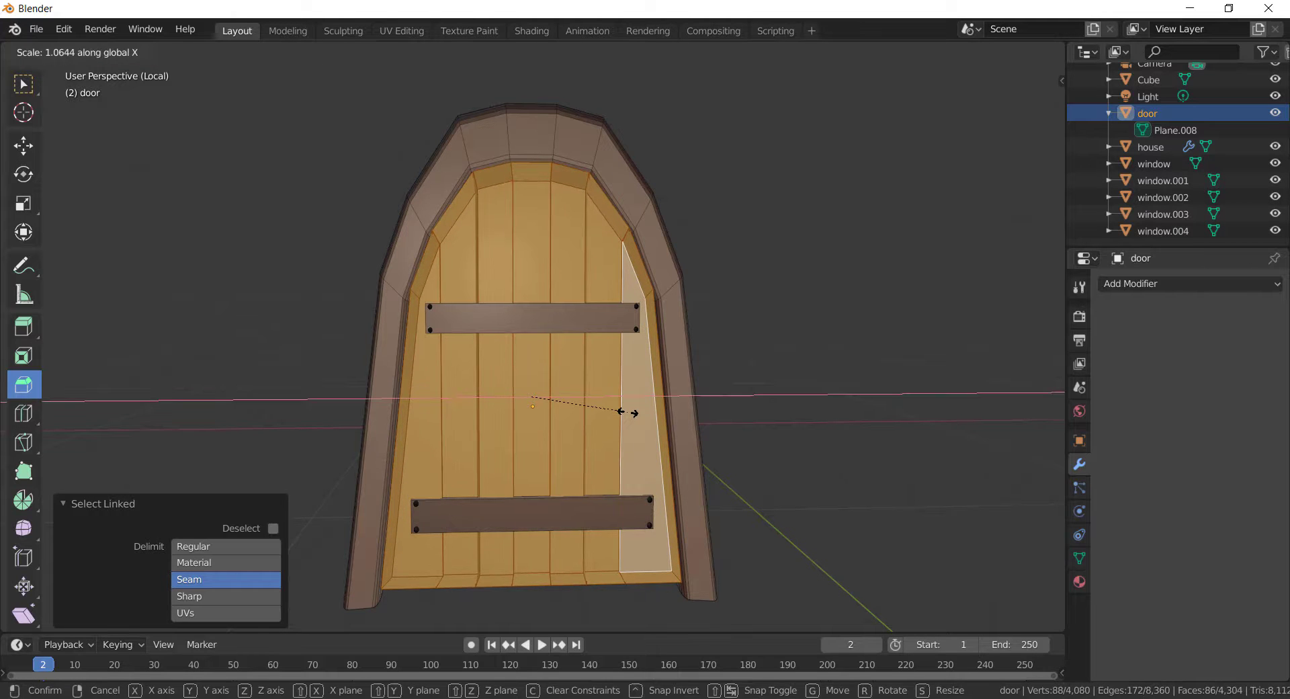
{"action": "left_click", "coordinate": [623, 413]}
Step: Select only the linked frame geometry and shift it back along the positive Y axis relative to the planks
{"action": "middle_click_drag", "start_coordinate": [711, 391], "coordinate": [561, 422]}
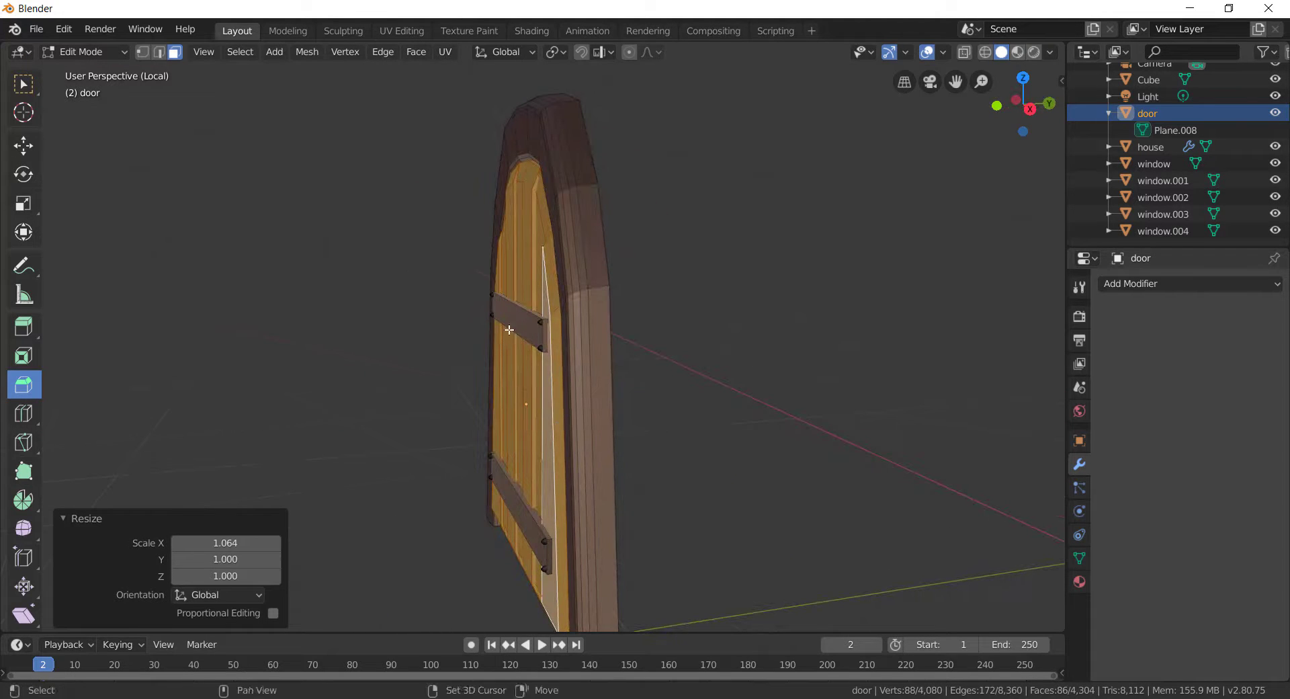
{"action": "key", "text": "l"}
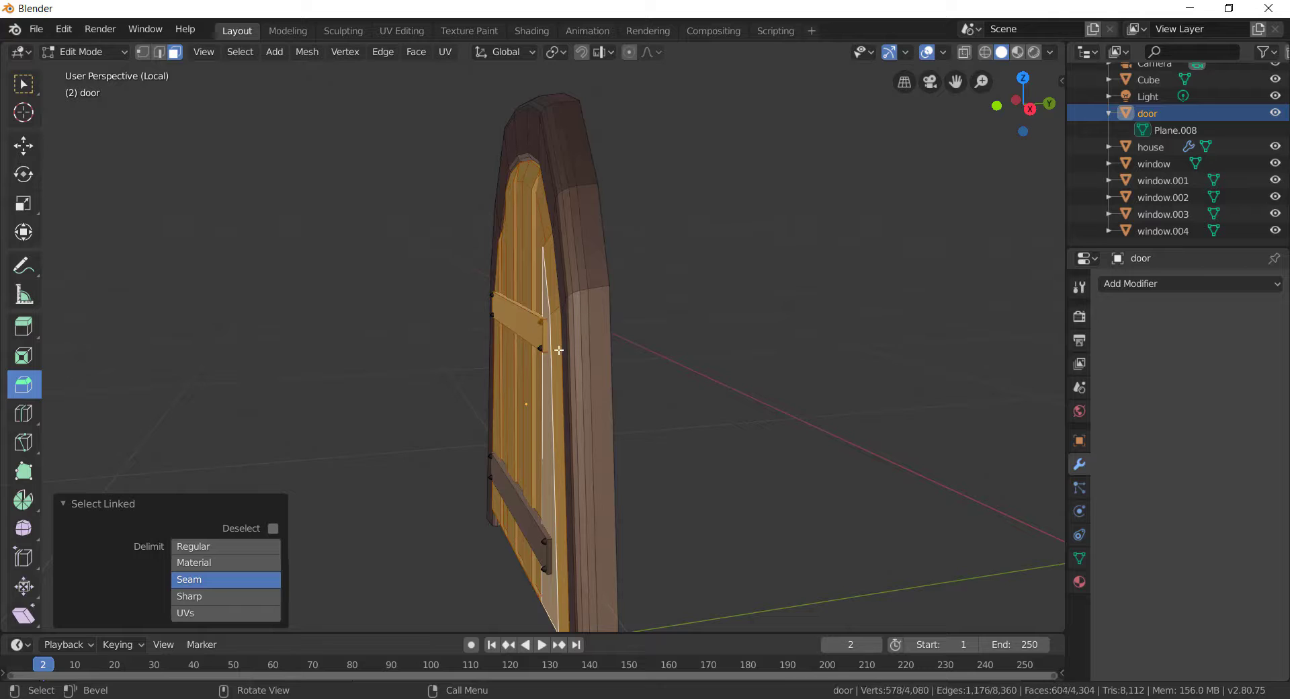
{"action": "key", "text": "l"}
{"action": "middle_click_drag", "start_coordinate": [625, 455], "coordinate": [700, 447]}
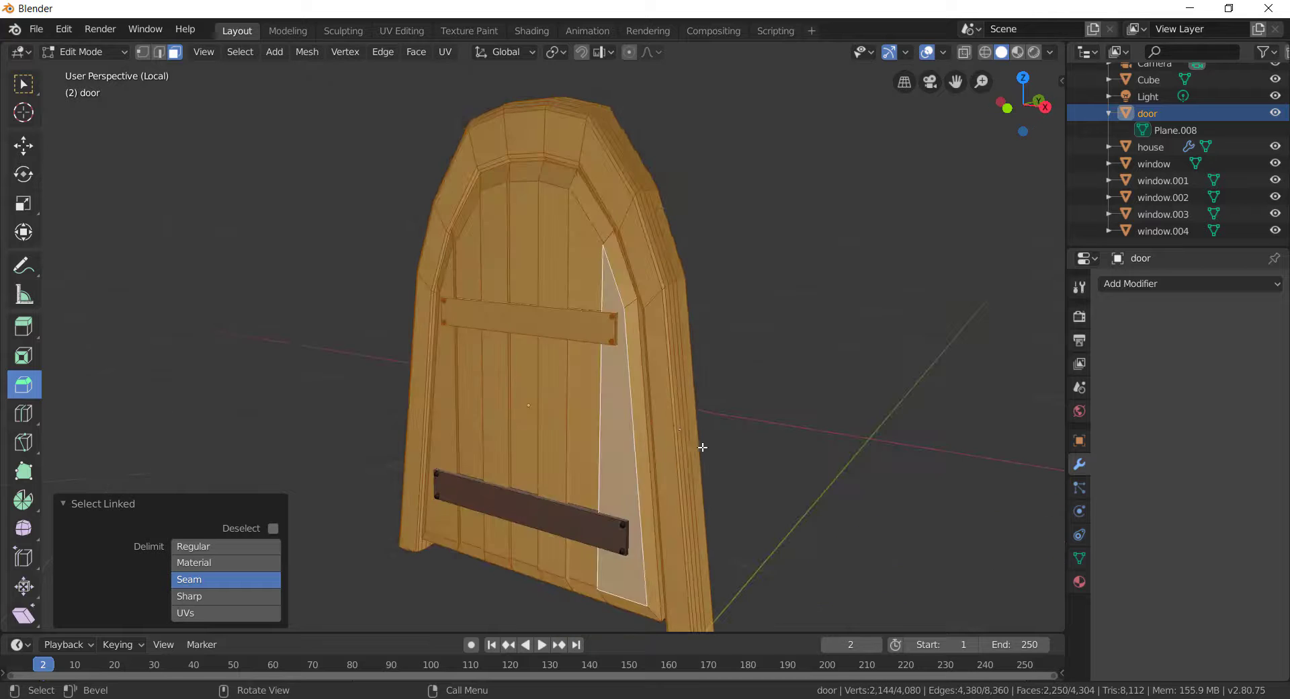
{"action": "left_click", "coordinate": [674, 430]}
{"action": "key", "text": "l"}
{"action": "left_click", "coordinate": [614, 346]}
{"action": "middle_click_drag", "start_coordinate": [614, 346], "coordinate": [640, 343]}
{"action": "key", "text": "l"}
{"action": "key", "text": "g"}
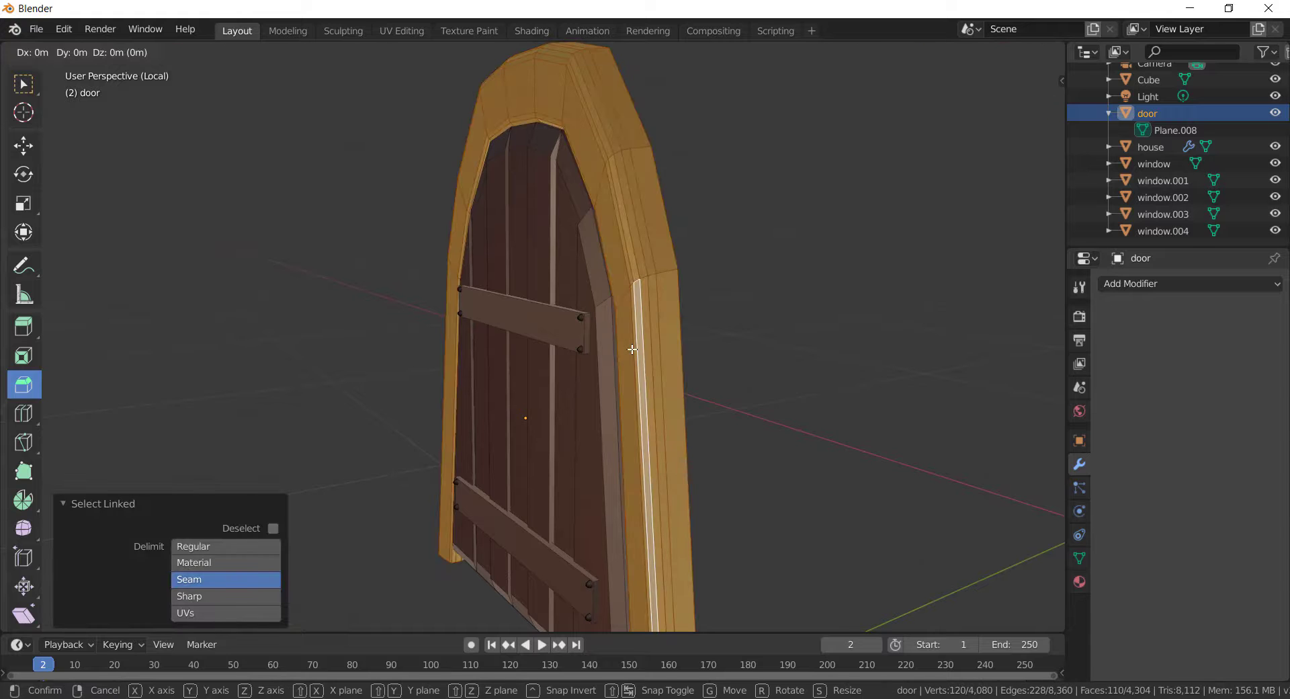
{"action": "key", "text": "y"}
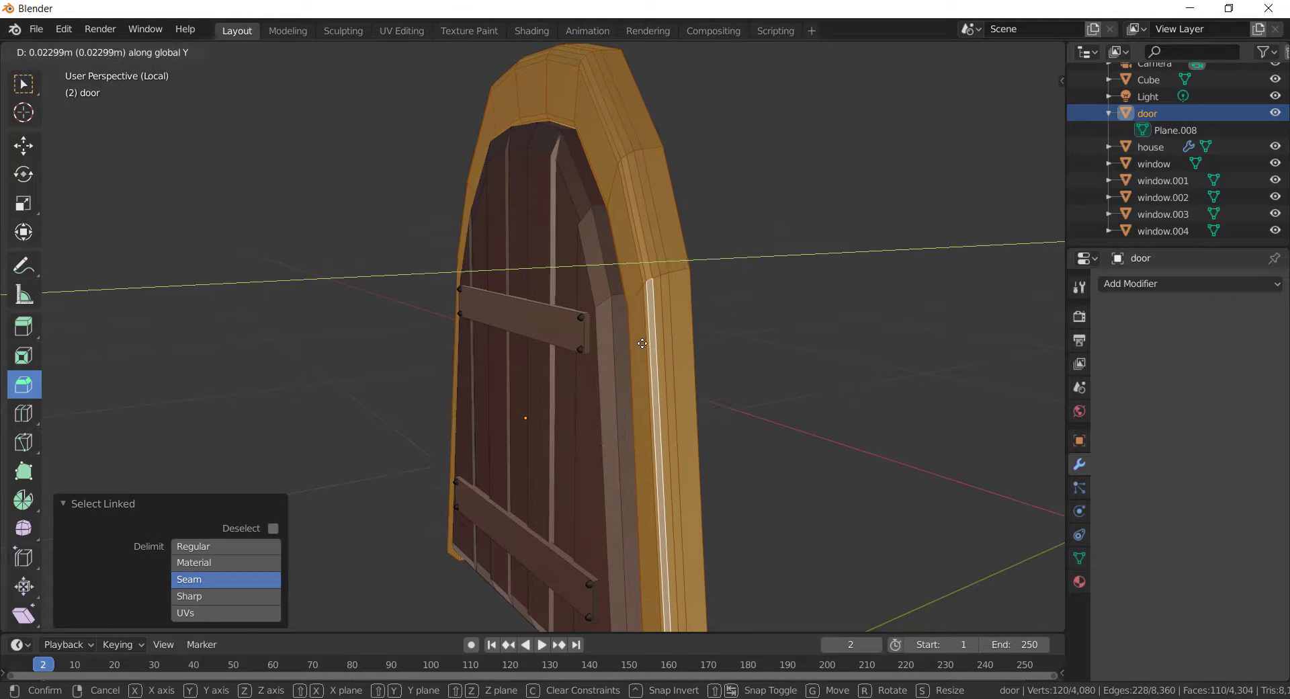
{"action": "left_click", "coordinate": [650, 344]}
Step: Deselect the door mesh and leave its isolated view to show it on the full house
{"action": "middle_click_drag", "start_coordinate": [650, 344], "coordinate": [583, 314]}
{"action": "key", "text": "alt+a"}
{"action": "key", "text": "KP_Divide"}
{"action": "scroll", "coordinate": [644, 399], "scroll_direction": "up", "scroll_amount": 3}
{"action": "scroll", "coordinate": [651, 430], "scroll_direction": "down", "scroll_amount": 4}
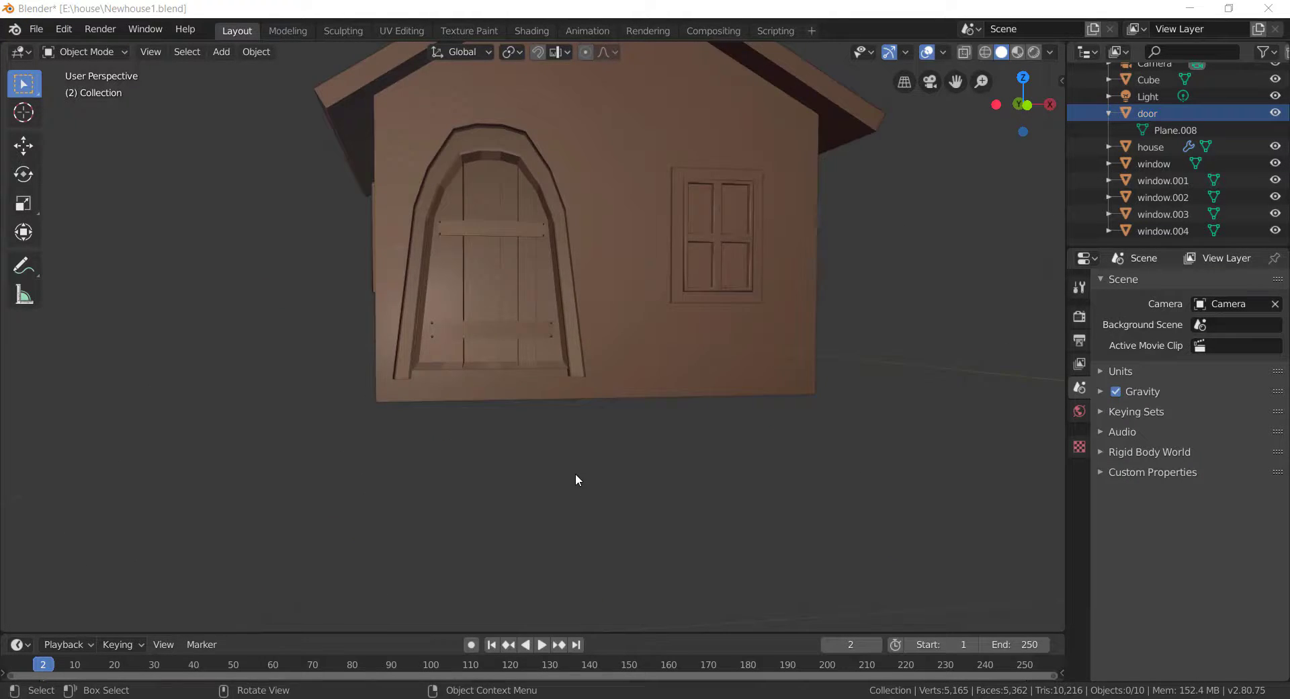
Step: Add a 2 m cube to the scene and scale it by 0.532 along Z
{"action": "middle_click_drag", "start_coordinate": [575, 474], "coordinate": [641, 485]}
{"action": "key", "text": "shift+a"}
{"action": "mouse_move", "coordinate": [654, 375]}
{"action": "left_click", "coordinate": [724, 393]}
{"action": "scroll", "coordinate": [610, 228], "scroll_direction": "down", "scroll_amount": 5}
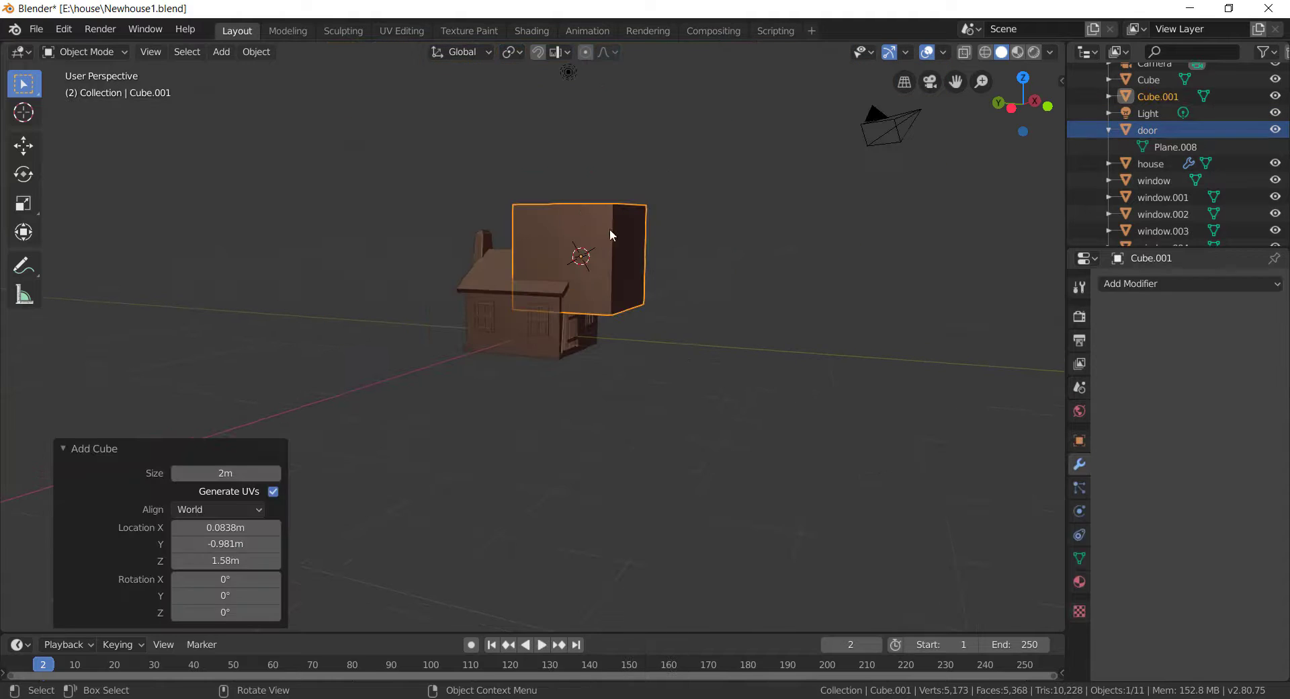
{"action": "key", "text": "s"}
{"action": "key", "text": "z"}
{"action": "left_click", "coordinate": [607, 257]}
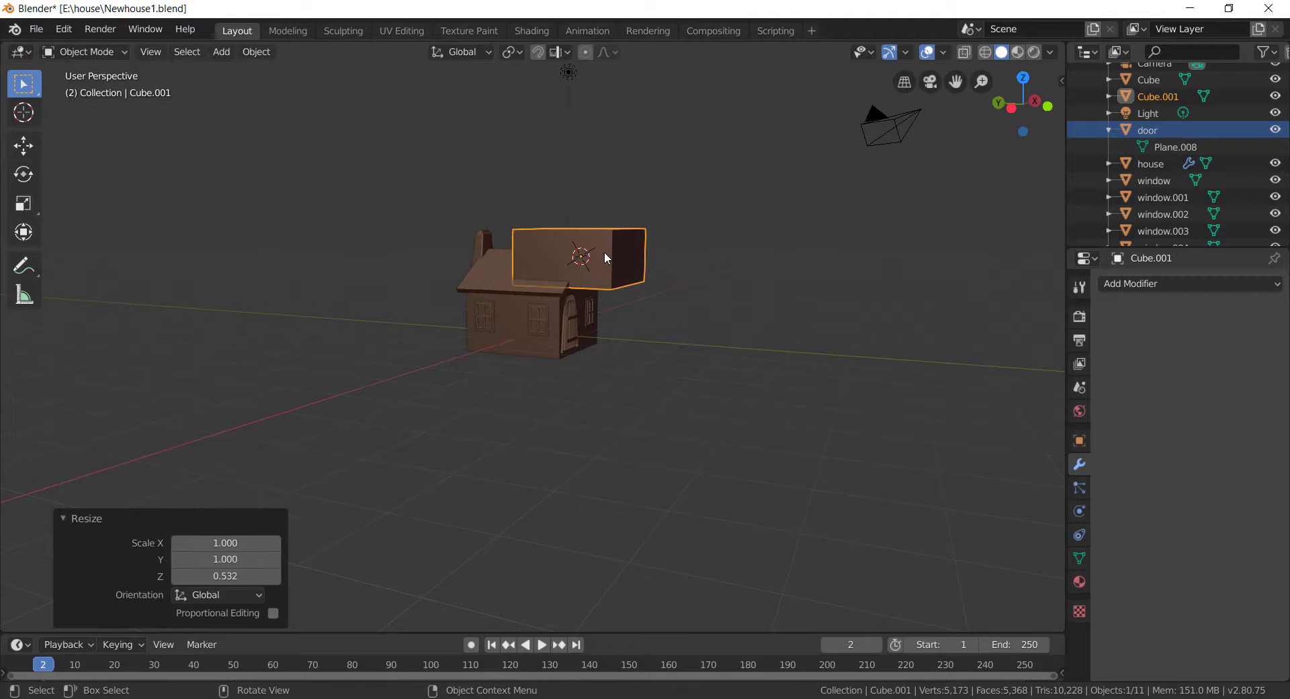
Step: Isolate the new cube for mesh editing and cut a horizontal edge loop above its middle with a slide factor of -0.274
{"action": "key", "text": "Tab"}
{"action": "key", "text": "KP_Divide"}
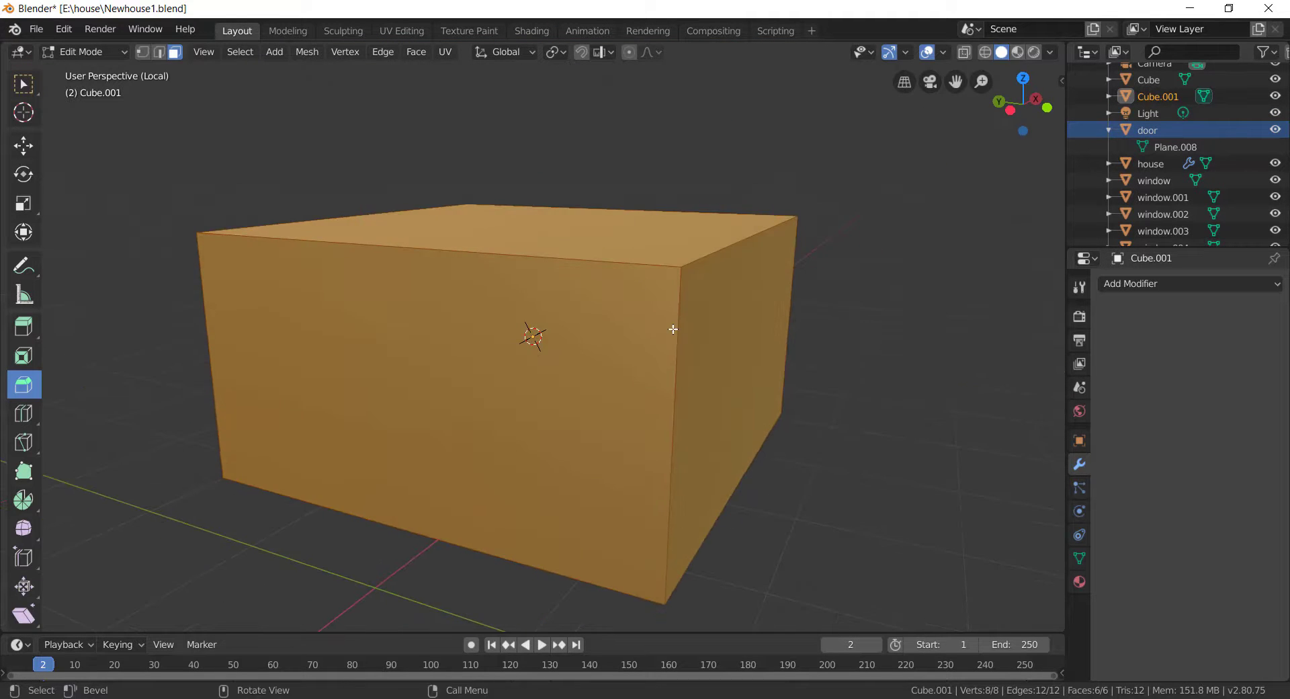
{"action": "left_click", "coordinate": [672, 329]}
{"action": "key", "text": "2"}
{"action": "left_click", "coordinate": [682, 382]}
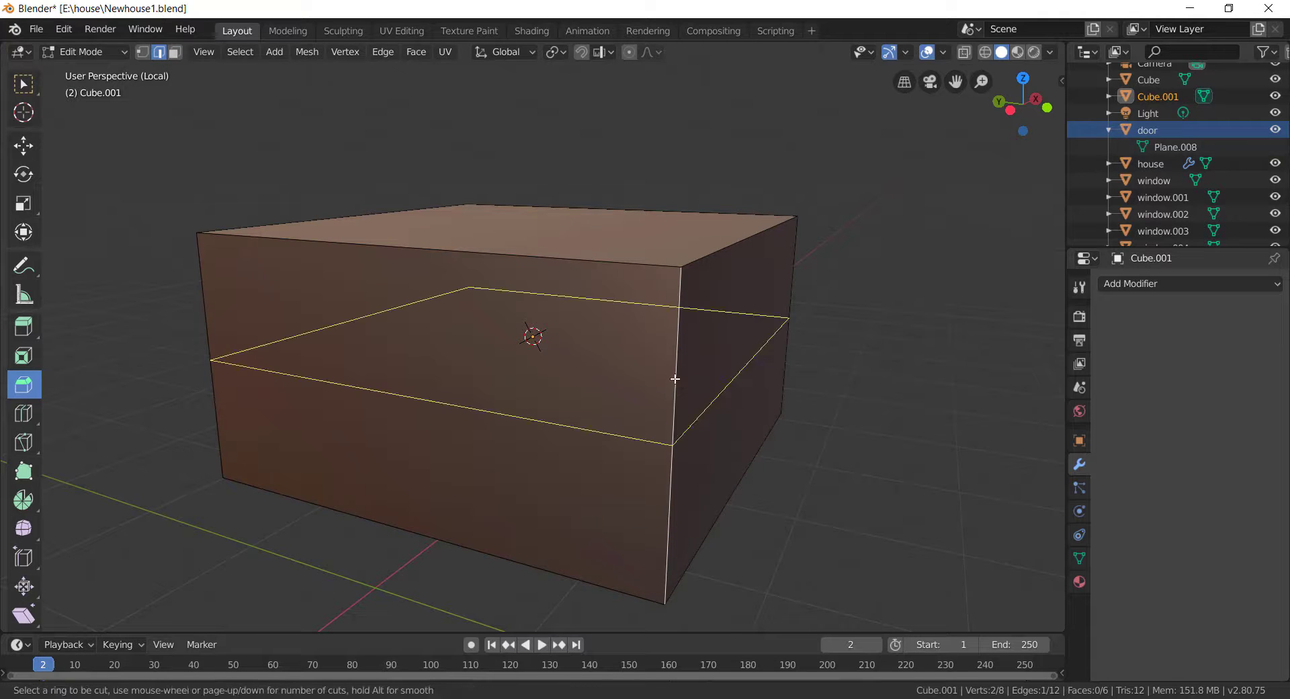
{"action": "left_click", "coordinate": [676, 379]}
{"action": "left_click", "coordinate": [673, 332]}
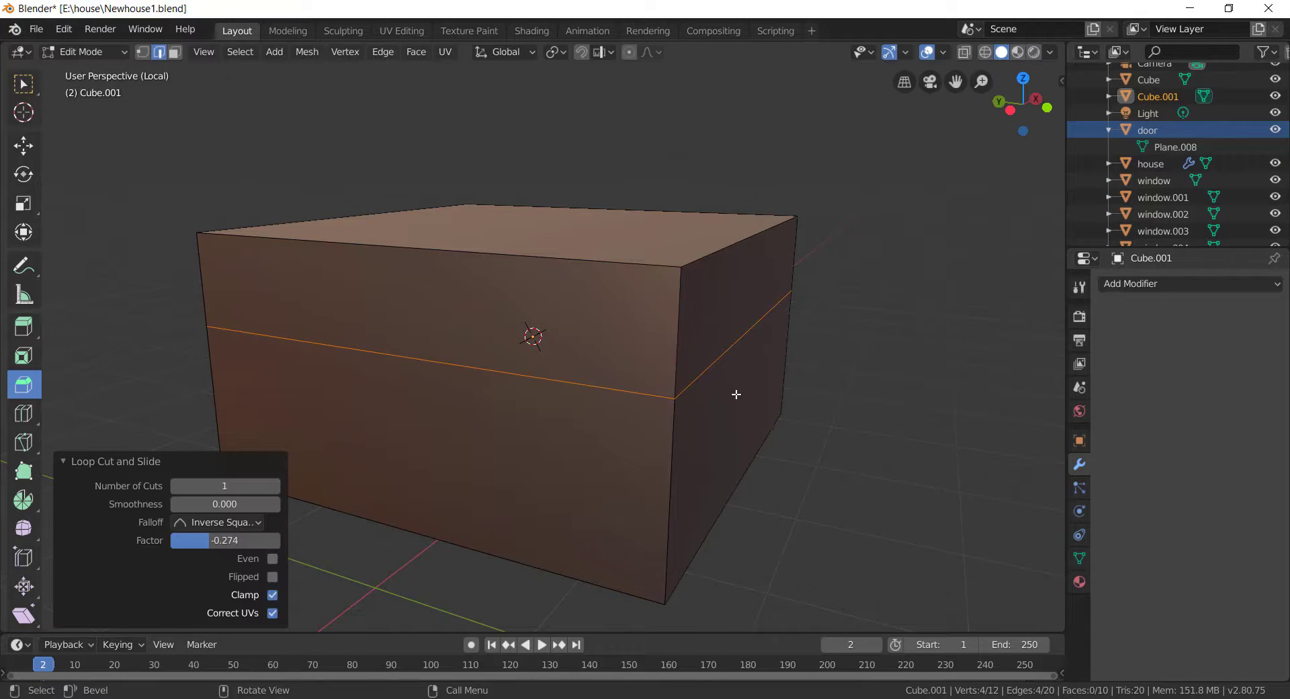
Step: Extrude the lower end face below the loop cut outward along Y to form a second stair step
{"action": "left_click", "coordinate": [705, 452]}
{"action": "key", "text": "e"}
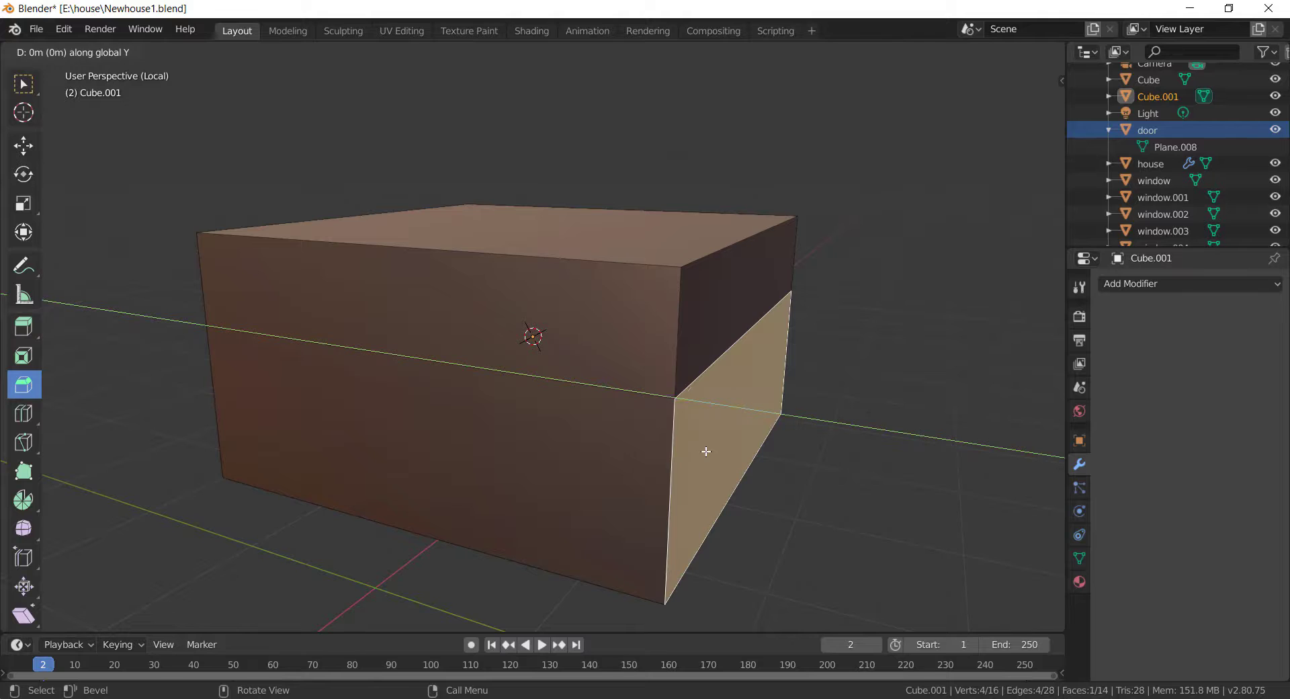
{"action": "left_click", "coordinate": [829, 467]}
{"action": "middle_click_drag", "start_coordinate": [829, 467], "coordinate": [813, 450]}
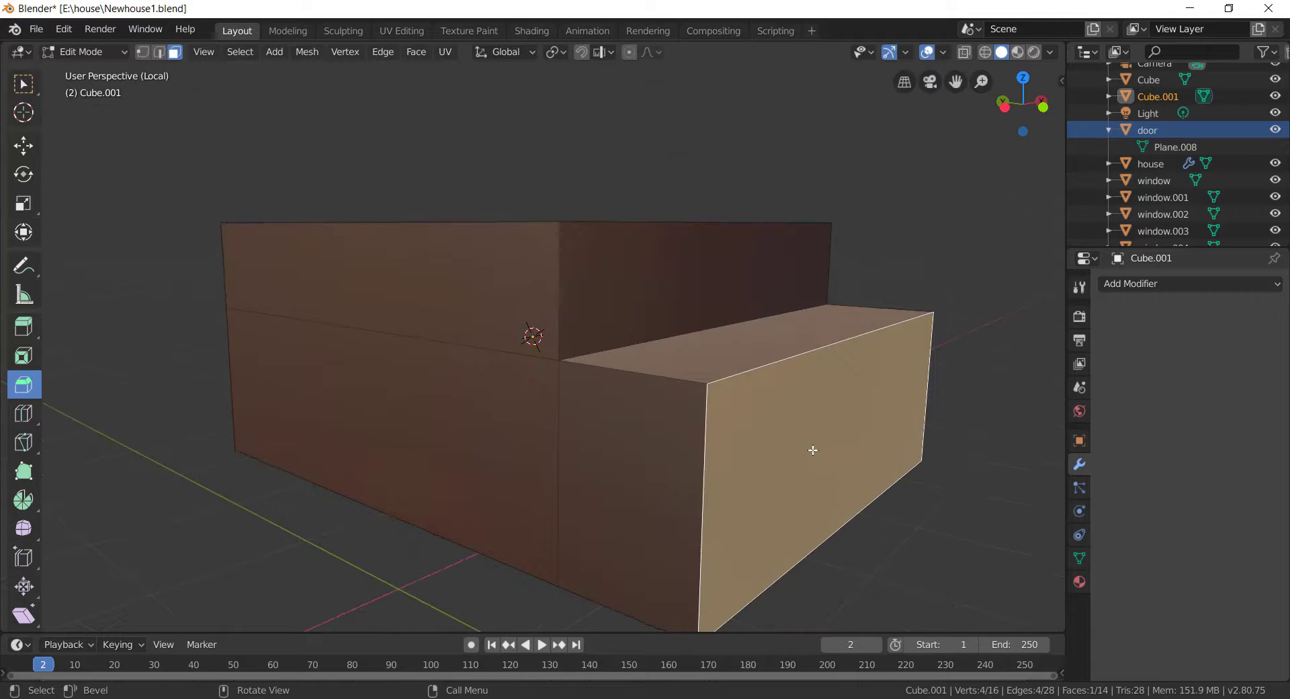
Step: Cut a centred horizontal edge loop through the lower section and extrude its bottom front face outward as a third step
{"action": "left_click", "coordinate": [159, 57]}
{"action": "key", "text": "ctrl+r"}
{"action": "left_click", "coordinate": [706, 469]}
{"action": "right_click", "coordinate": [722, 469]}
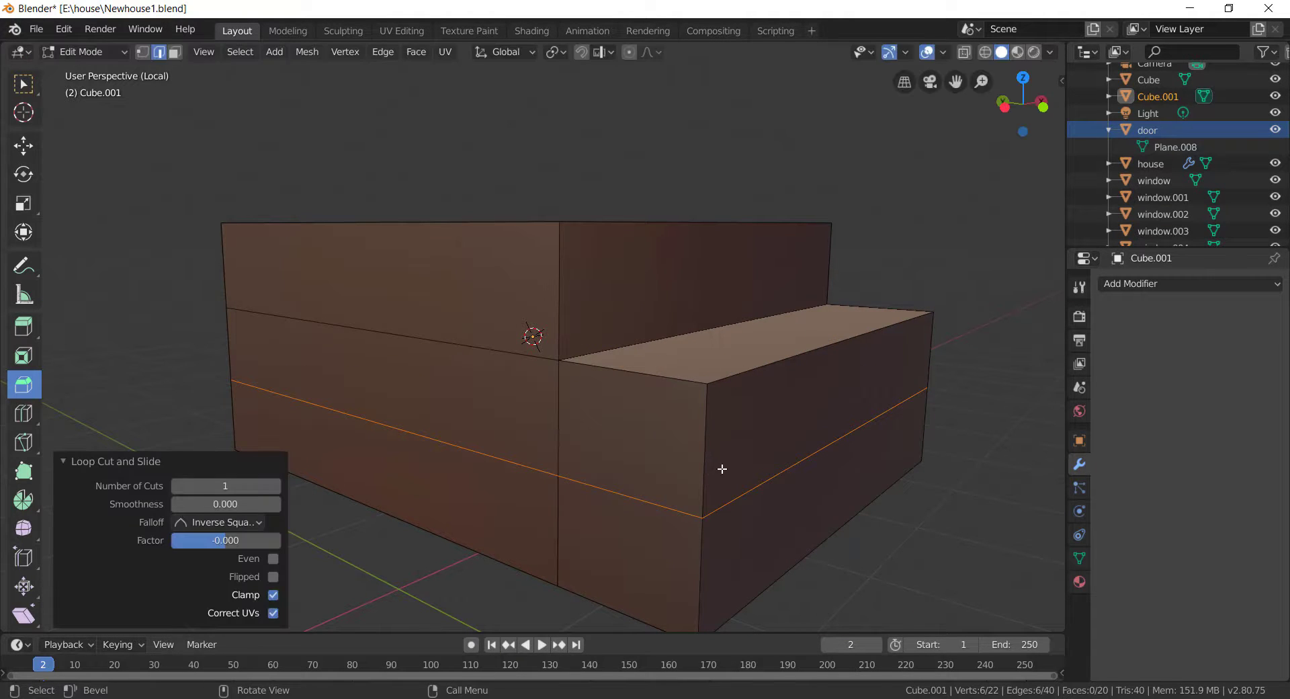
{"action": "left_click", "coordinate": [744, 507]}
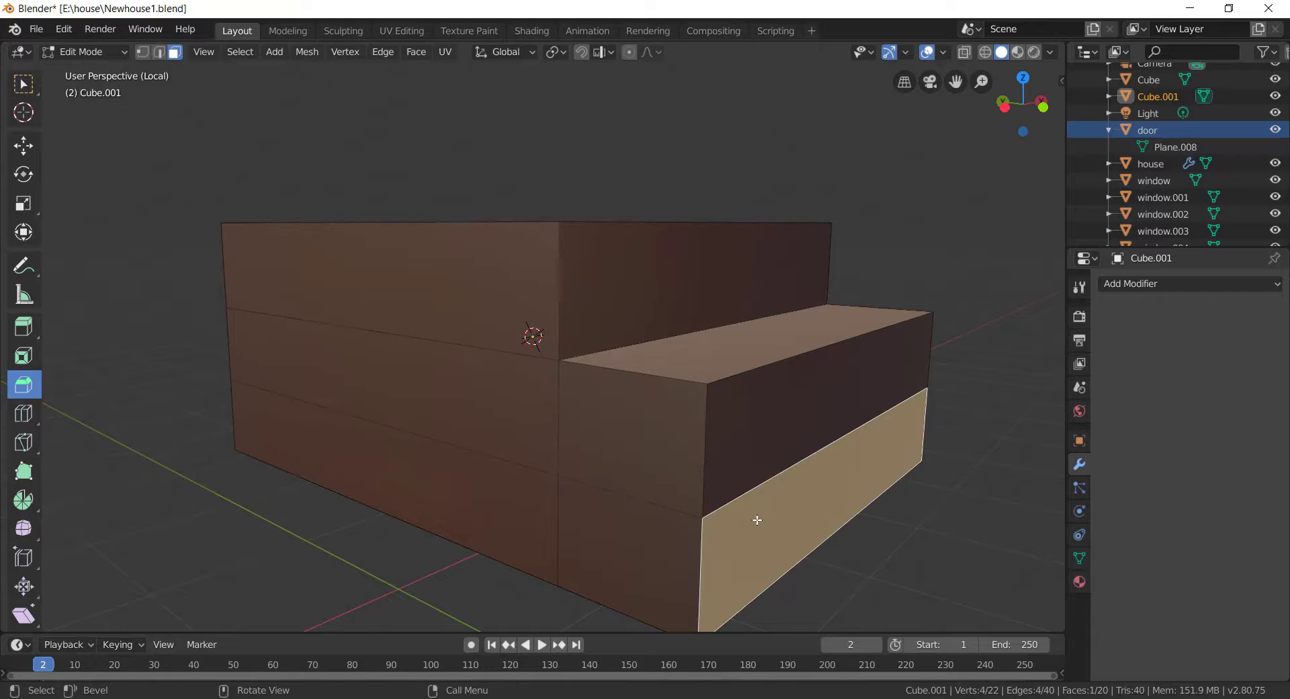
{"action": "key", "text": "e"}
{"action": "left_click", "coordinate": [924, 545]}
Step: Nudge the middle step's riser face slightly along the Y axis
{"action": "left_click", "coordinate": [767, 407]}
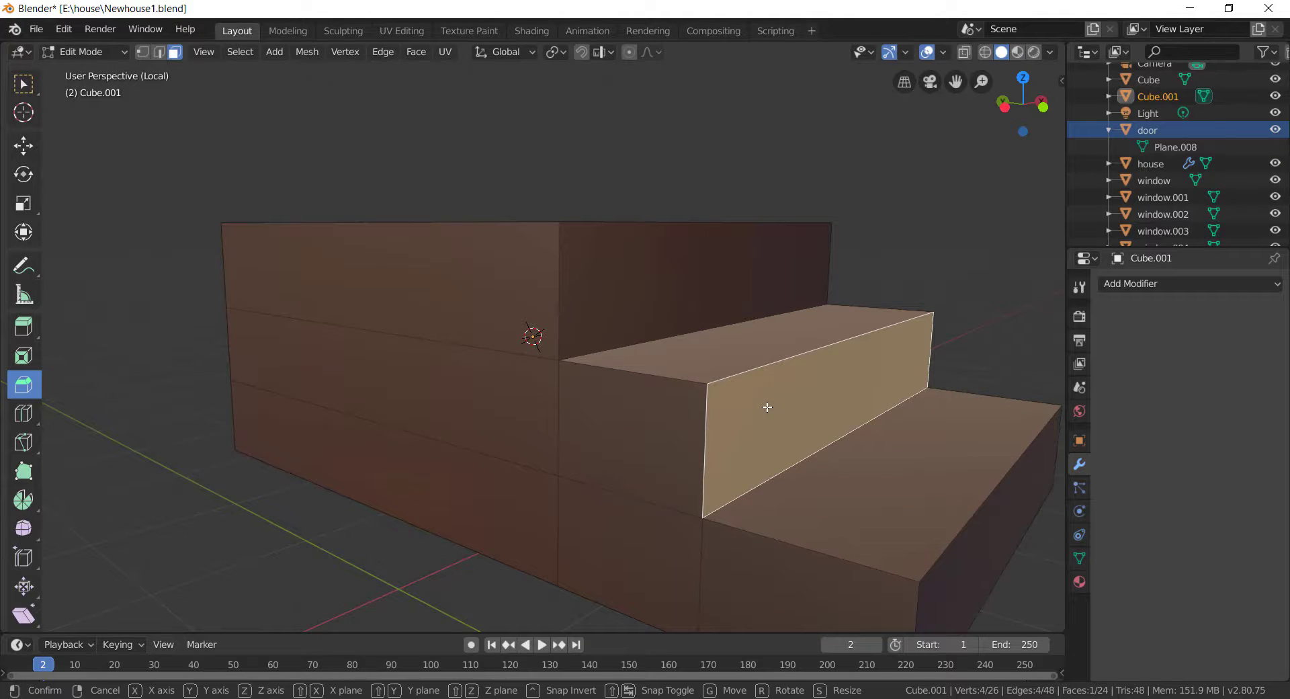
{"action": "key", "text": "g"}
{"action": "key", "text": "y"}
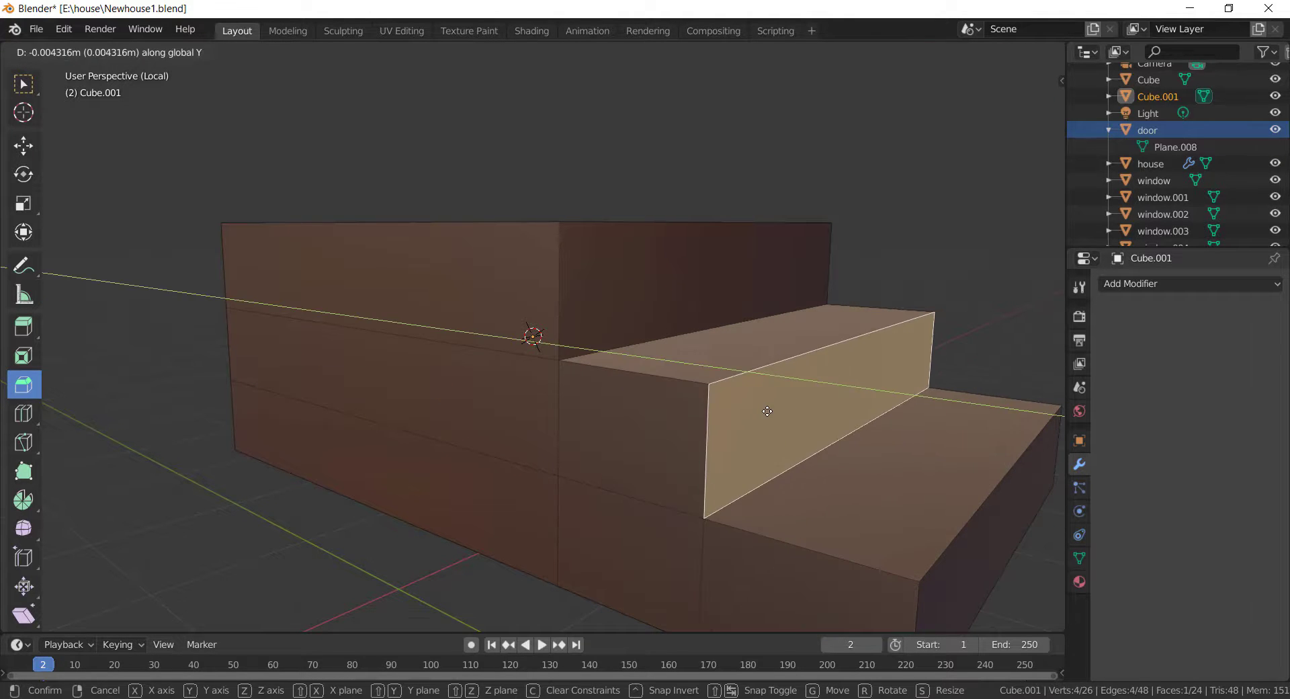
{"action": "left_click", "coordinate": [772, 410]}
Step: Select the three stacked back faces of the stairs and move them about 1.315 m along Y toward the steps
{"action": "middle_click_drag", "start_coordinate": [794, 410], "coordinate": [546, 400]}
{"action": "key", "text": "a"}
{"action": "left_click", "coordinate": [597, 296]}
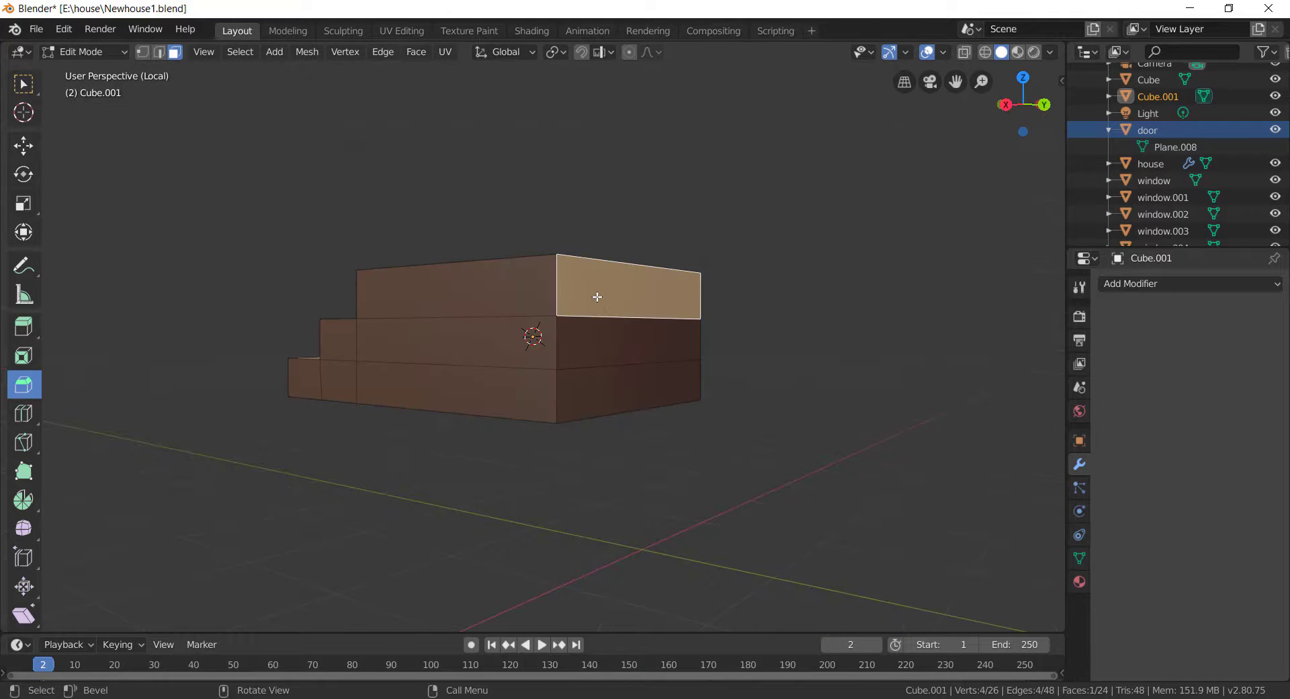
{"action": "left_click", "coordinate": [597, 334], "text": "shift"}
{"action": "left_click", "coordinate": [599, 382], "text": "shift"}
{"action": "middle_click_drag", "start_coordinate": [637, 399], "coordinate": [700, 416]}
{"action": "key", "text": "g"}
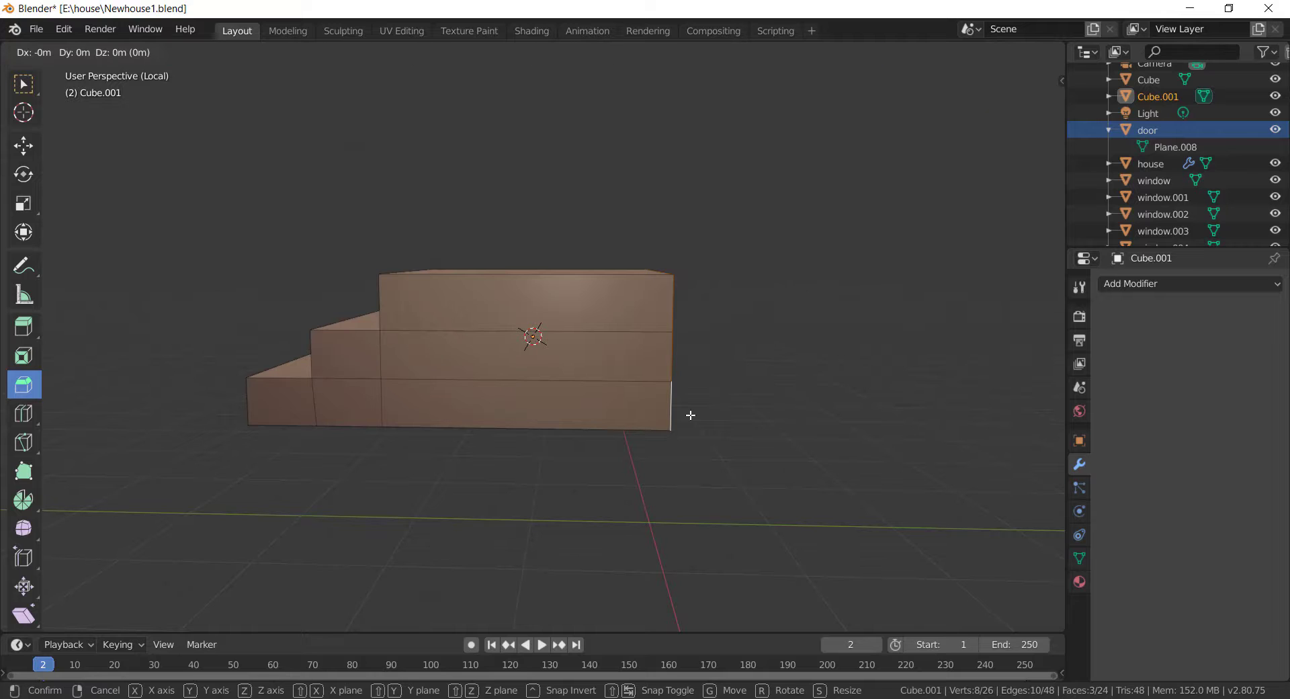
{"action": "key", "text": "y"}
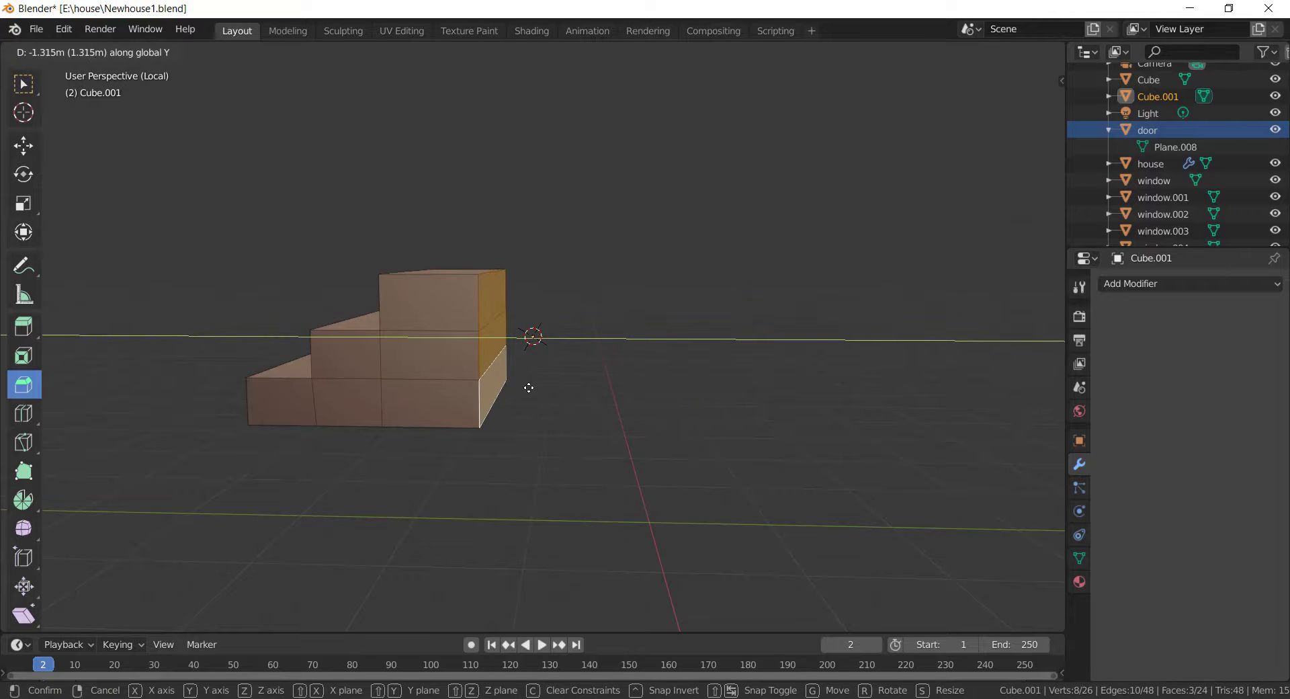
{"action": "left_click", "coordinate": [529, 388]}
Step: Select the whole stair mesh and widen it by a scale of 1.961 along X
{"action": "middle_click_drag", "start_coordinate": [529, 388], "coordinate": [596, 397]}
{"action": "key", "text": "a"}
{"action": "key", "text": "s"}
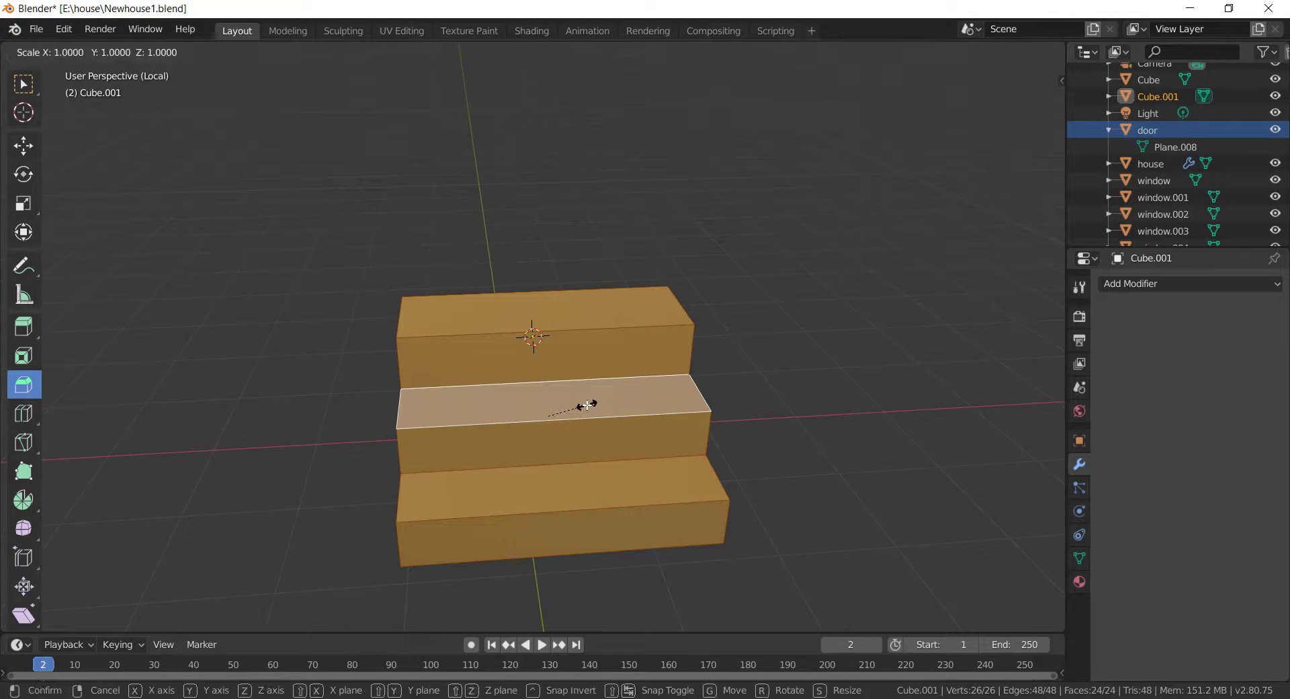
{"action": "key", "text": "x"}
{"action": "left_click", "coordinate": [633, 404]}
{"action": "scroll", "coordinate": [463, 305], "scroll_direction": "up", "scroll_amount": 3}
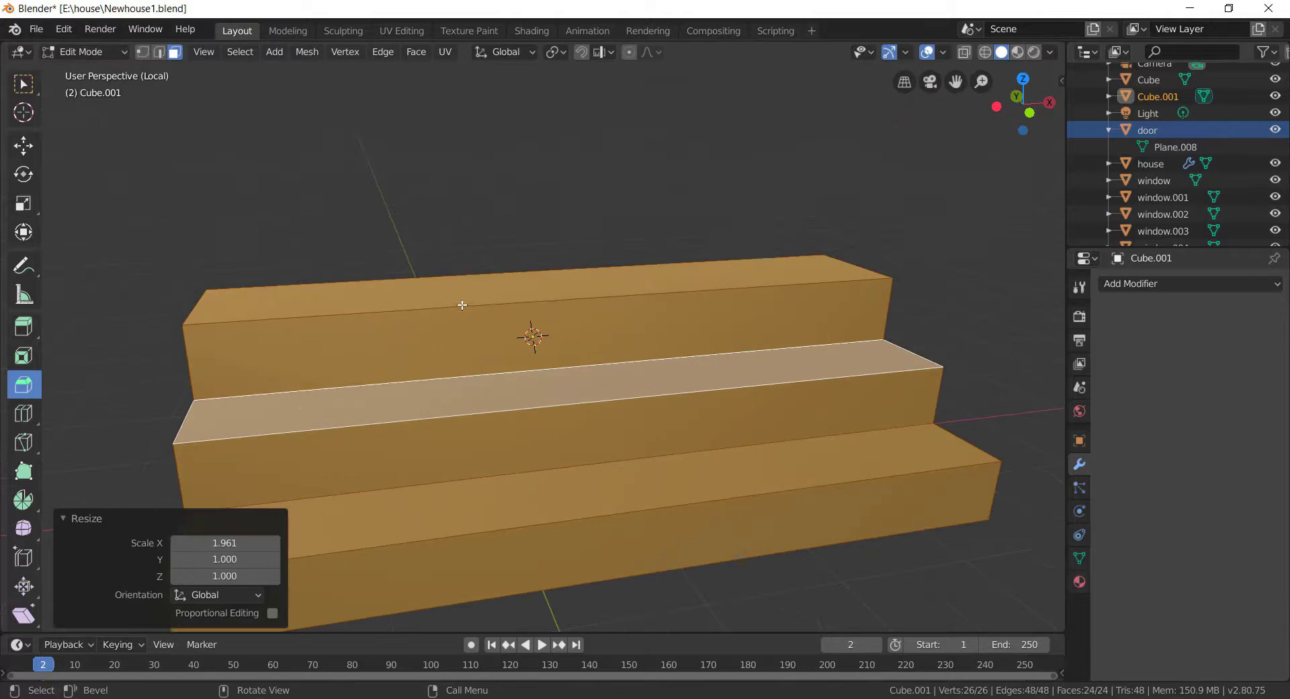
Step: Select the front top edge of each of the three steps and give them a narrow bevel
{"action": "left_click", "coordinate": [462, 305]}
{"action": "key", "text": "2"}
{"action": "left_click", "coordinate": [393, 418], "text": "shift"}
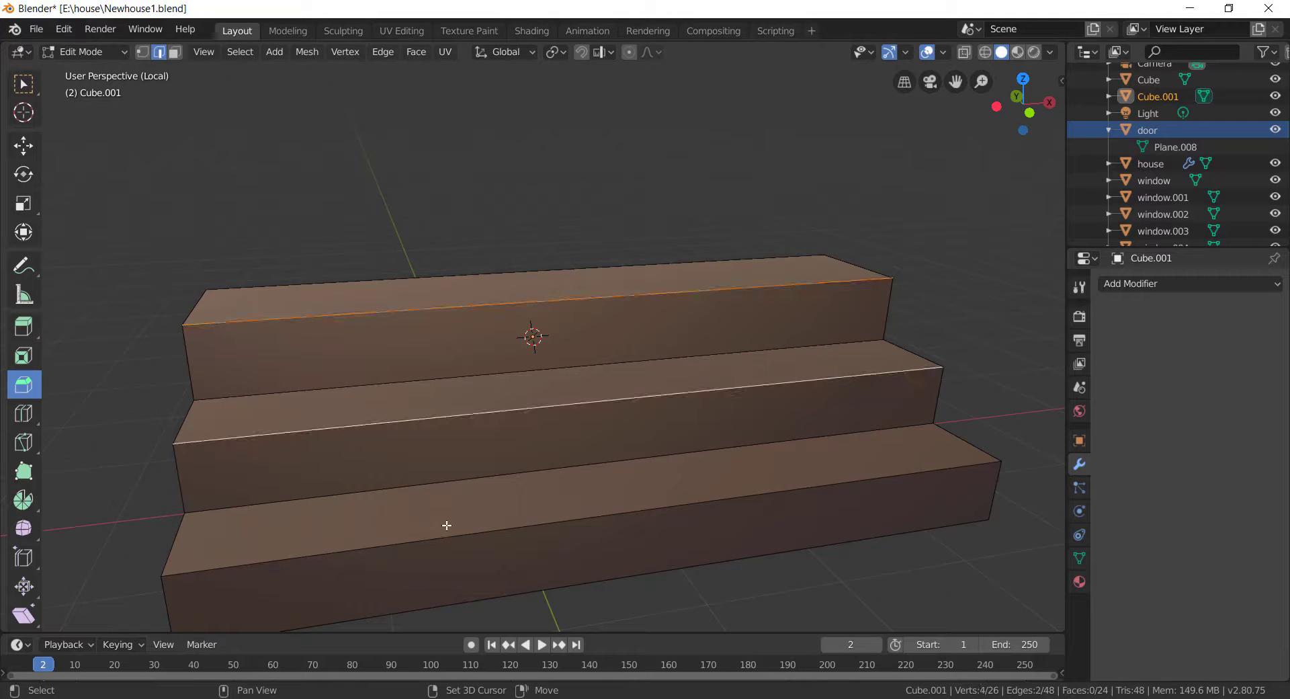
{"action": "left_click", "coordinate": [446, 534], "text": "shift"}
{"action": "left_click_drag", "start_coordinate": [554, 407], "coordinate": [649, 446]}
{"action": "left_click", "coordinate": [649, 446]}
{"action": "left_click", "coordinate": [650, 446]}
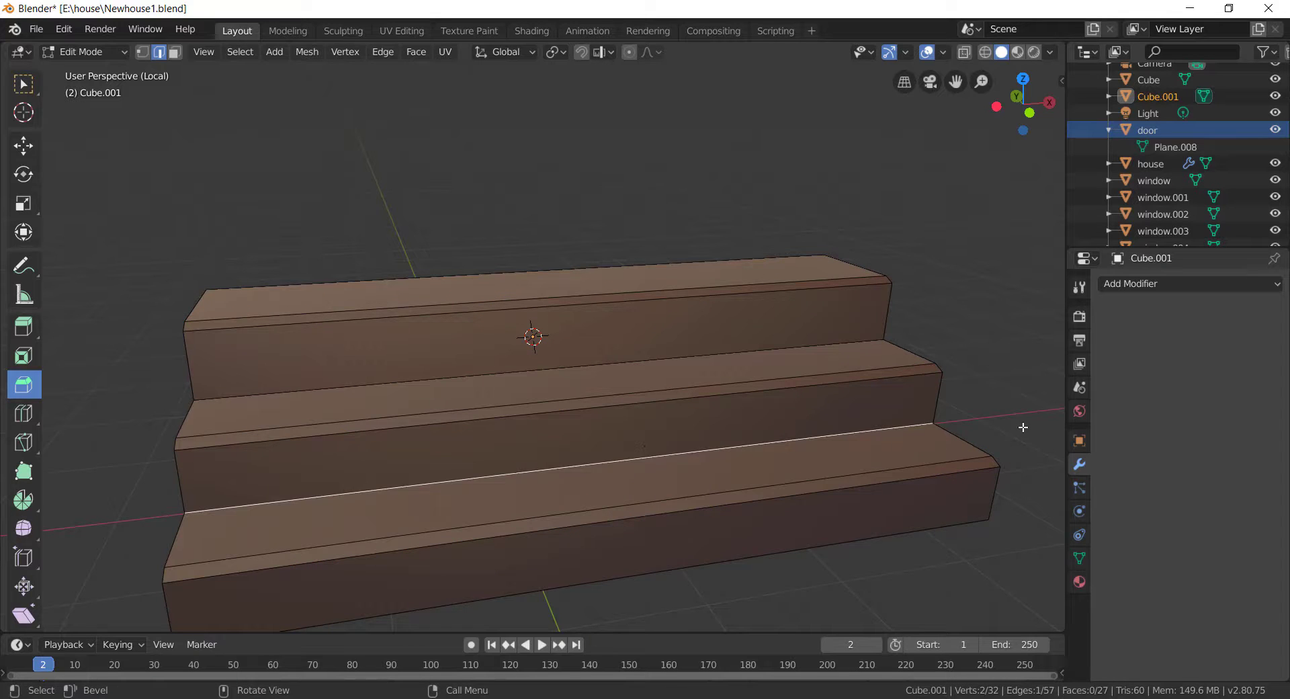
Step: Leave the isolated view and mesh editing to show the stairs as an object beside the house
{"action": "middle_click_drag", "start_coordinate": [1023, 426], "coordinate": [611, 314]}
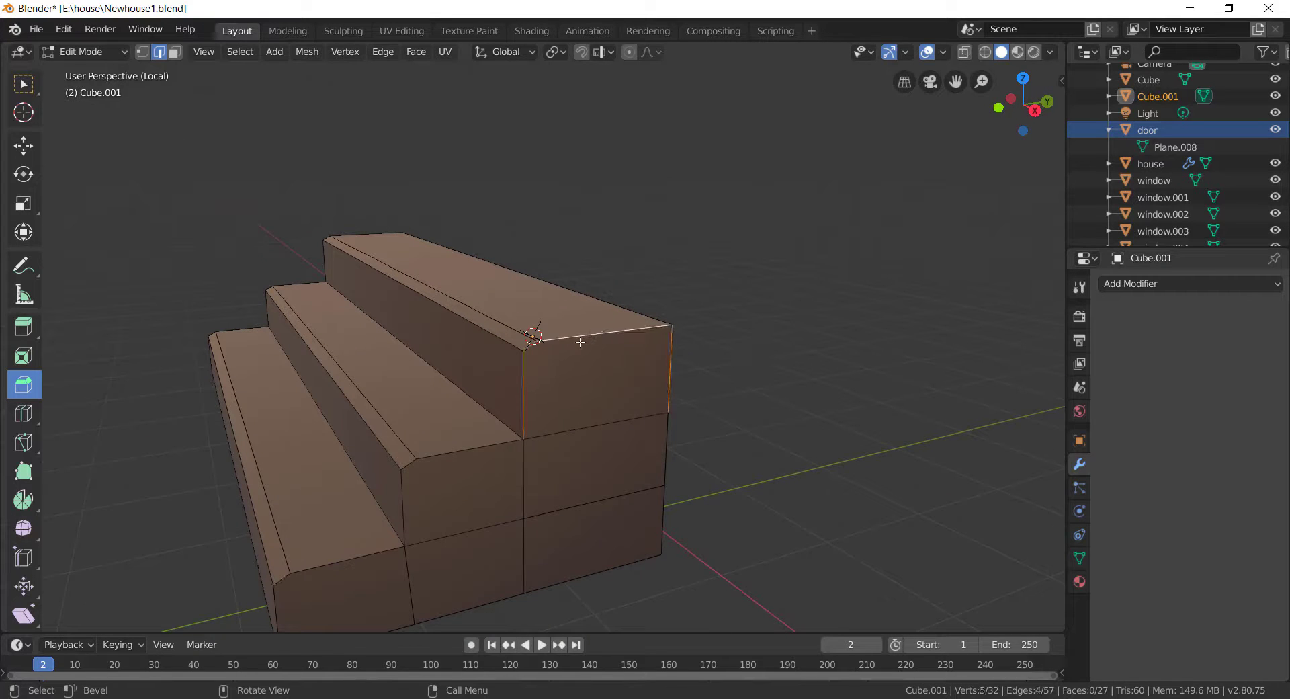
{"action": "middle_click_drag", "start_coordinate": [777, 437], "coordinate": [627, 269]}
{"action": "key", "text": "KP_Divide"}
{"action": "key", "text": "a"}
{"action": "key", "text": "Tab"}
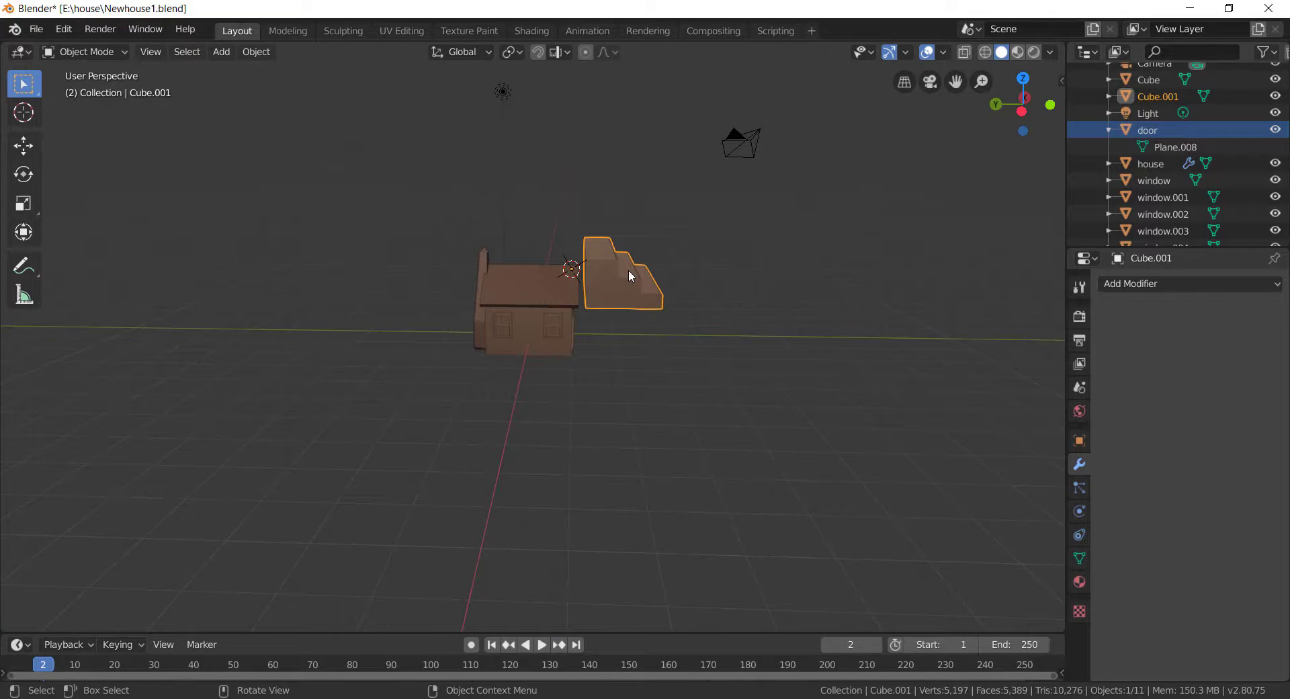
Step: Lower the stairs along Z and scale them uniformly by 0.315
{"action": "key", "text": "g"}
{"action": "key", "text": "z"}
{"action": "left_click", "coordinate": [633, 329]}
{"action": "middle_click_drag", "start_coordinate": [743, 321], "coordinate": [692, 377]}
{"action": "key", "text": "s"}
{"action": "left_click", "coordinate": [548, 322]}
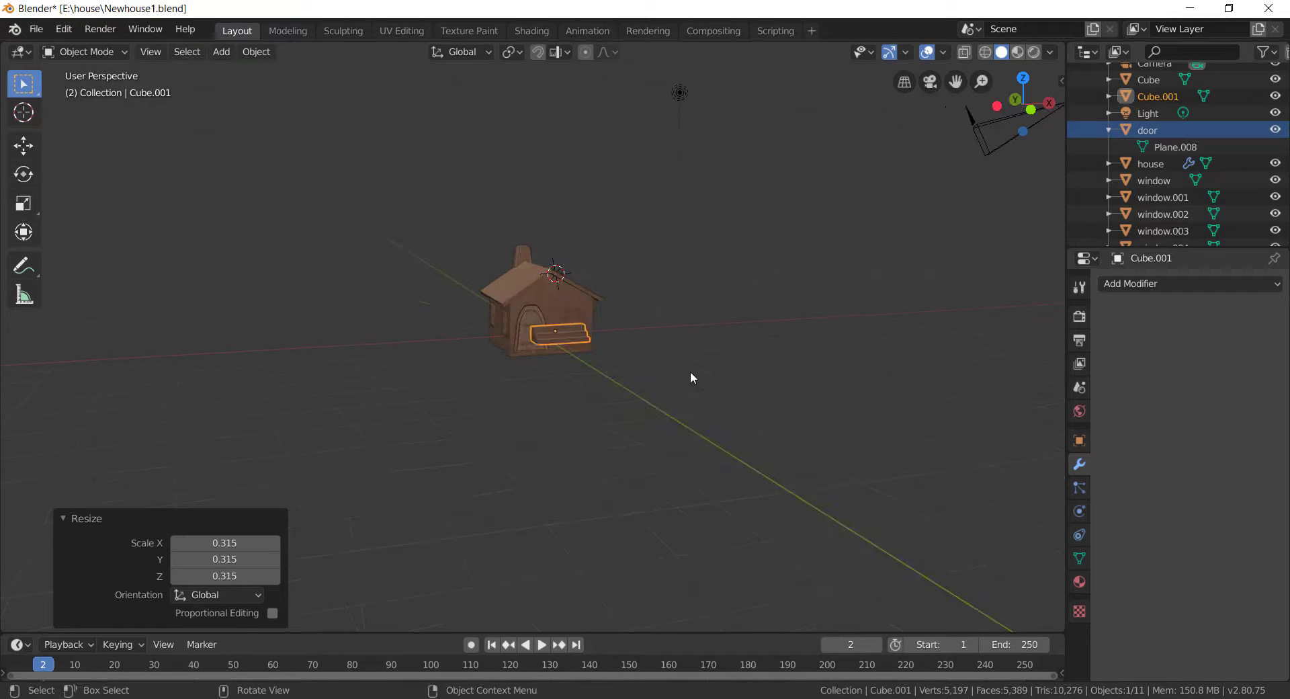
Step: Move the shrunken stairs along Z to the base of the house front
{"action": "key", "text": "g"}
{"action": "key", "text": "z"}
{"action": "left_click", "coordinate": [686, 397]}
{"action": "scroll", "coordinate": [699, 398], "scroll_direction": "up", "scroll_amount": 5}
Step: Rescale the stairs along X and along Z to suit the doorway
{"action": "middle_click_drag", "start_coordinate": [745, 409], "coordinate": [586, 304]}
{"action": "key", "text": "s"}
{"action": "key", "text": "x"}
{"action": "left_click", "coordinate": [656, 417]}
{"action": "key", "text": "s"}
{"action": "key", "text": "z"}
{"action": "left_click", "coordinate": [708, 383]}
Step: Move the stairs along X in front of the door and shift them 0.0688 m along Y
{"action": "key", "text": "g"}
{"action": "key", "text": "x"}
{"action": "left_click", "coordinate": [590, 362]}
{"action": "key", "text": "g"}
{"action": "key", "text": "y"}
{"action": "left_click", "coordinate": [700, 360]}
{"action": "scroll", "coordinate": [603, 401], "scroll_direction": "up", "scroll_amount": 3}
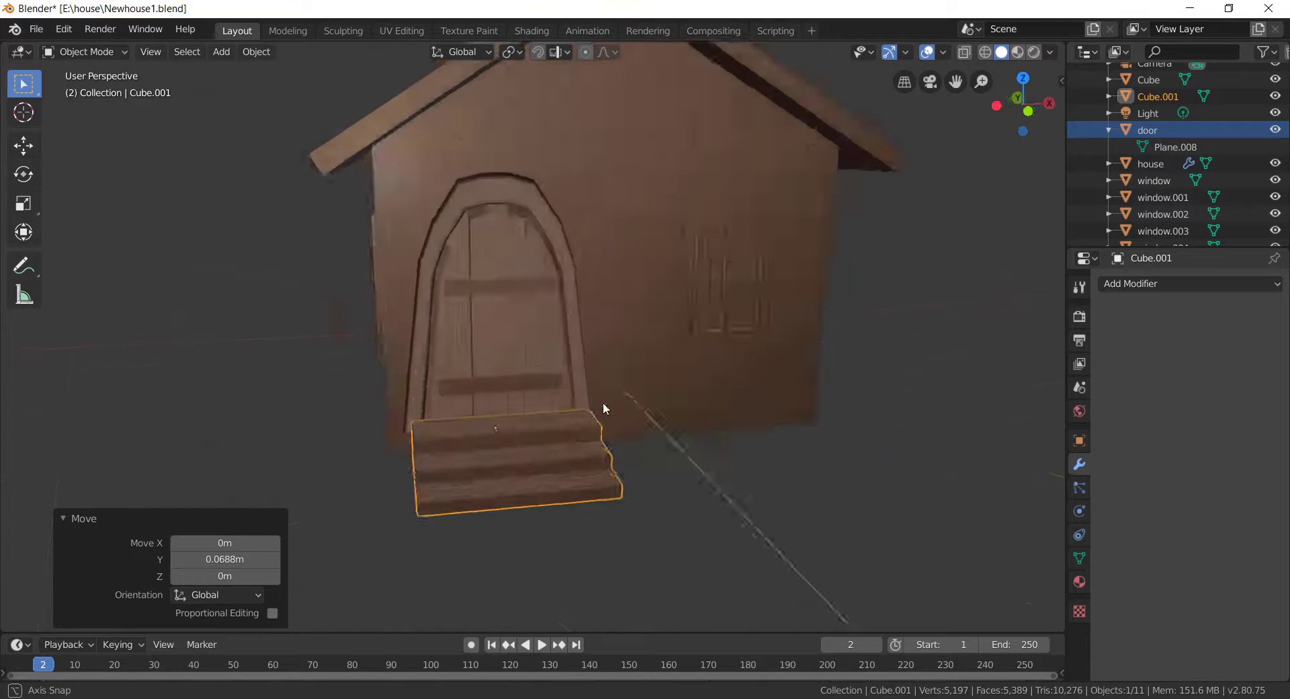
Step: Scale the stairs by 0.612 along Z
{"action": "middle_click_drag", "start_coordinate": [603, 402], "coordinate": [689, 385]}
{"action": "key", "text": "s"}
{"action": "key", "text": "z"}
{"action": "left_click", "coordinate": [658, 388]}
{"action": "key", "text": "g"}
{"action": "key", "text": "y"}
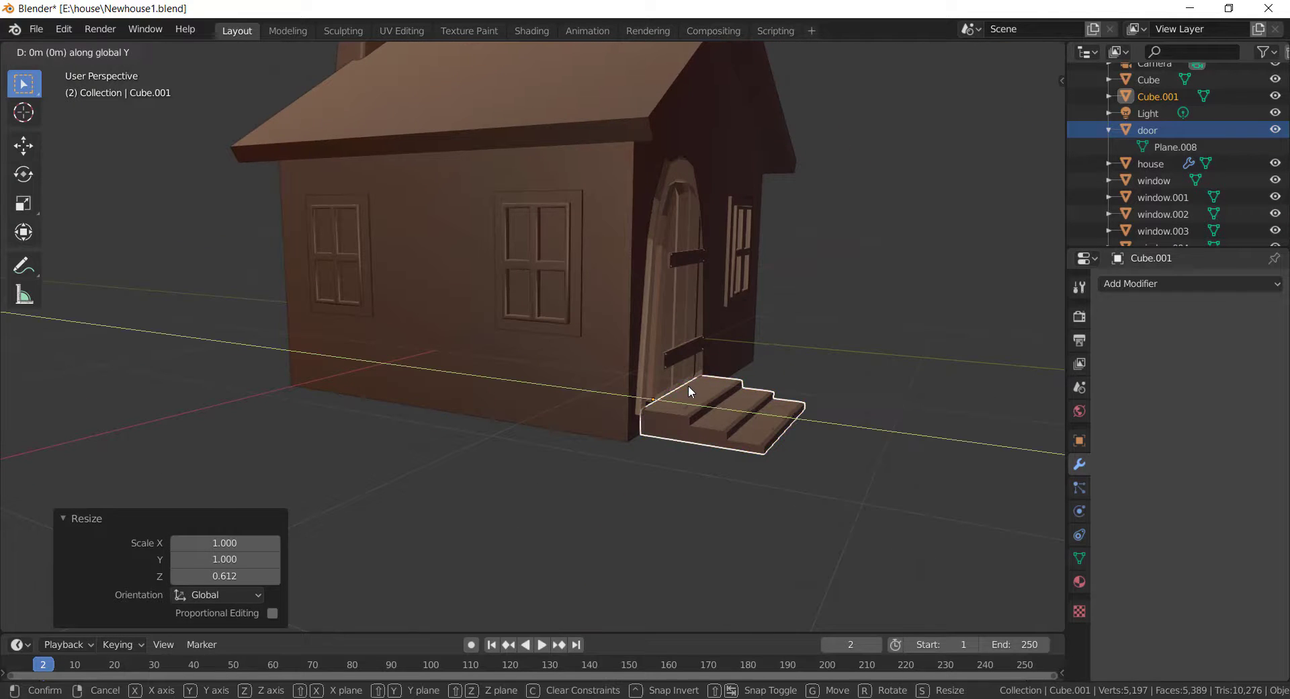
{"action": "right_click", "coordinate": [691, 387]}
Step: Scale the stairs by 0.463 along Y and move them -0.0282 m along Y toward the house wall
{"action": "key", "text": "s"}
{"action": "key", "text": "y"}
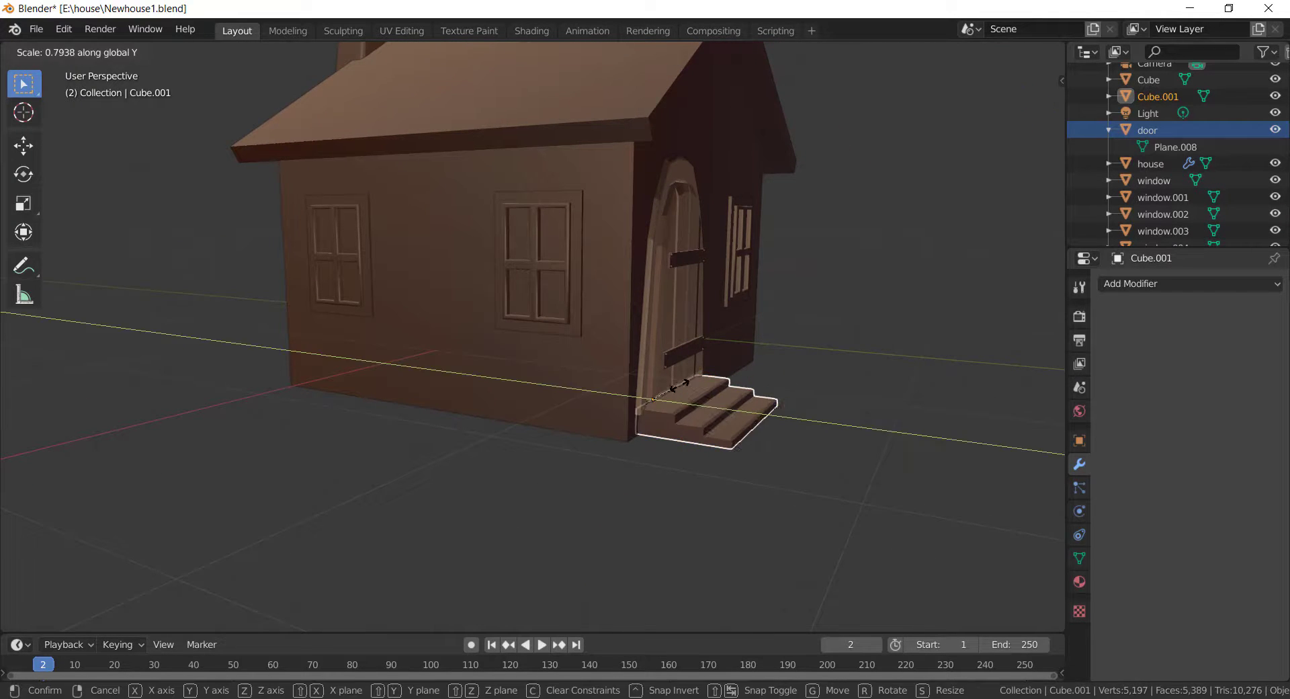
{"action": "left_click", "coordinate": [653, 386]}
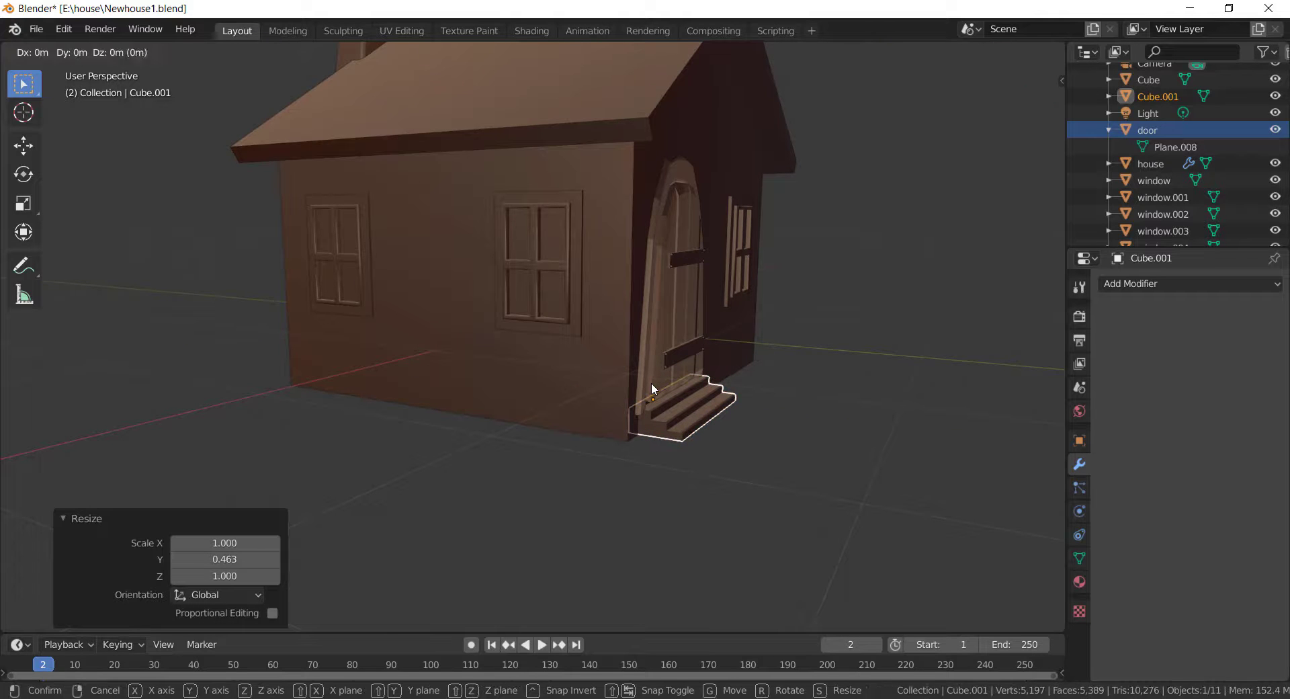
{"action": "key", "text": "g"}
{"action": "key", "text": "y"}
{"action": "left_click", "coordinate": [657, 386]}
{"action": "scroll", "coordinate": [828, 421], "scroll_direction": "up", "scroll_amount": 4}
{"action": "middle_click_drag", "start_coordinate": [874, 425], "coordinate": [784, 429]}
{"action": "scroll", "coordinate": [798, 430], "scroll_direction": "down", "scroll_amount": 4}
Step: Scale the stairs by 0.85 along X and move them -0.00828 m along Y
{"action": "key", "text": "s"}
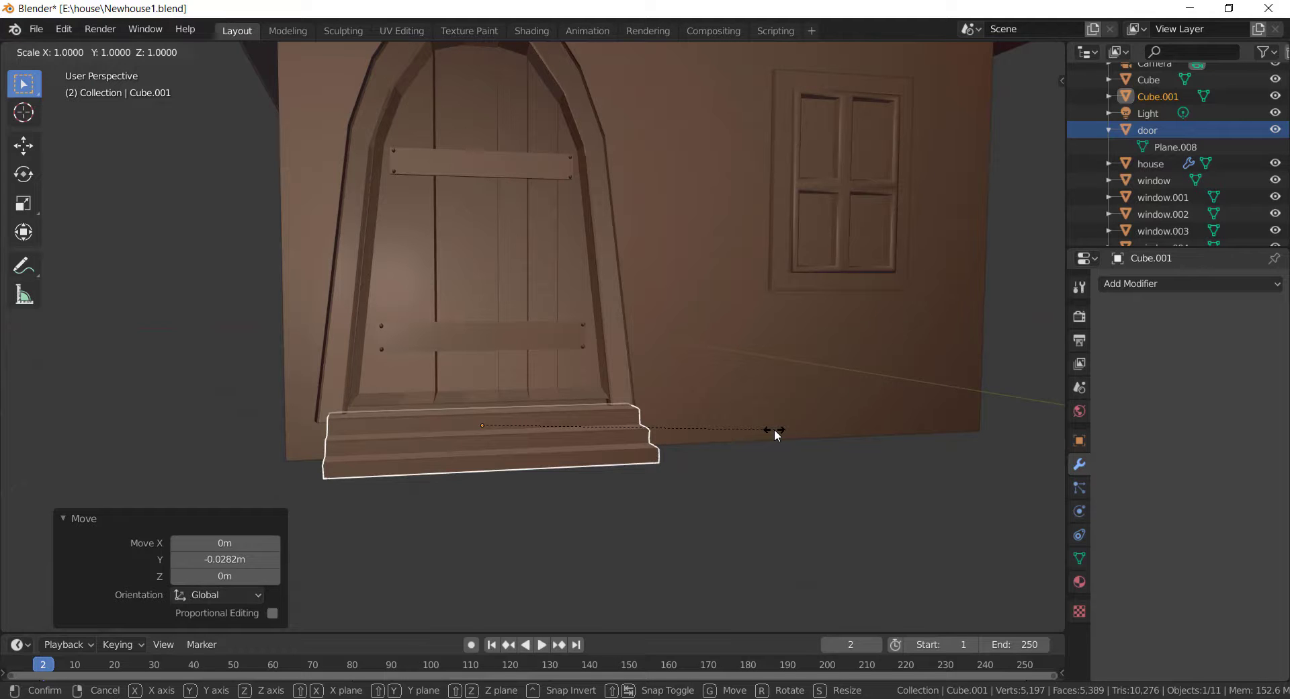
{"action": "type", "text": "x0.85"}
{"action": "key", "text": "Return"}
{"action": "middle_click_drag", "start_coordinate": [774, 429], "coordinate": [804, 424]}
{"action": "key", "text": "g"}
{"action": "key", "text": "y"}
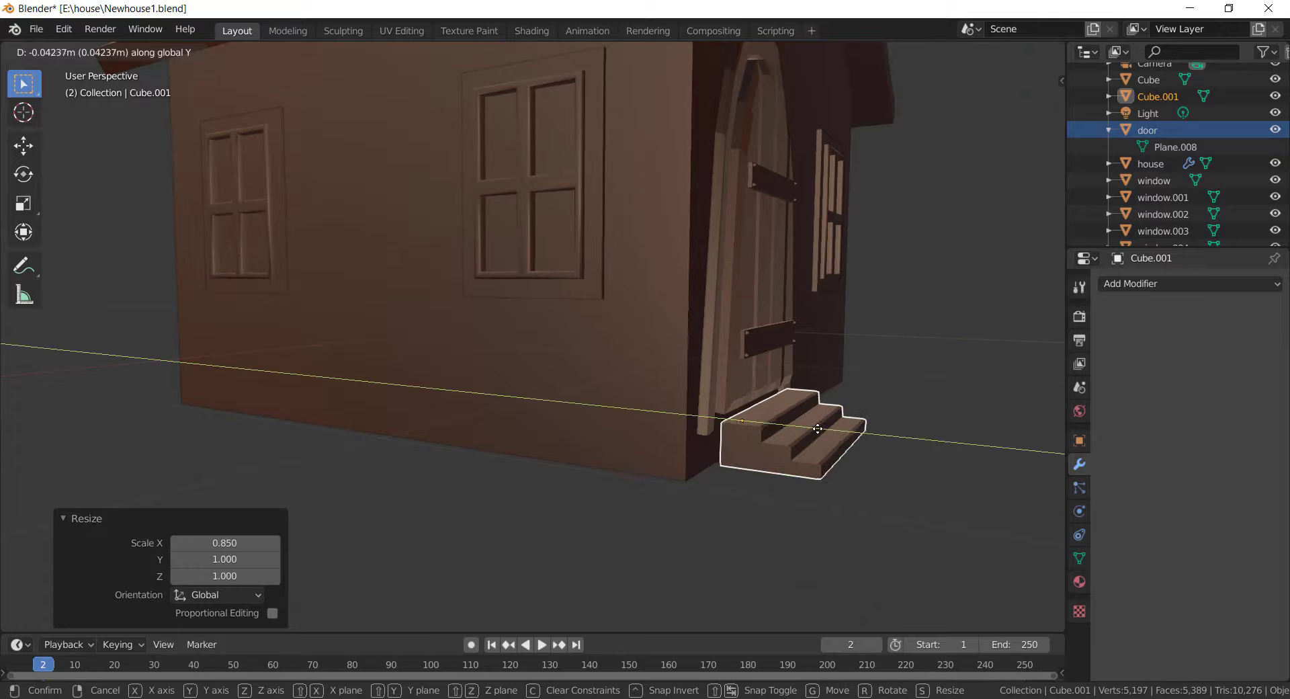
{"action": "left_click", "coordinate": [806, 425]}
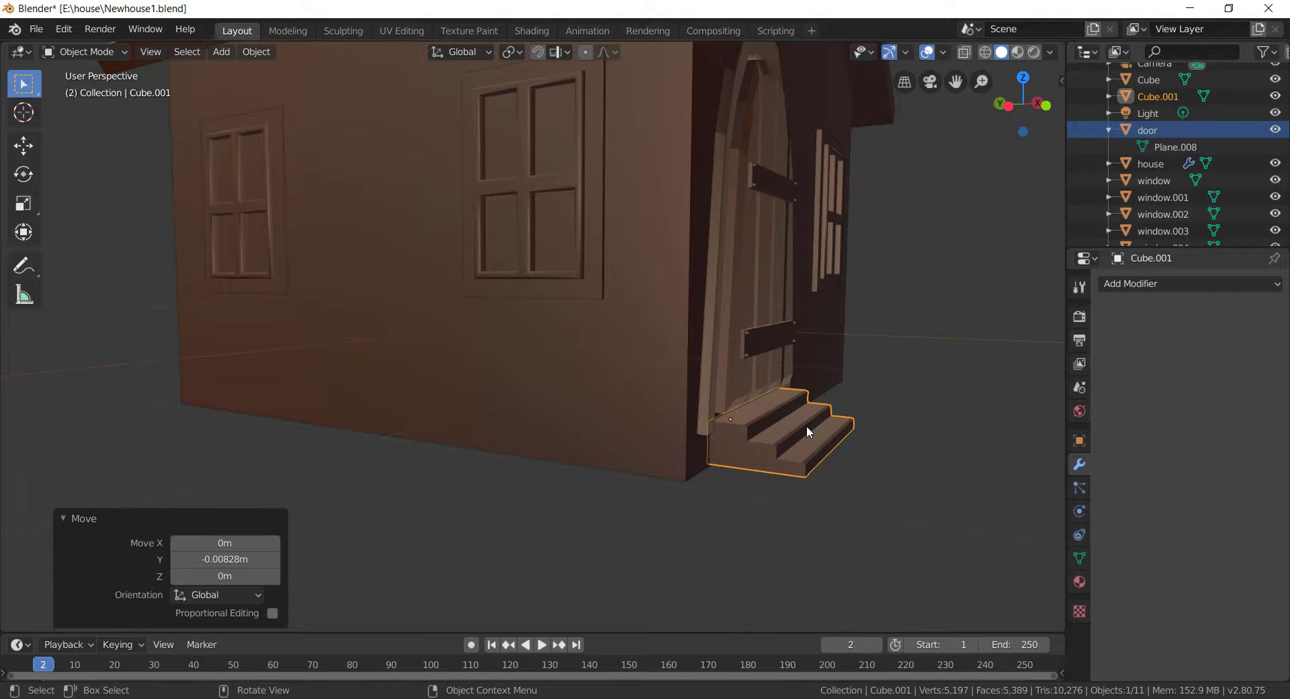
Step: Deepen the stairs with a scale of 1.303 along Y
{"action": "key", "text": "s"}
{"action": "key", "text": "y"}
{"action": "left_click", "coordinate": [926, 457]}
{"action": "middle_click_drag", "start_coordinate": [926, 457], "coordinate": [633, 450]}
{"action": "scroll", "coordinate": [620, 463], "scroll_direction": "down", "scroll_amount": 5}
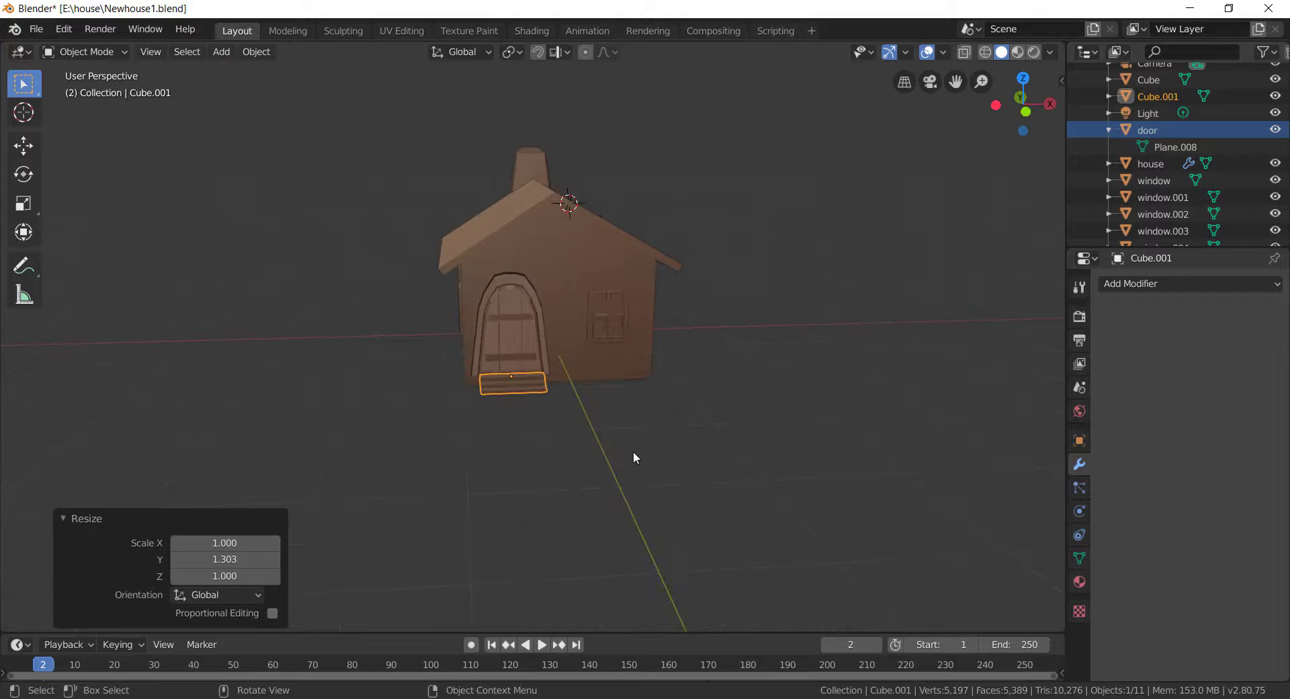
{"action": "key", "text": "shift+a"}
{"action": "left_click", "coordinate": [781, 402]}
{"action": "middle_click_drag", "start_coordinate": [829, 366], "coordinate": [610, 304]}
{"action": "scroll", "coordinate": [610, 304], "scroll_direction": "up", "scroll_amount": 3}
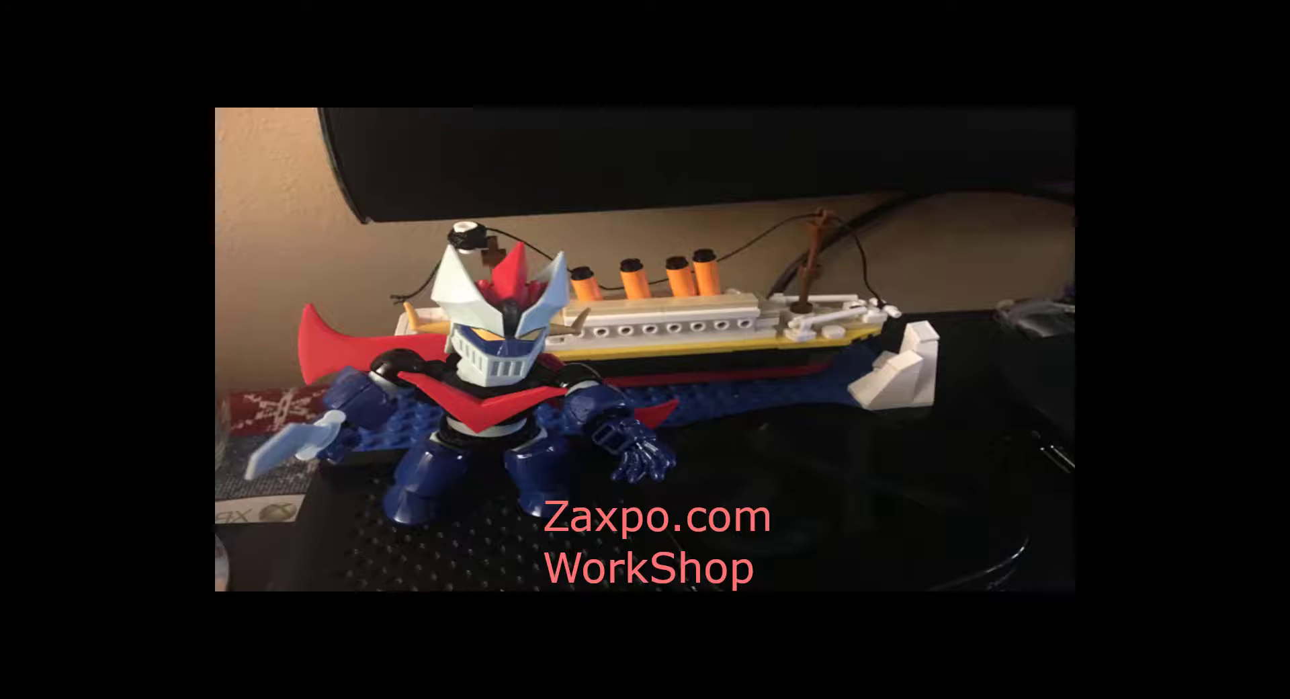